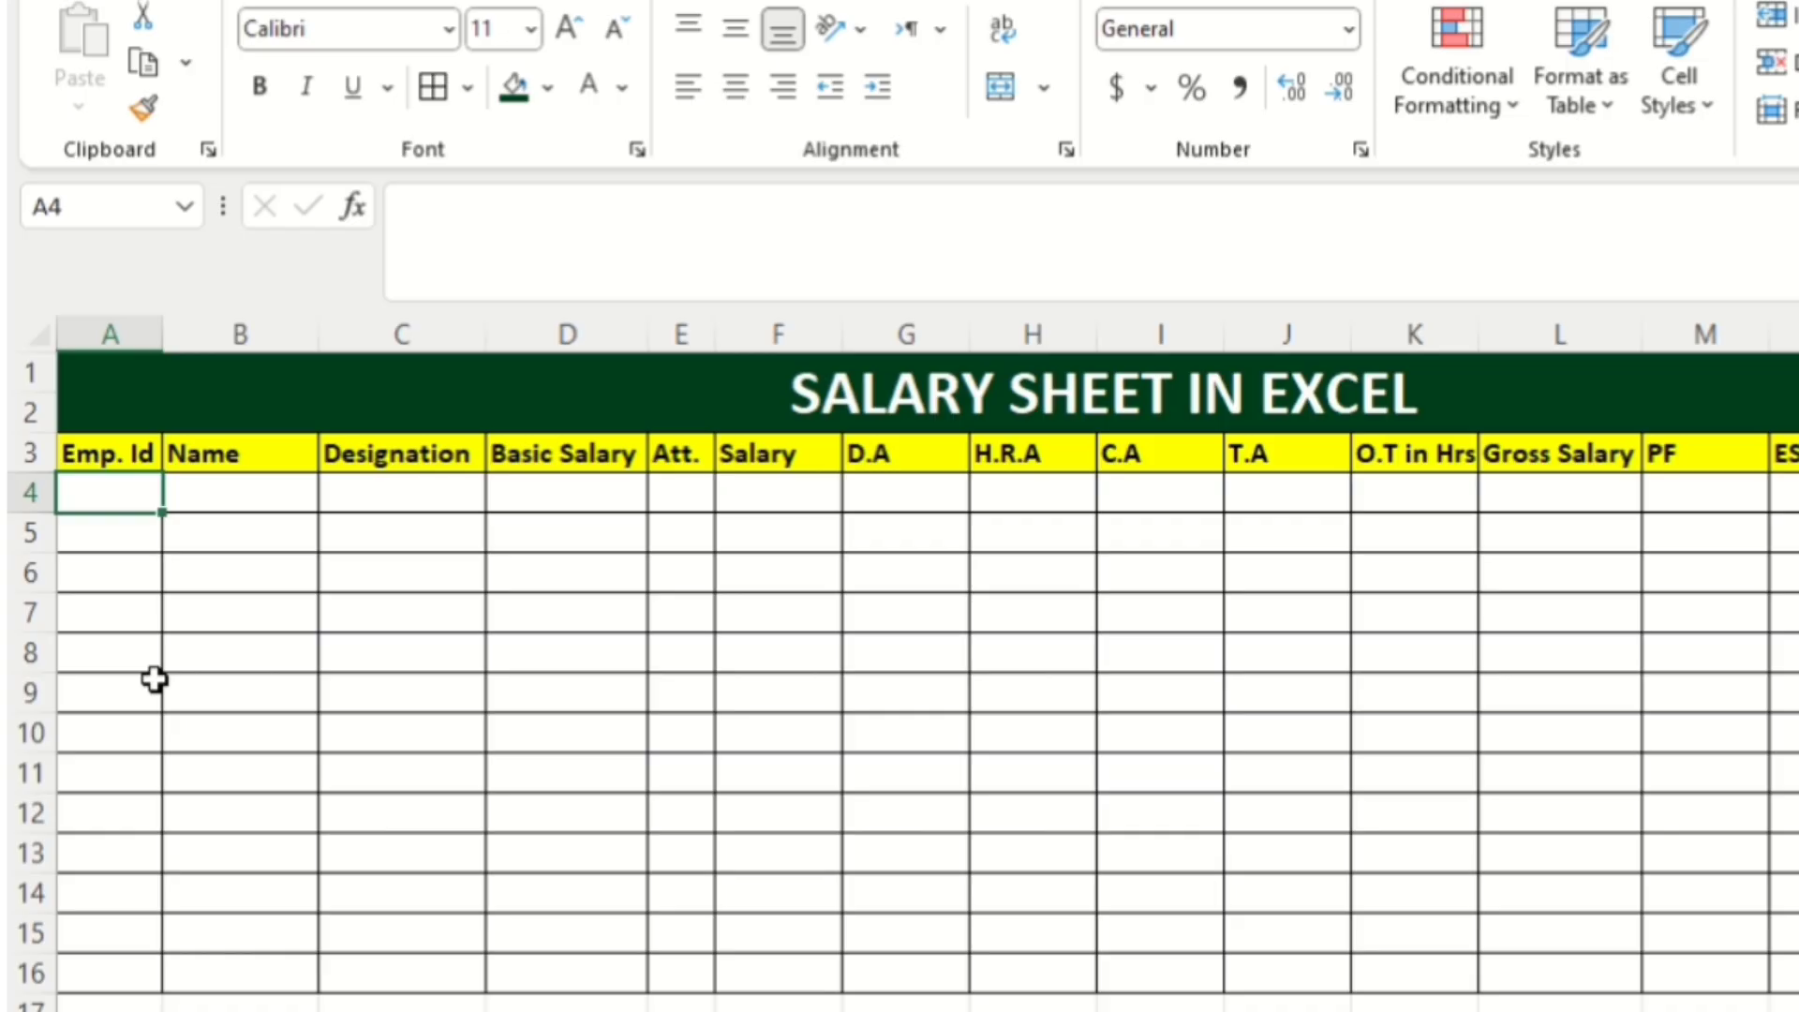
Enter the first two sequential employee IDs in cells A4 and A5.
text(ES101)
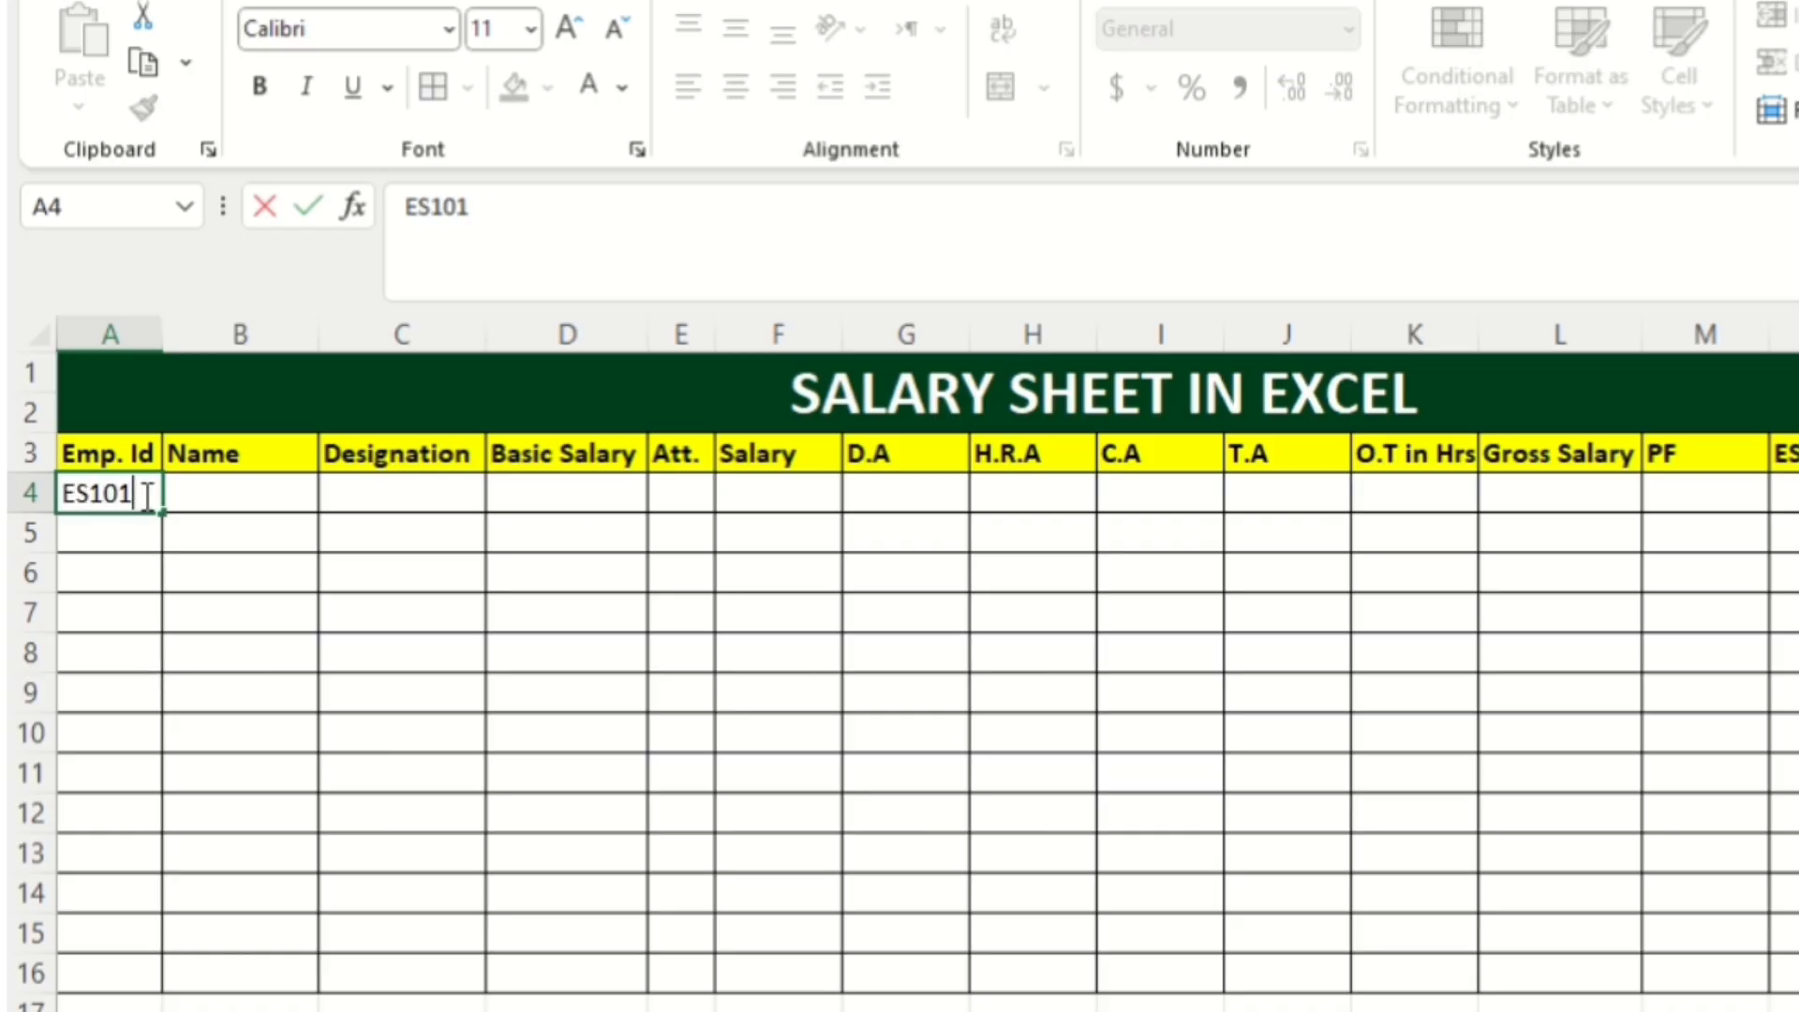
key(ctrl+Return)
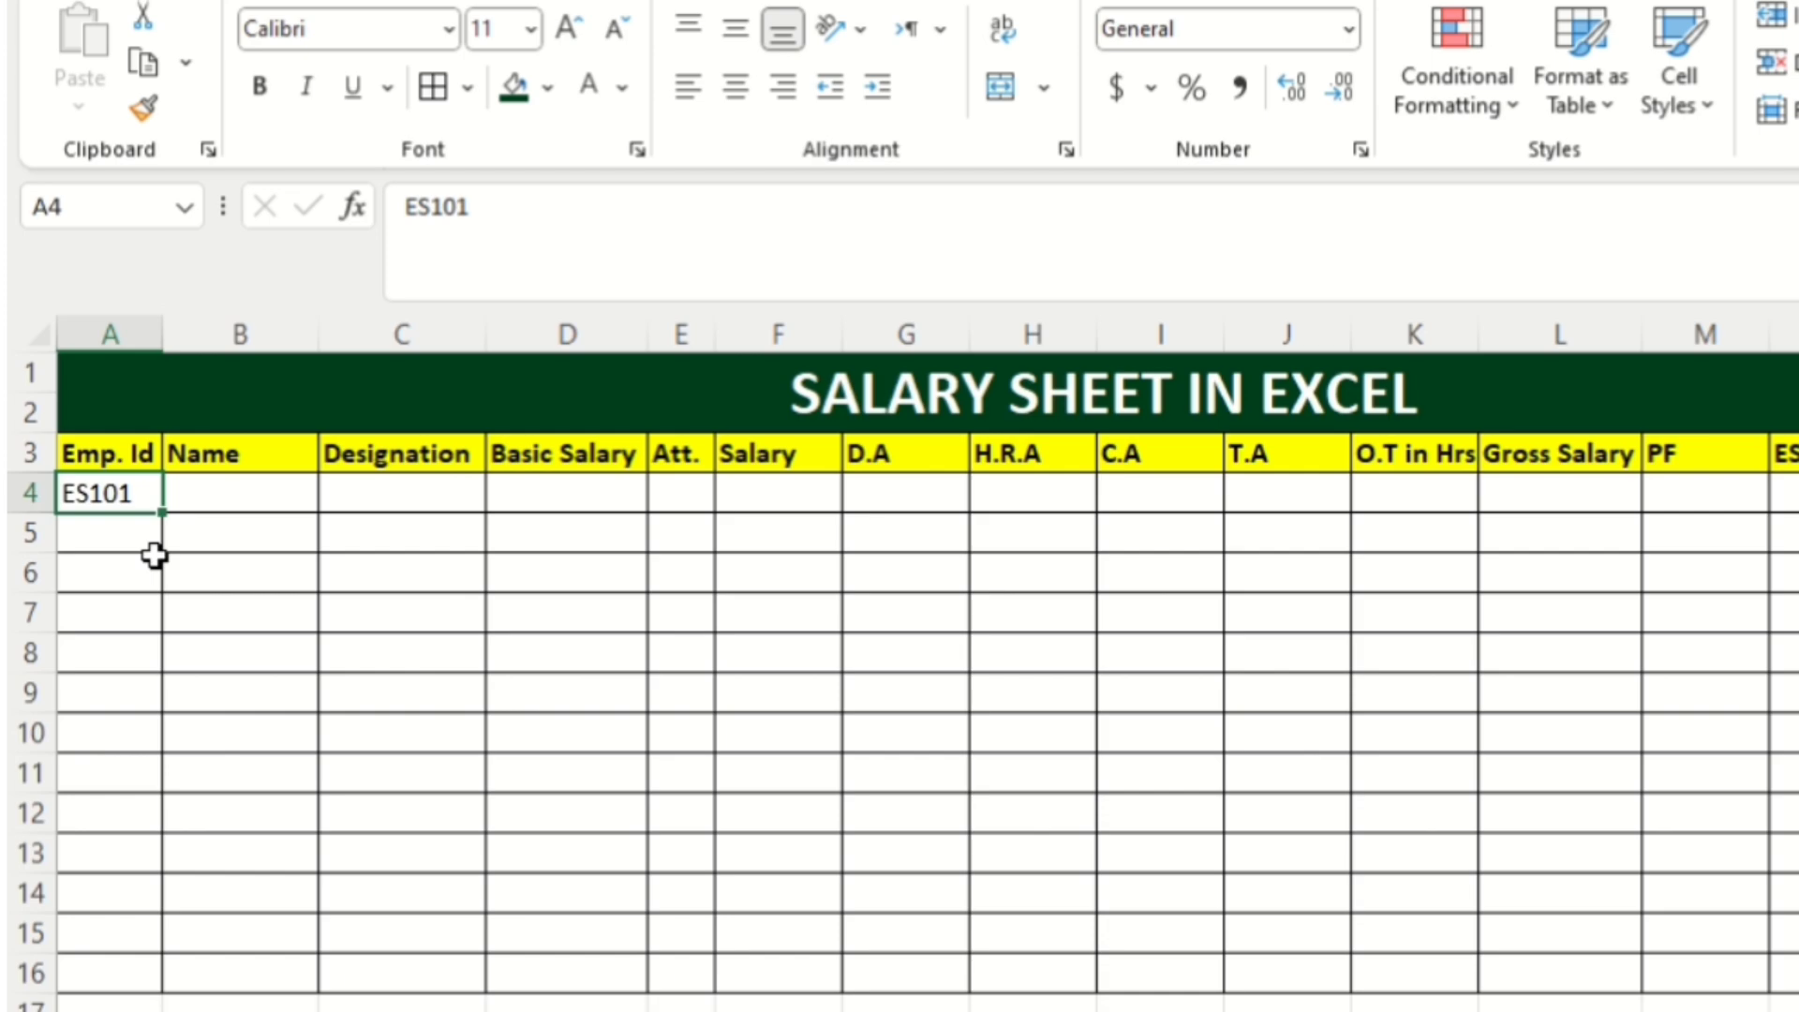
key(Return)
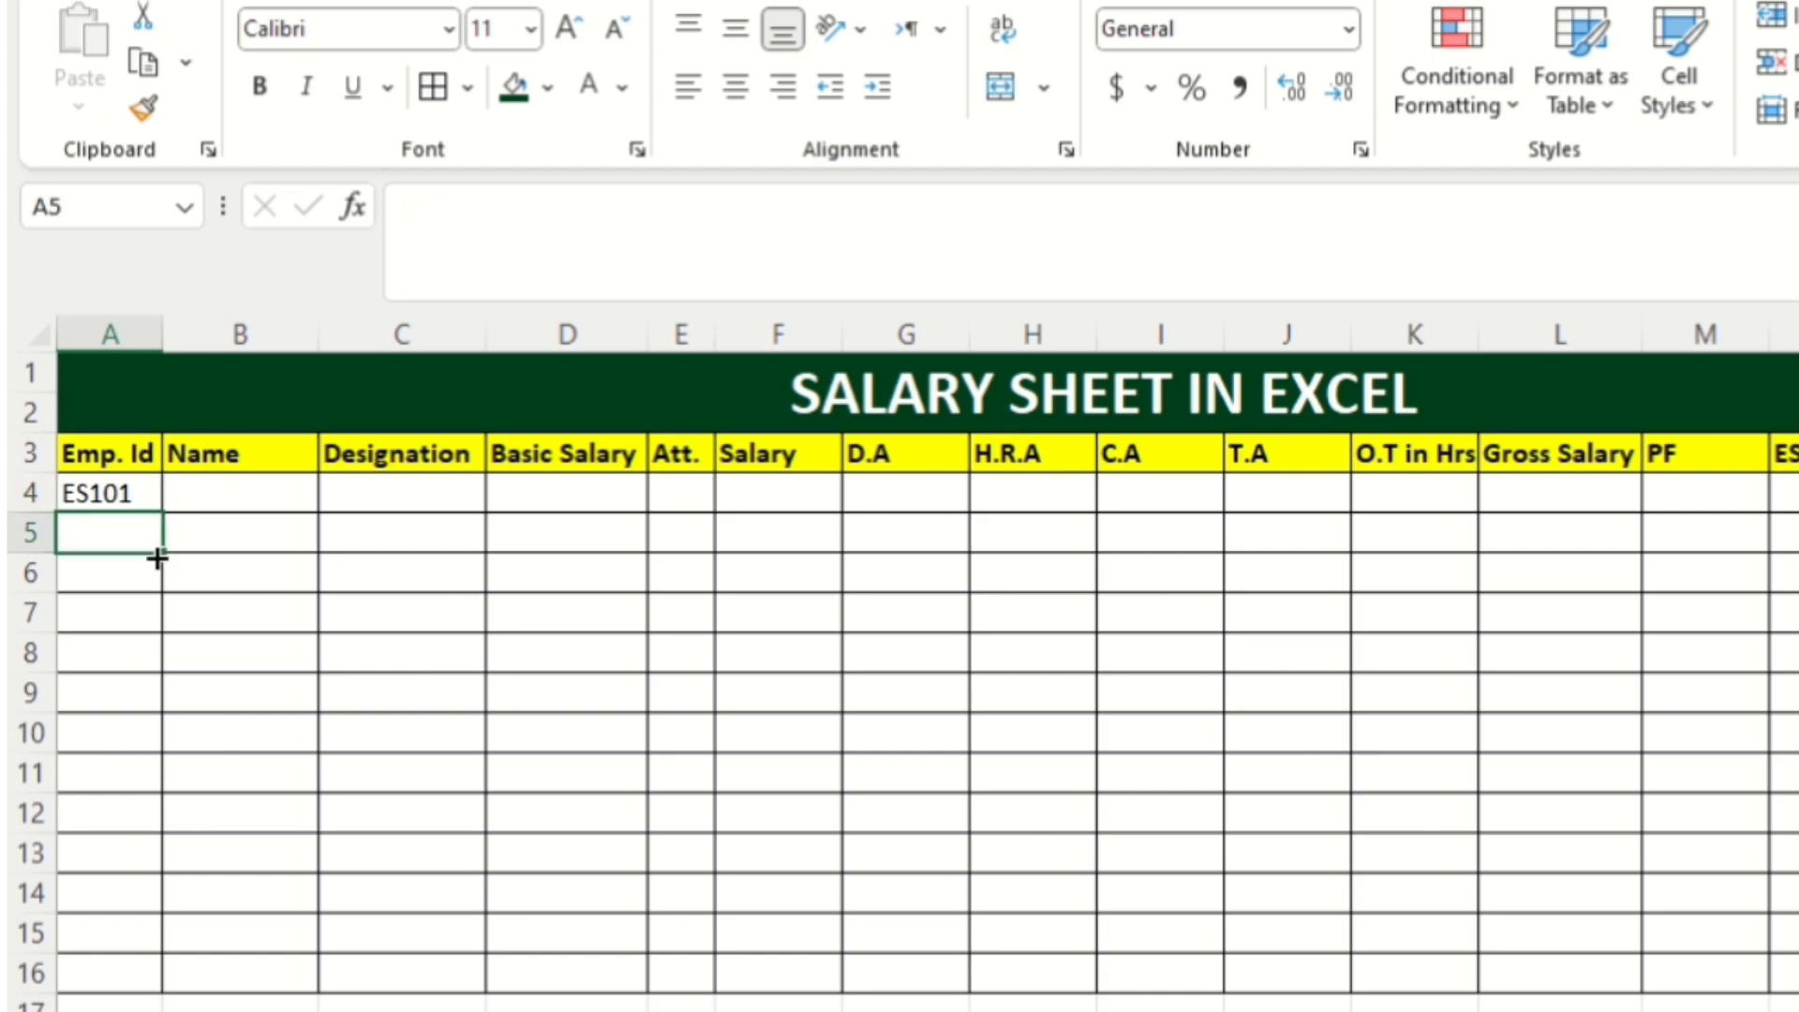
text(ES)
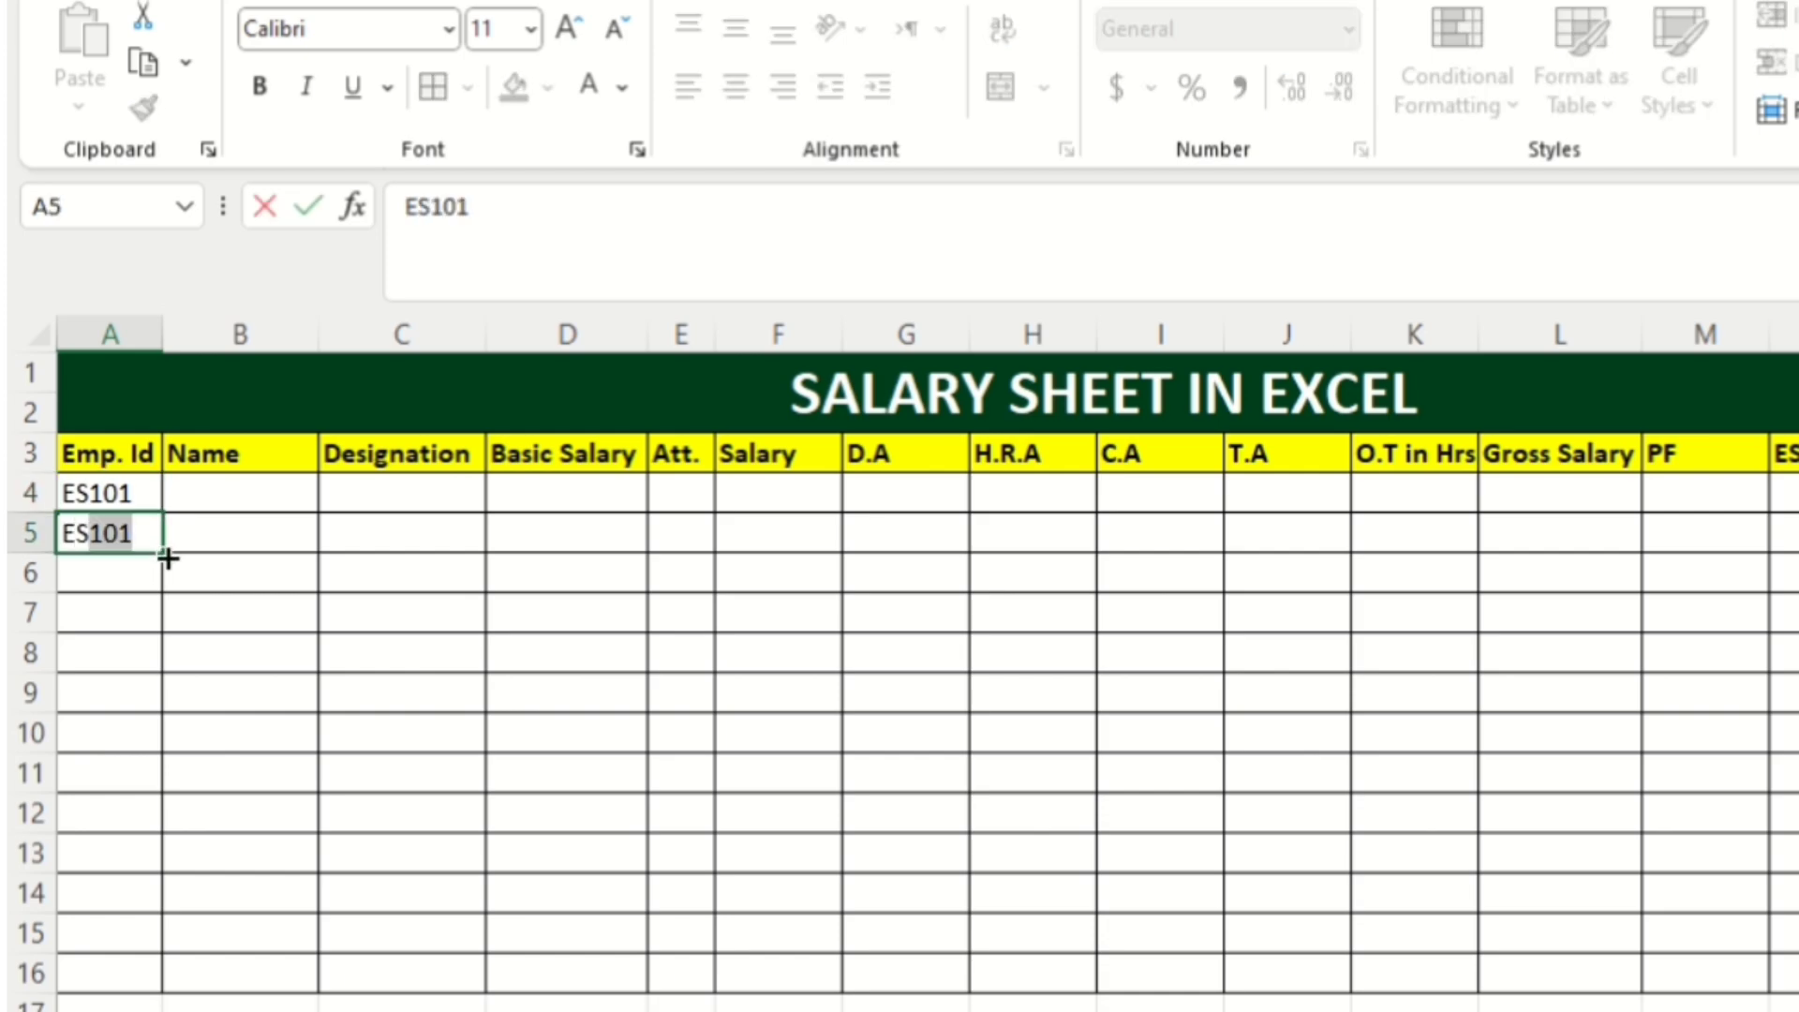
text(102)
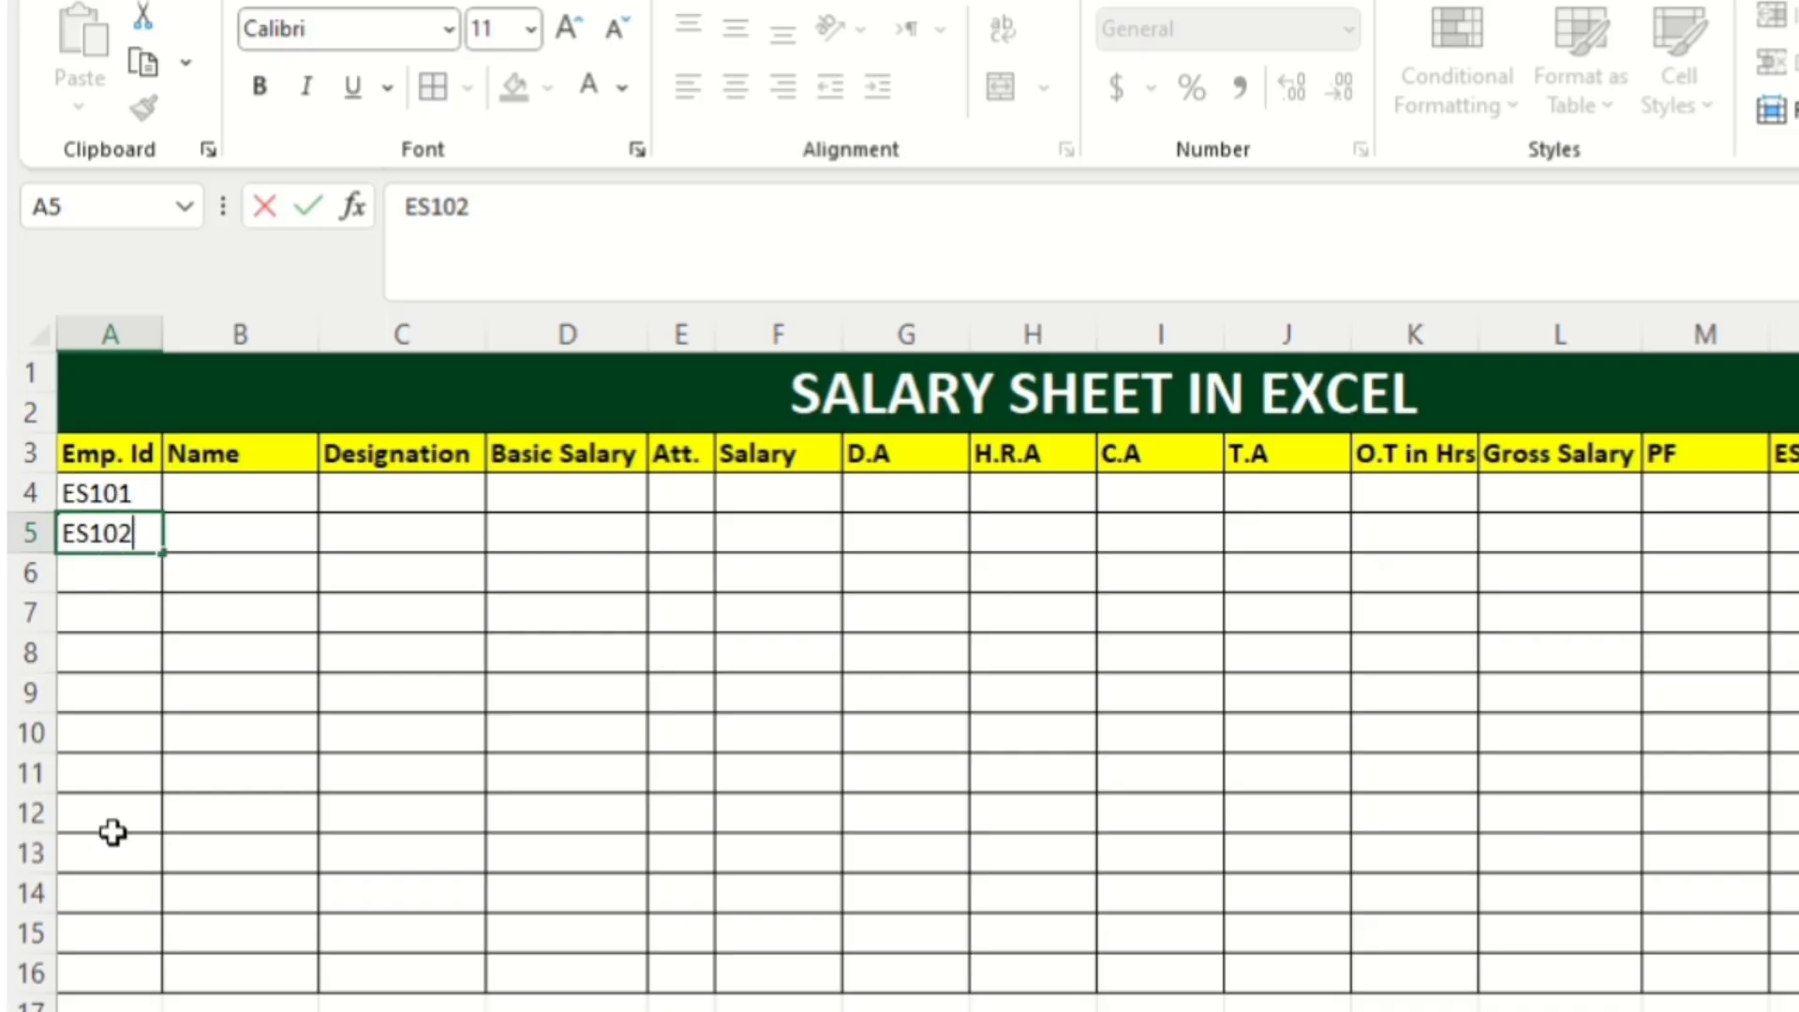
Extend the employee ID series from A4:A5 down to A16.
click(148, 506)
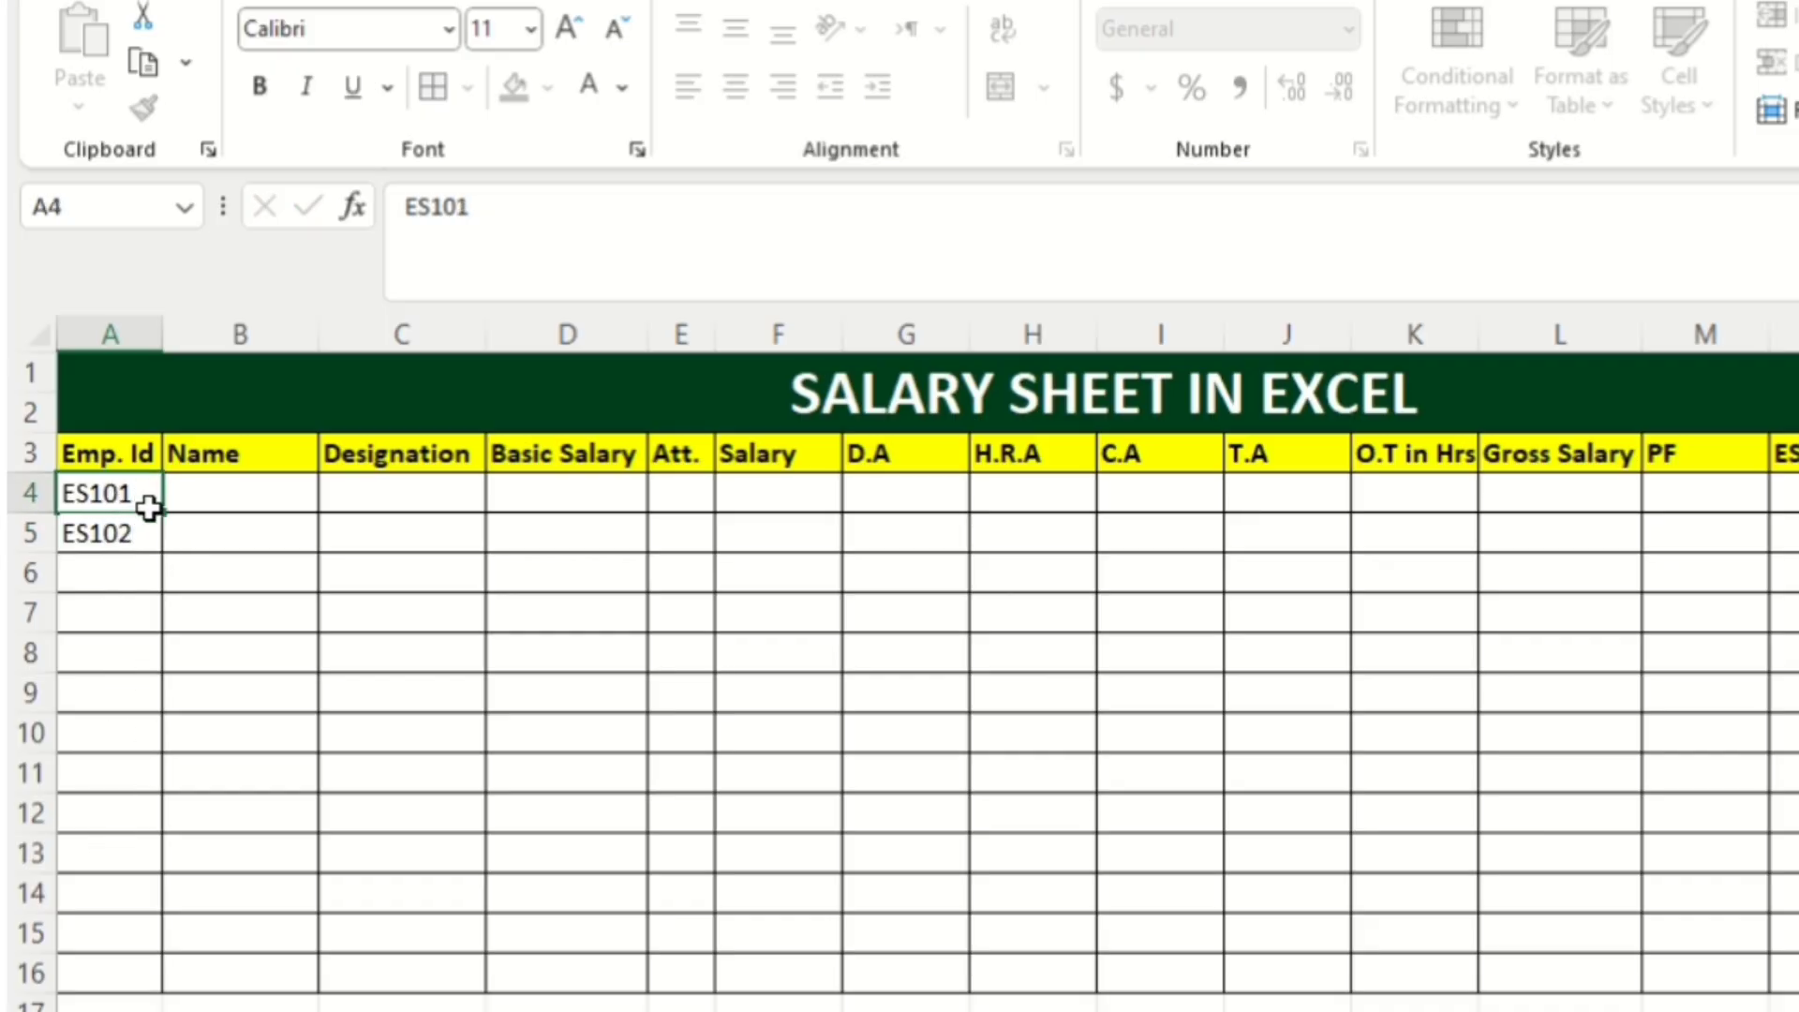
drag(148, 506, 150, 533)
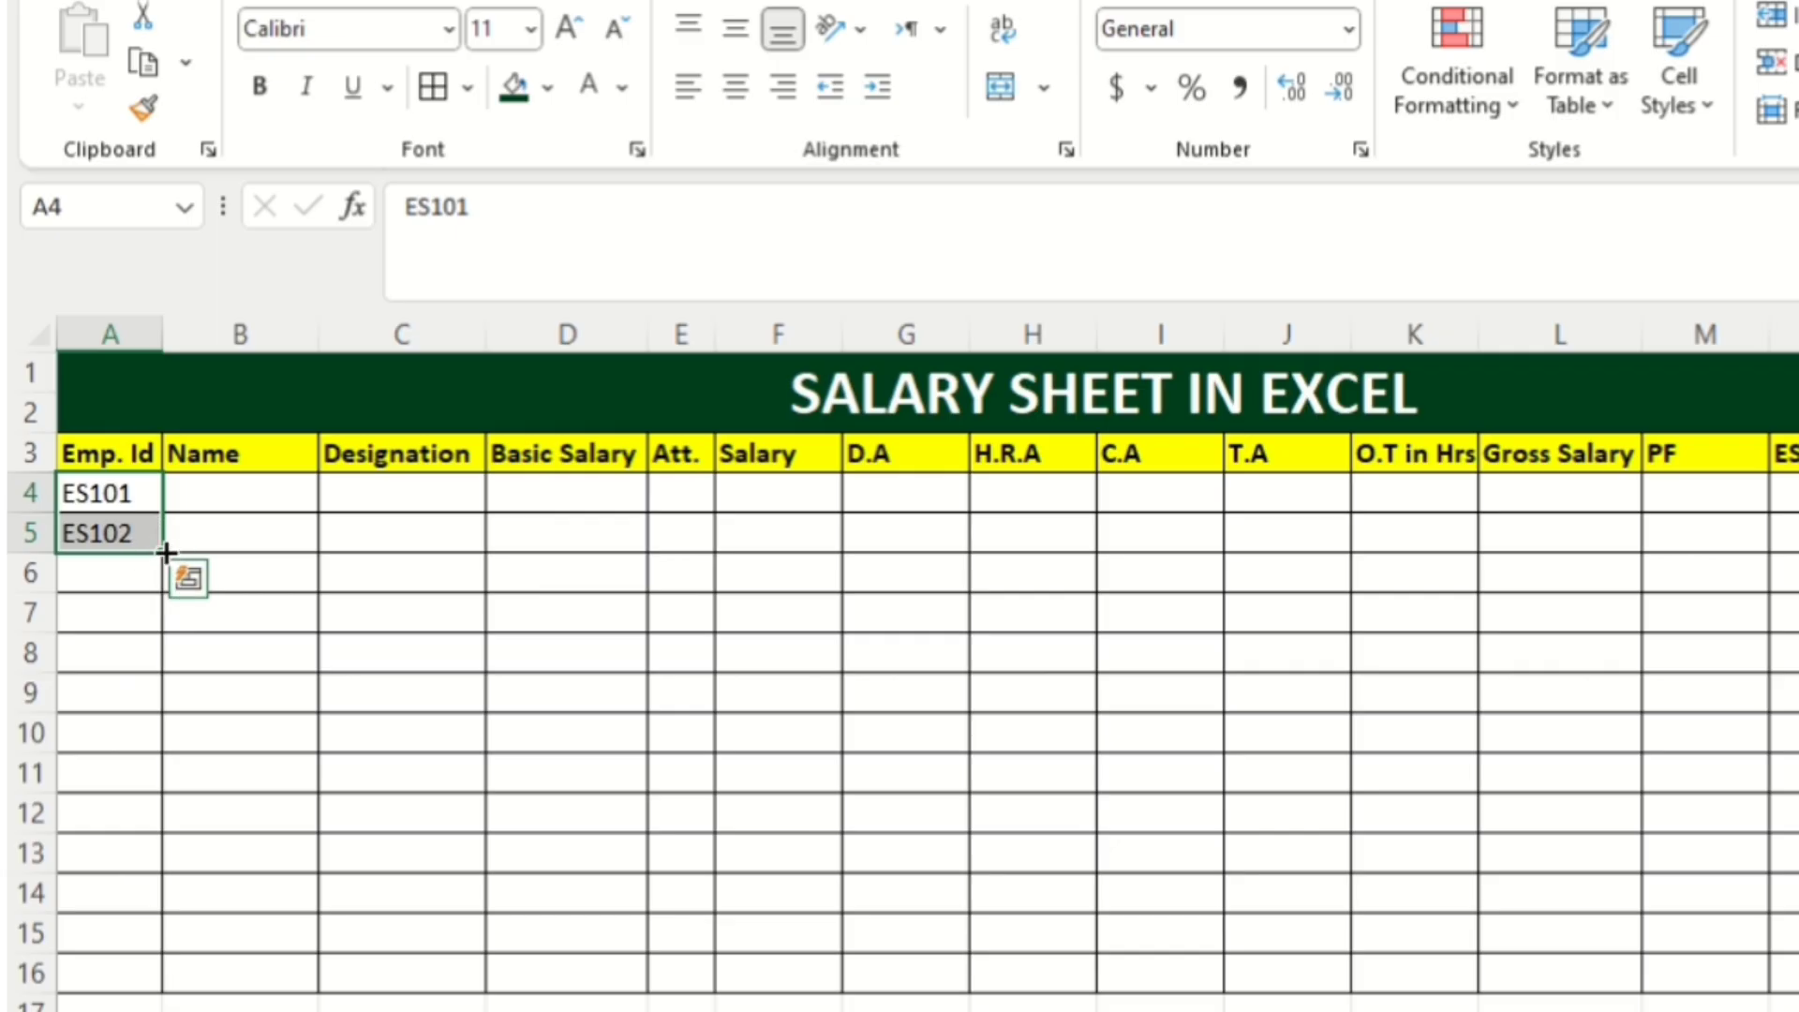
drag(165, 552, 171, 984)
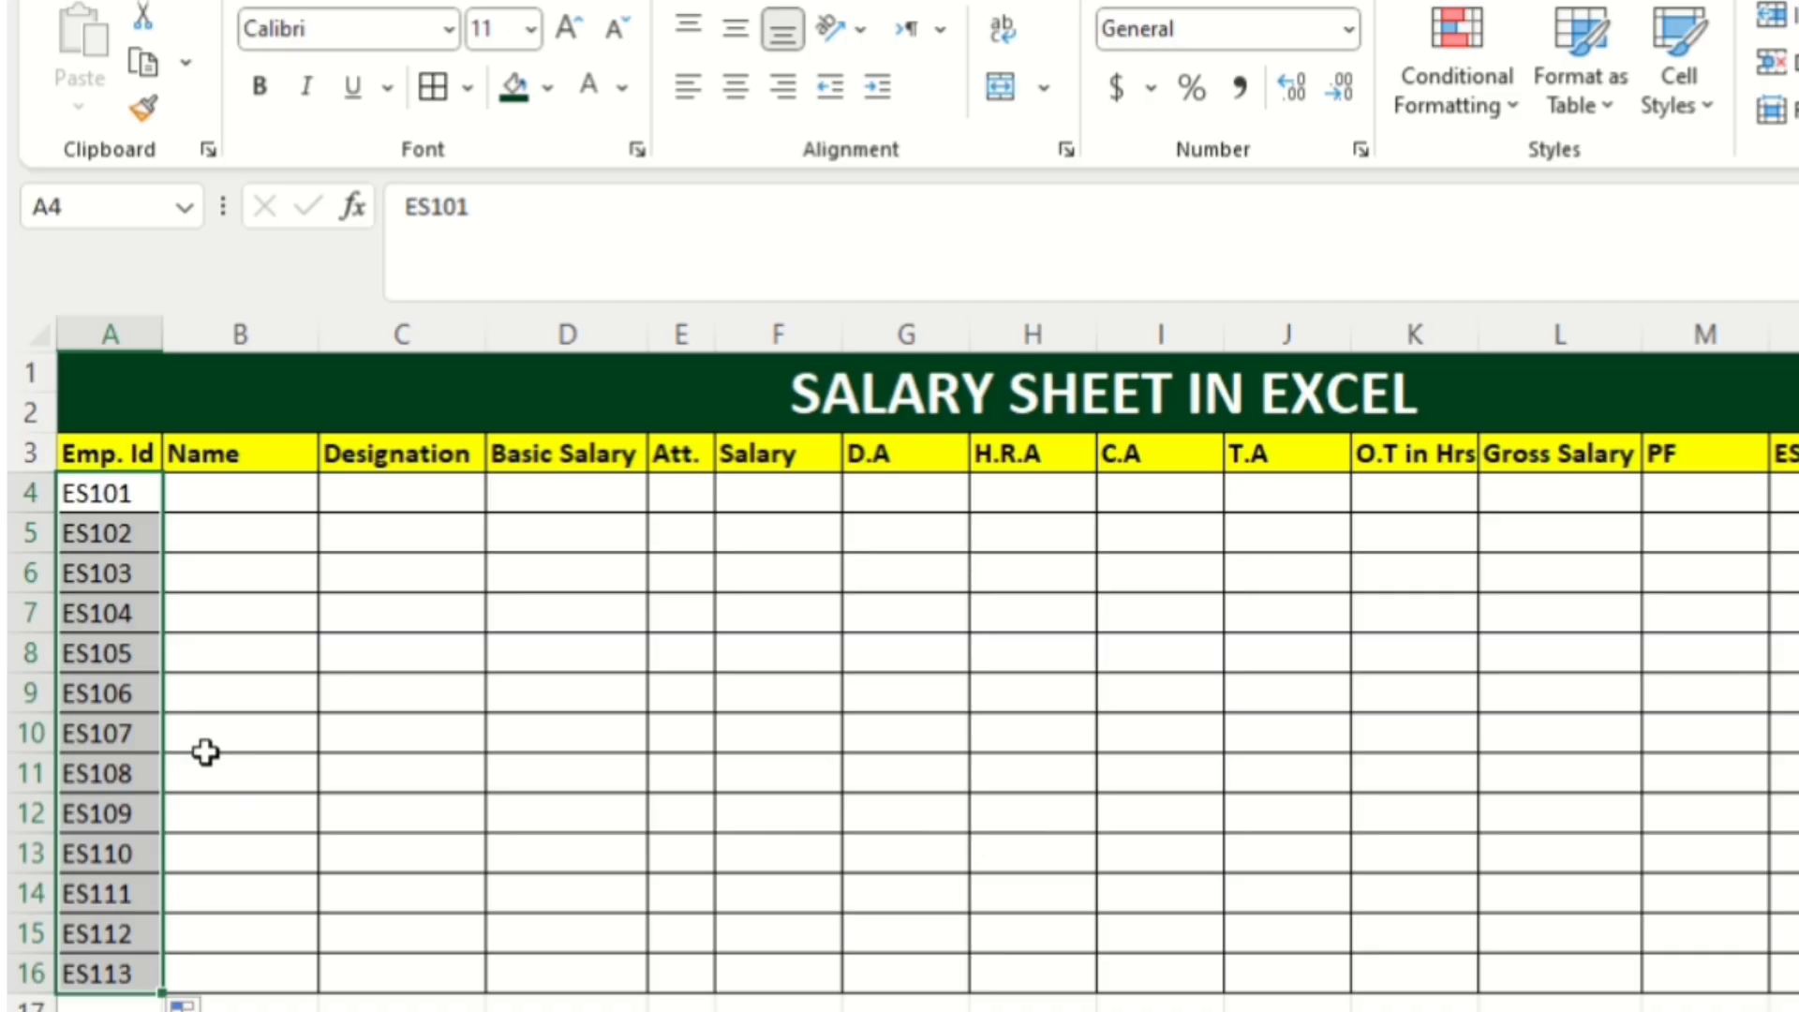
Enter the first names of the thirteen employees in B4:B16 under the Name heading.
click(264, 503)
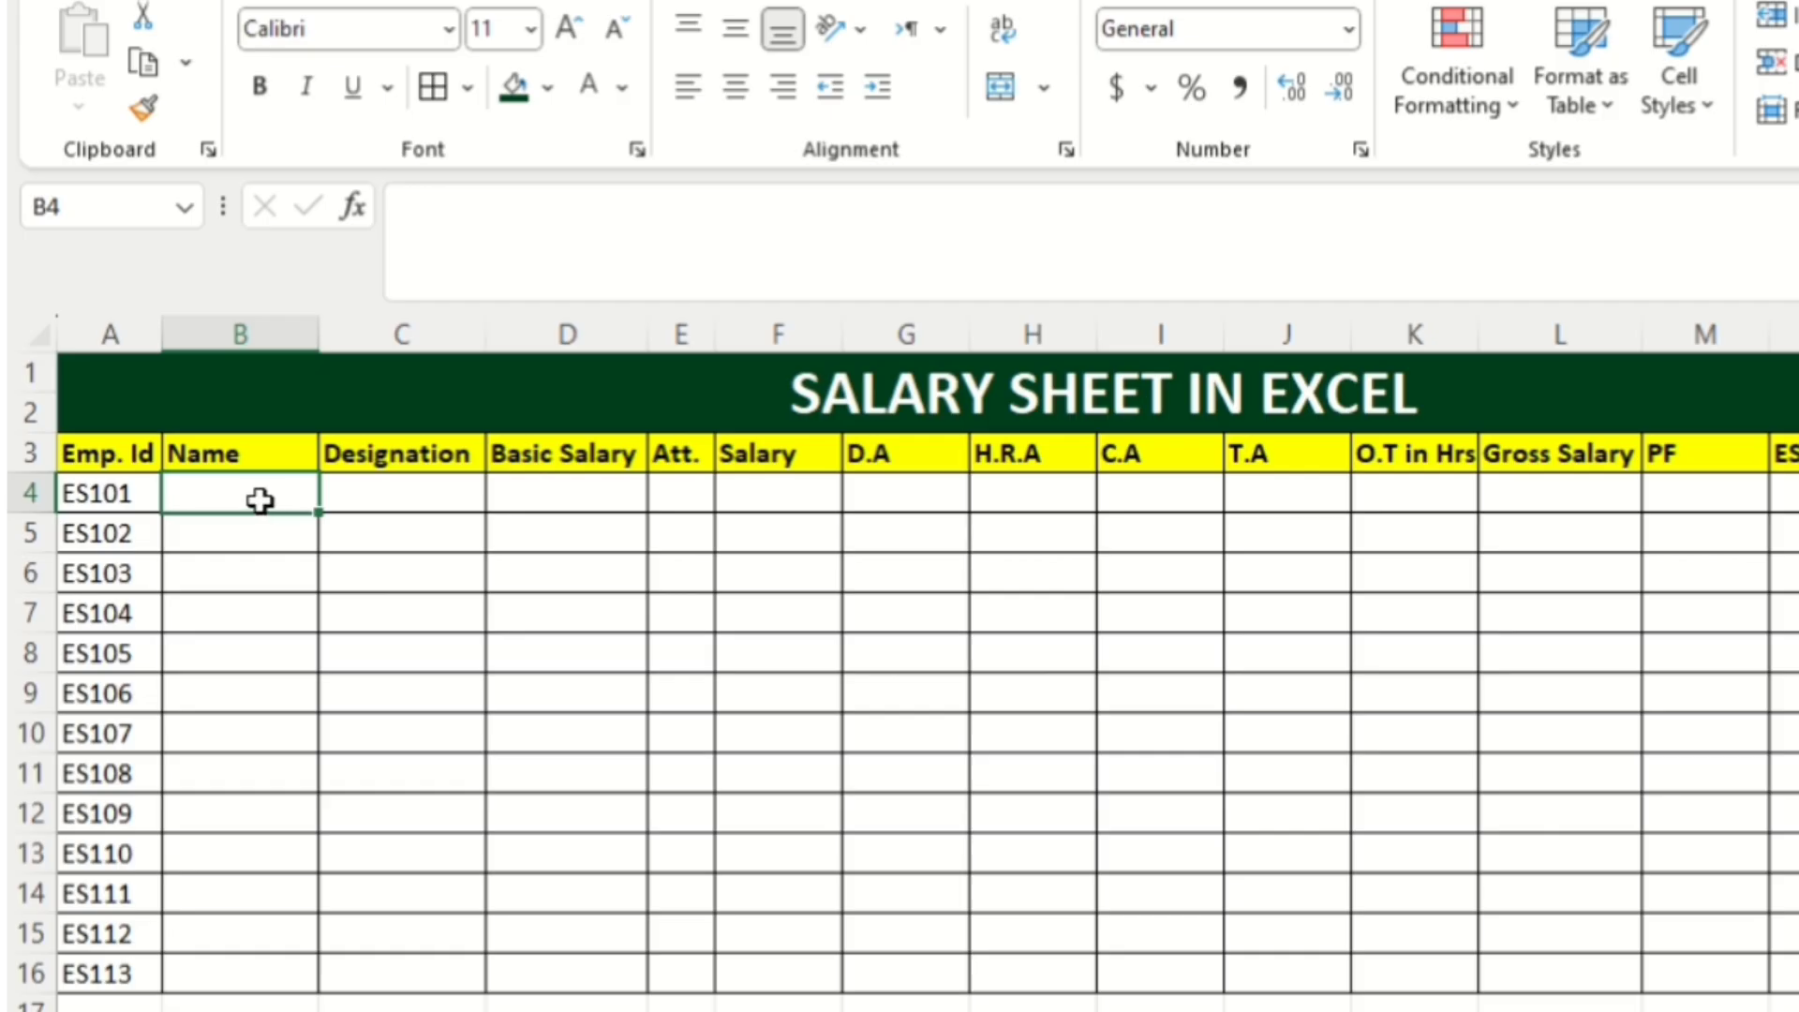
text(Asad)
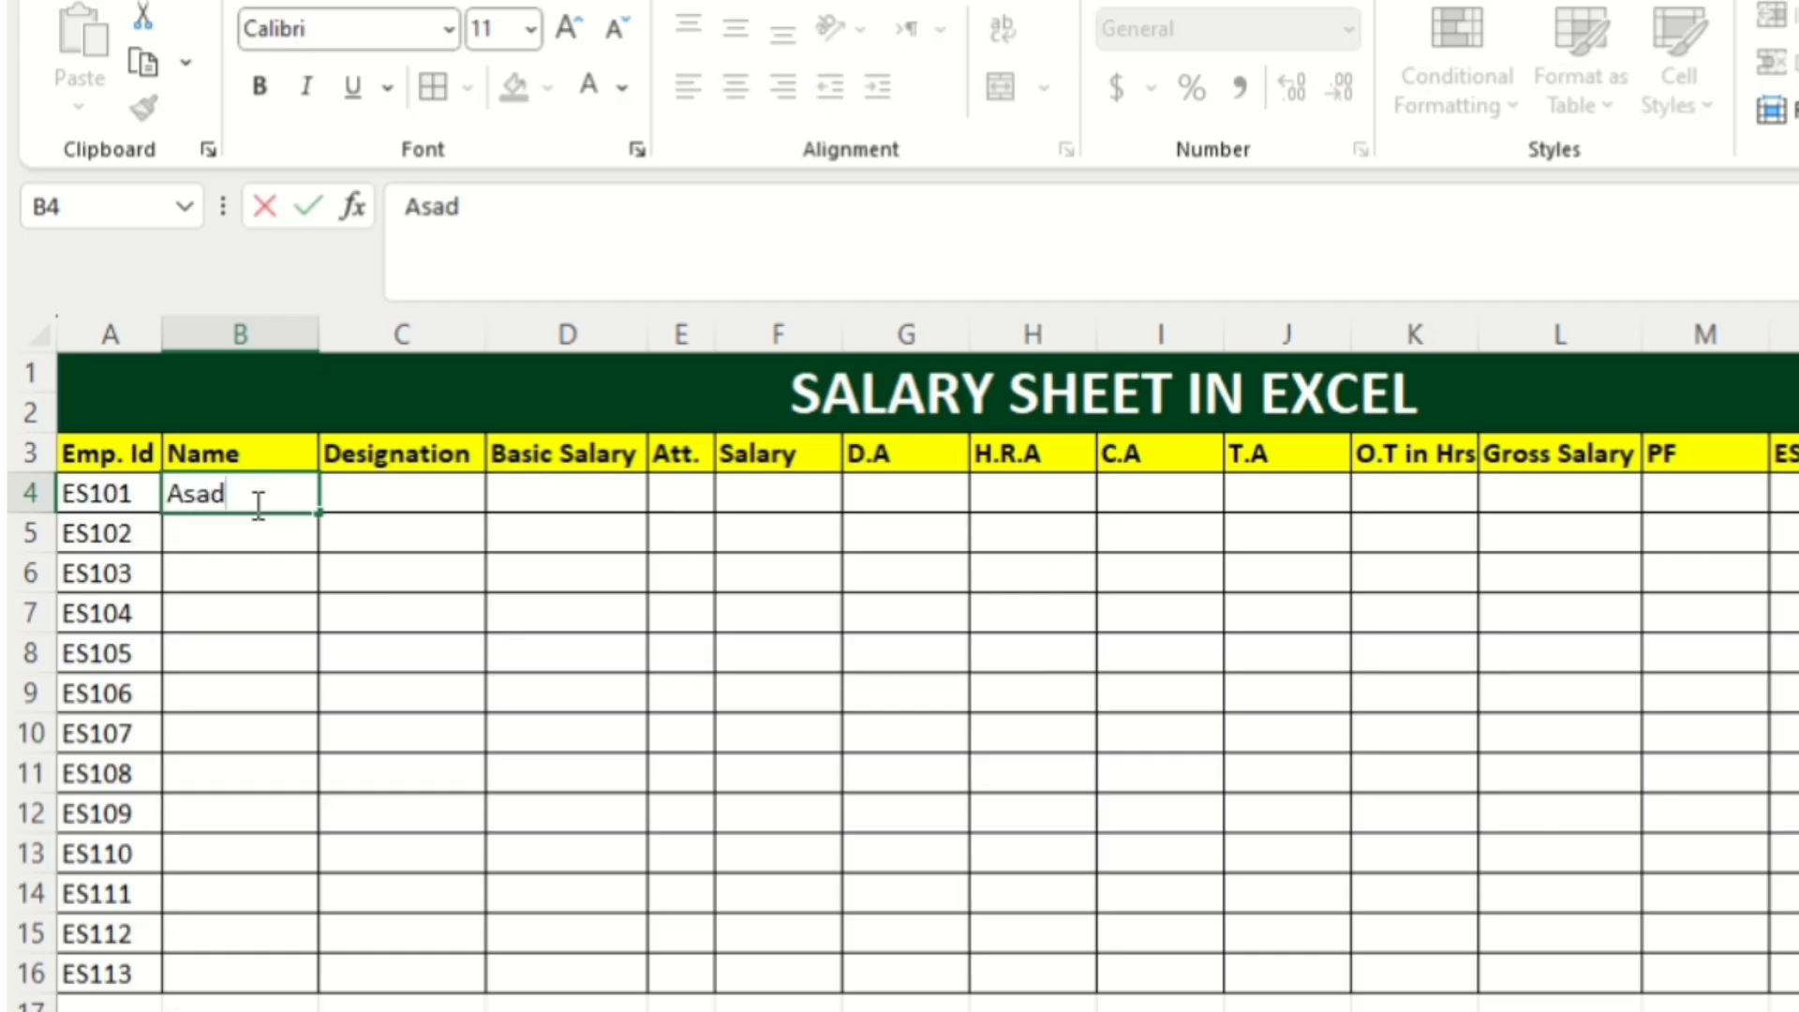
key(Return)
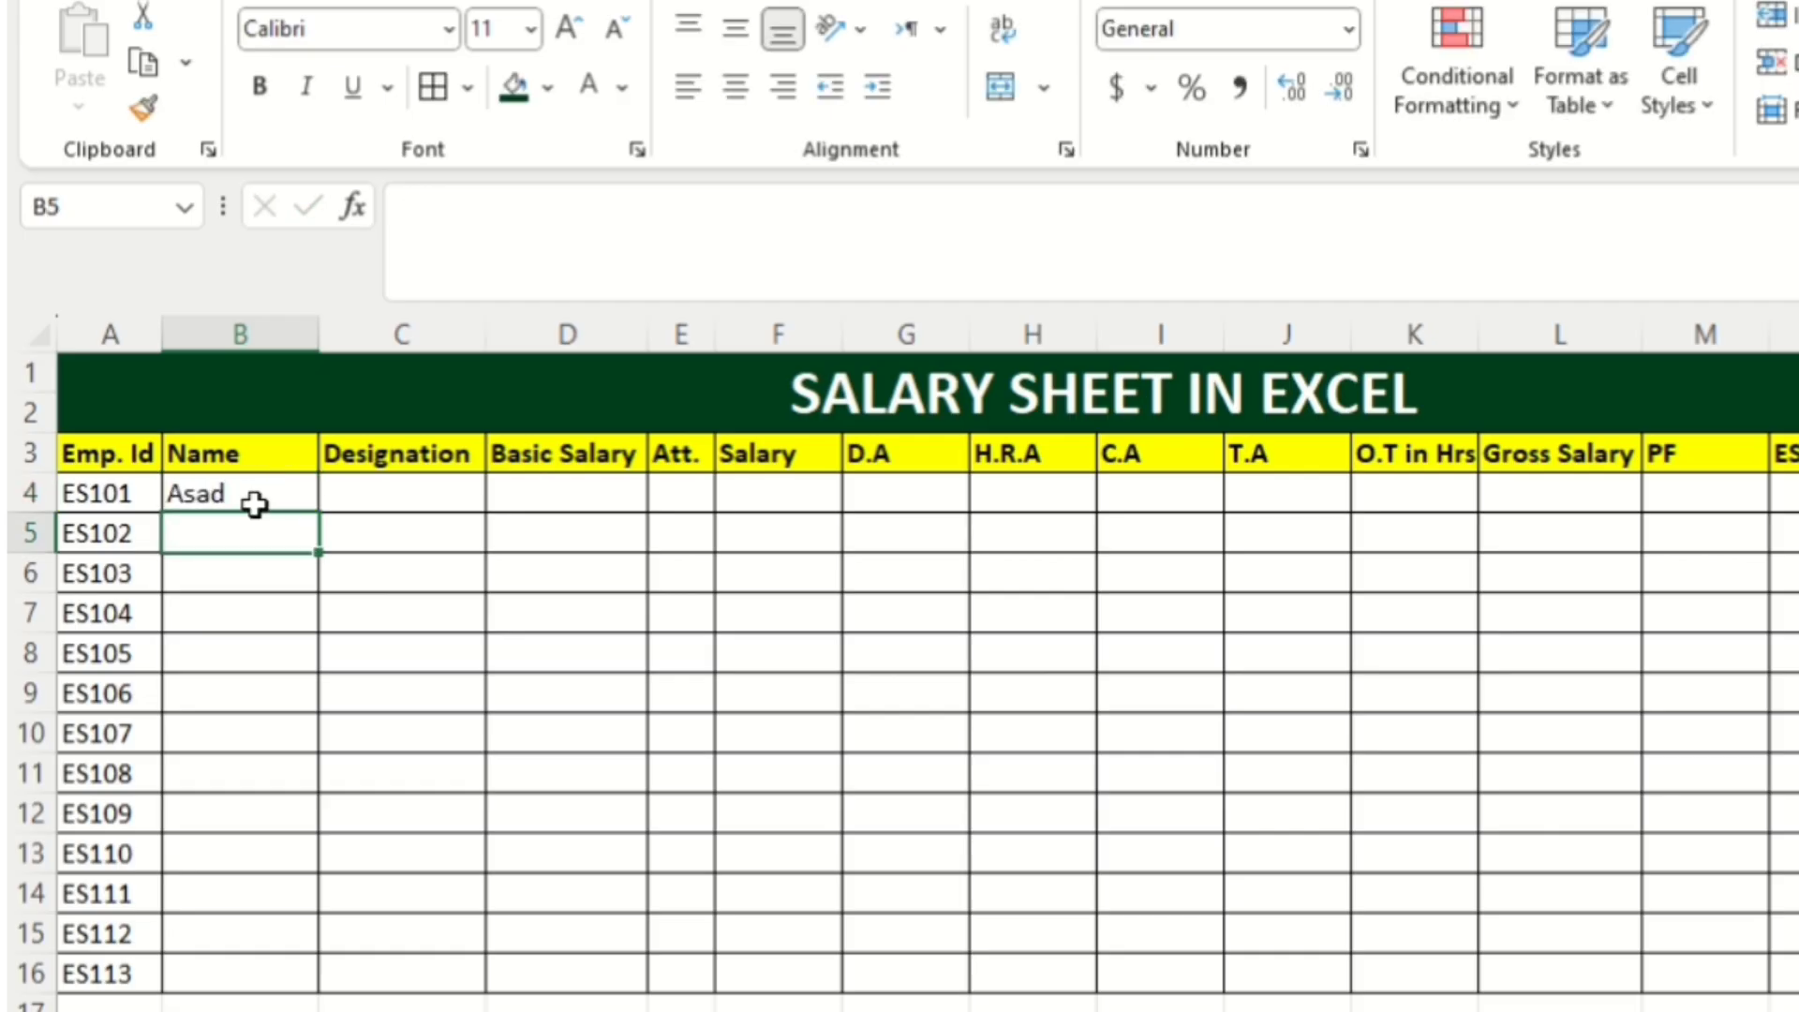
text(Muzami)
key(Return)
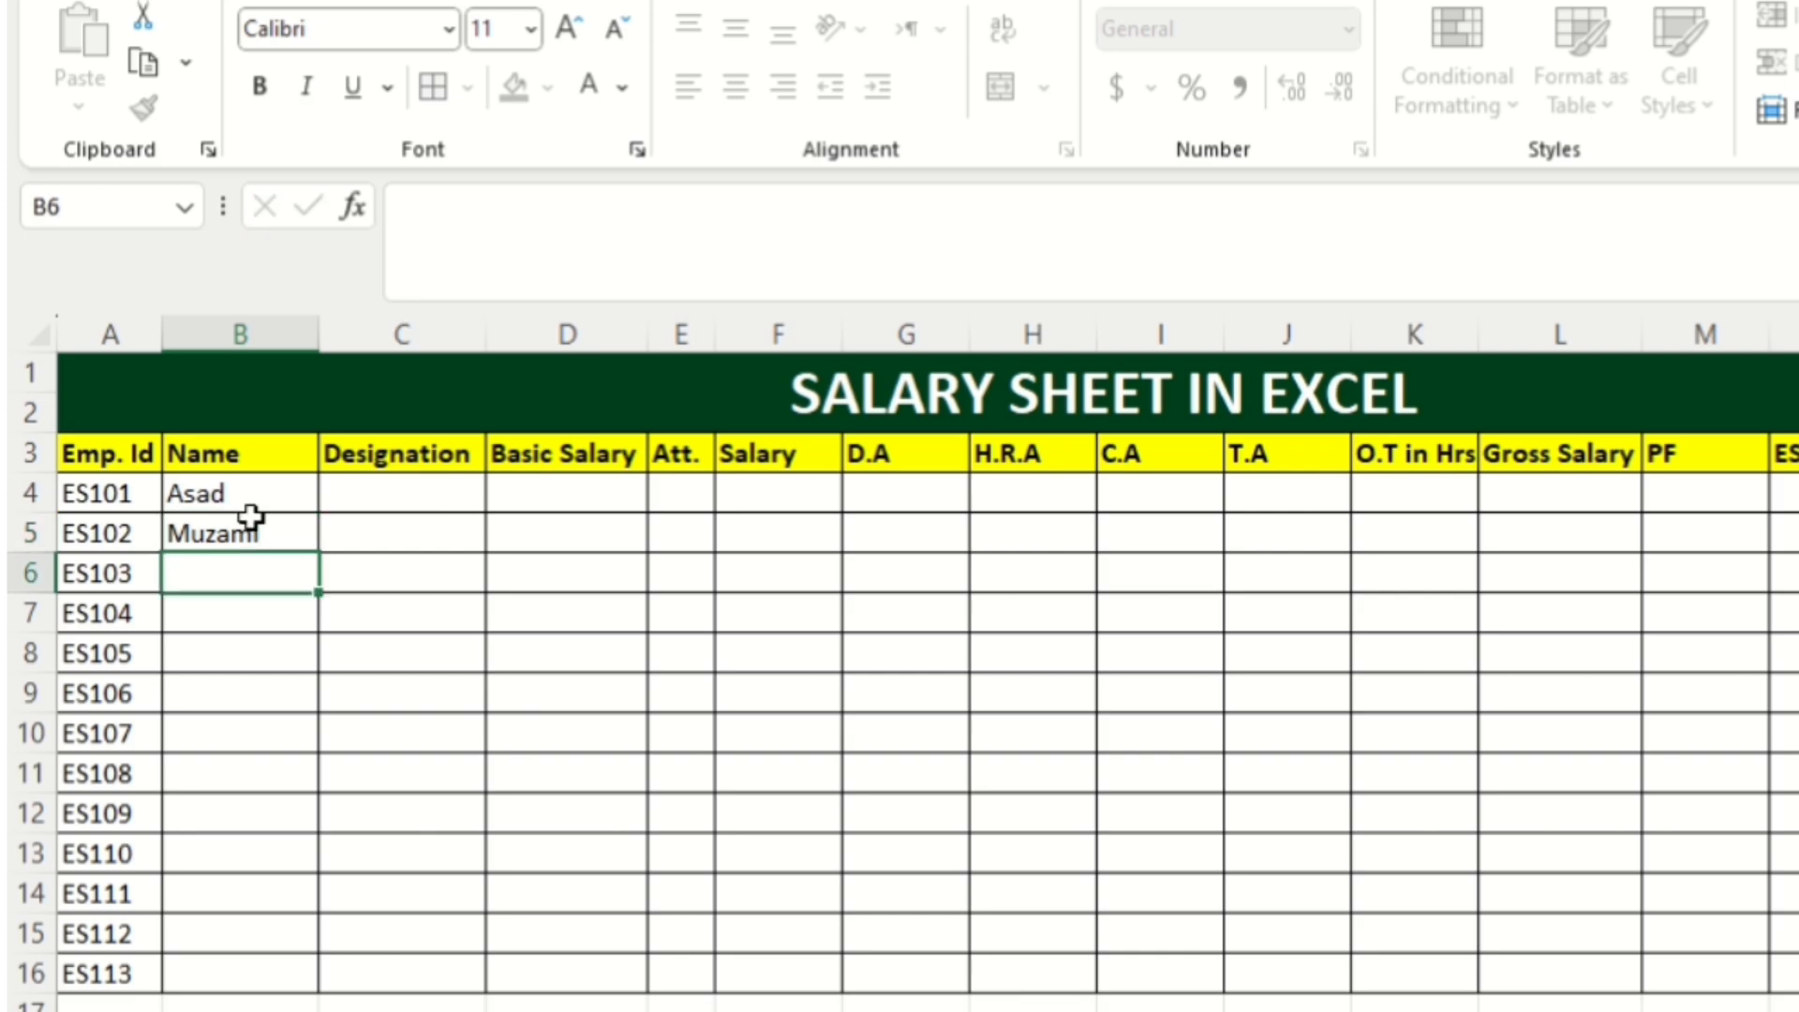
text(Saad)
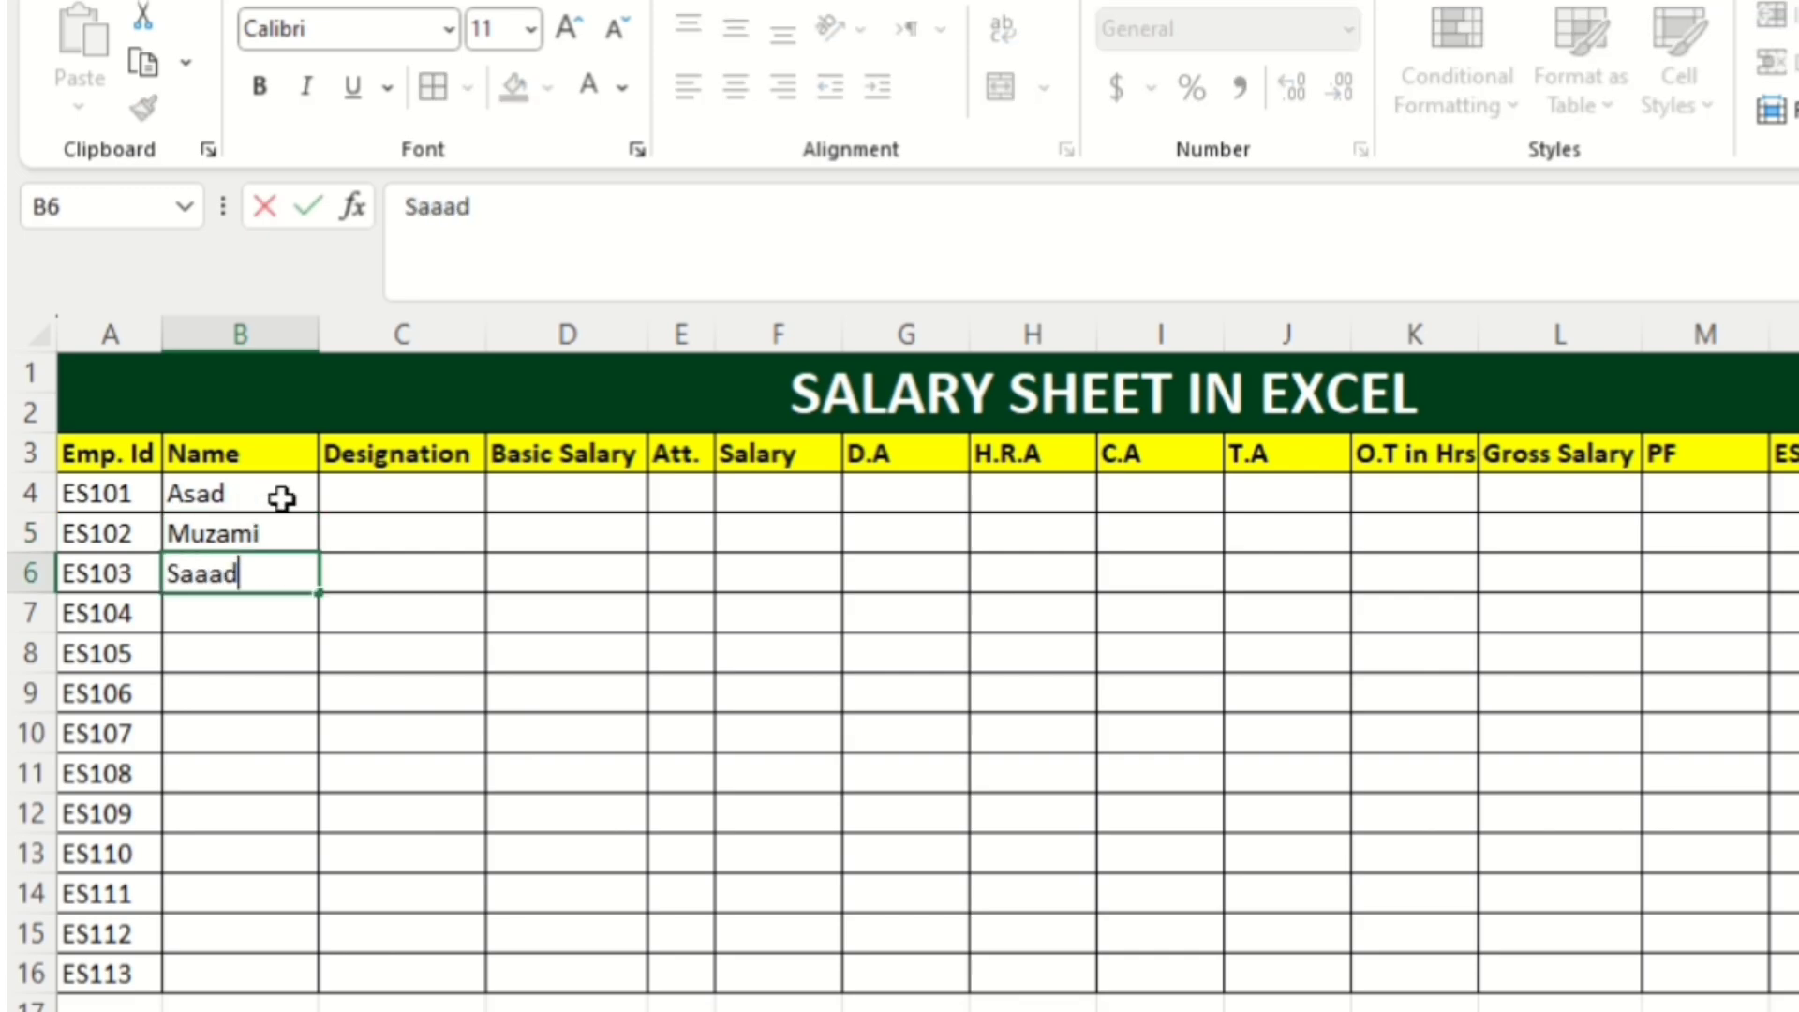
key(Return)
text(Tauseef)
key(Return)
text(Ali)
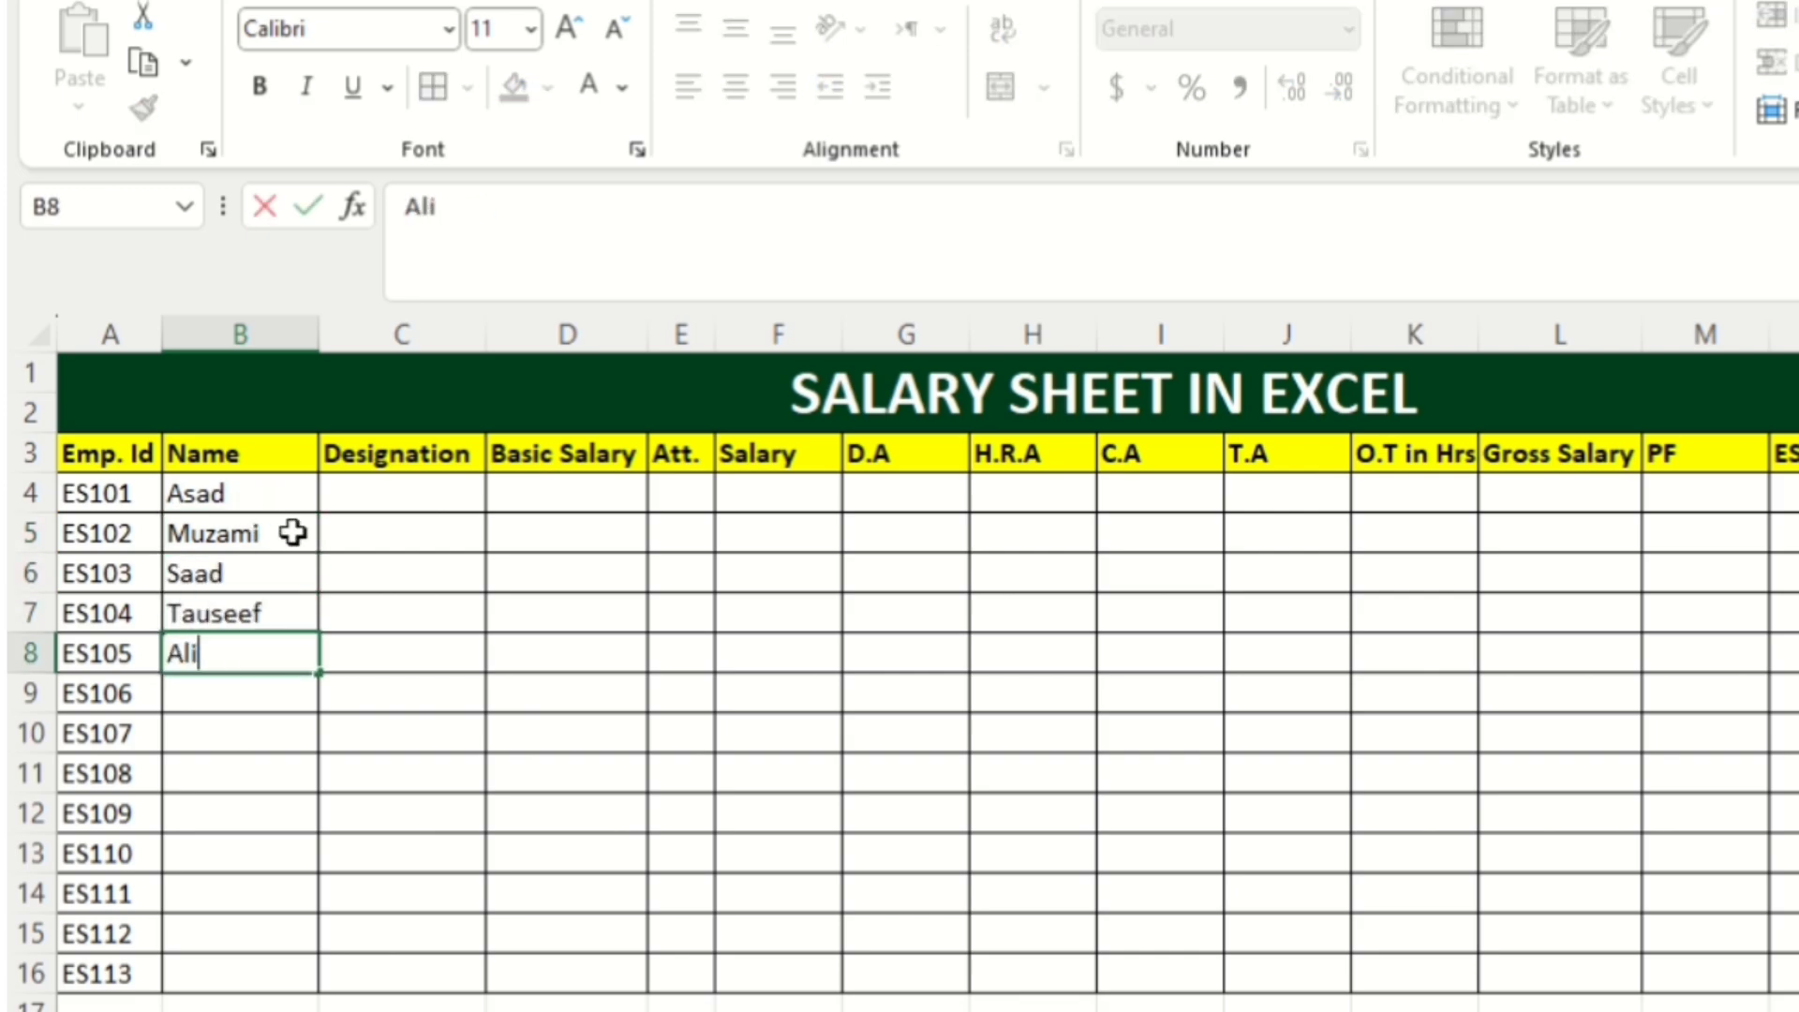
key(Return)
text(Abdullah)
key(Return)
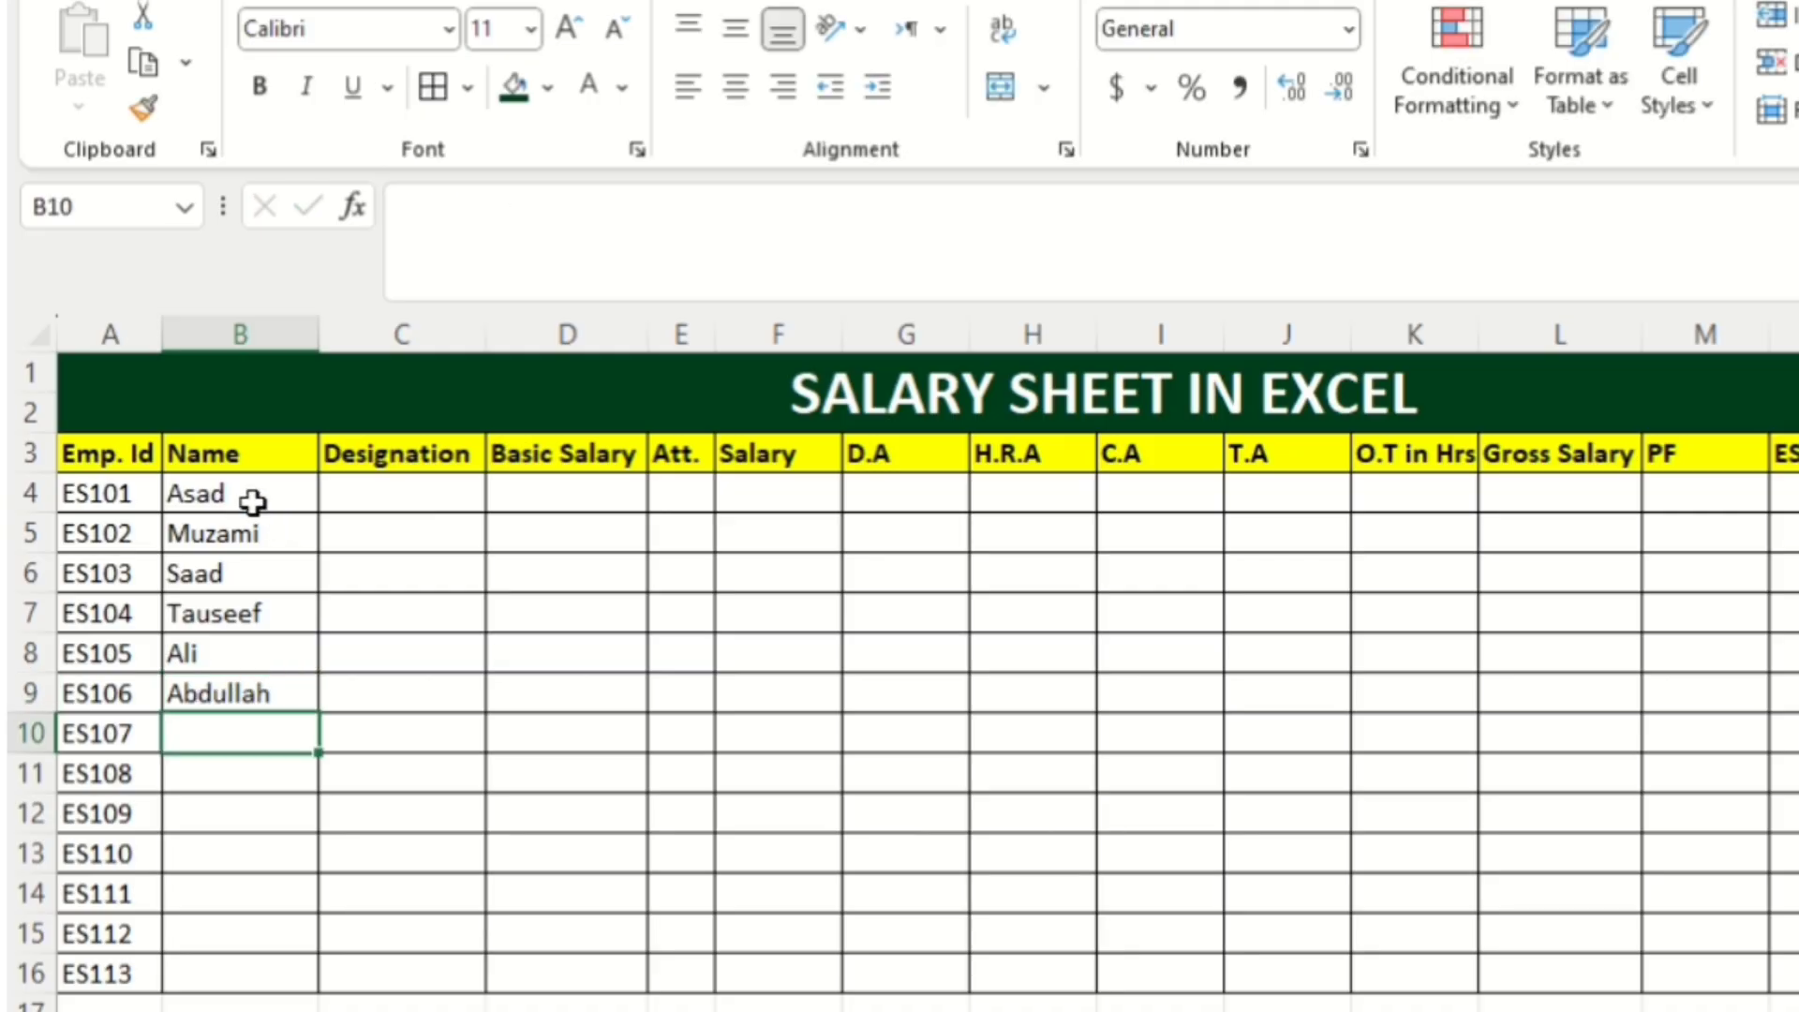
text(Ir)
key(BackSpace)
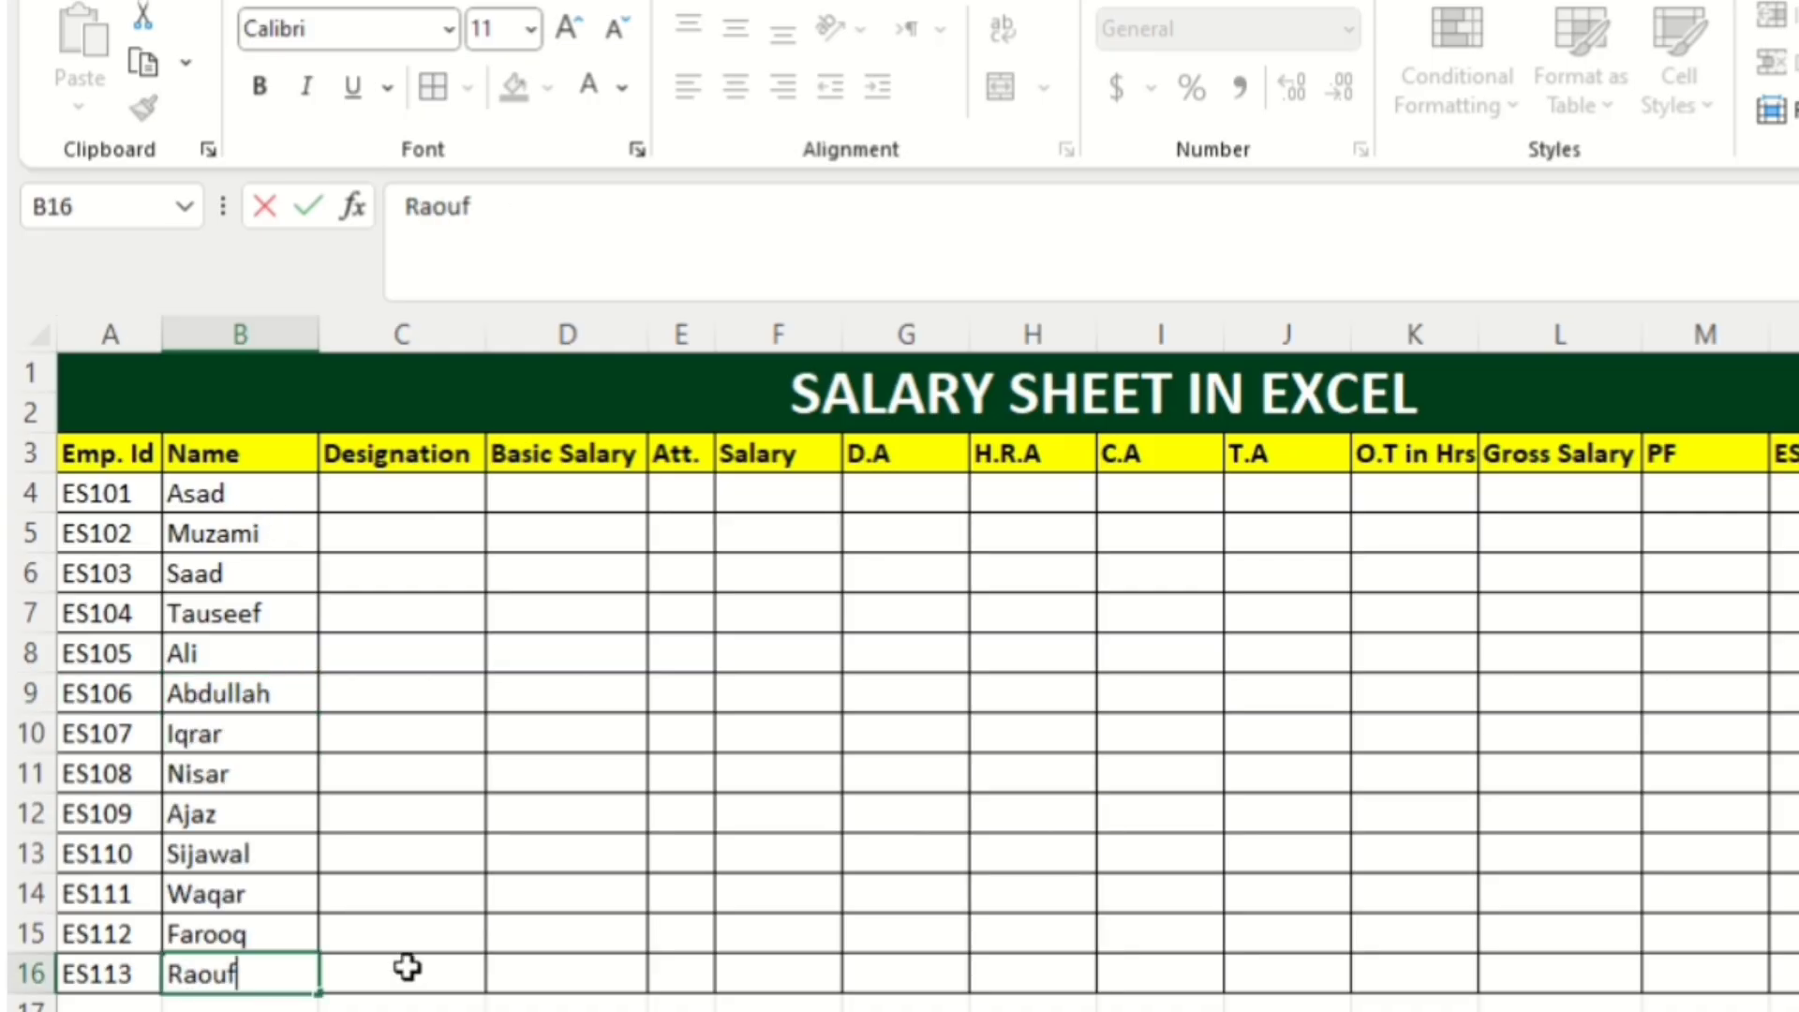
click(407, 967)
Enter the designations Manager in C4, Asst. Manager in C5 and Supervisor in C6.
key(Up)
key(Up)
key(Up)
key(Up)
key(Up)
key(Up)
key(Up)
key(Up)
key(Up)
key(Up)
key(Up)
key(Up)
key(Up)
key(Up)
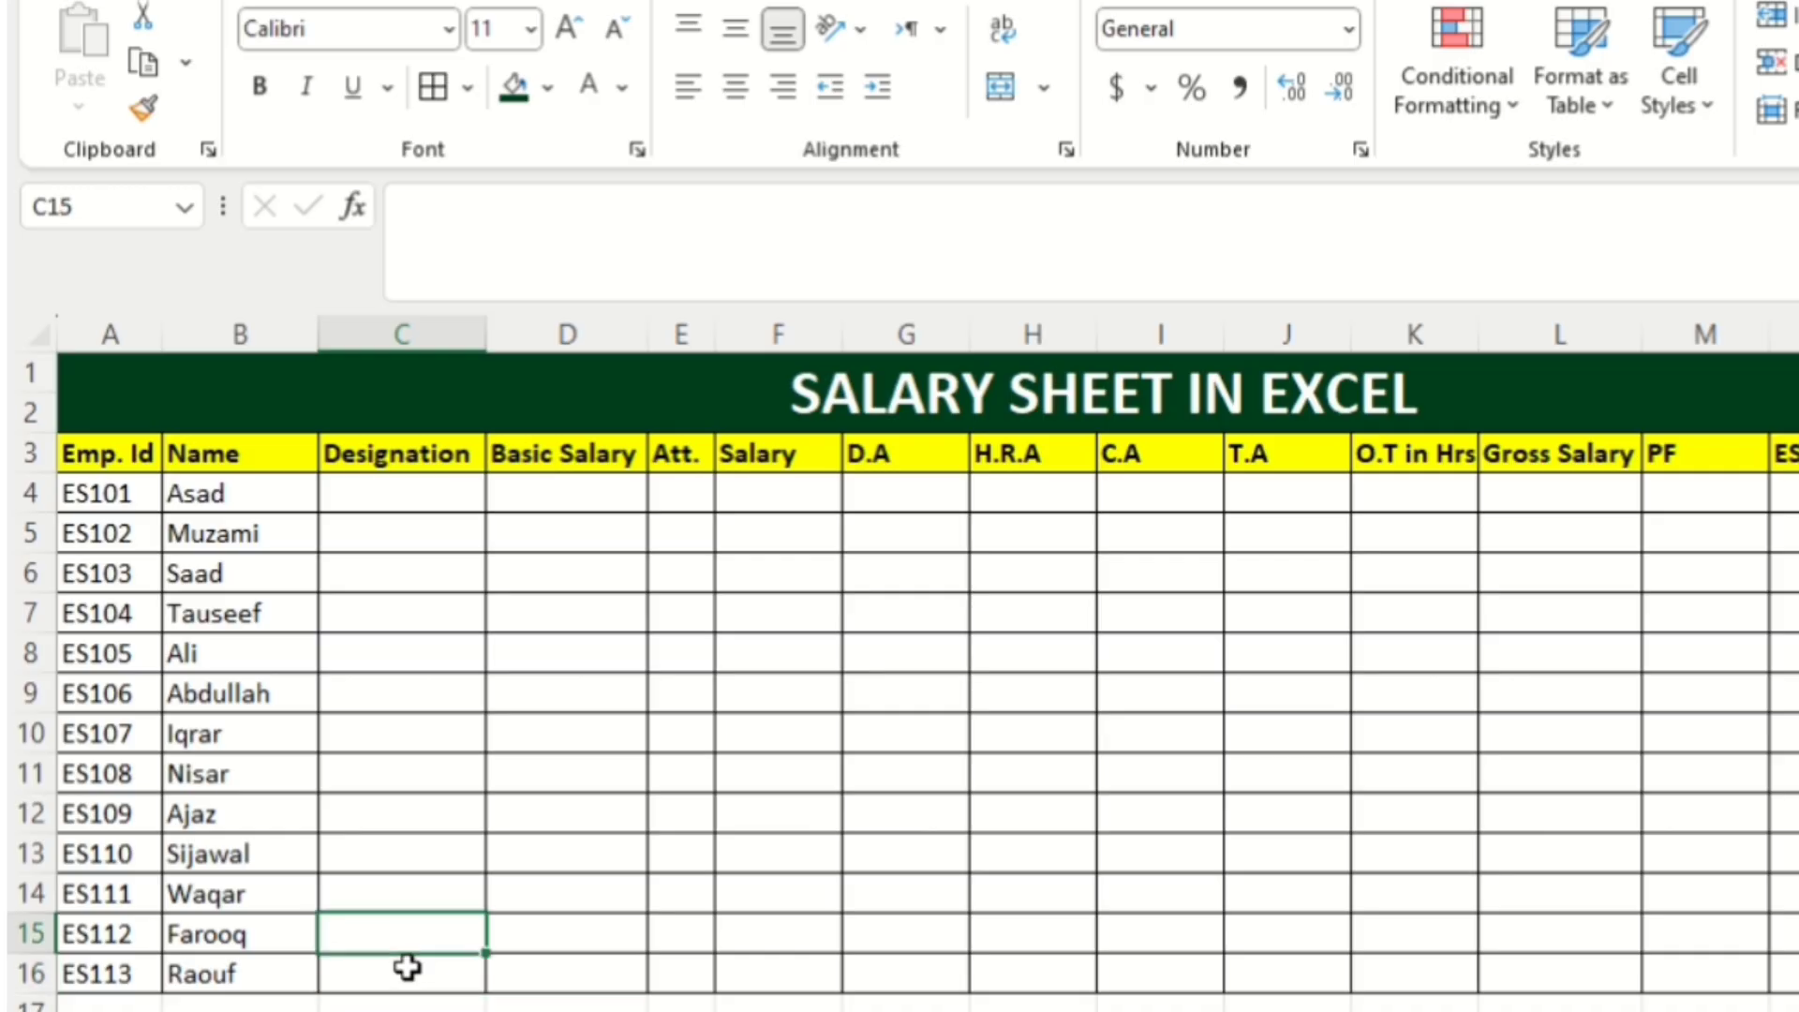
key(Down)
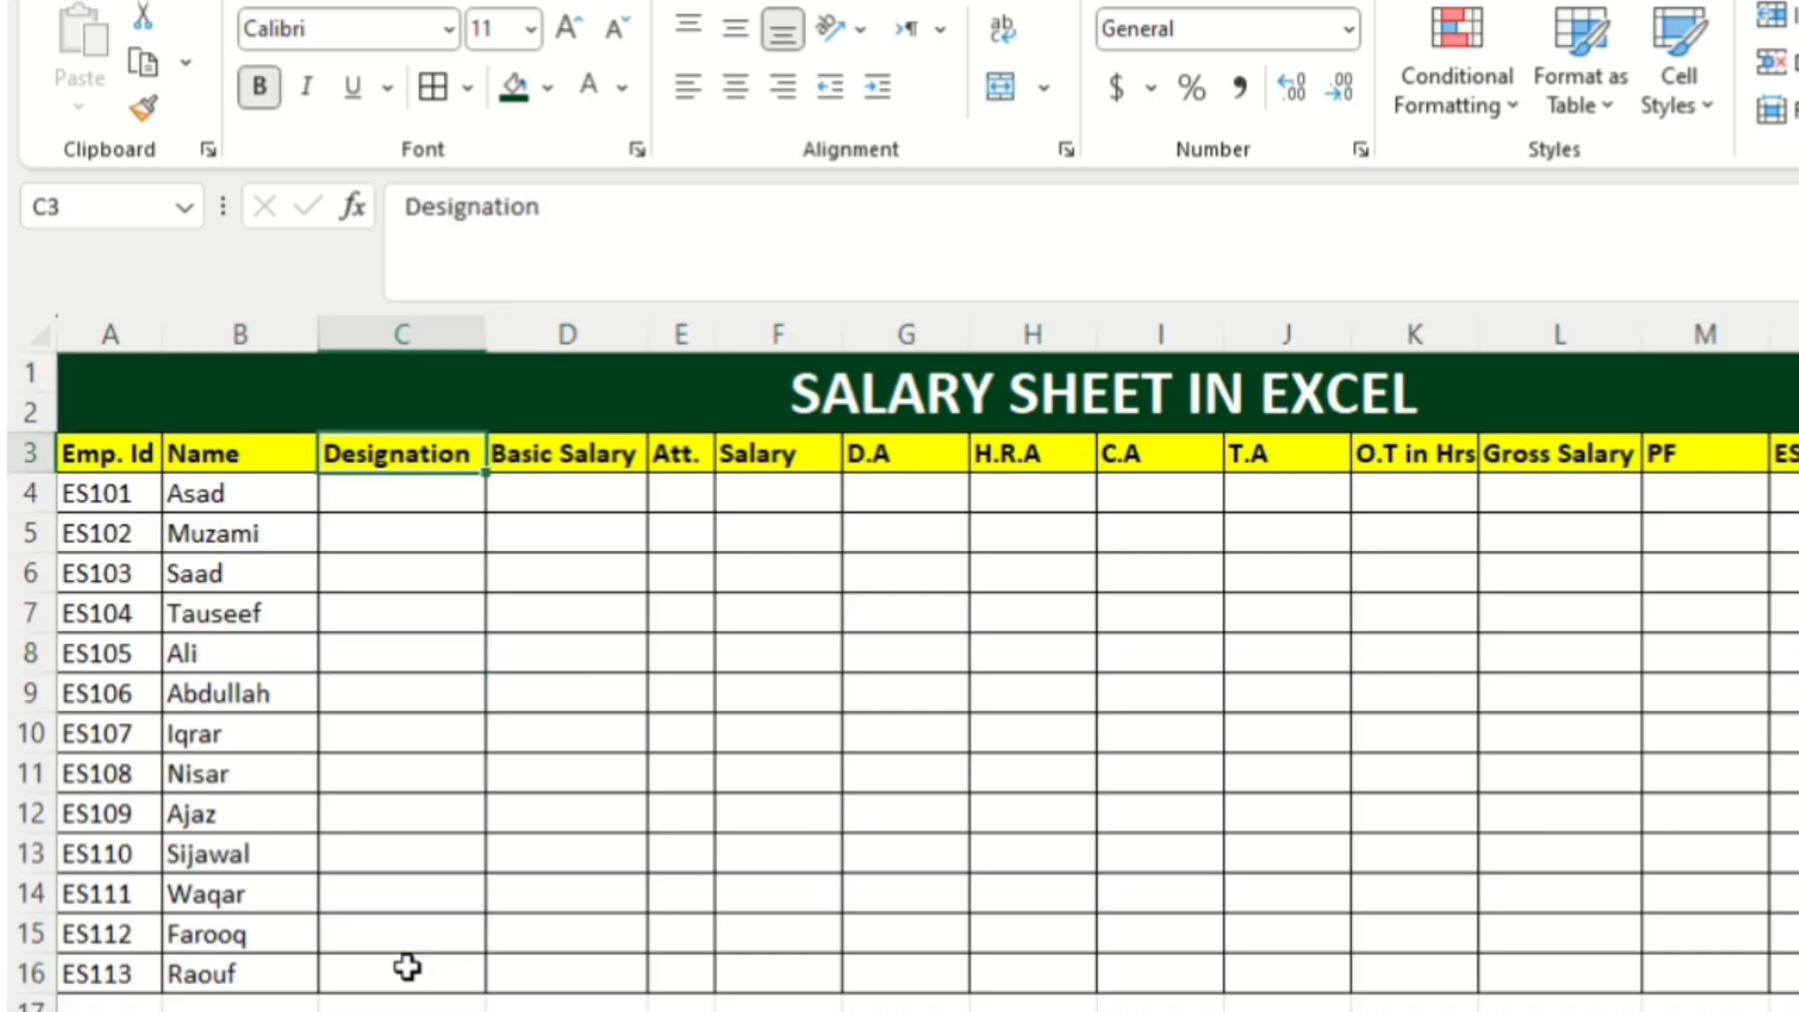
click(361, 488)
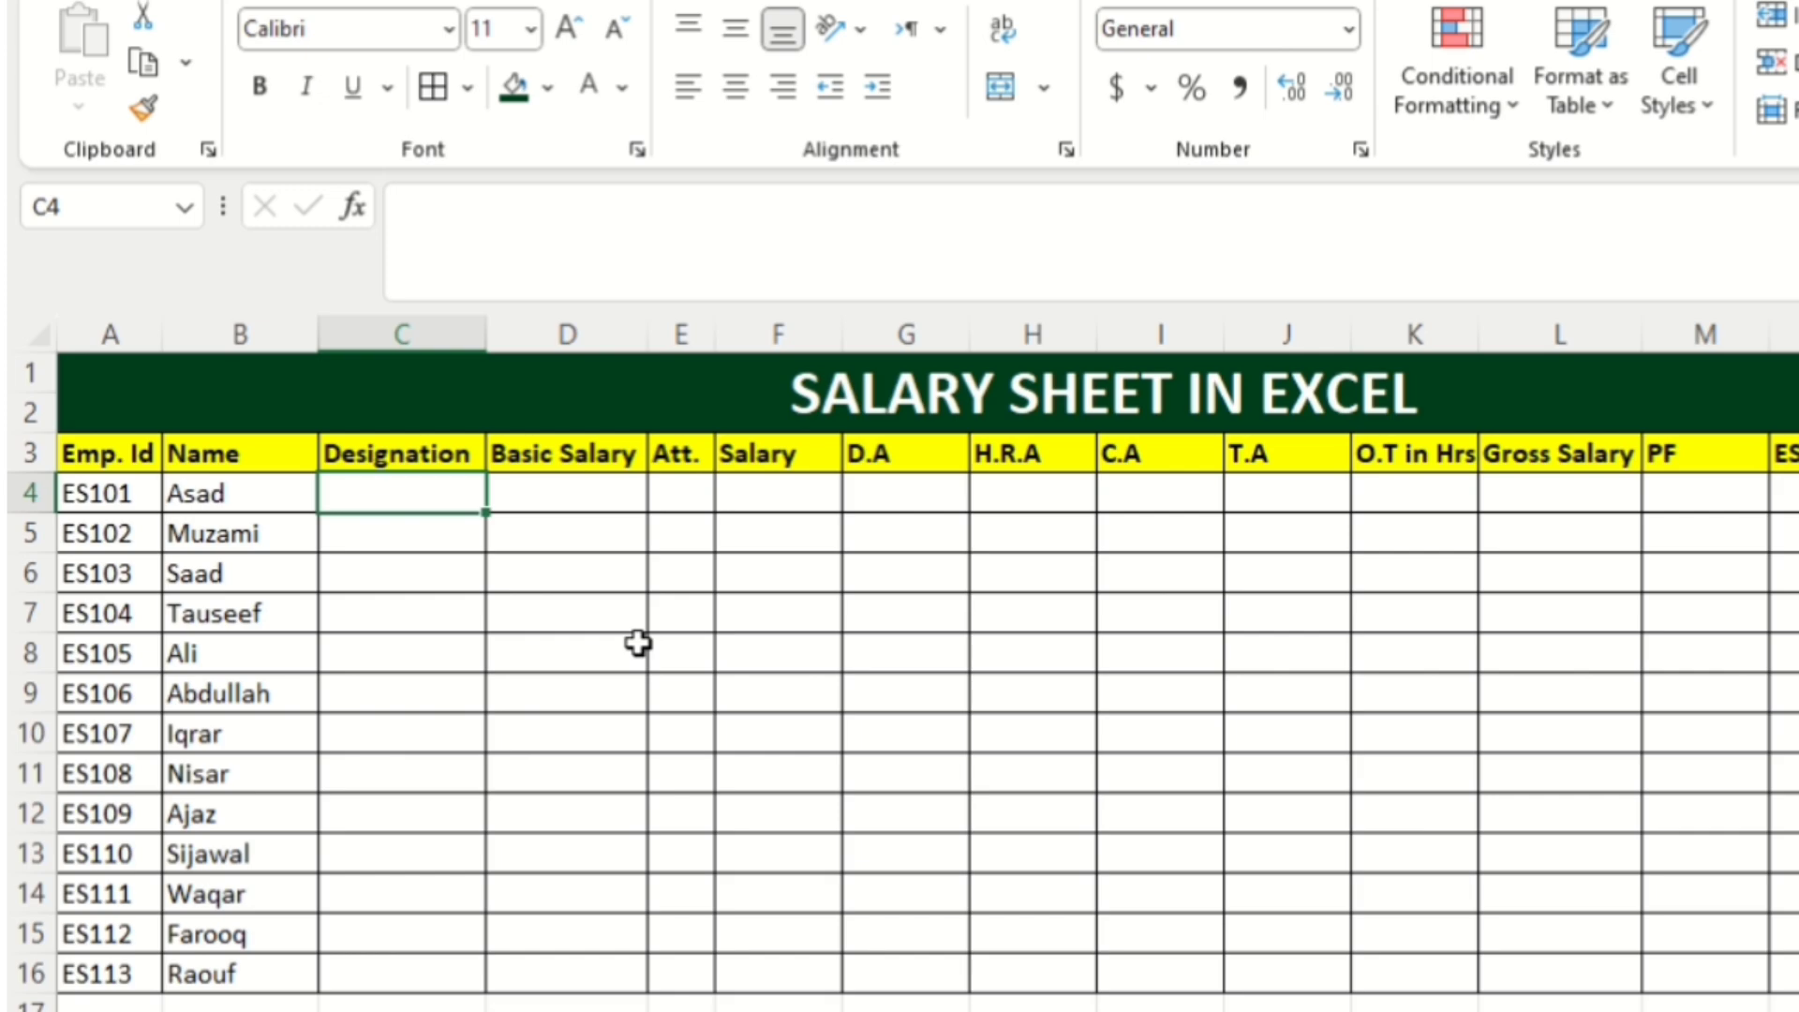
text(Manager)
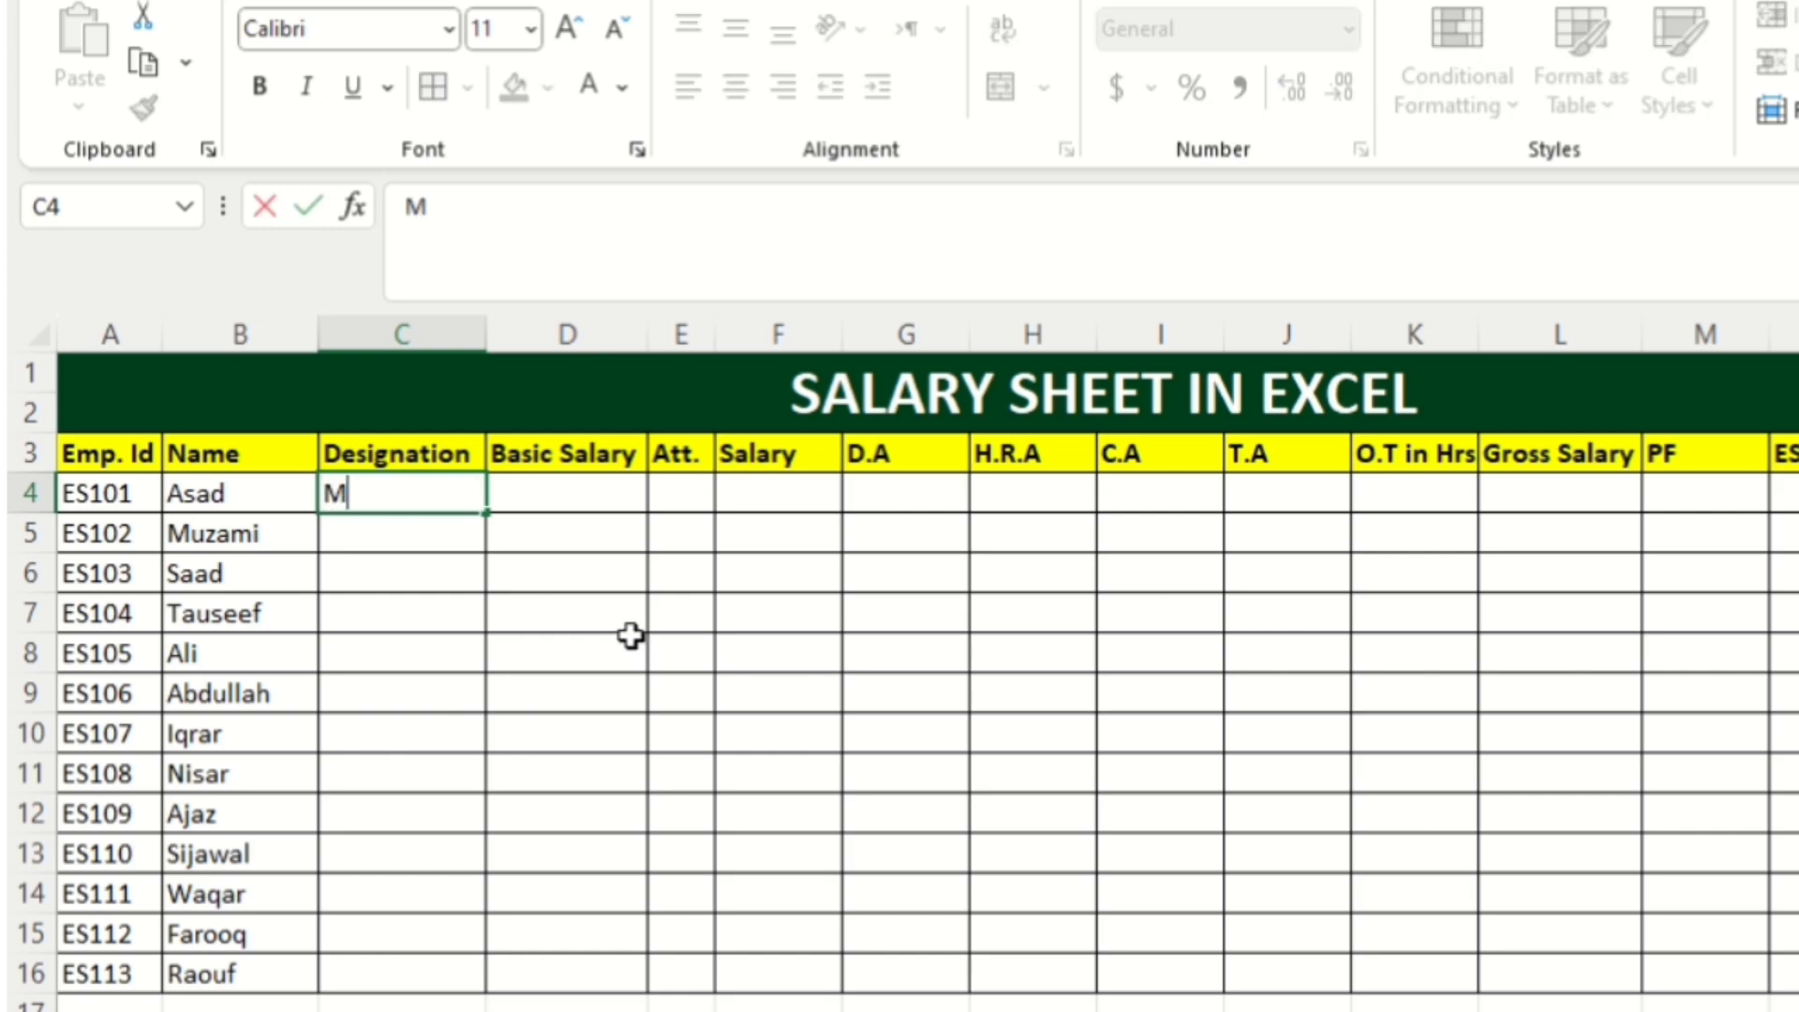
key(ctrl+Return)
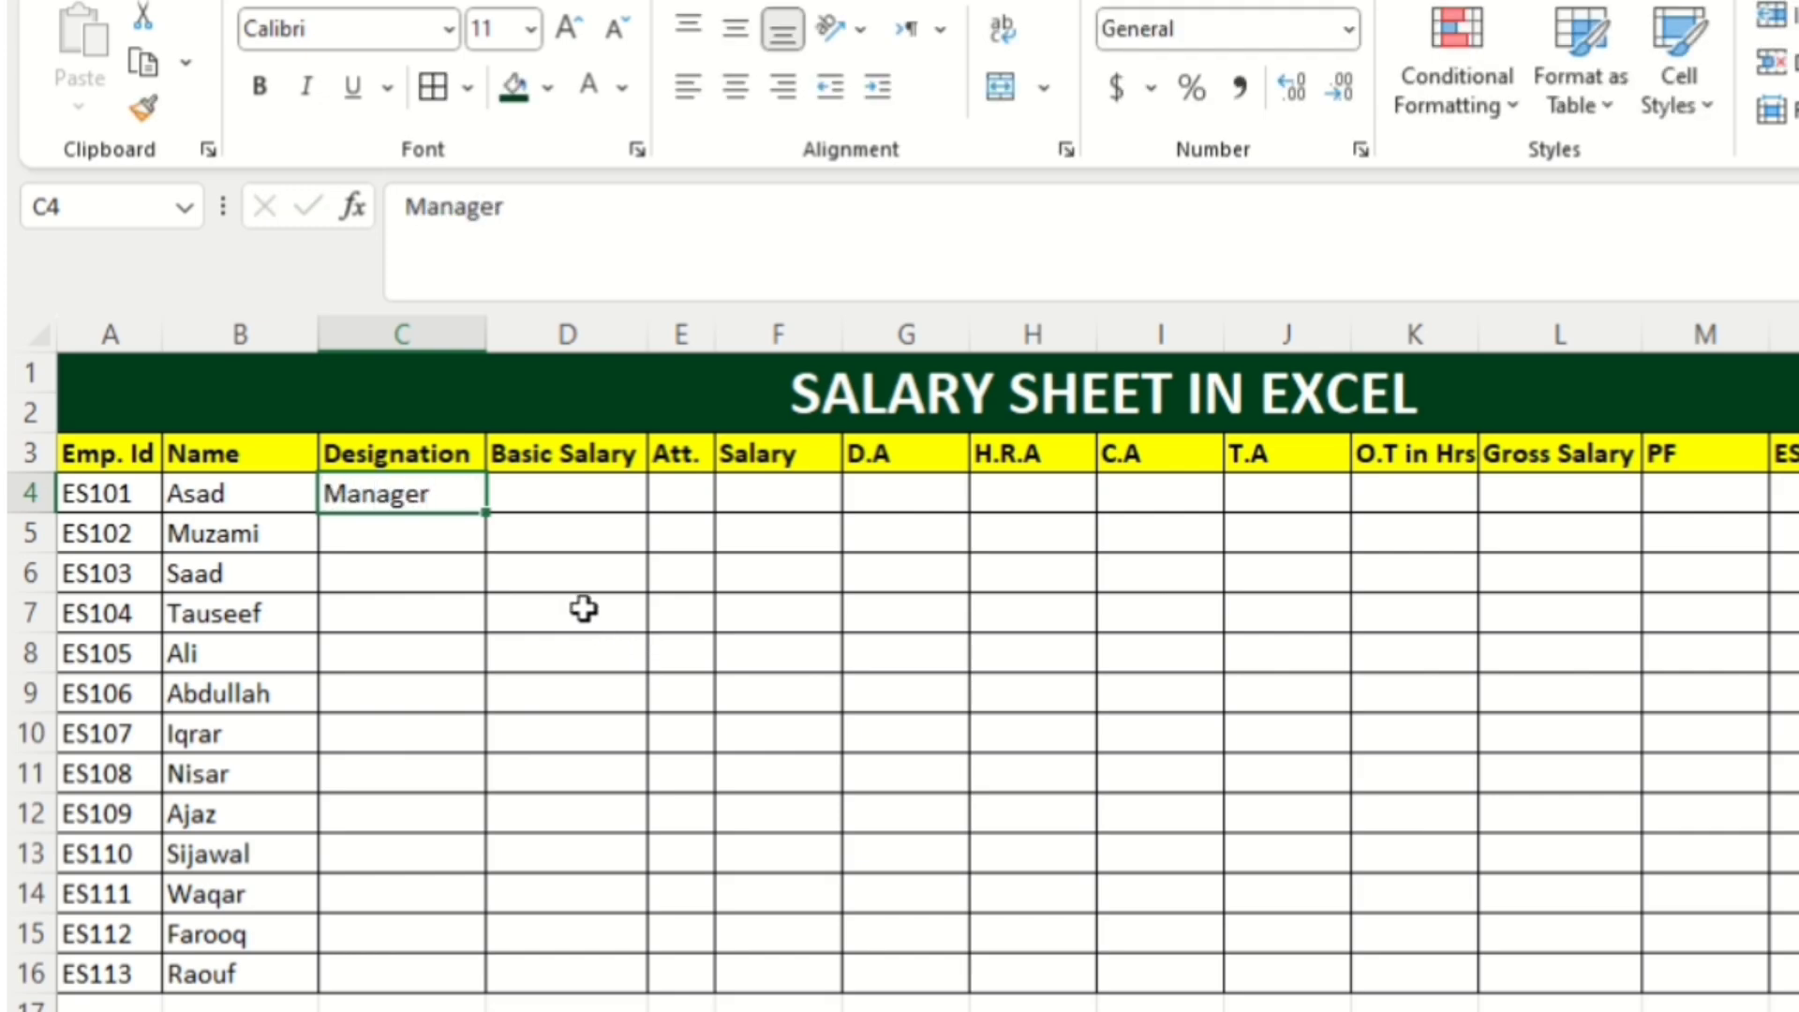
key(Down)
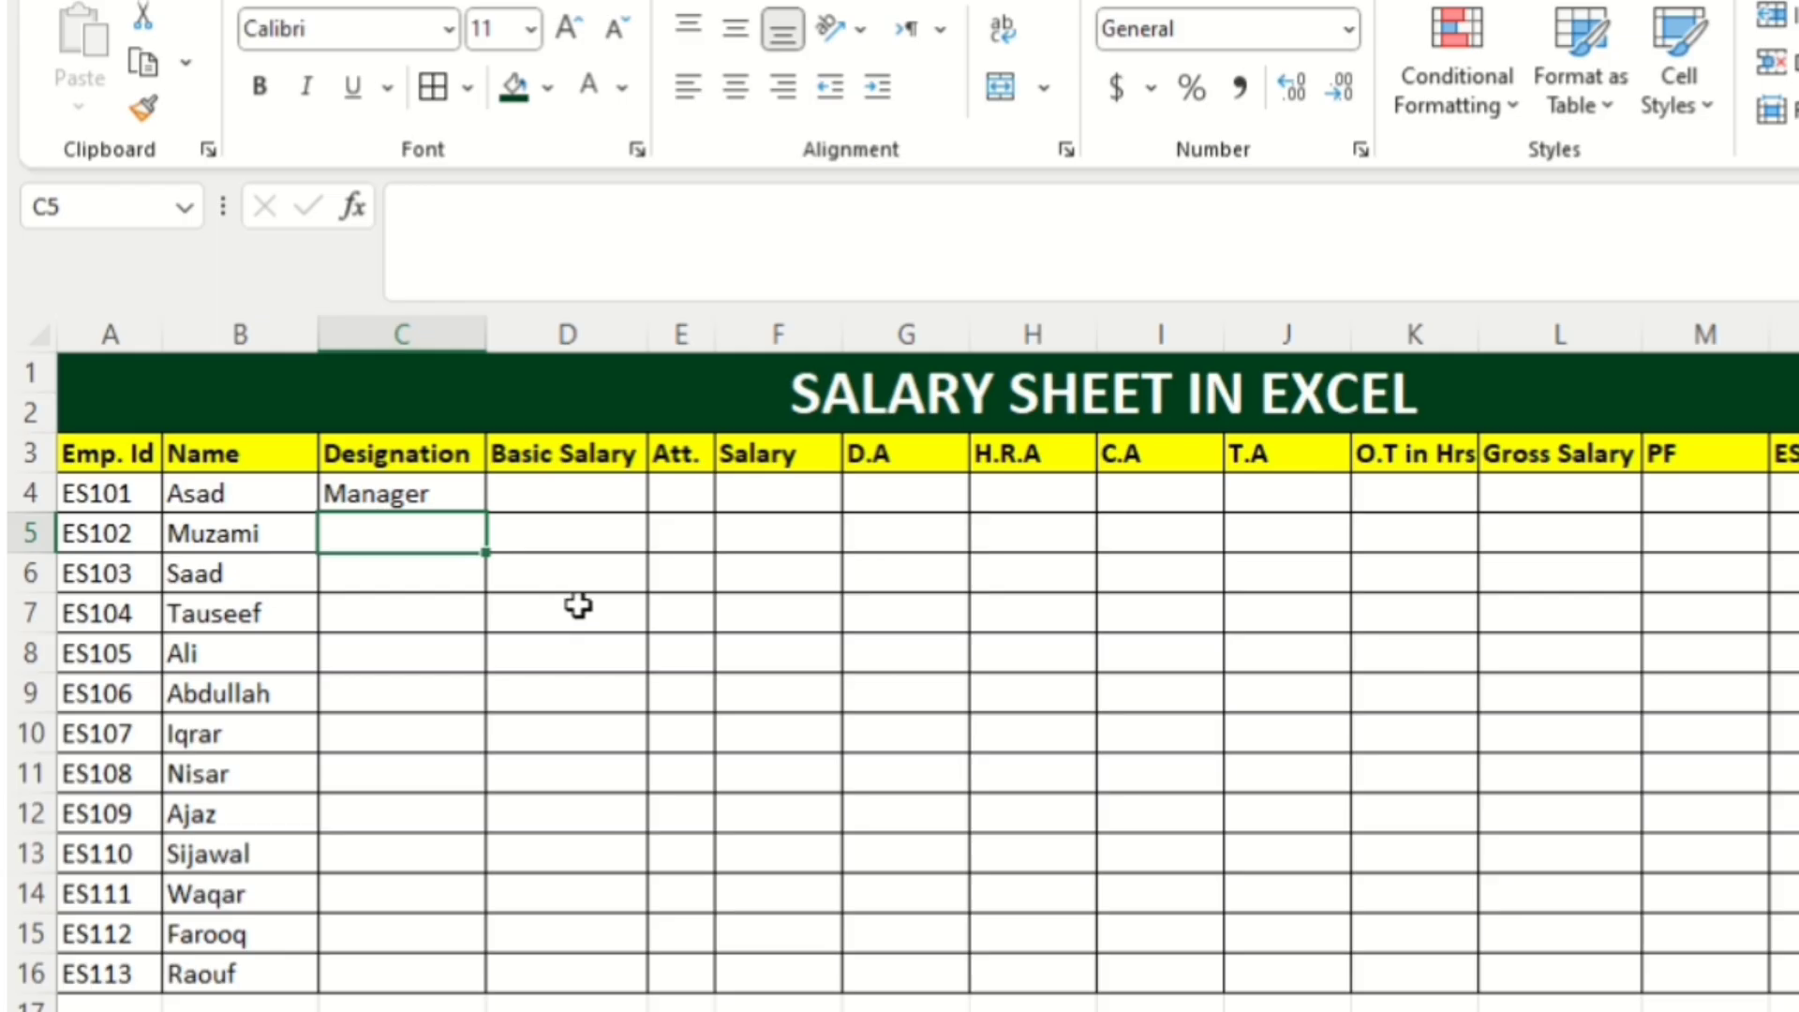
text(Ass)
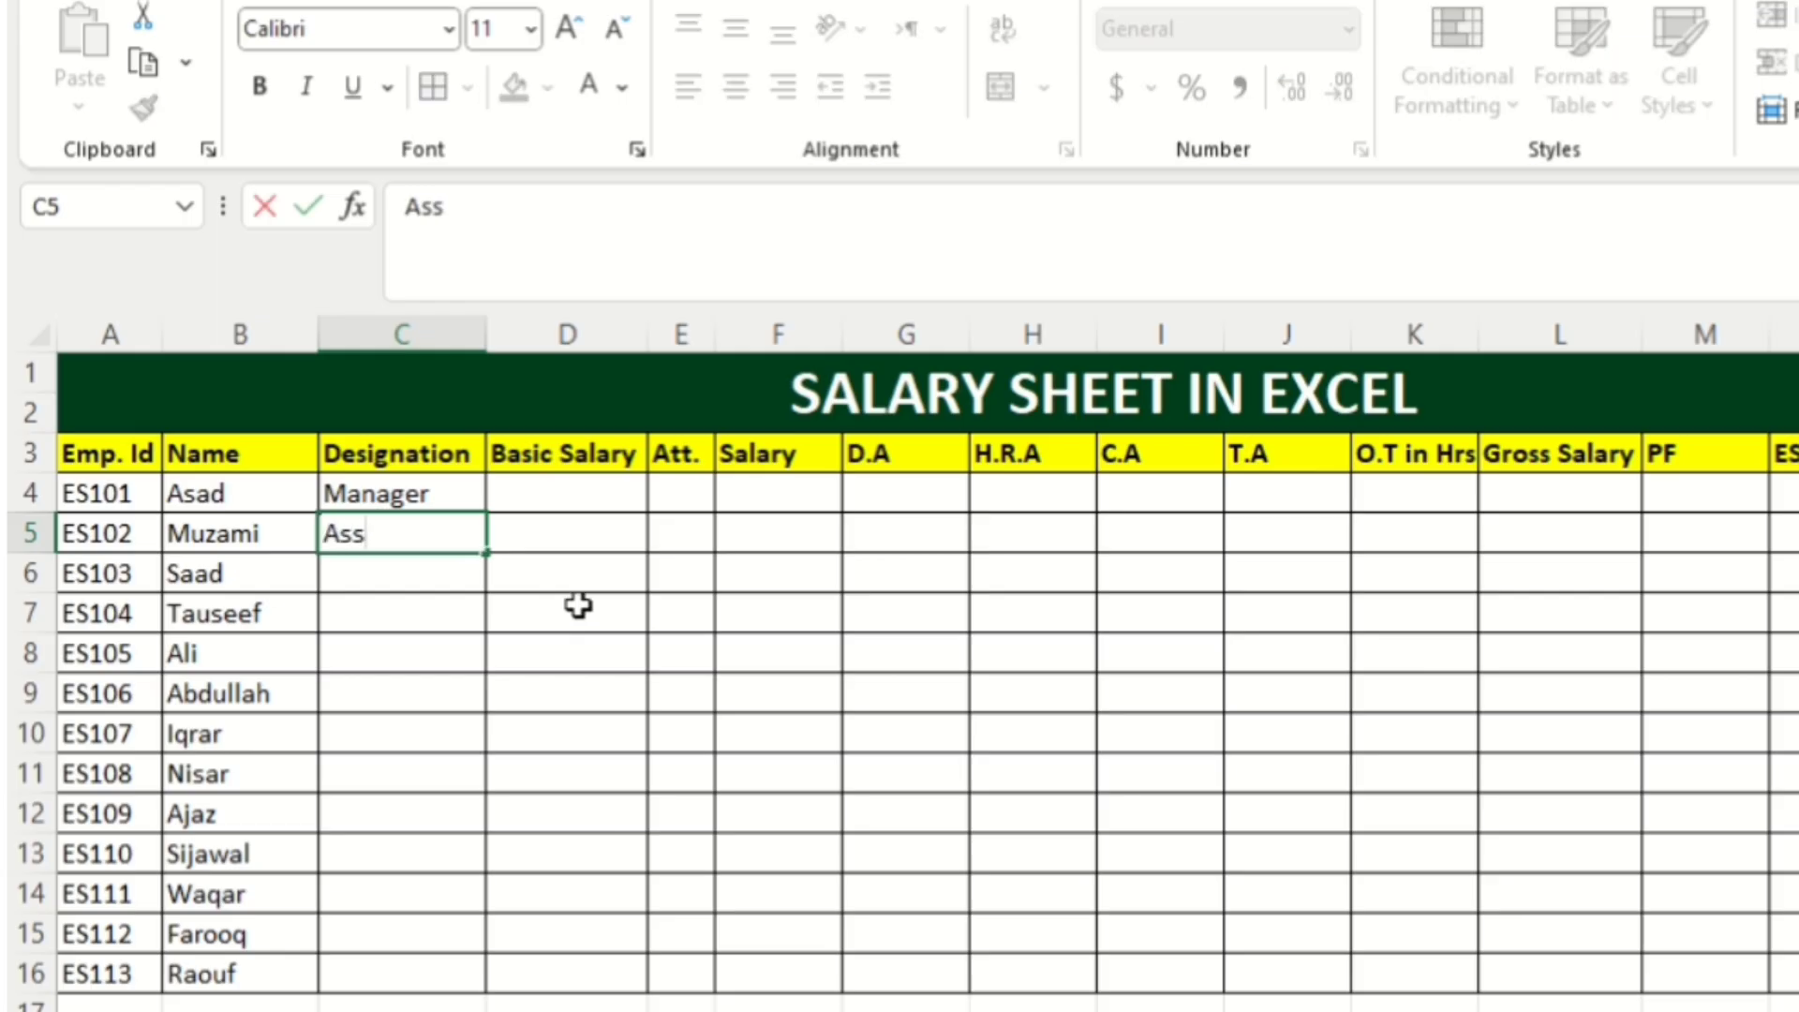
text(t. Manager)
key(Return)
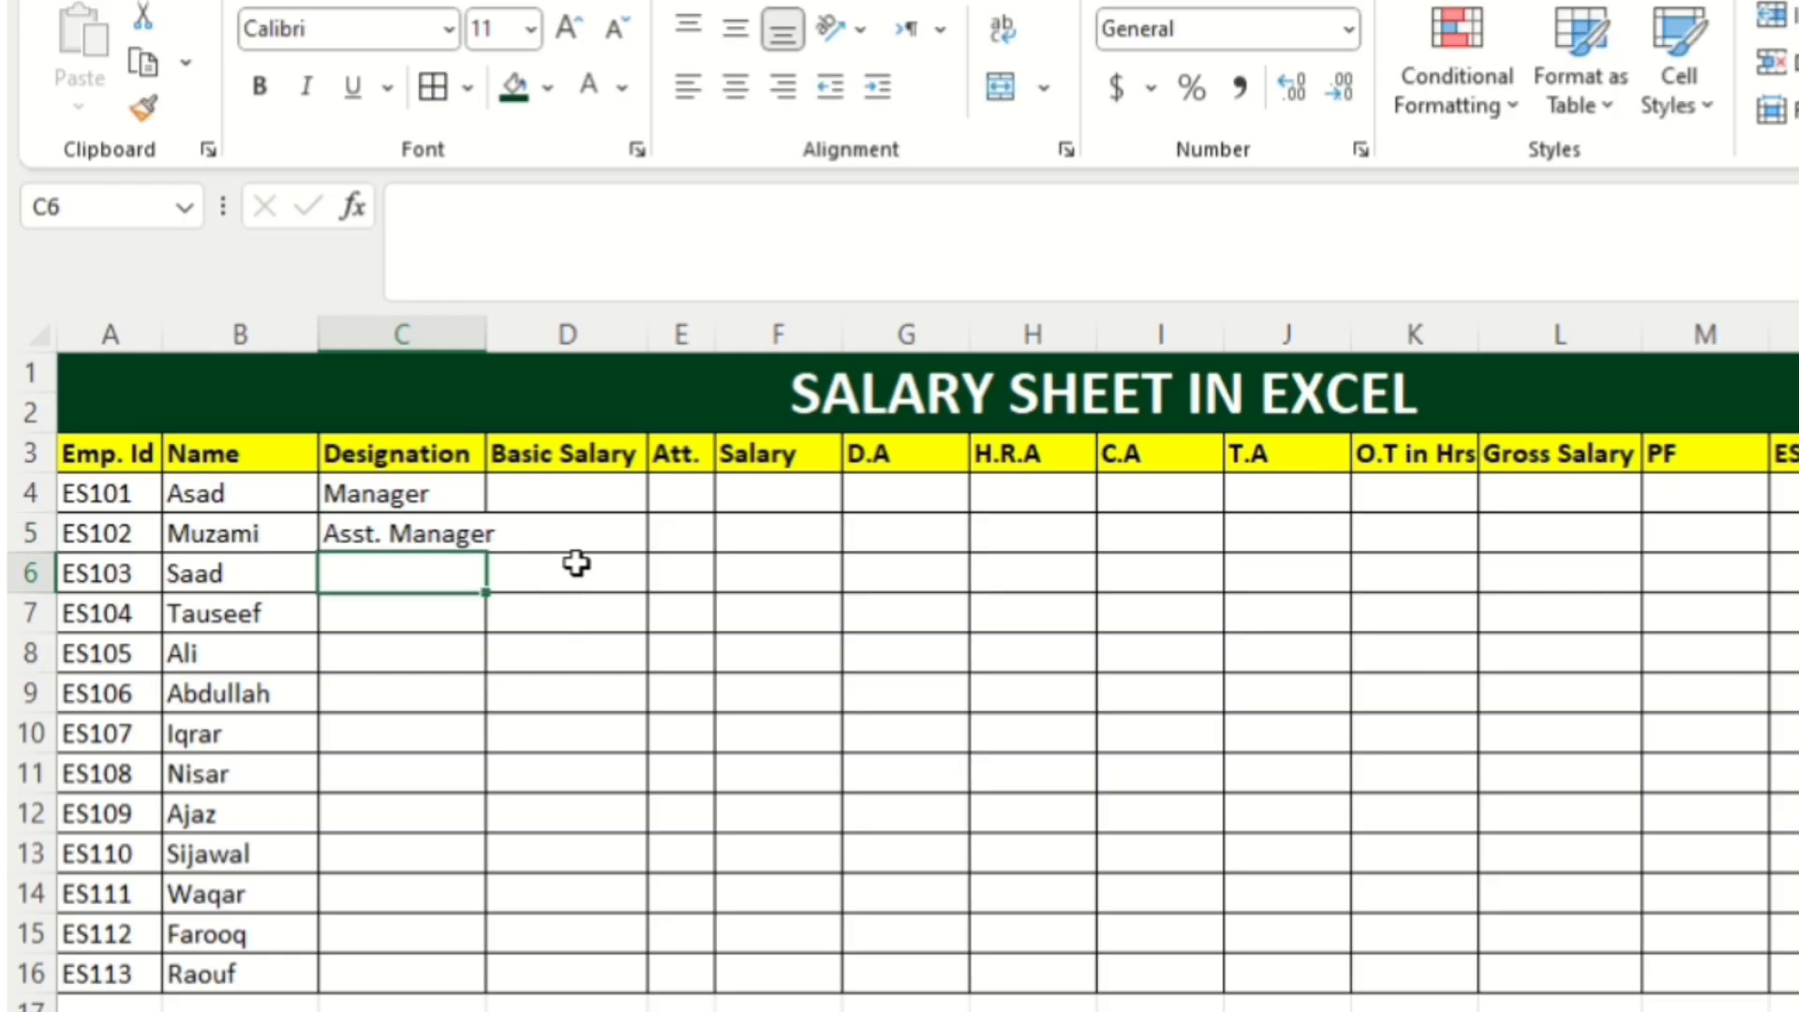
text(Supervisor)
key(Return)
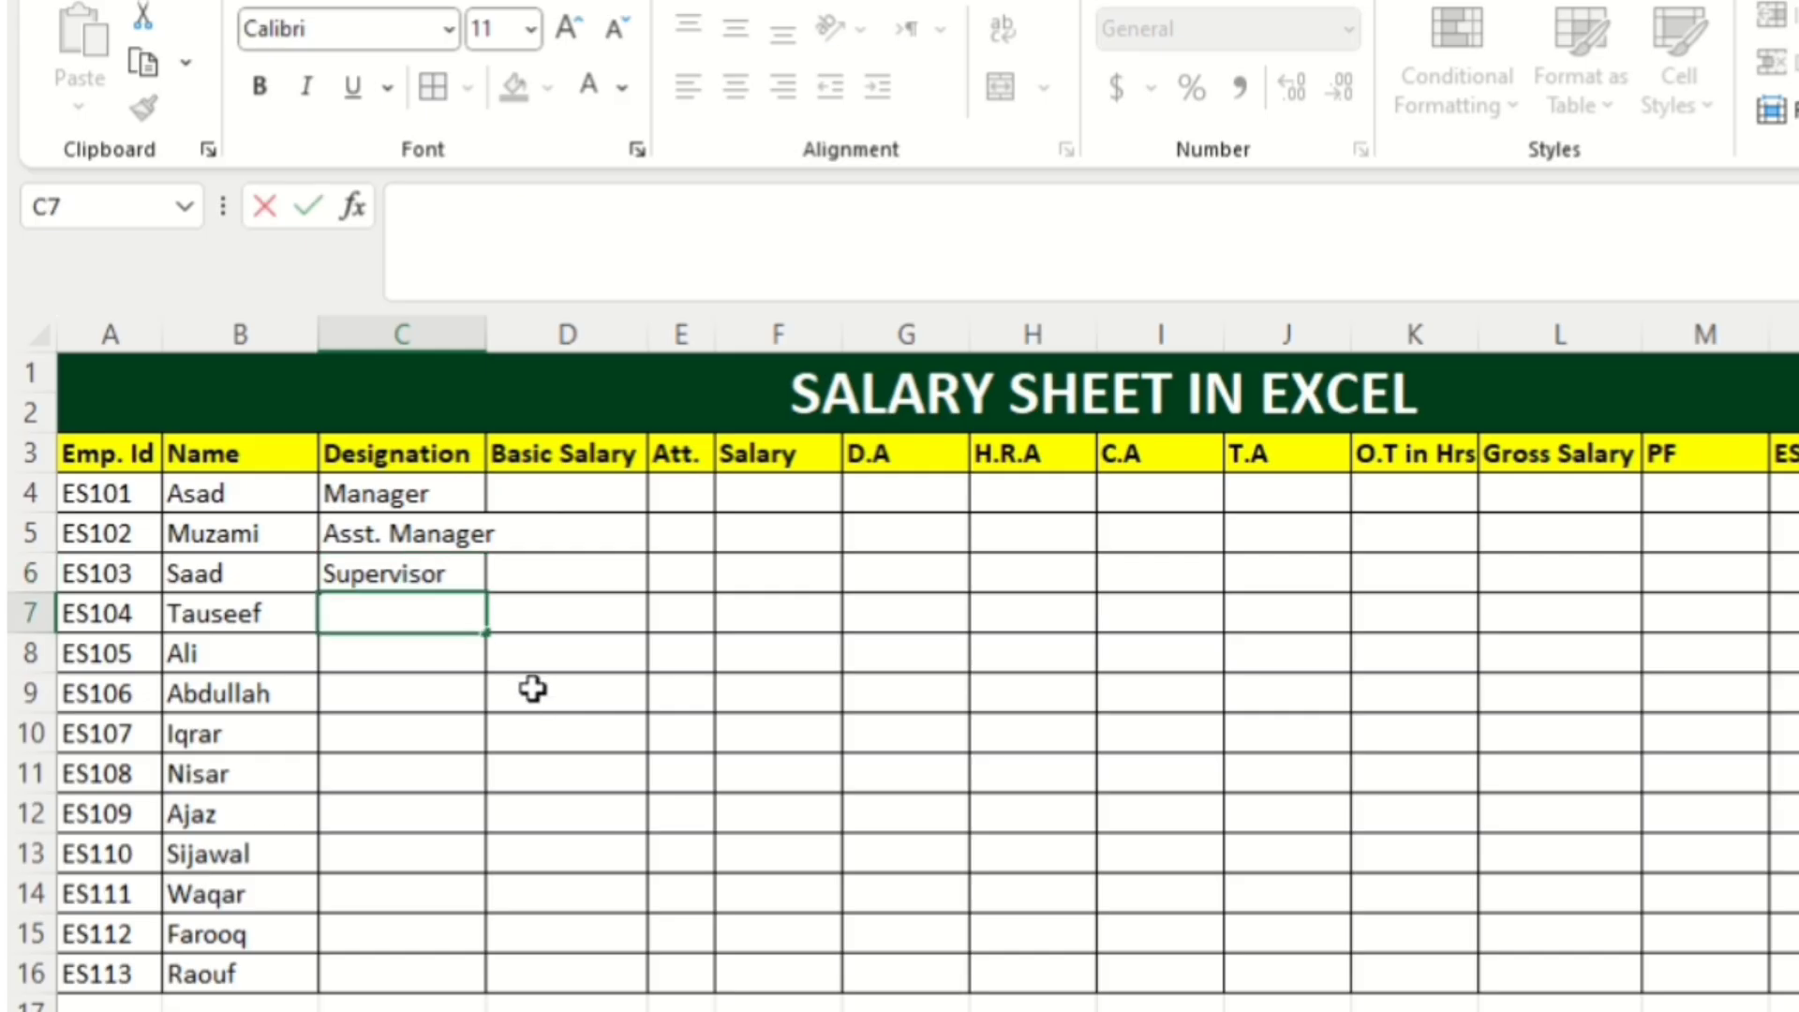
Enter Staff in C7:C9 and C11:C12, Supervisor in C10 and Helper in C13:C16, and widen column C to fit its text.
text(Staff)
key(Return)
text(St)
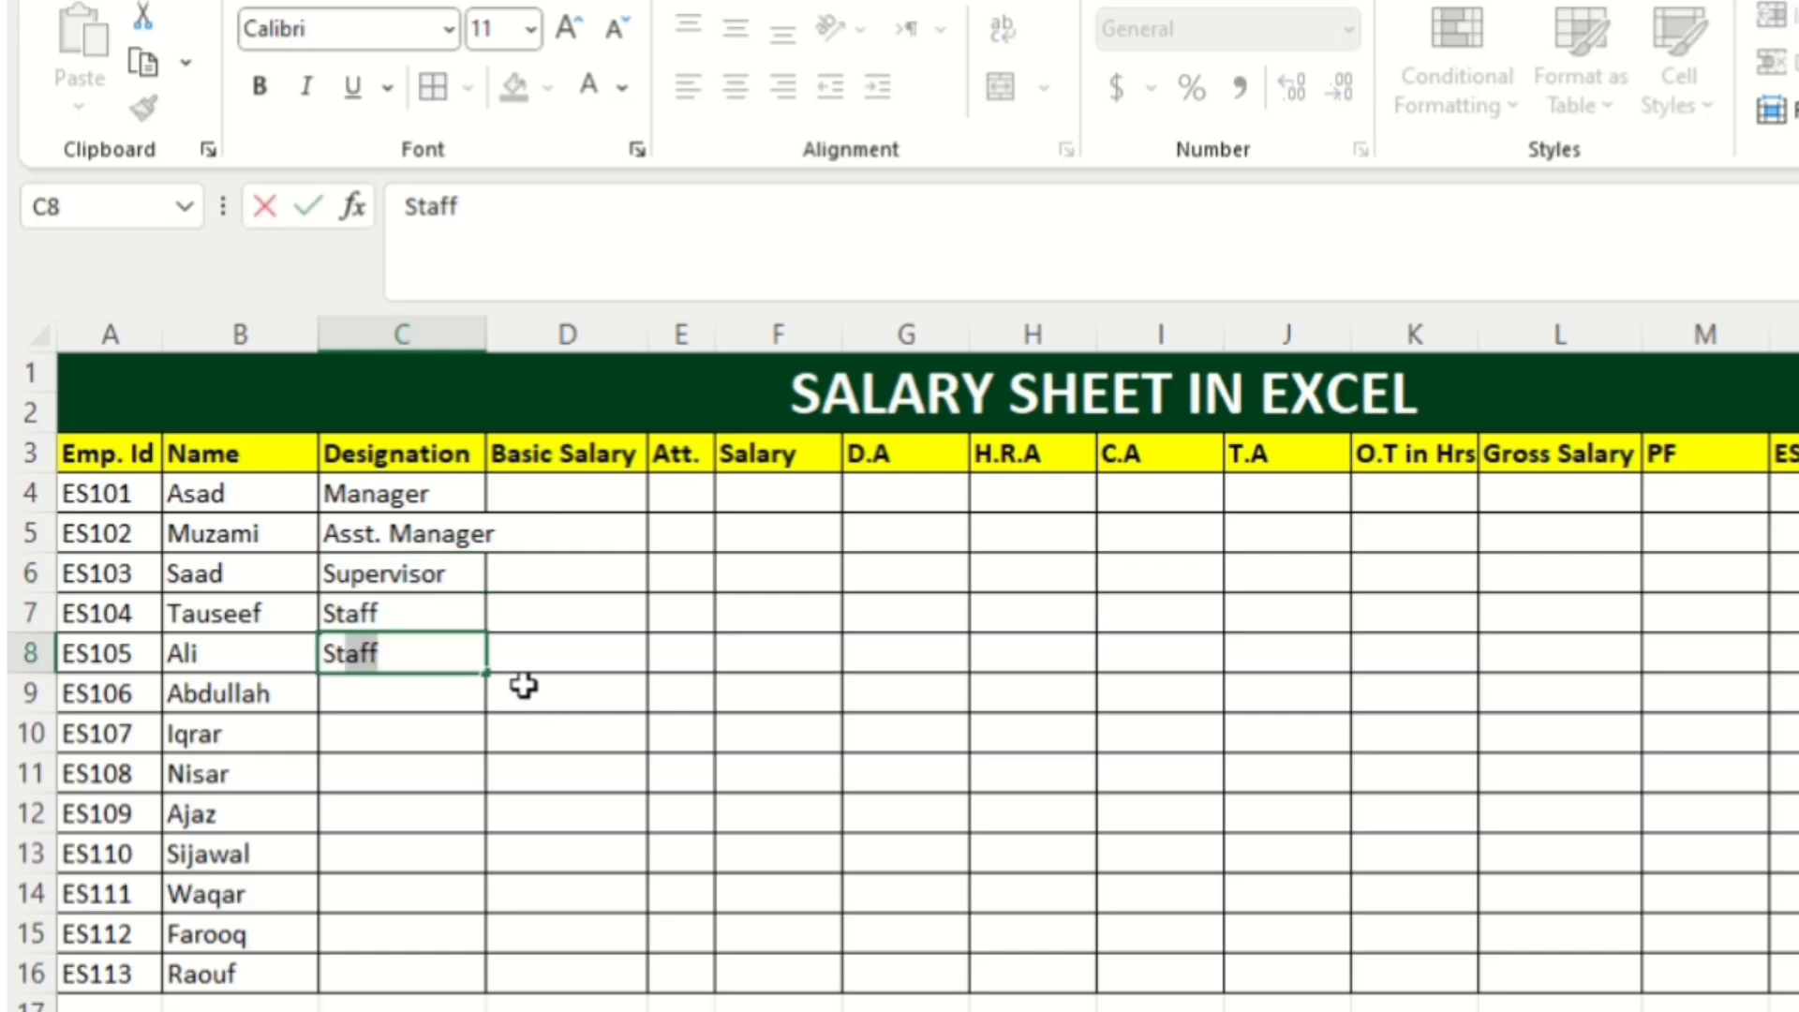
key(Return)
text(s)
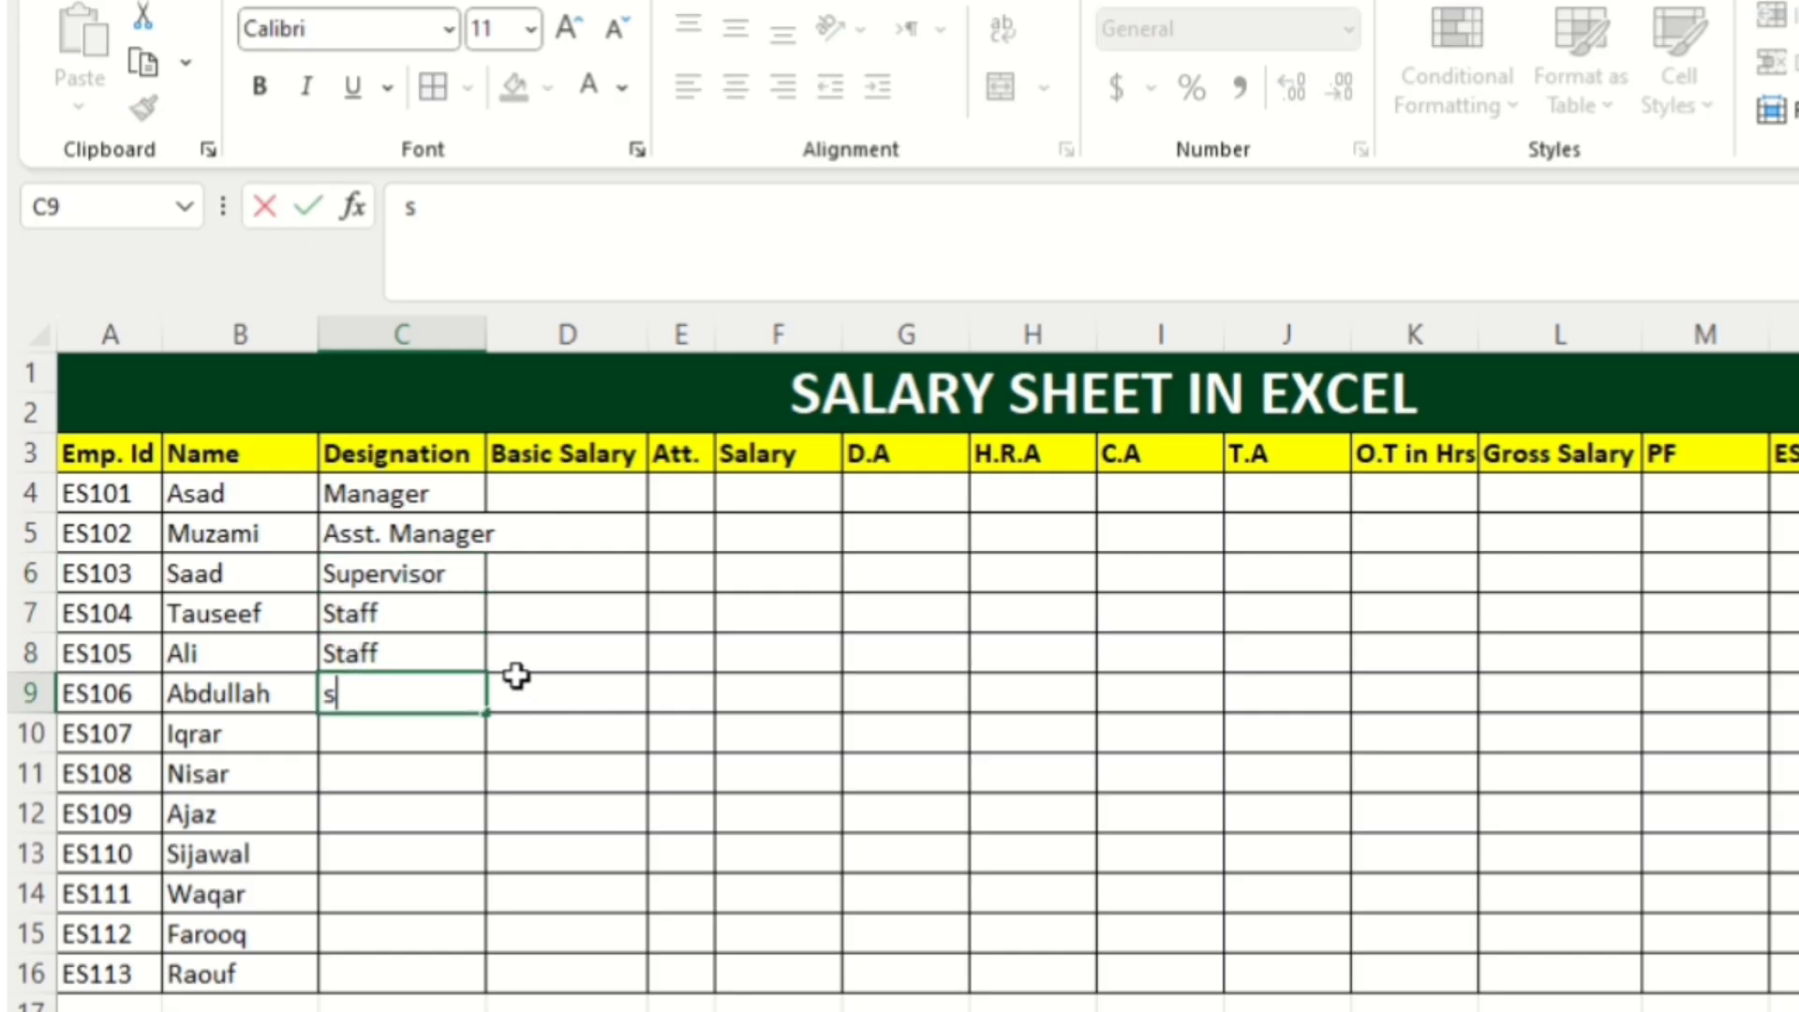
key(BackSpace)
text(St)
key(Return)
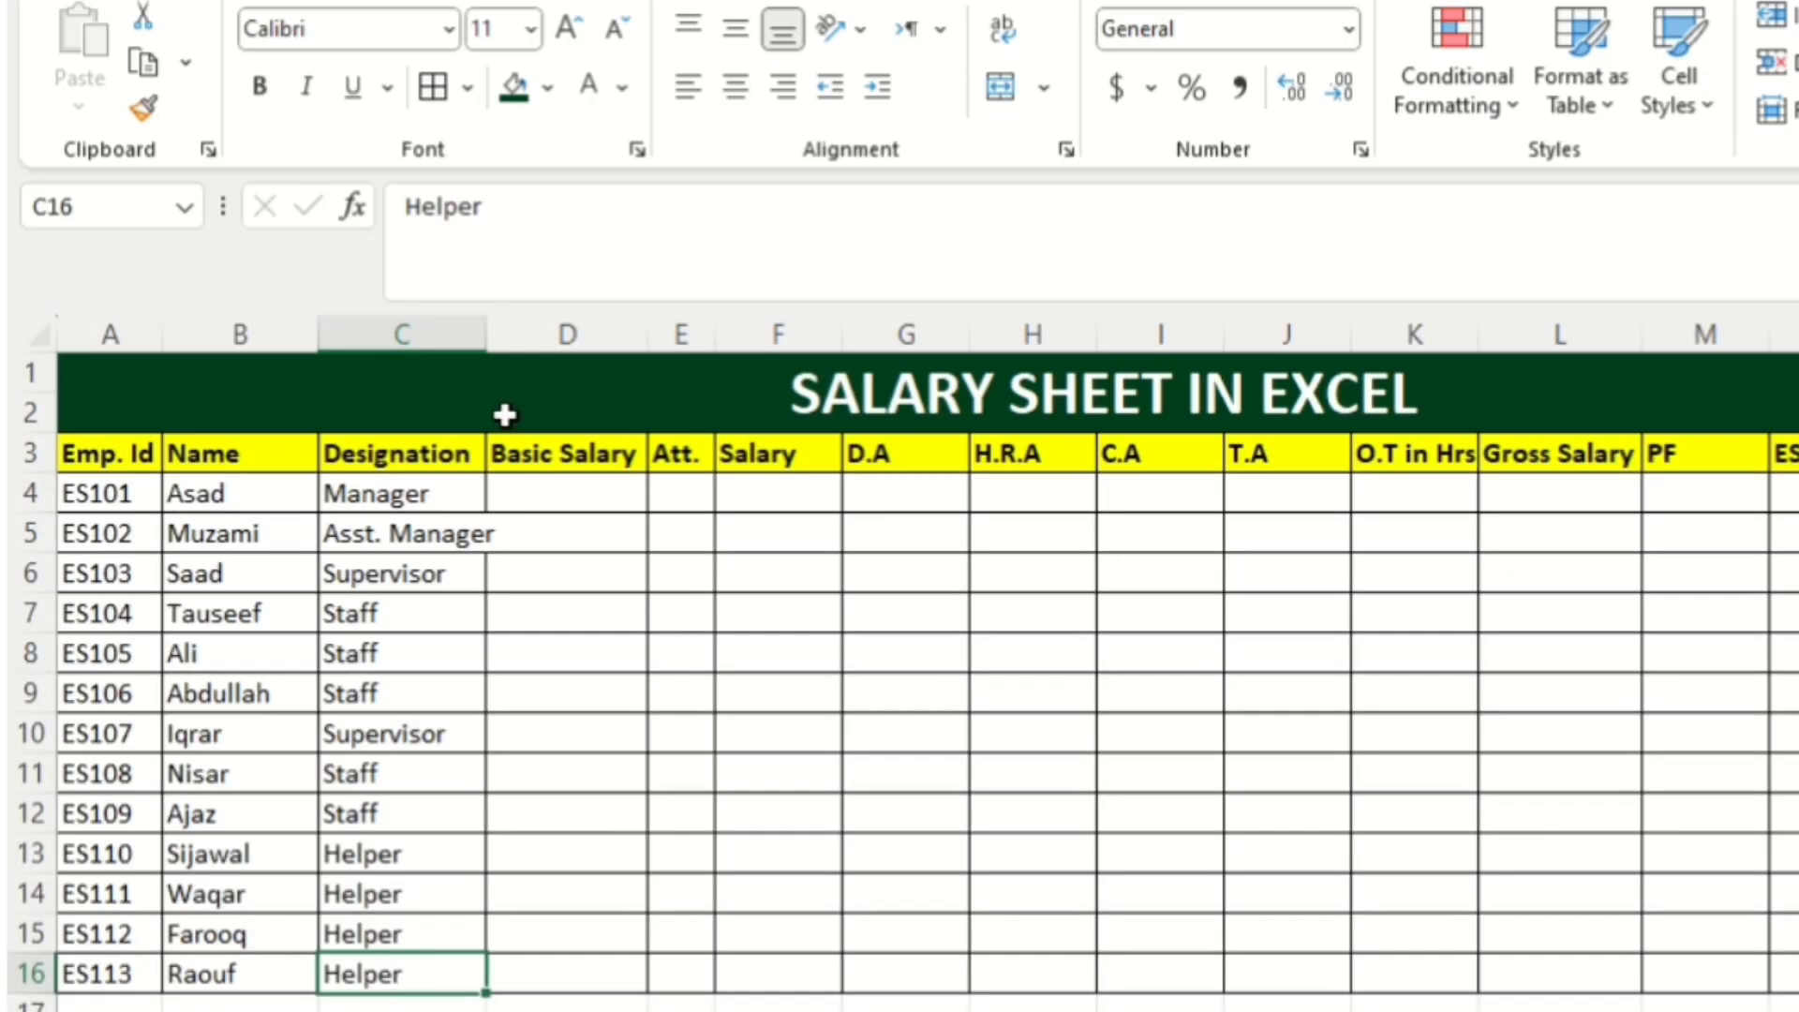
drag(486, 337, 499, 337)
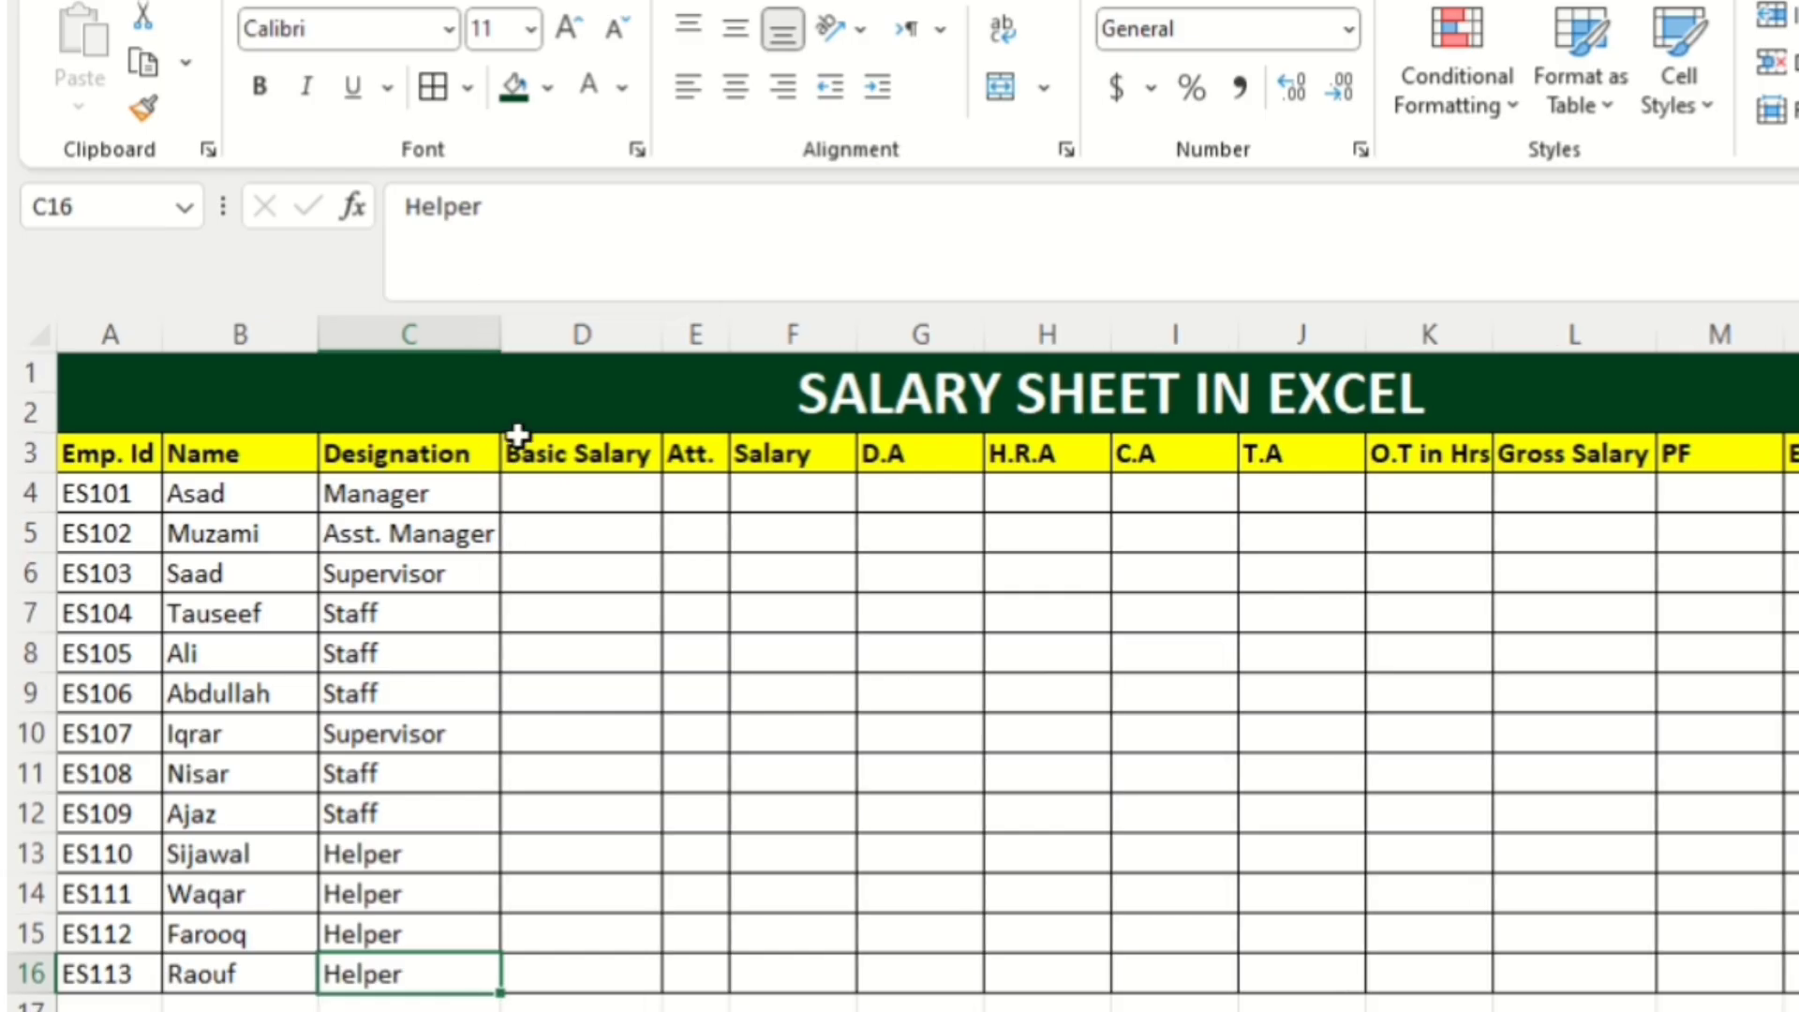
Enter the basic salaries 45000 in D4, 40000 in D5 and 35000 in D6.
click(567, 495)
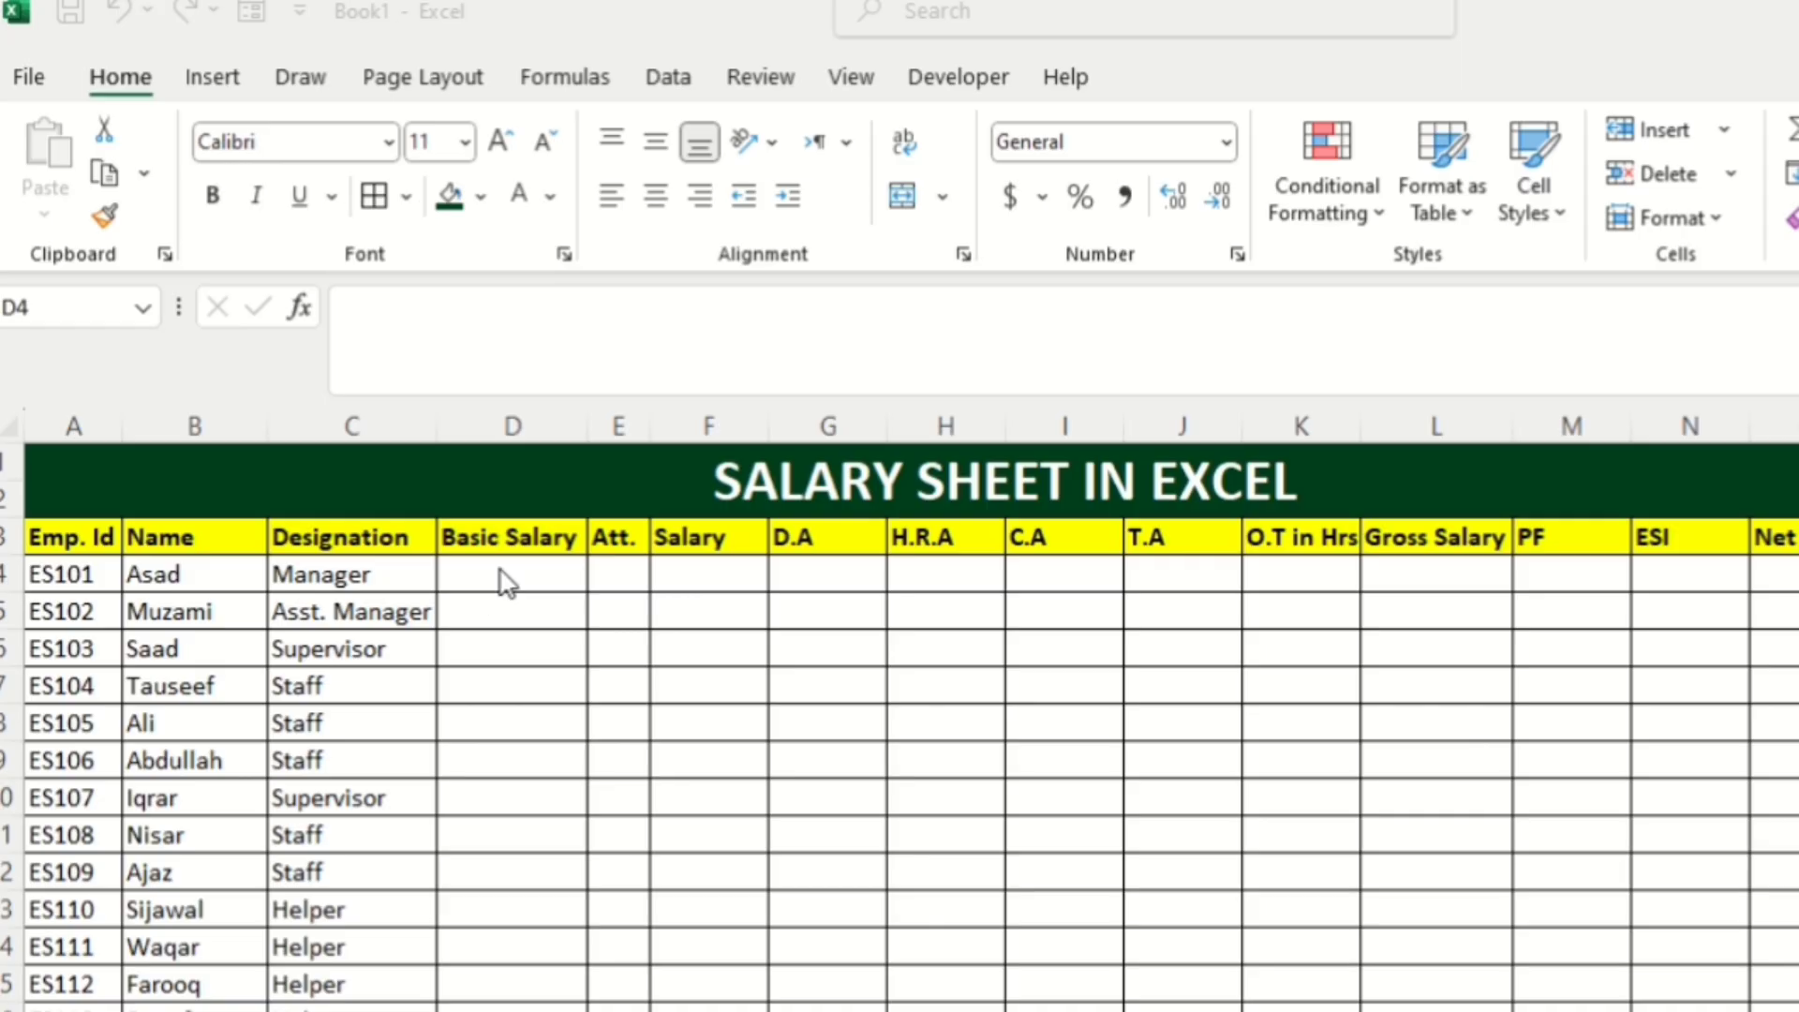
click(525, 583)
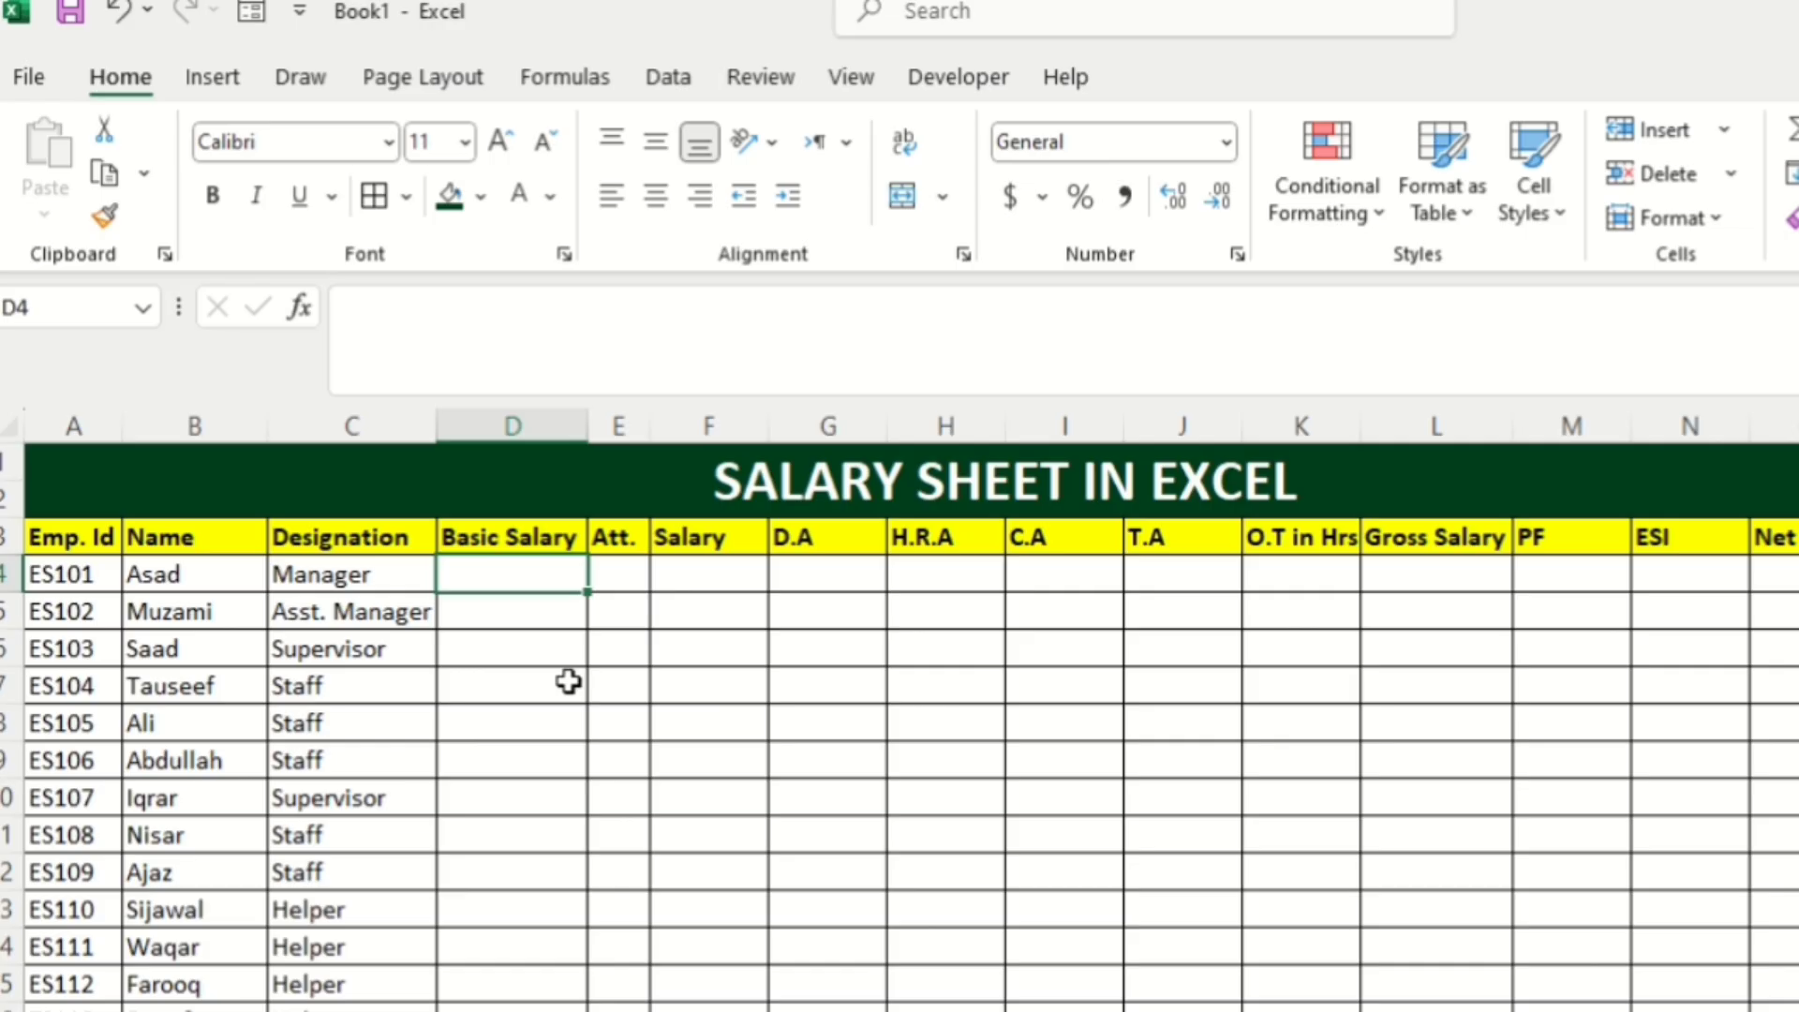
text(45000)
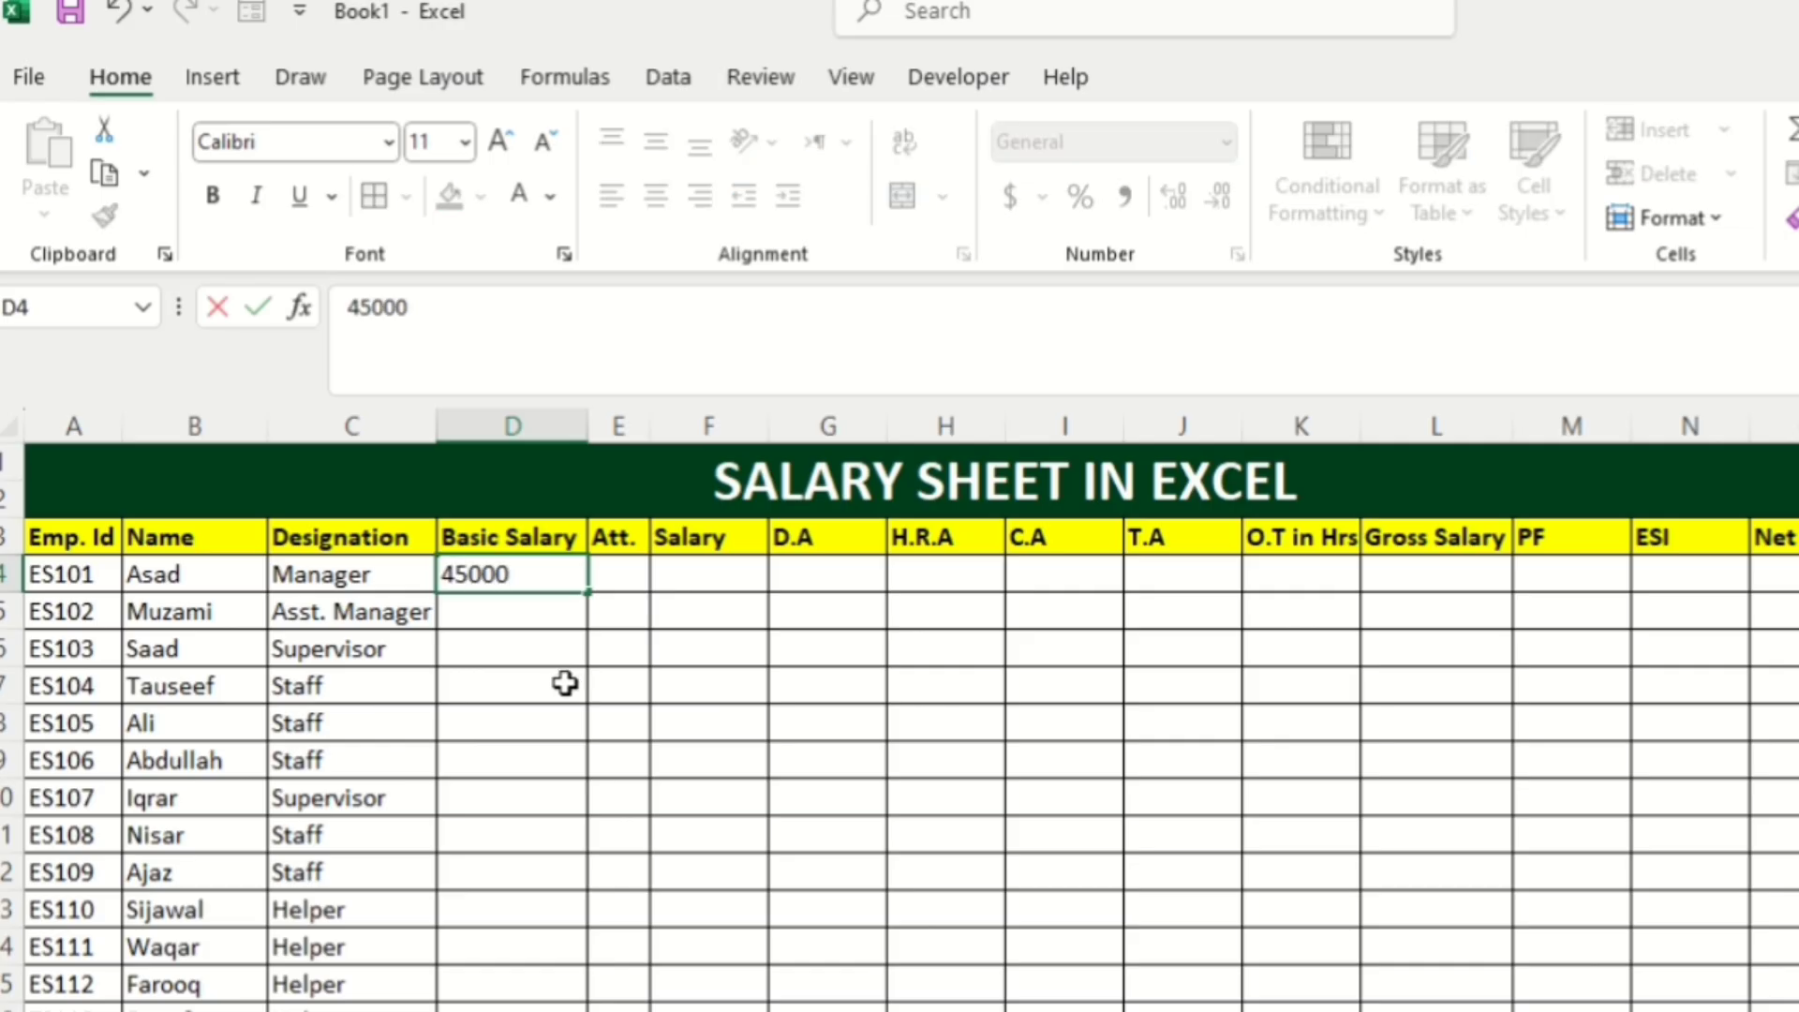
key(Return)
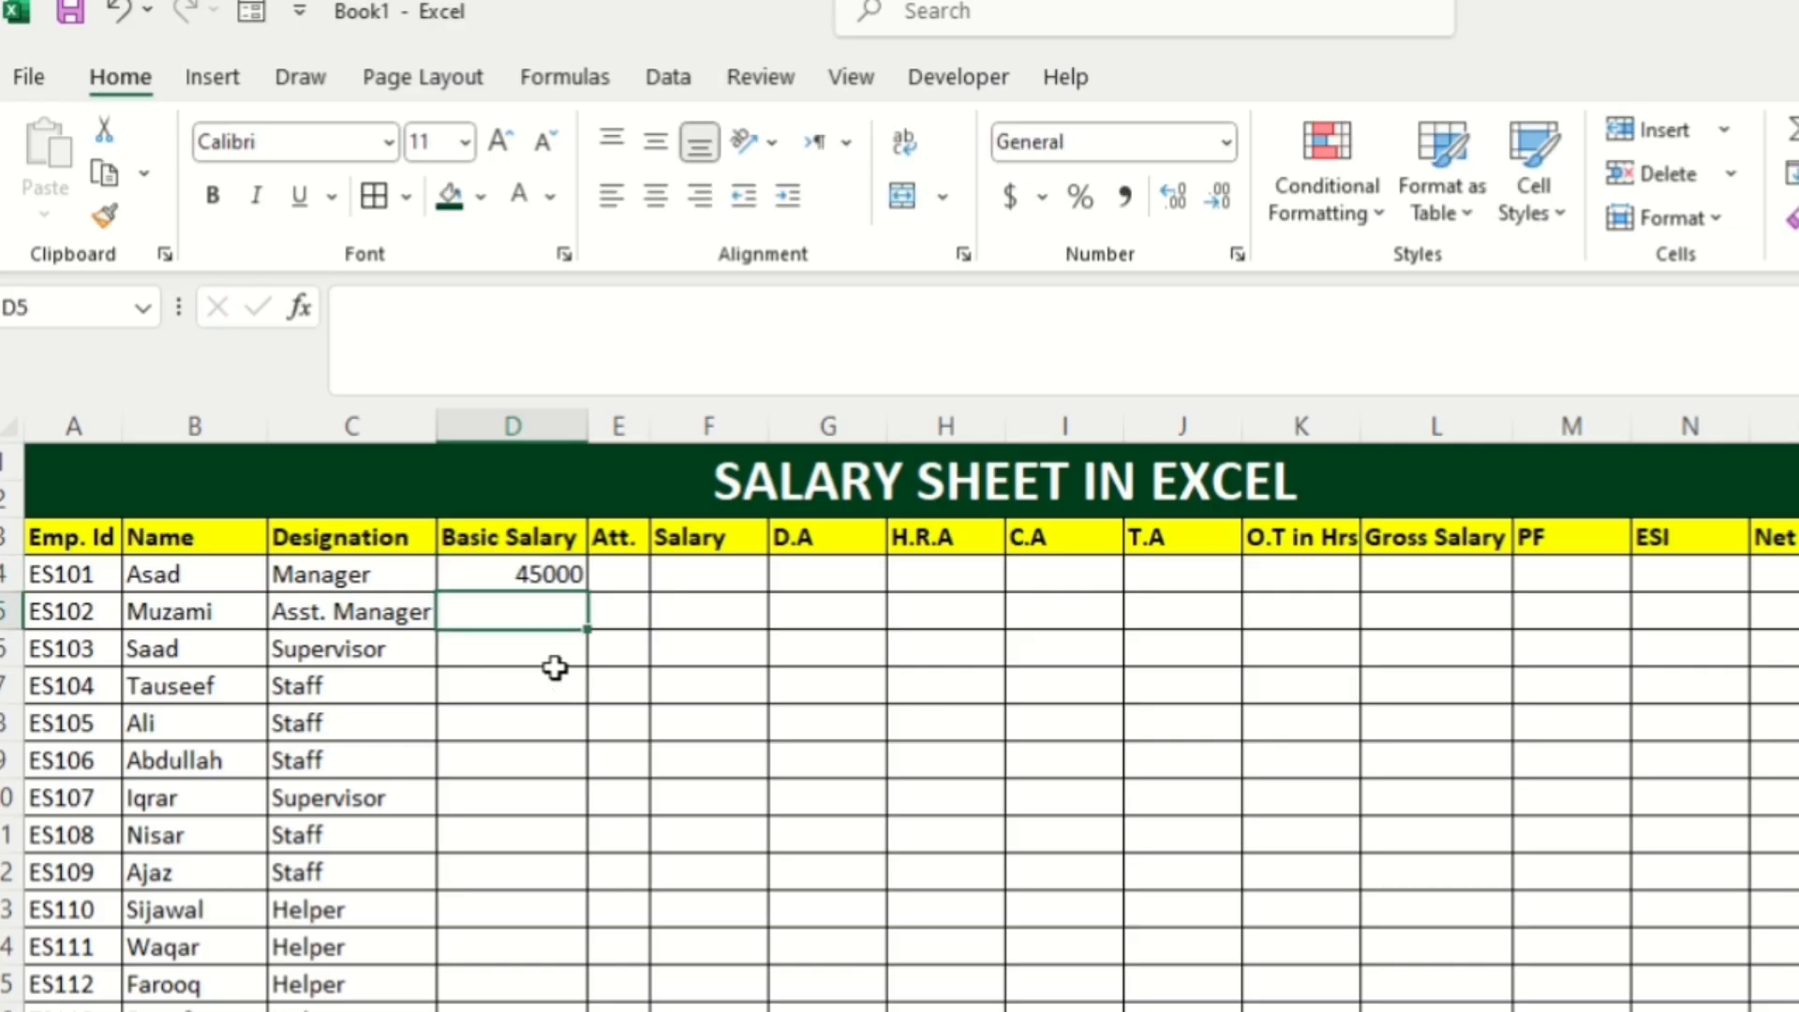
text(400)
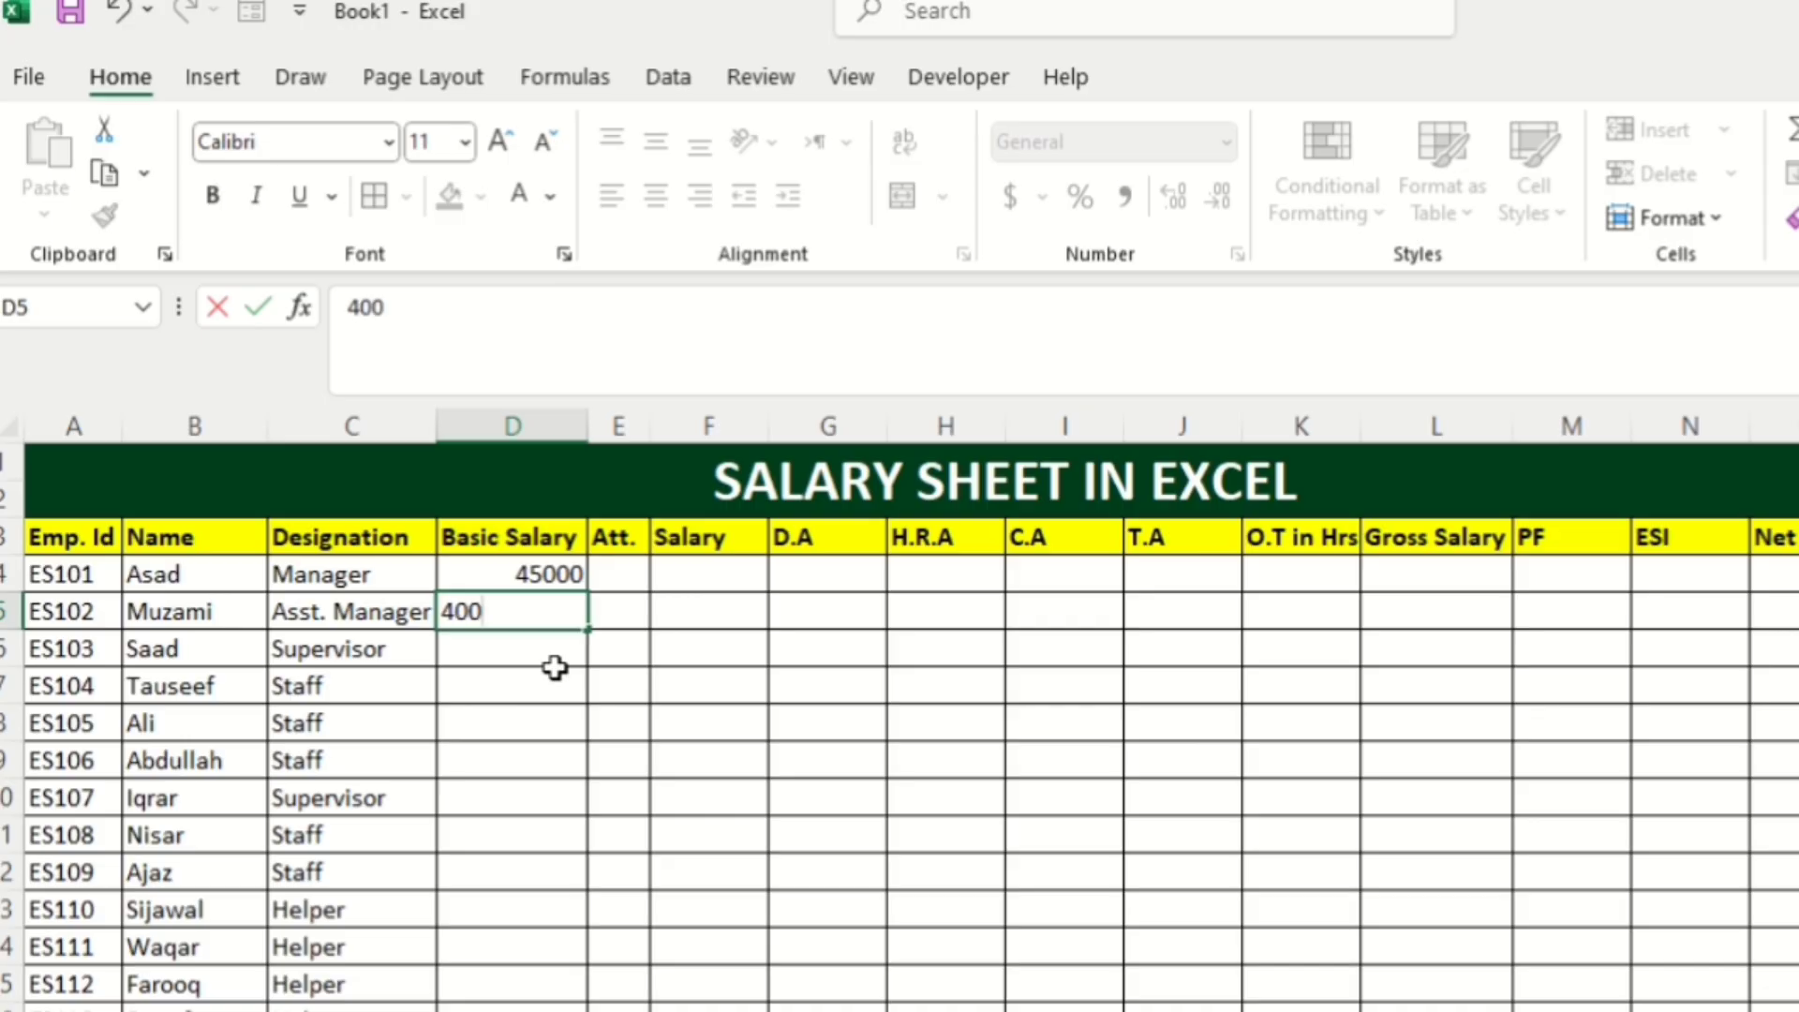
text(00)
key(Return)
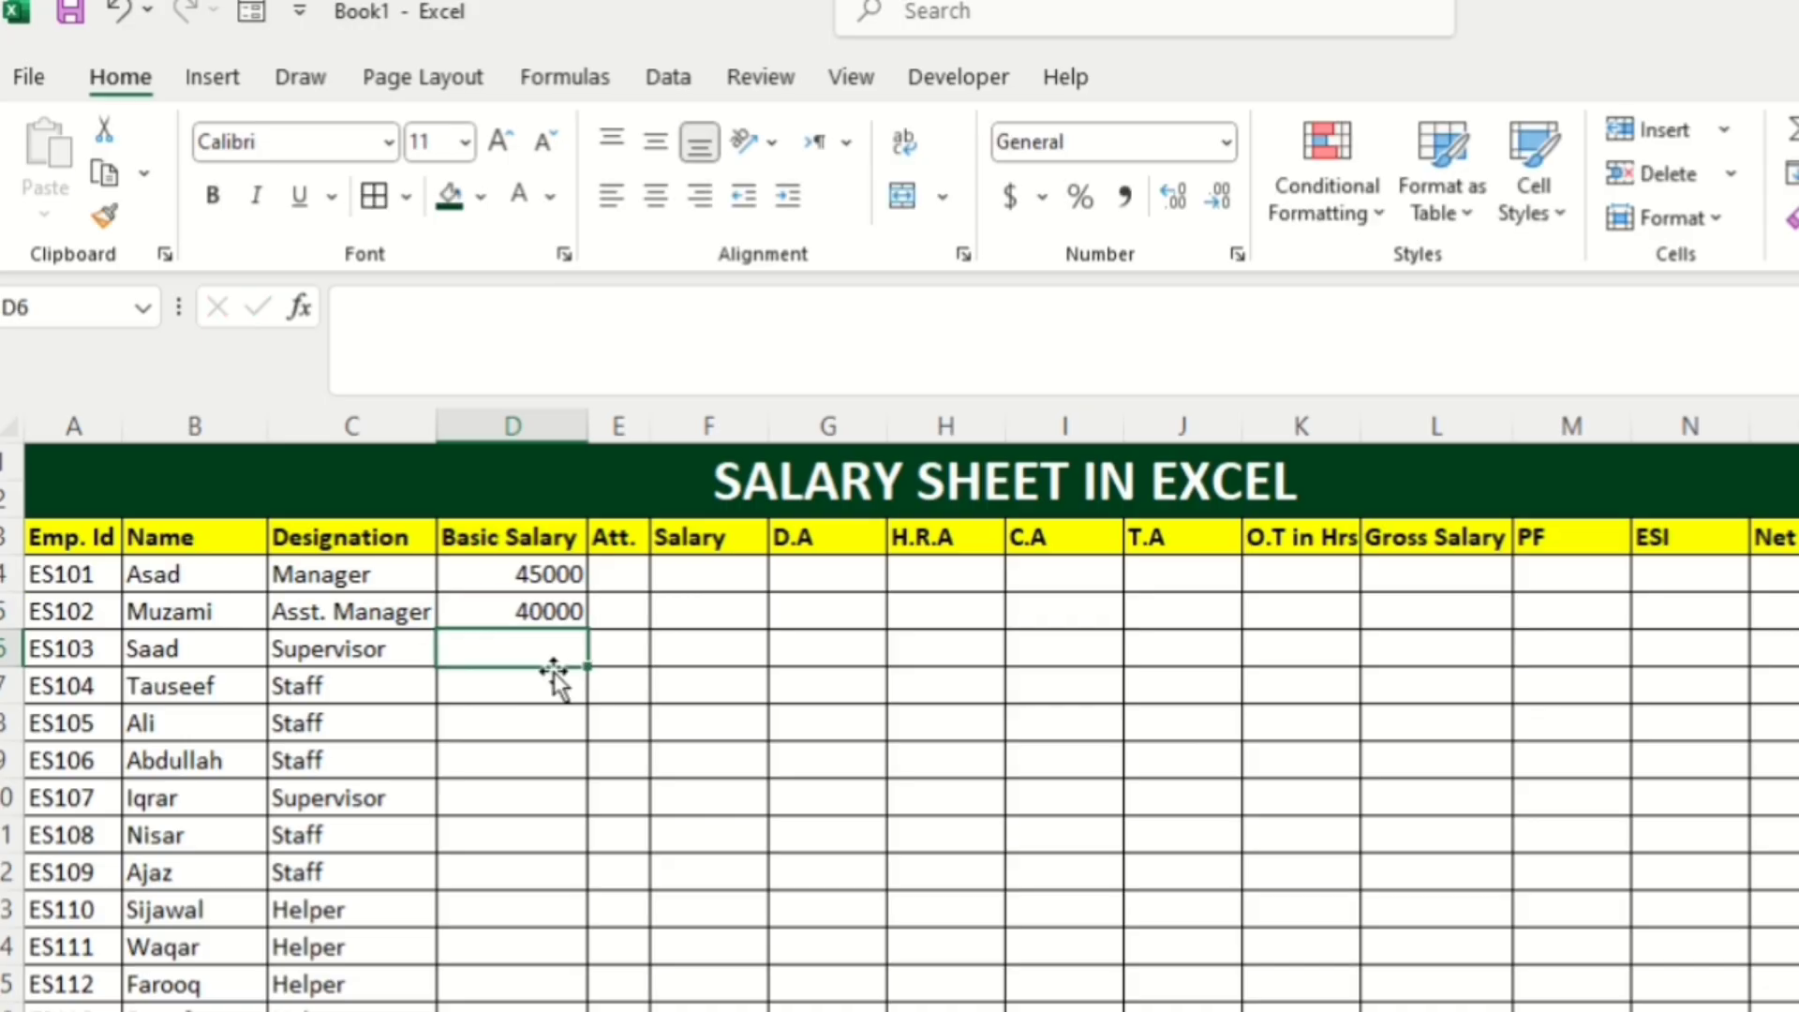
text(35000)
key(Return)
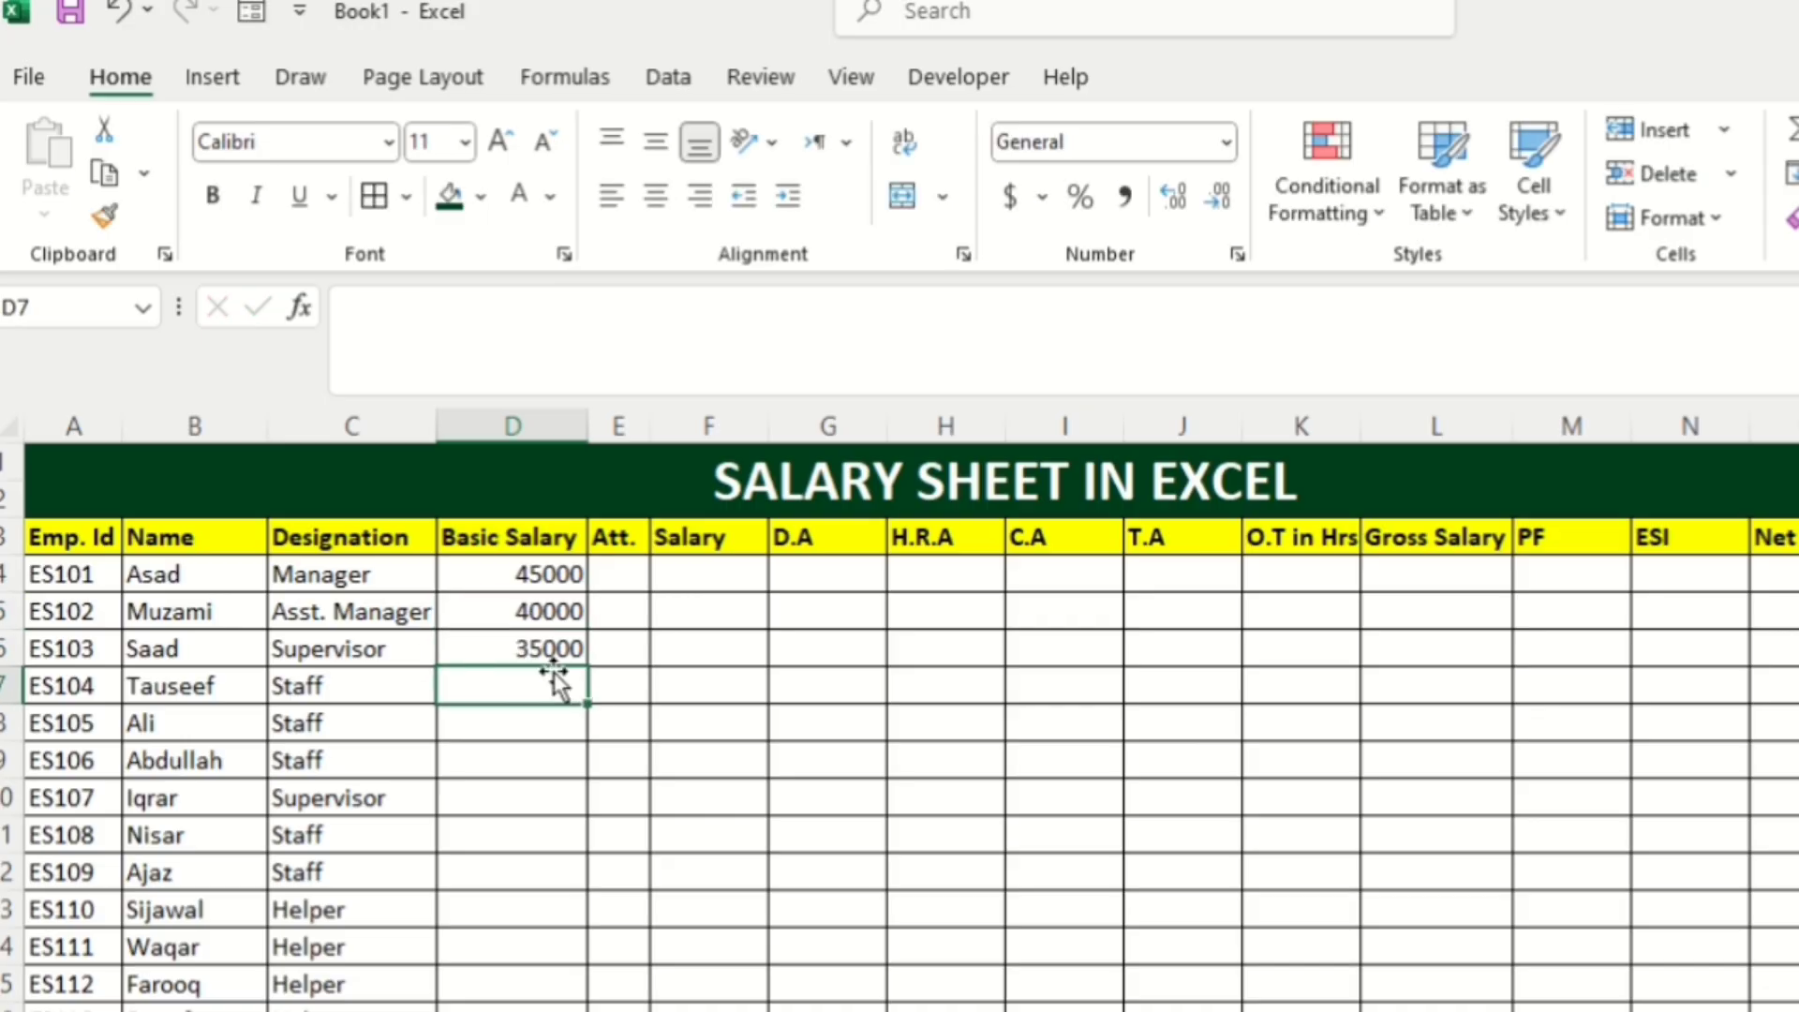
Enter the basic salaries 30000 in D7, 25000 in D8:D9, 40000 in D10, 15000 in D11:D12 and 12000 in D13:D16.
text(30000)
key(ctrl+Return)
key(Return)
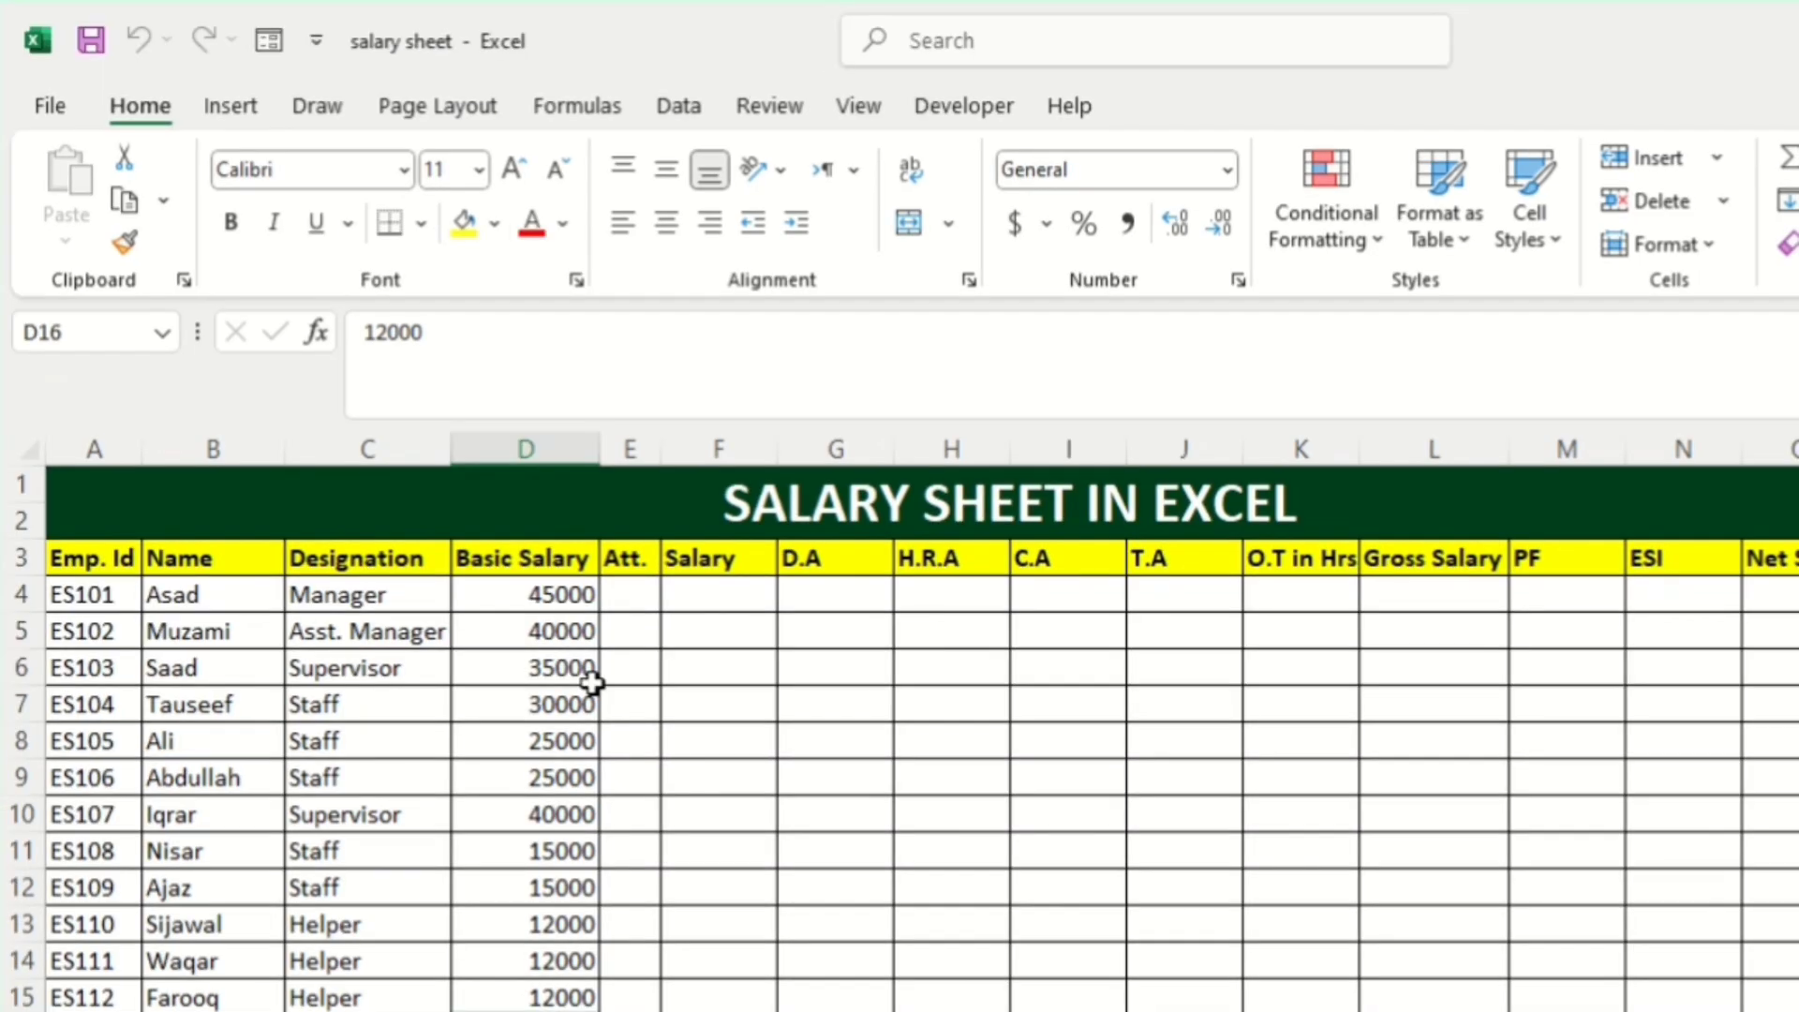
Enter the attendance figures 29 in E4, 28 in E5 and 25 in E6 under the Att. heading.
click(635, 560)
key(Return)
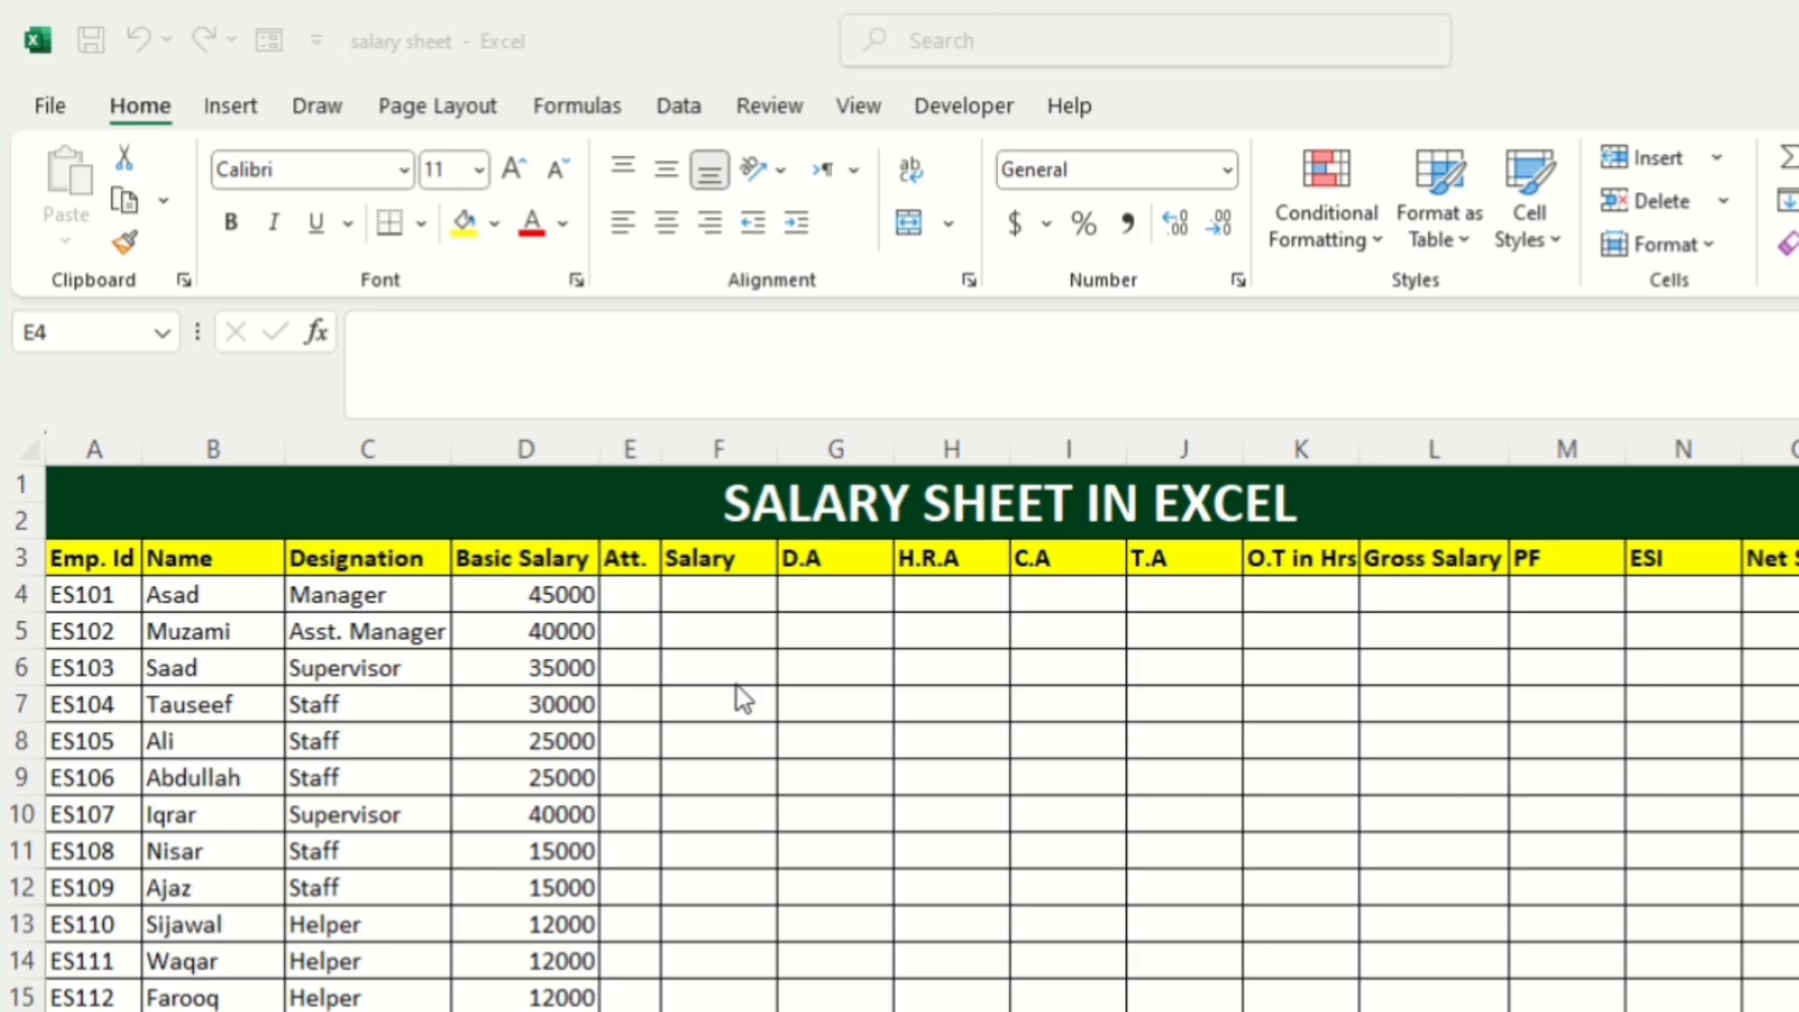
click(629, 598)
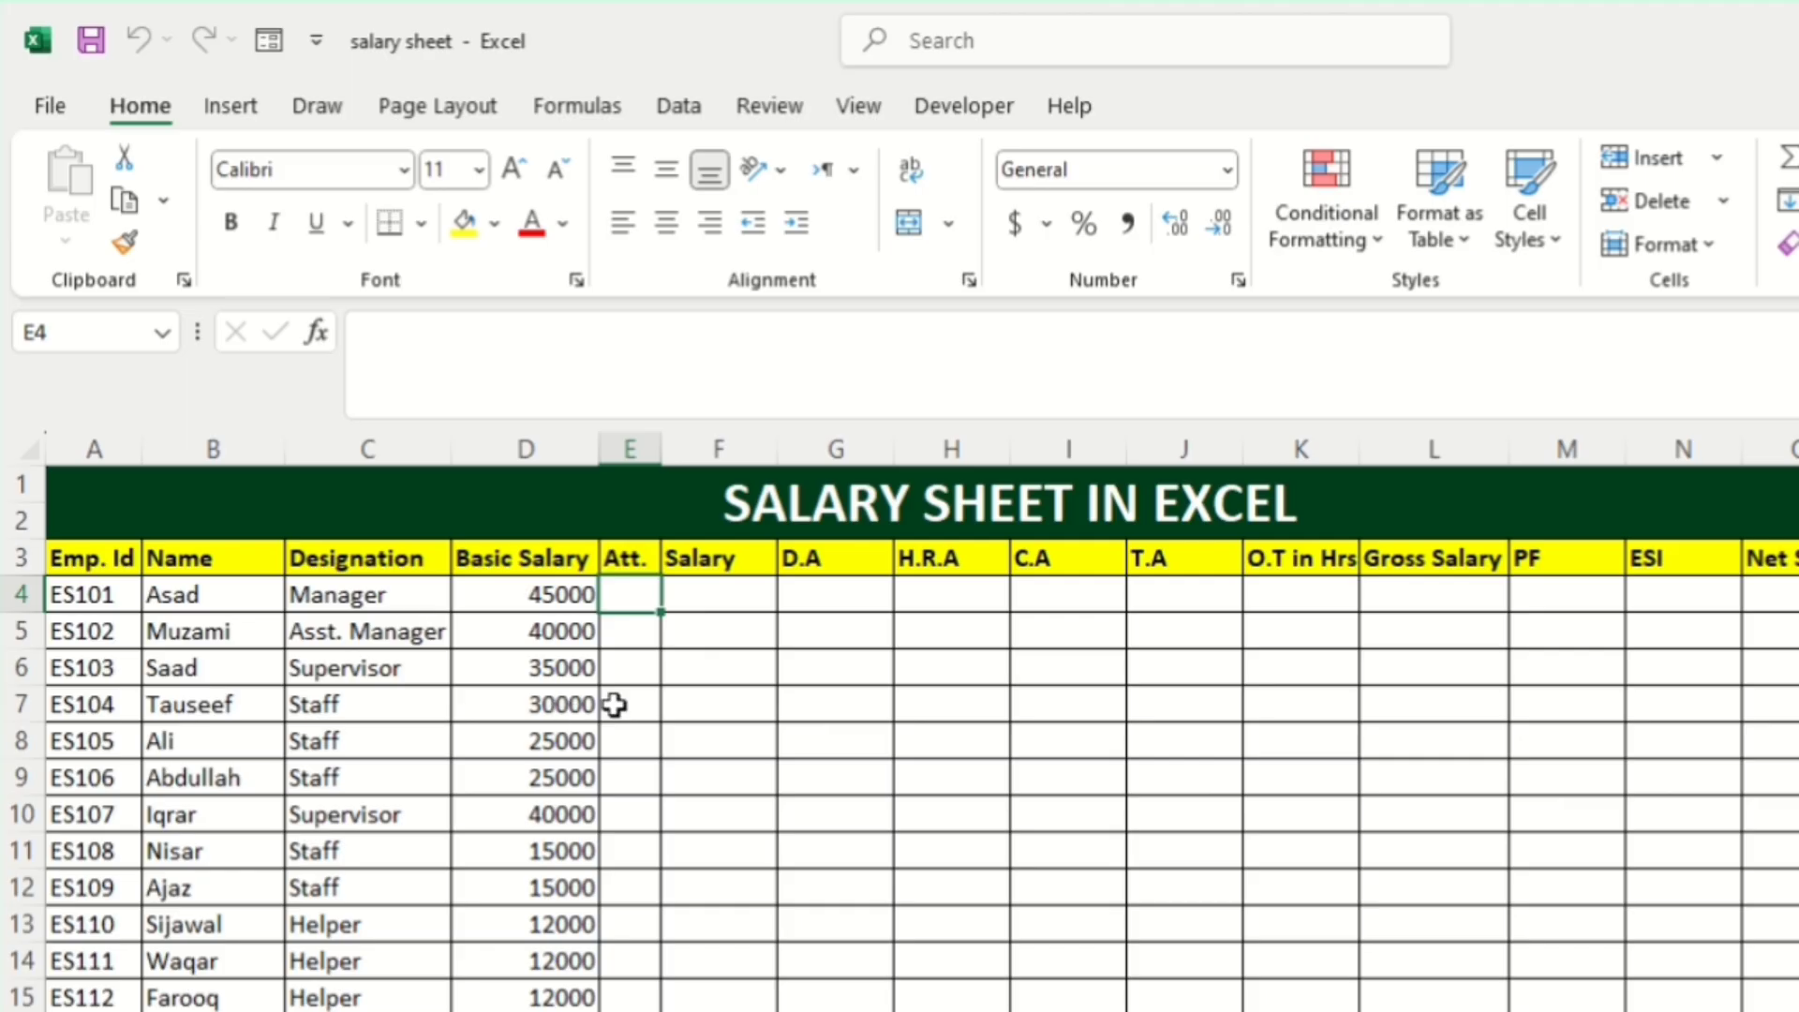
text(2)
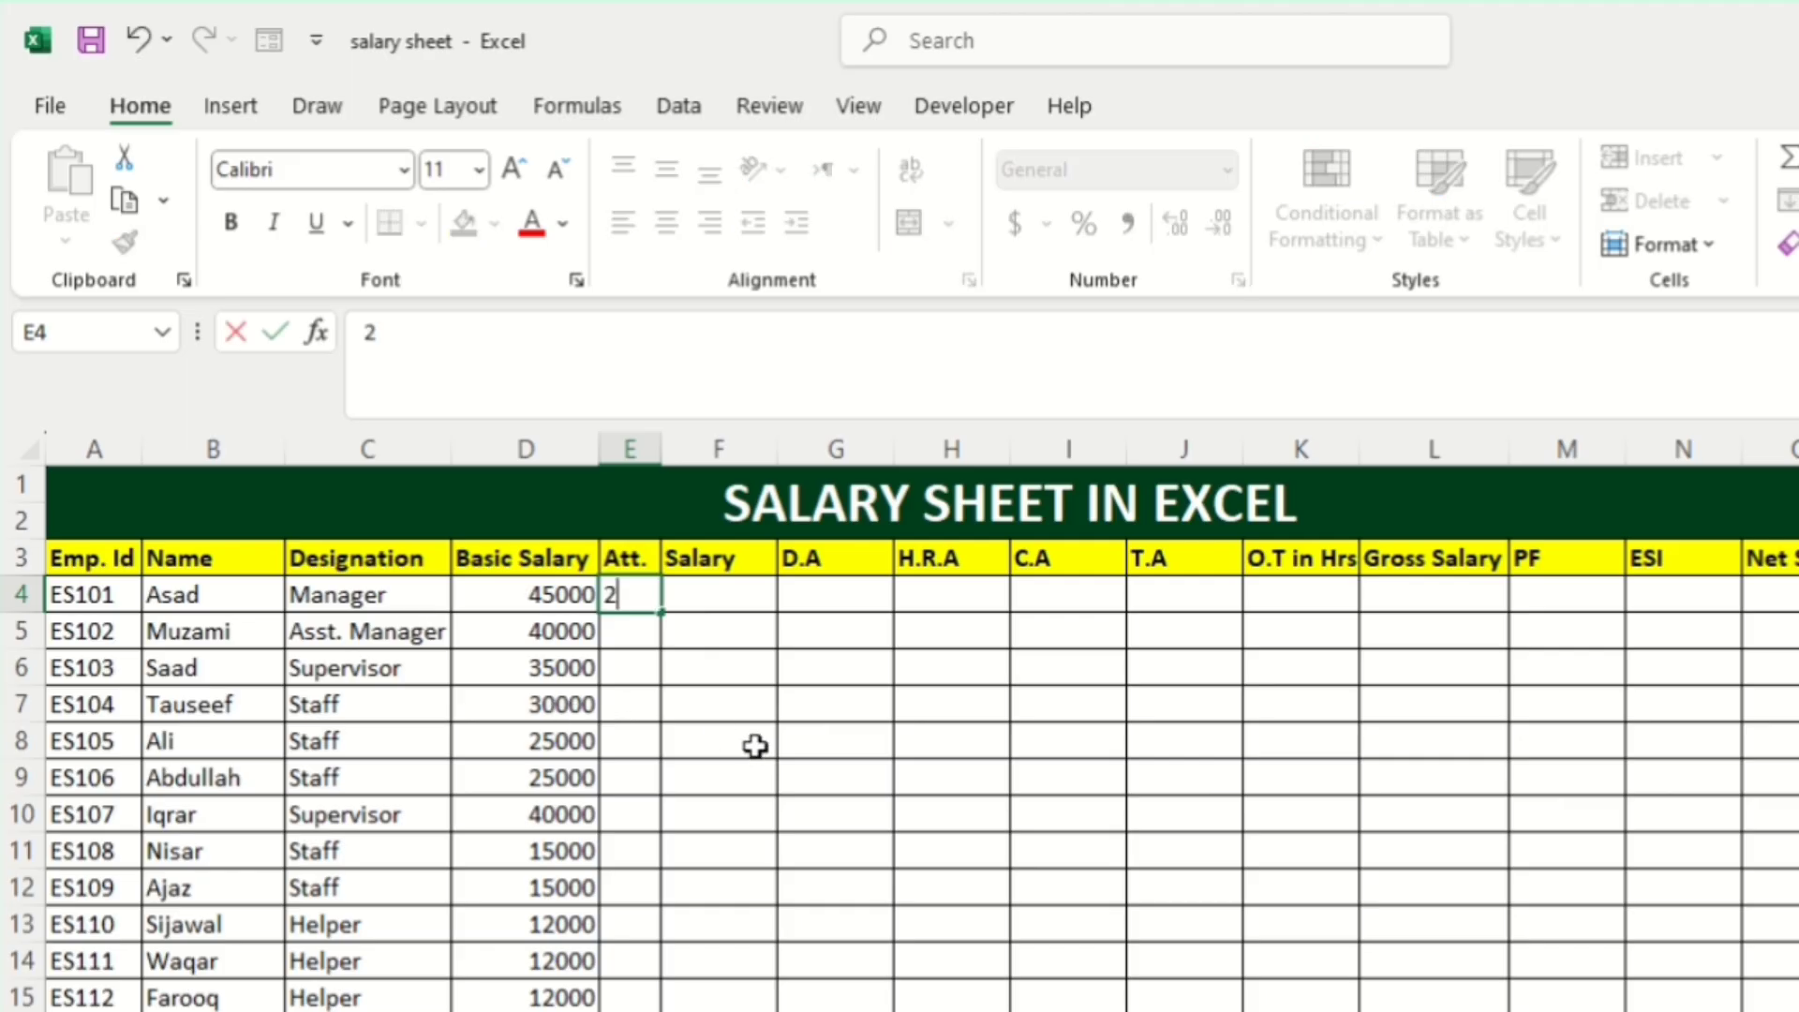
text(9)
key(Return)
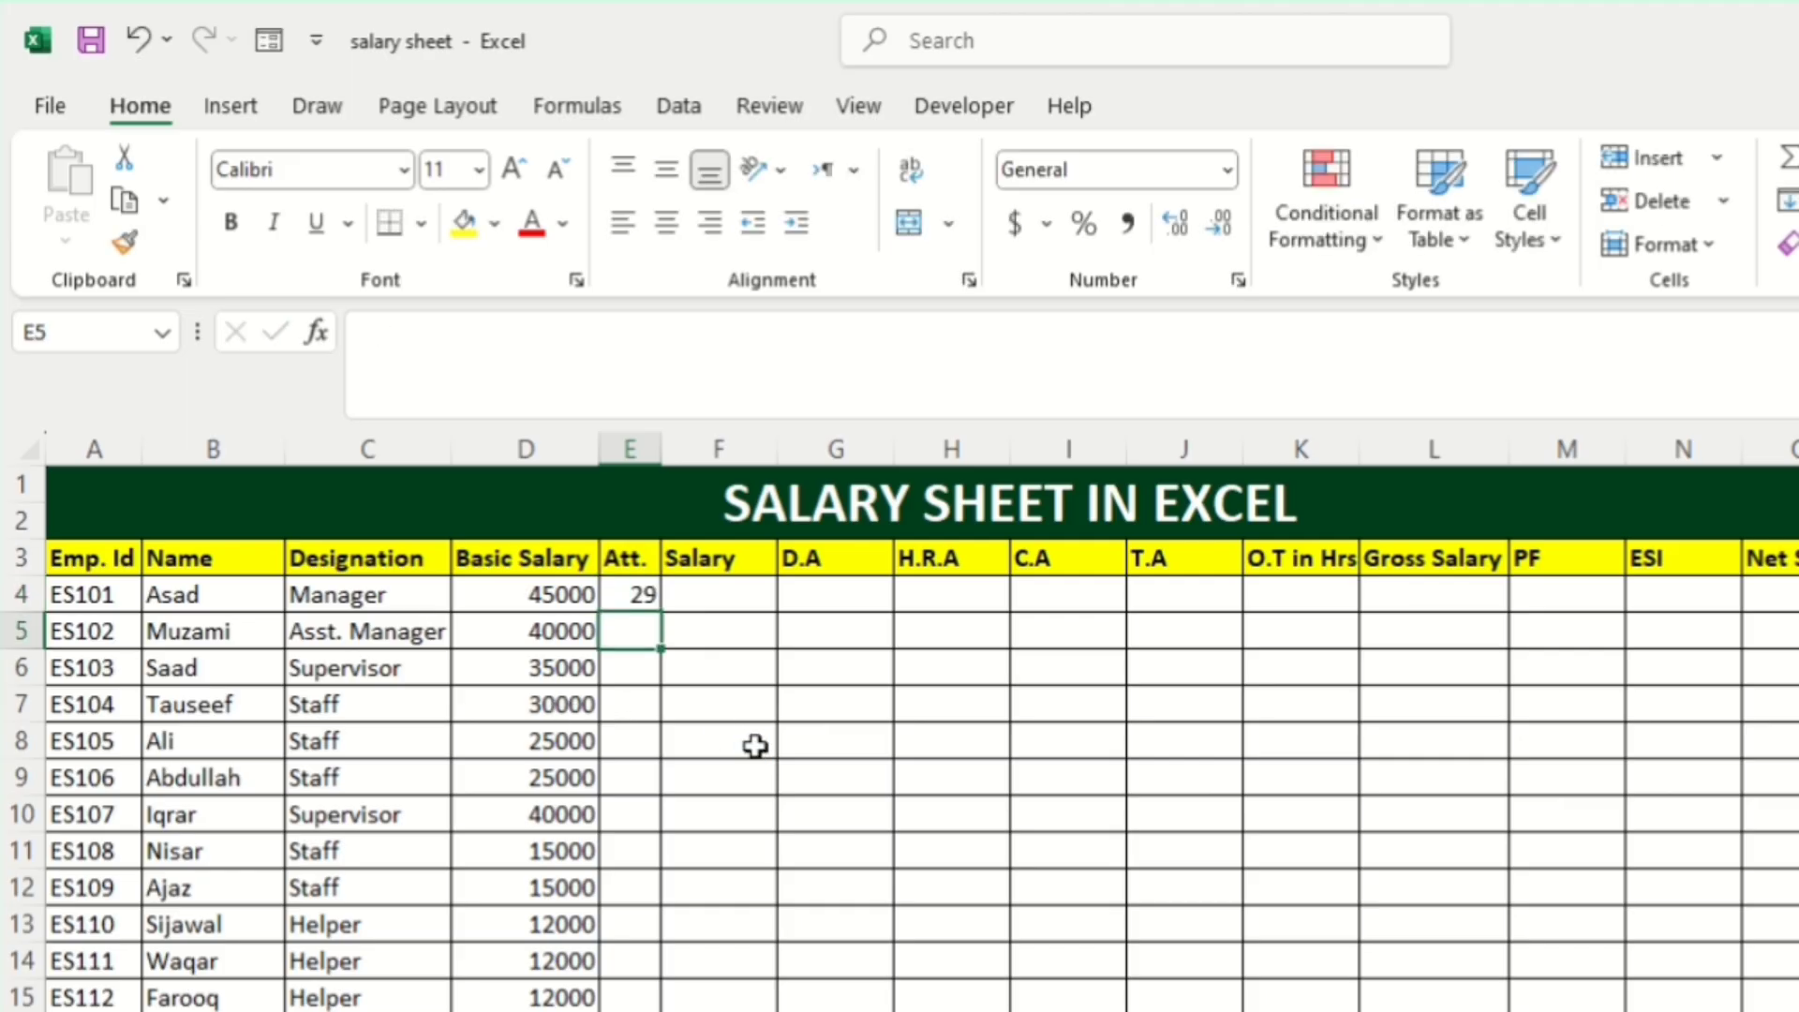
text(28)
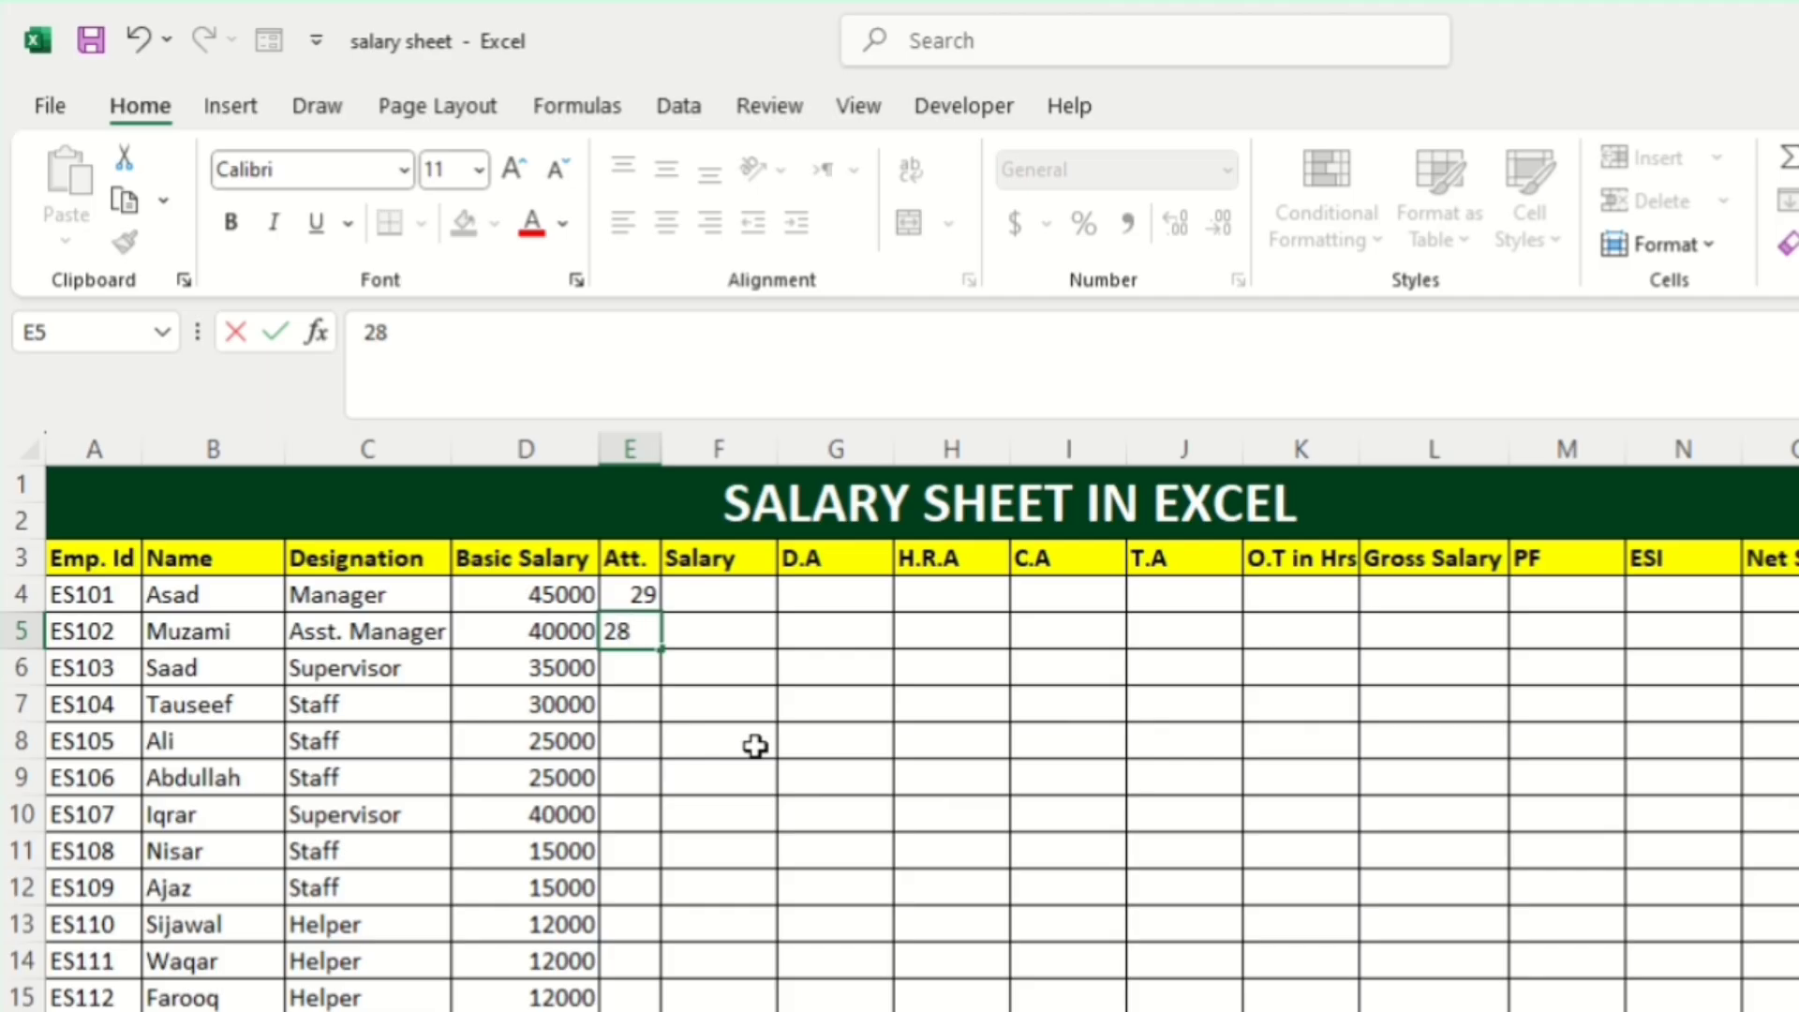
key(Return)
text(25)
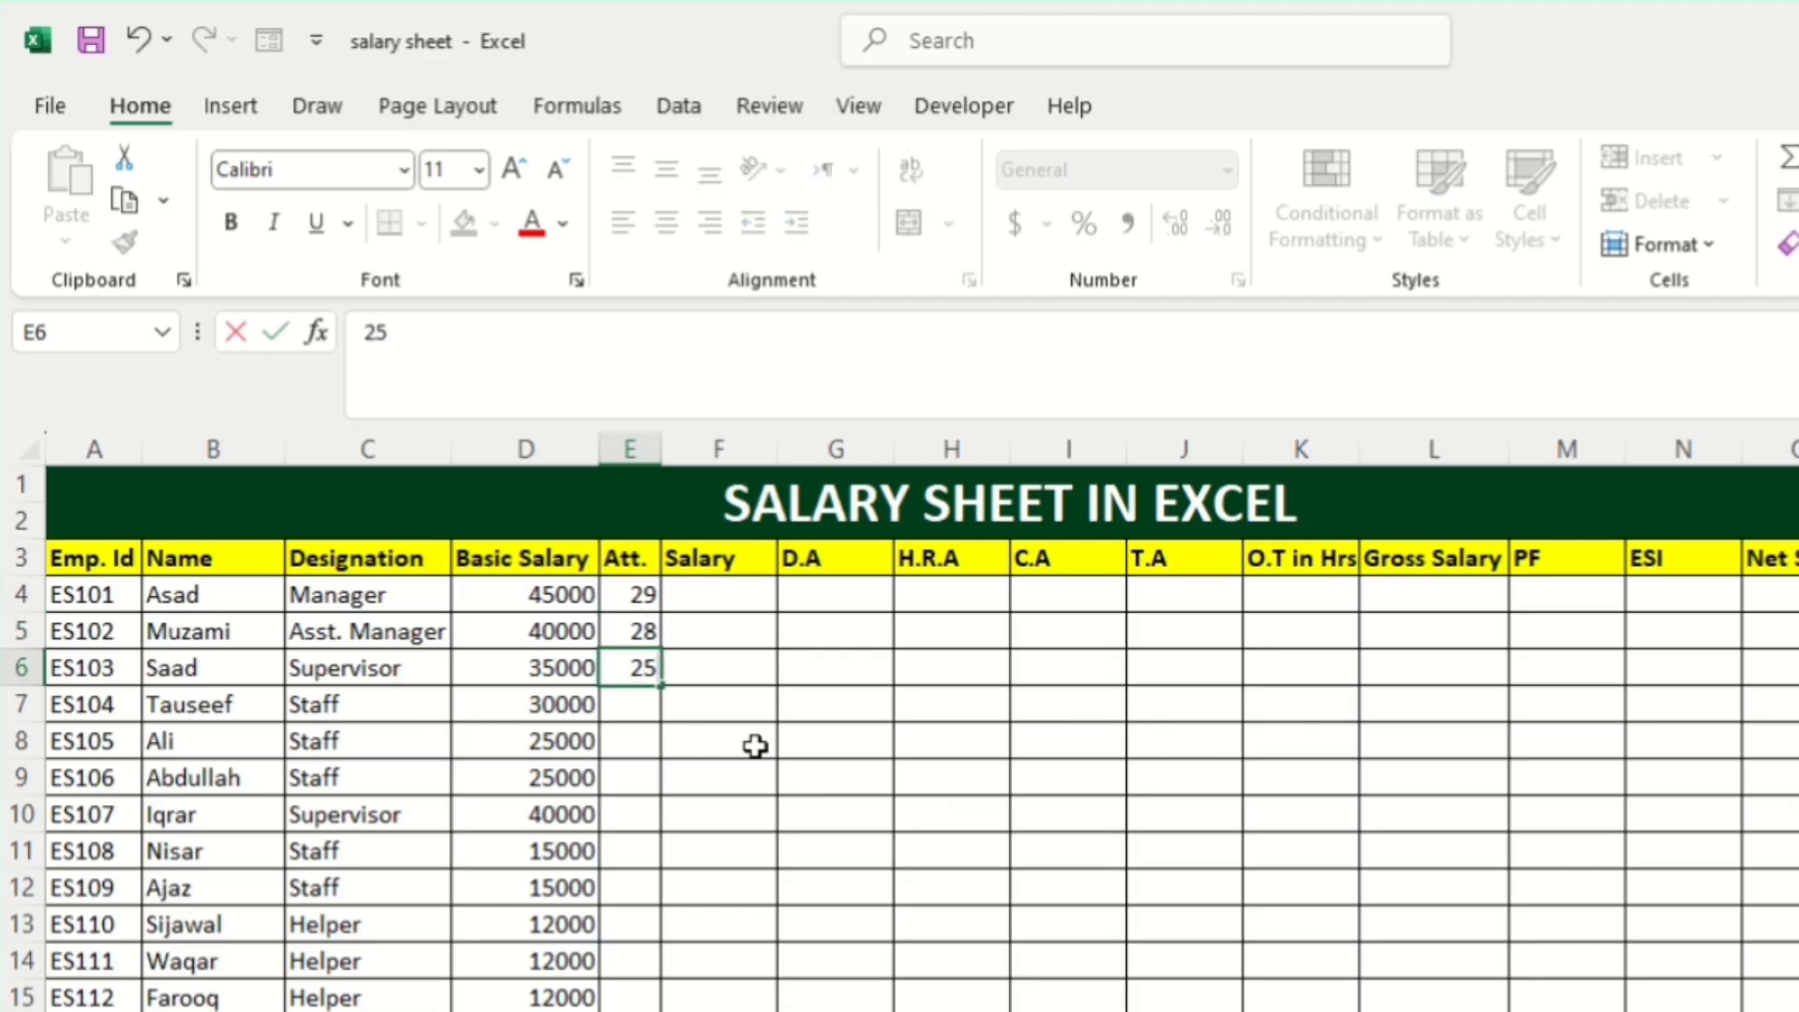
key(Return)
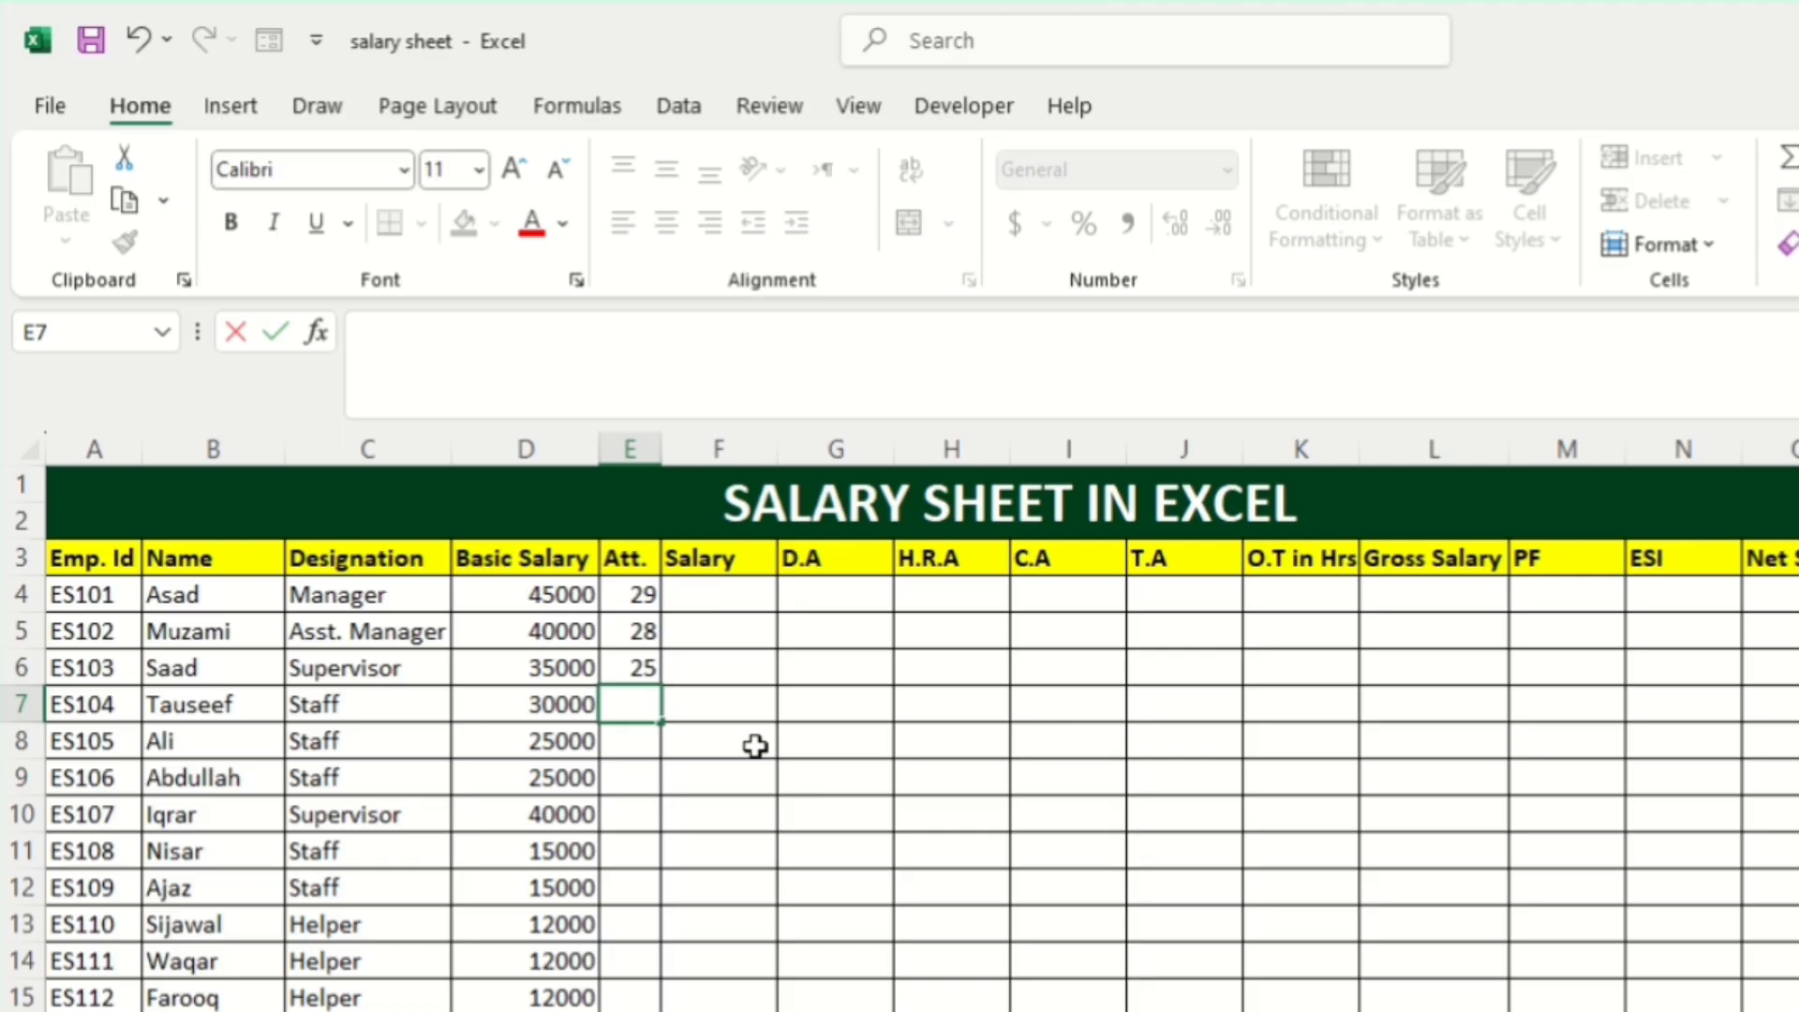
Enter the attendance figures 30, 26, 27, 20, 30, 30, 29, 30, 22 and 29 in cells E7 to E16.
text(30)
key(Return)
text(26)
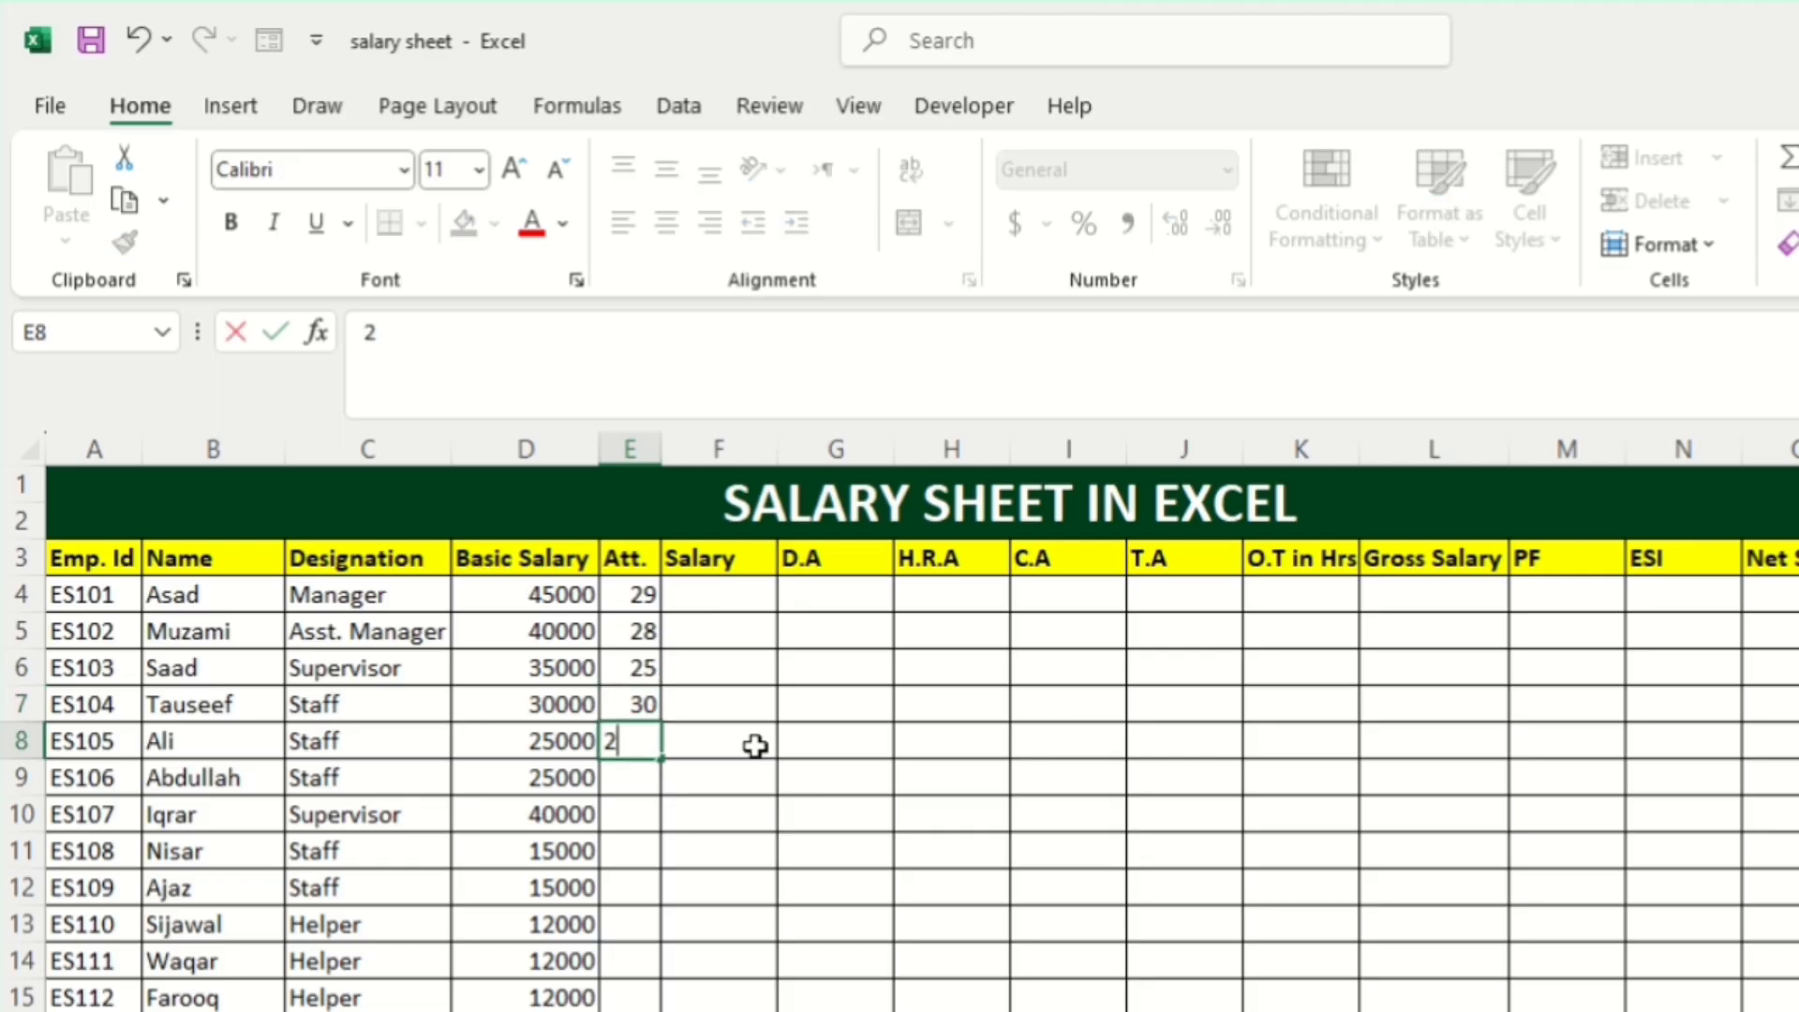
key(Return)
text(27)
key(Return)
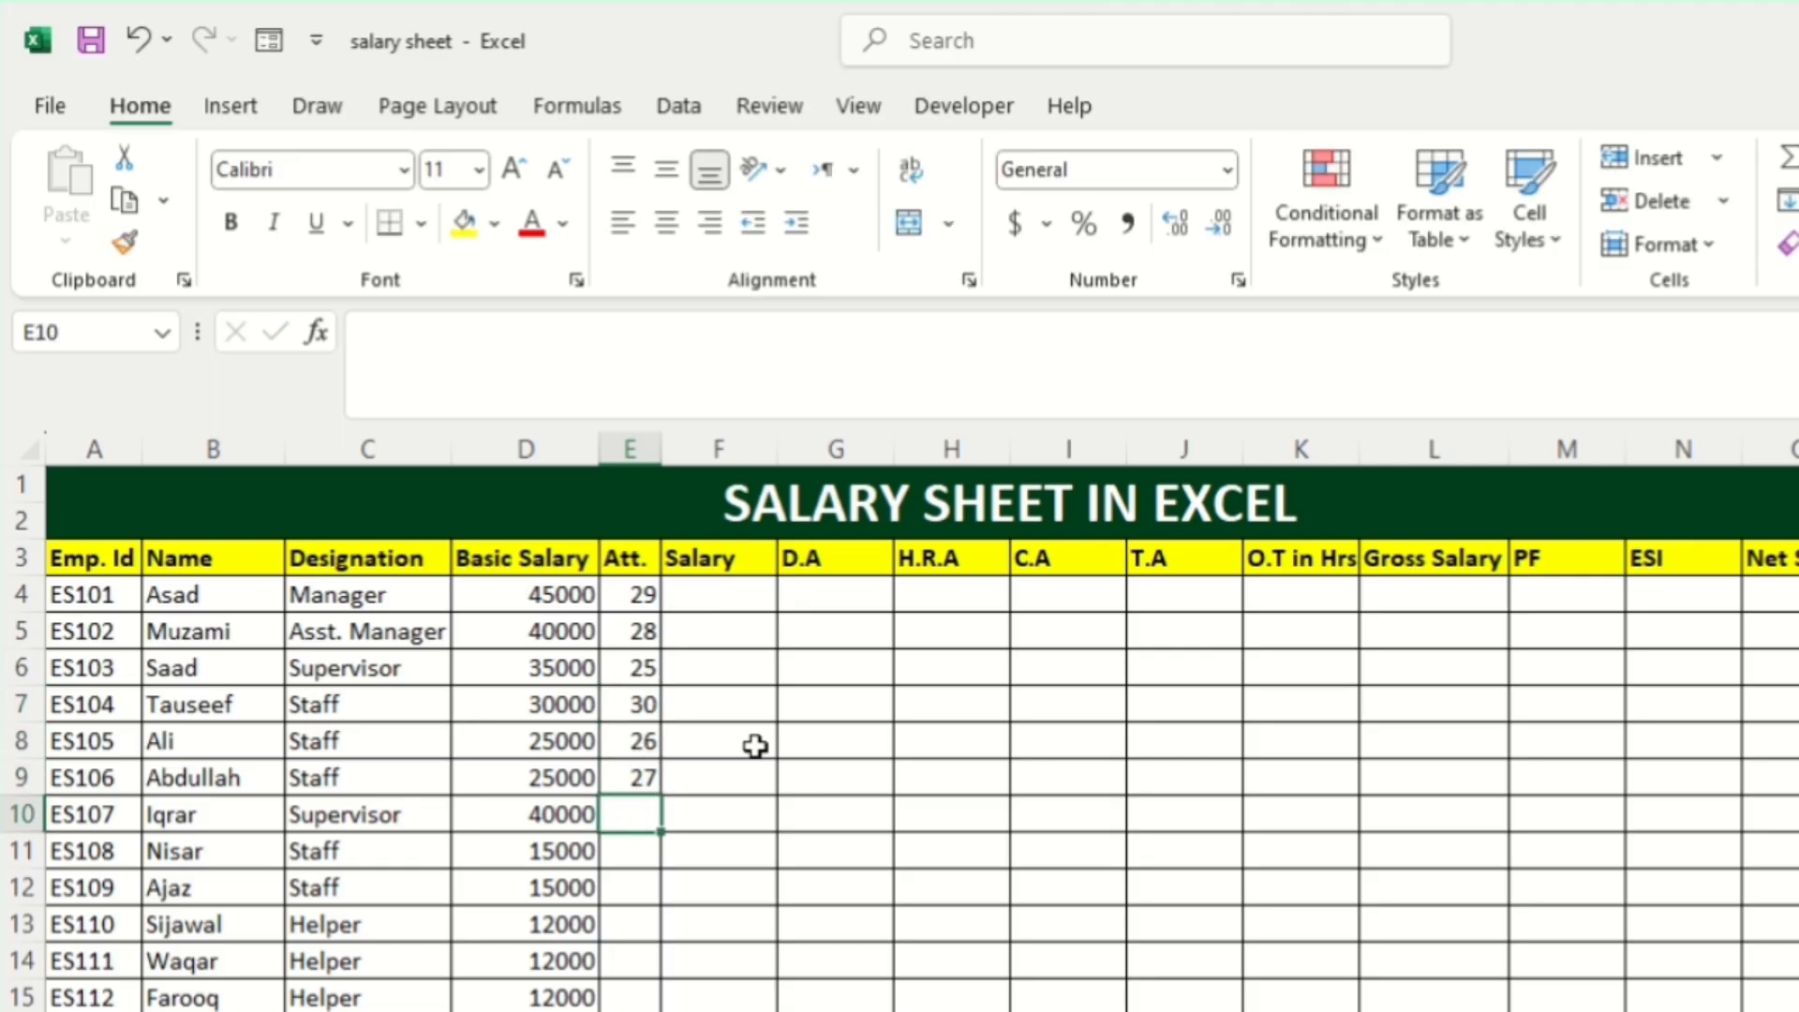
text(20)
key(Return)
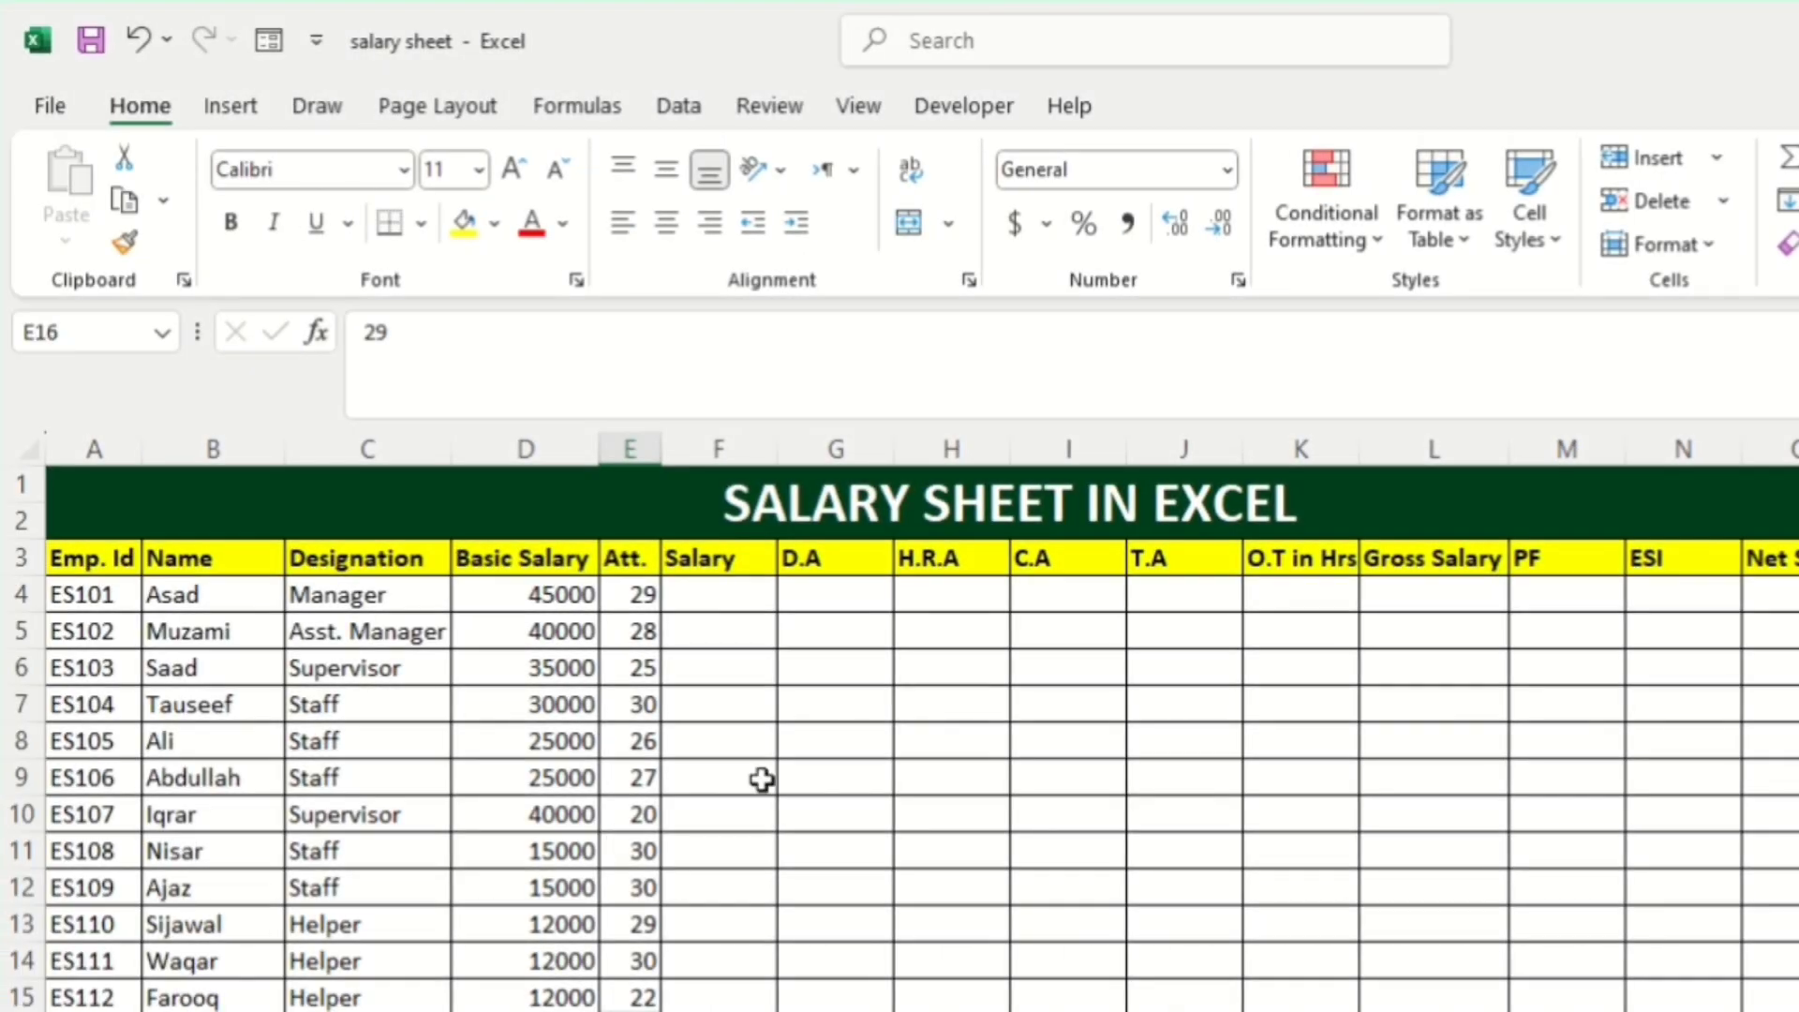
Change the first employee's attendance in E4 to 25.
click(714, 601)
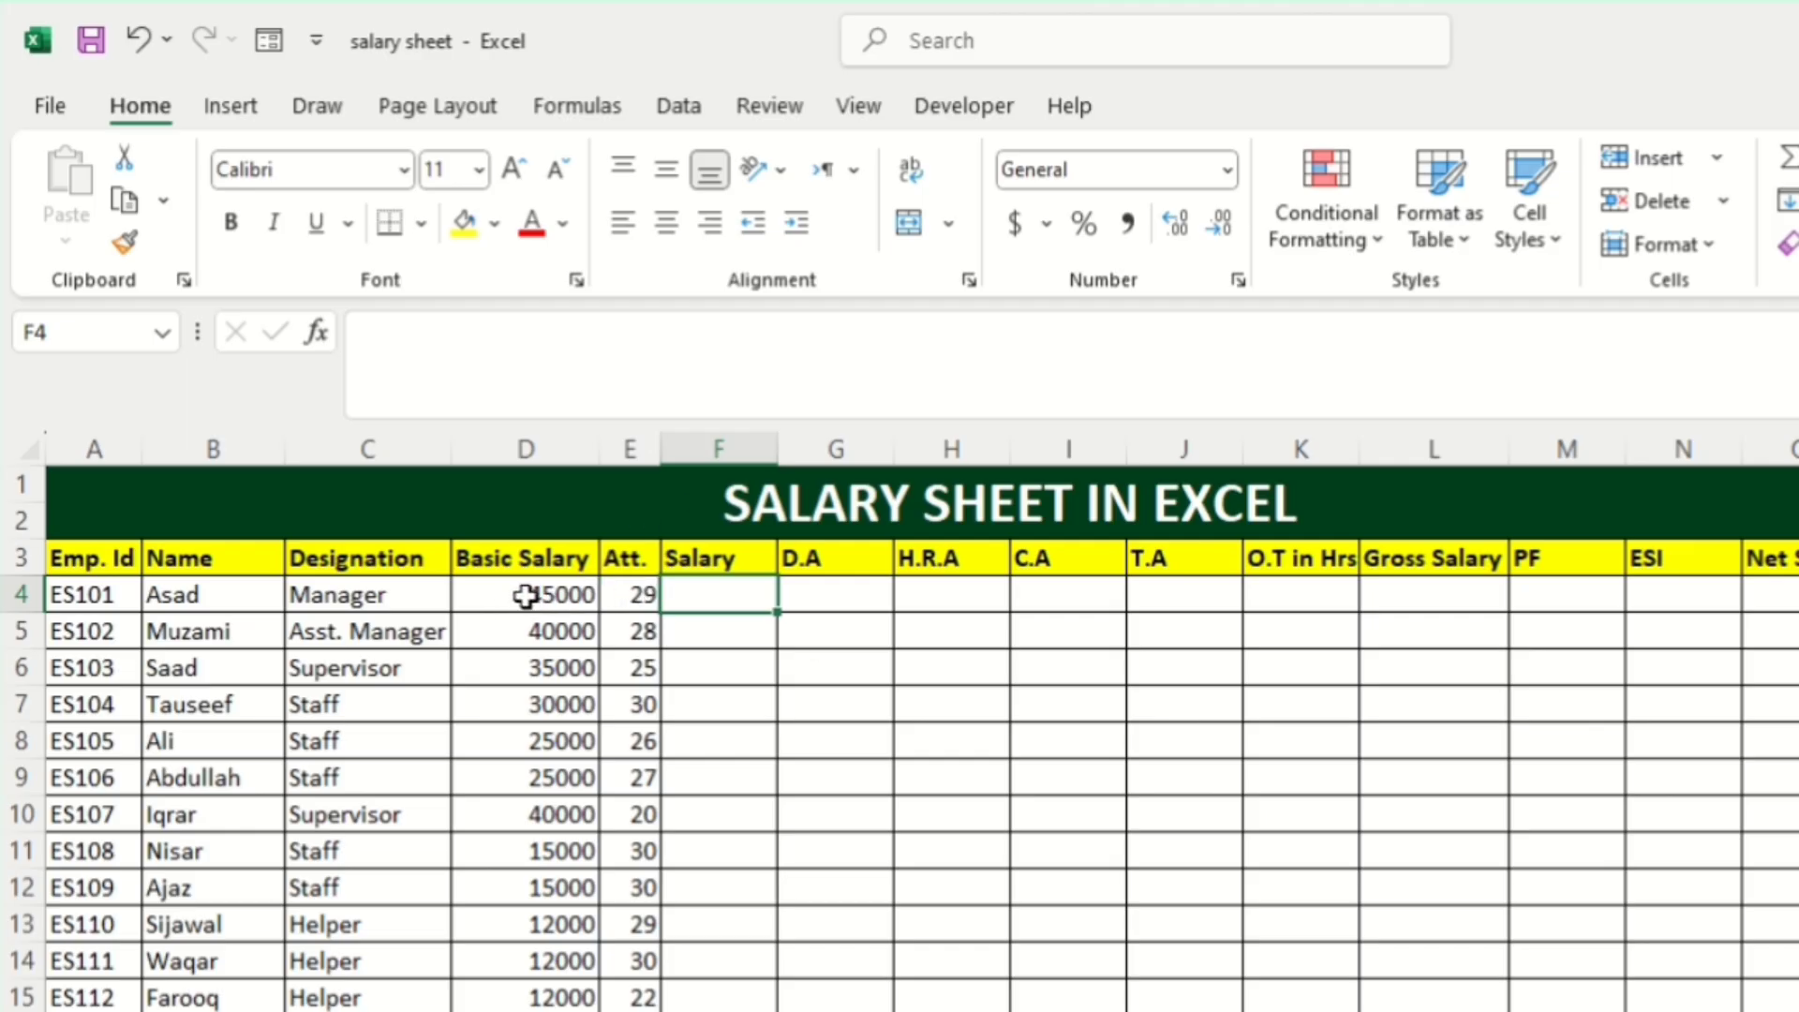
click(629, 595)
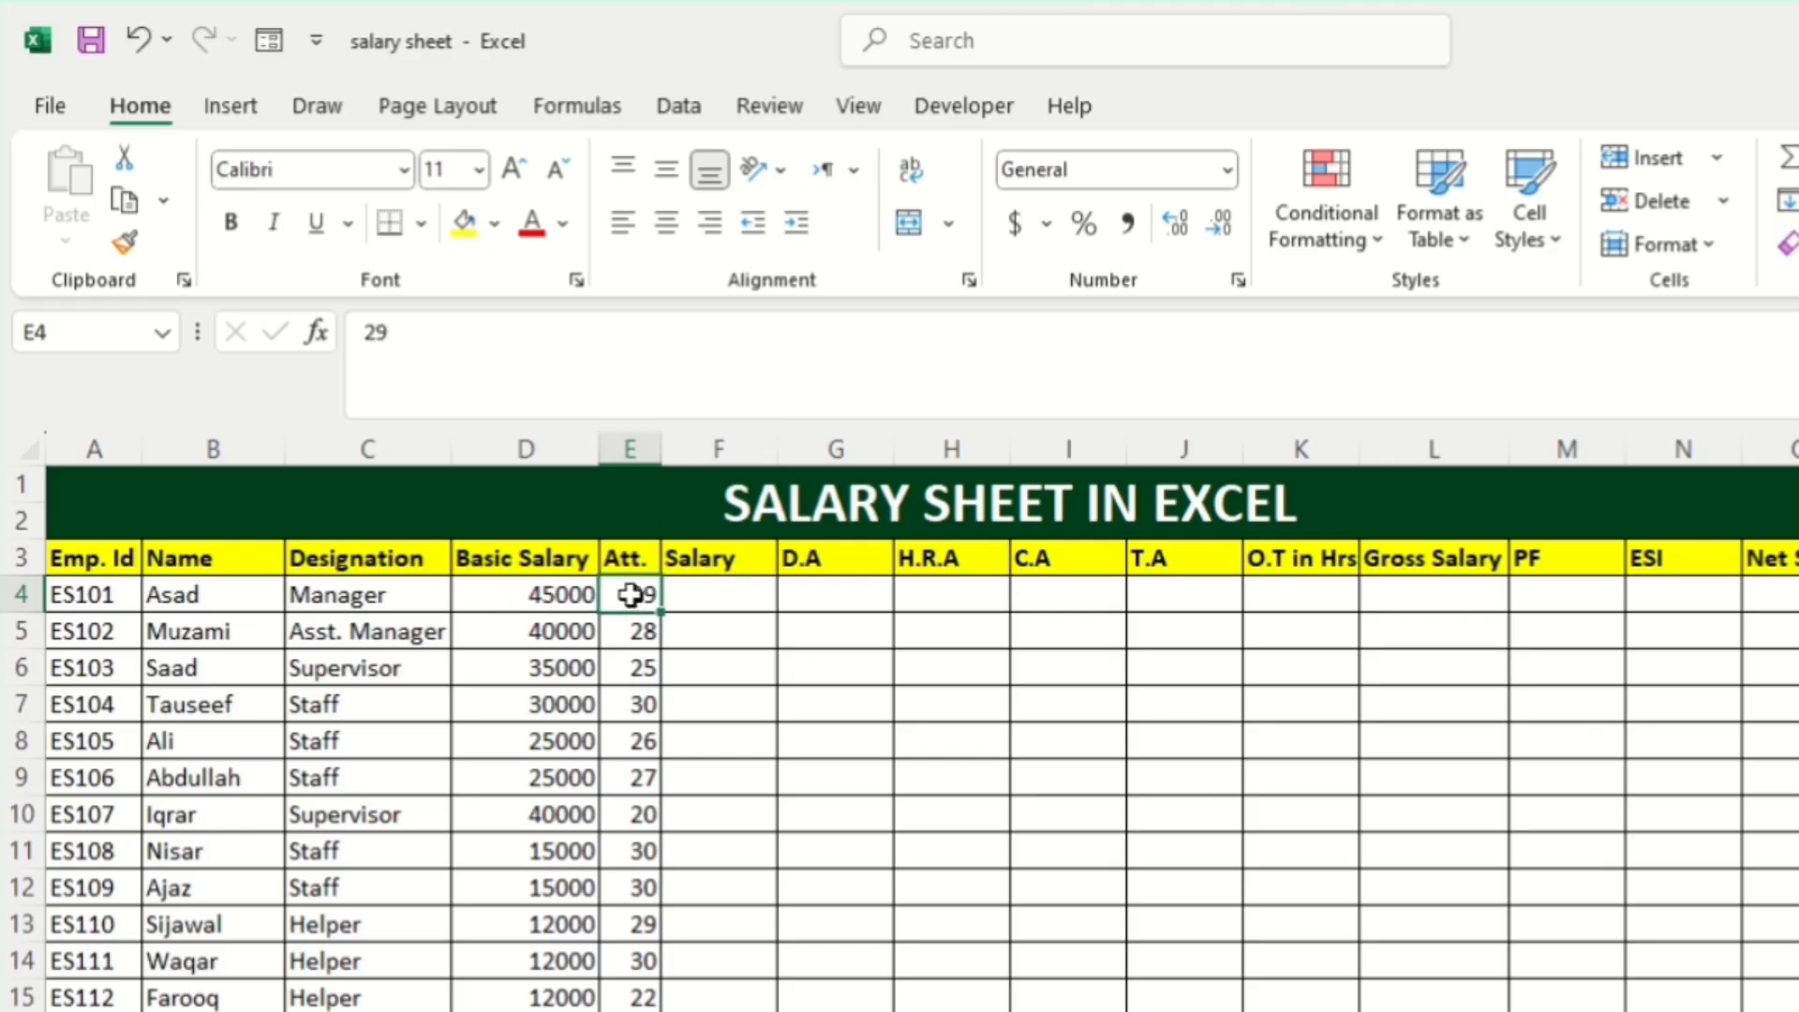
text(25)
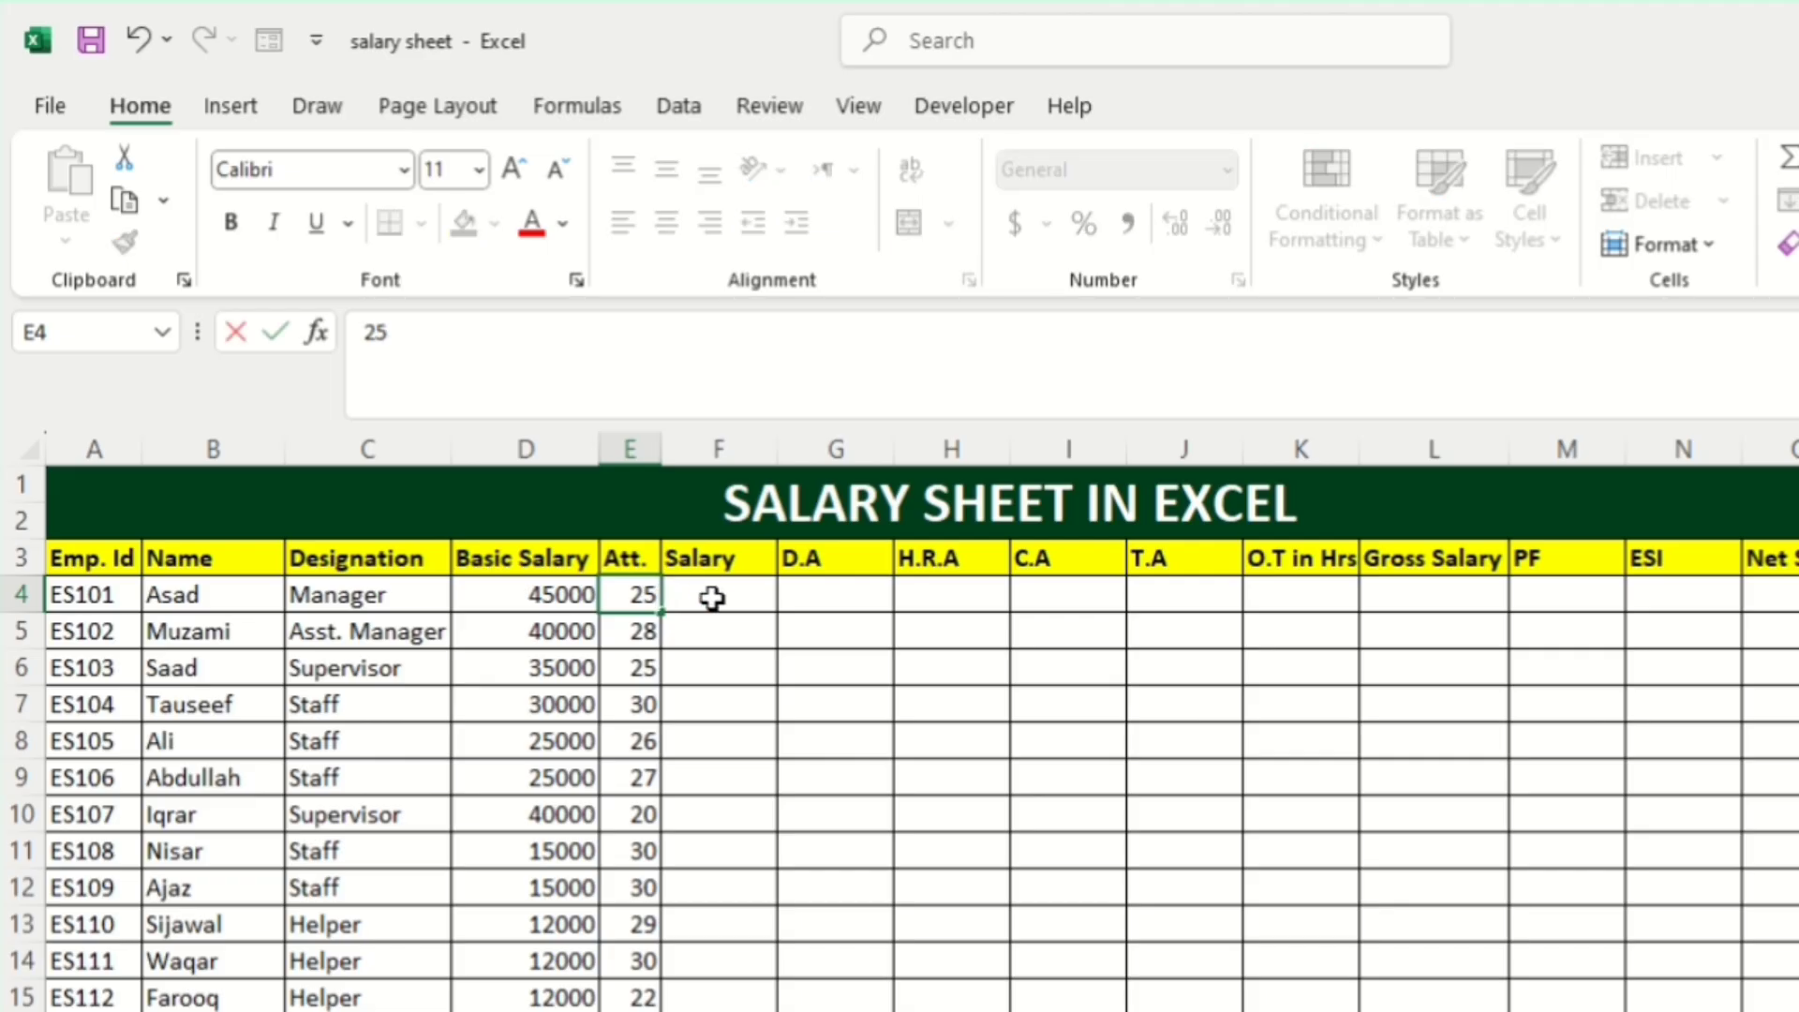
Calculate the first employee's attendance-based salary in F4 with the formula =D4/30*E4.
click(712, 599)
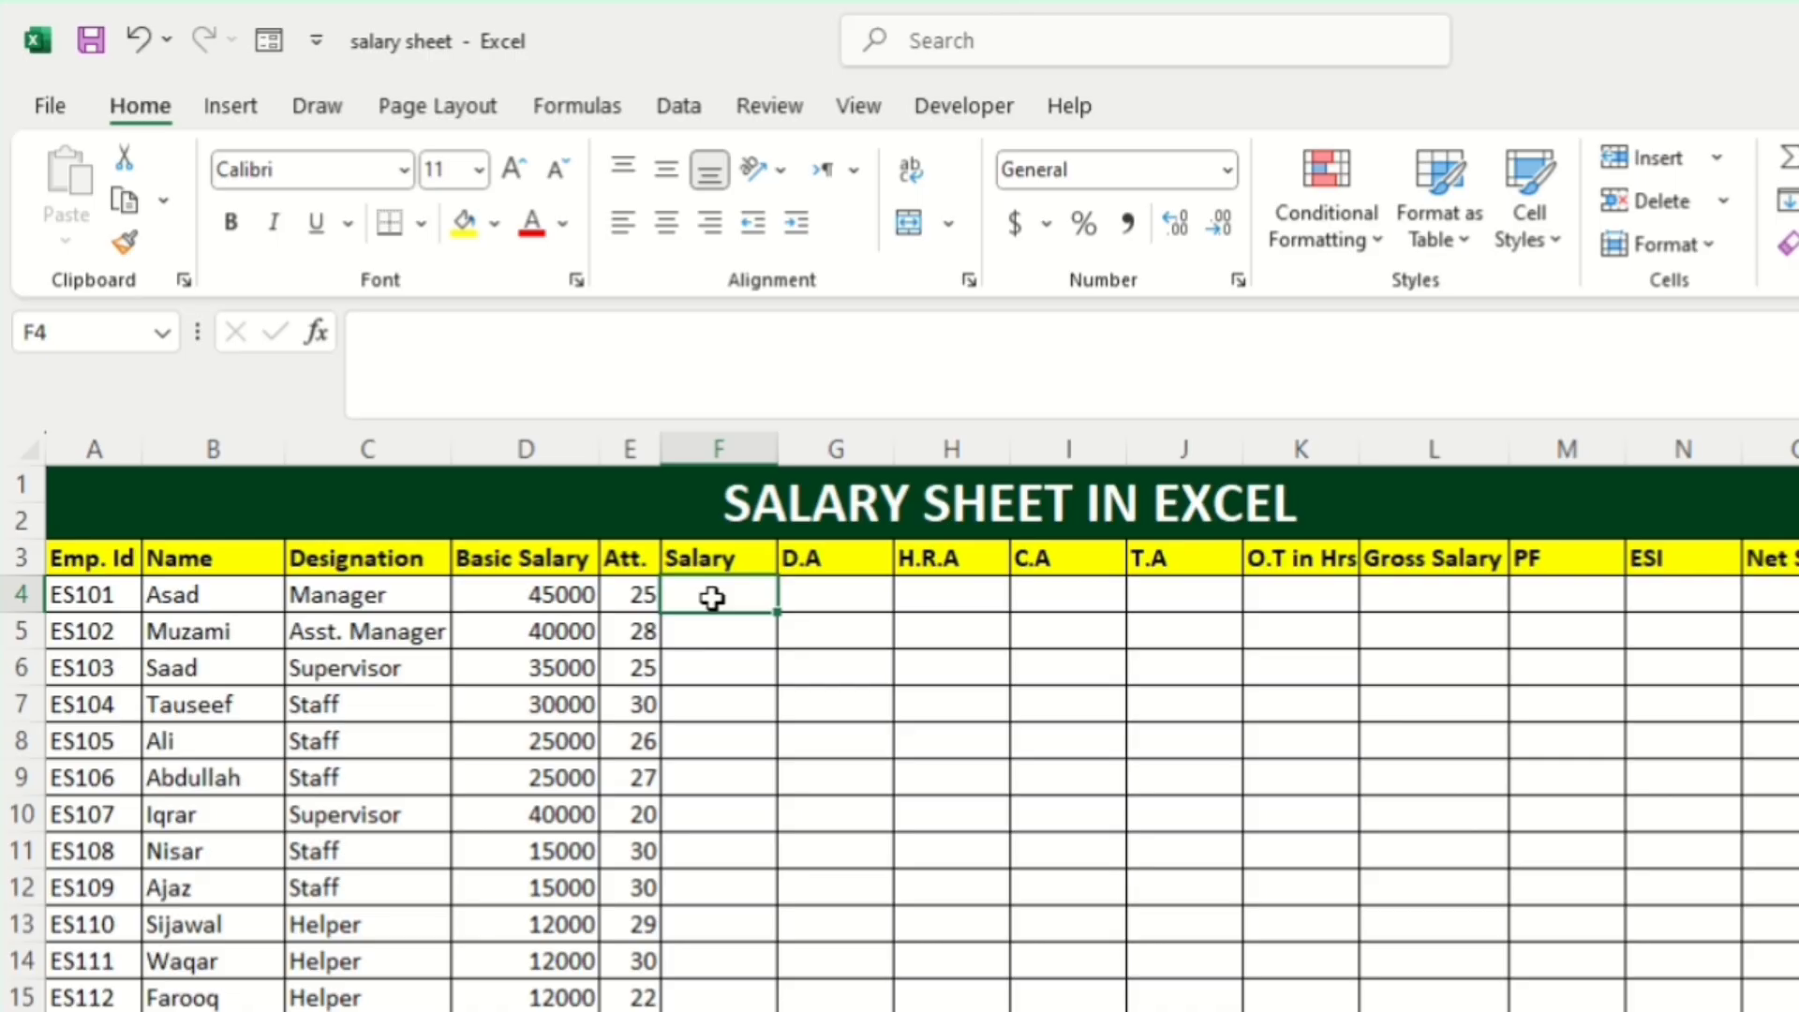
text(=)
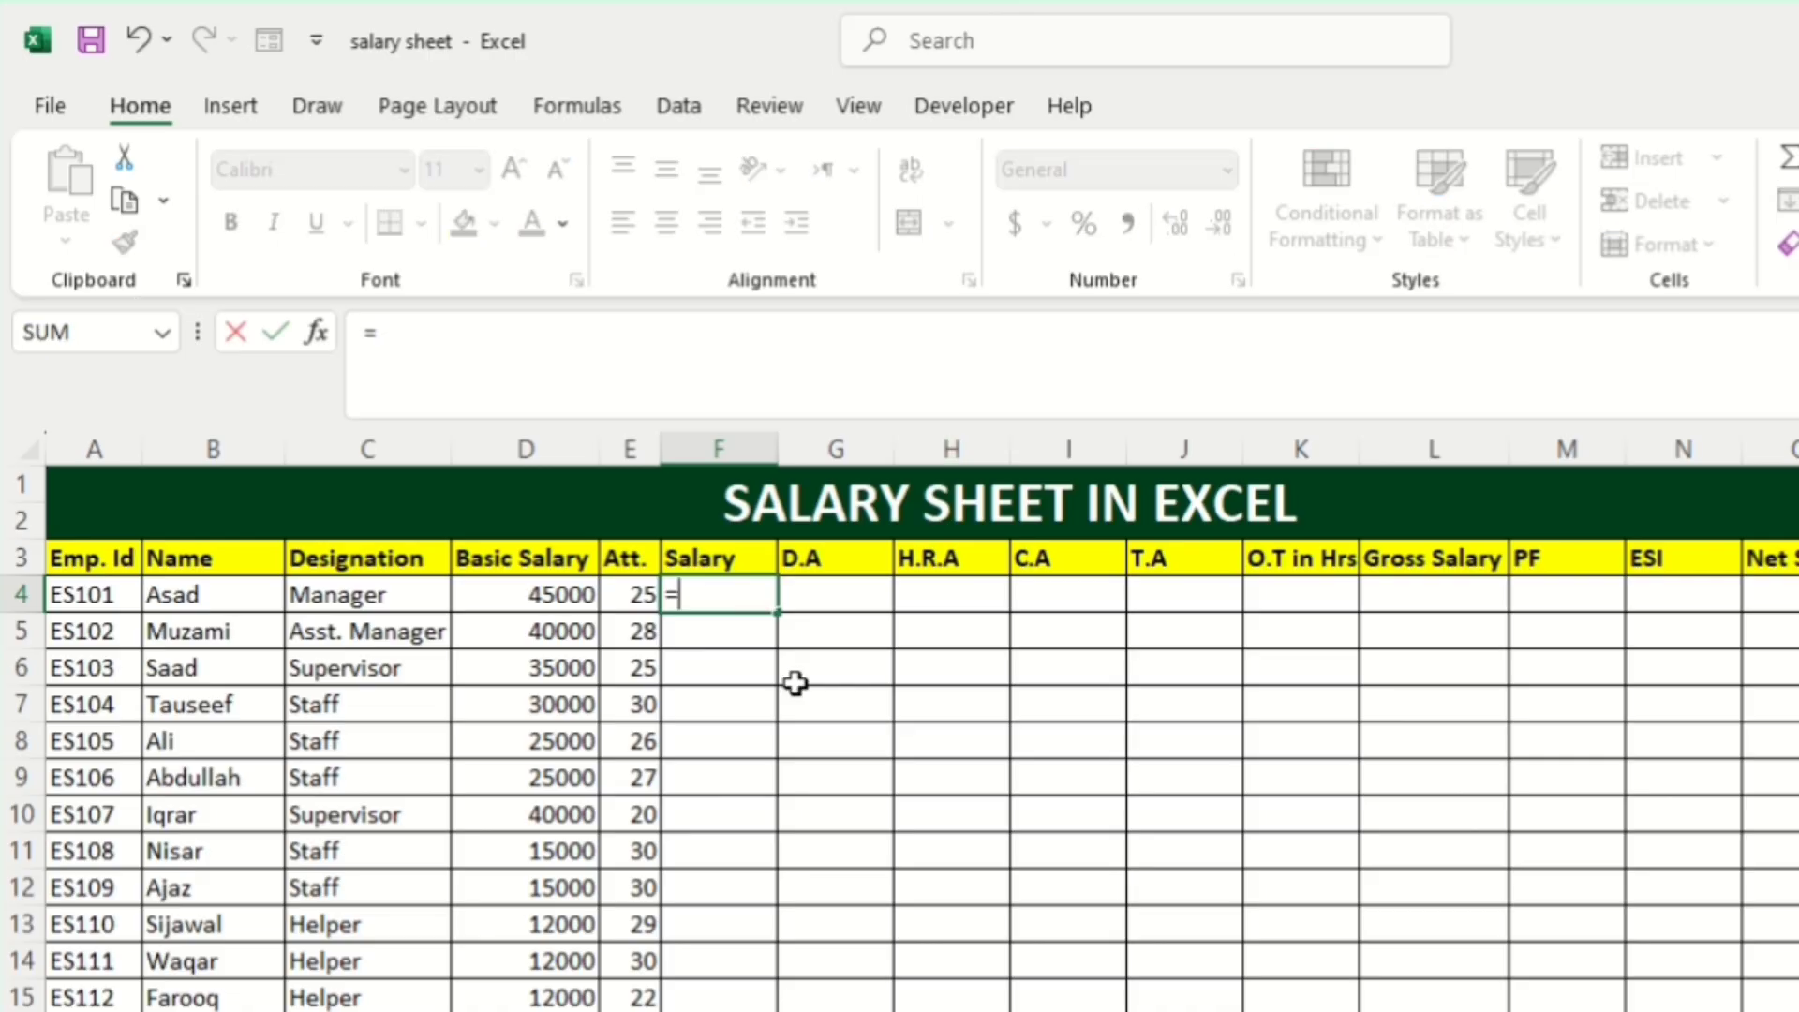
click(507, 598)
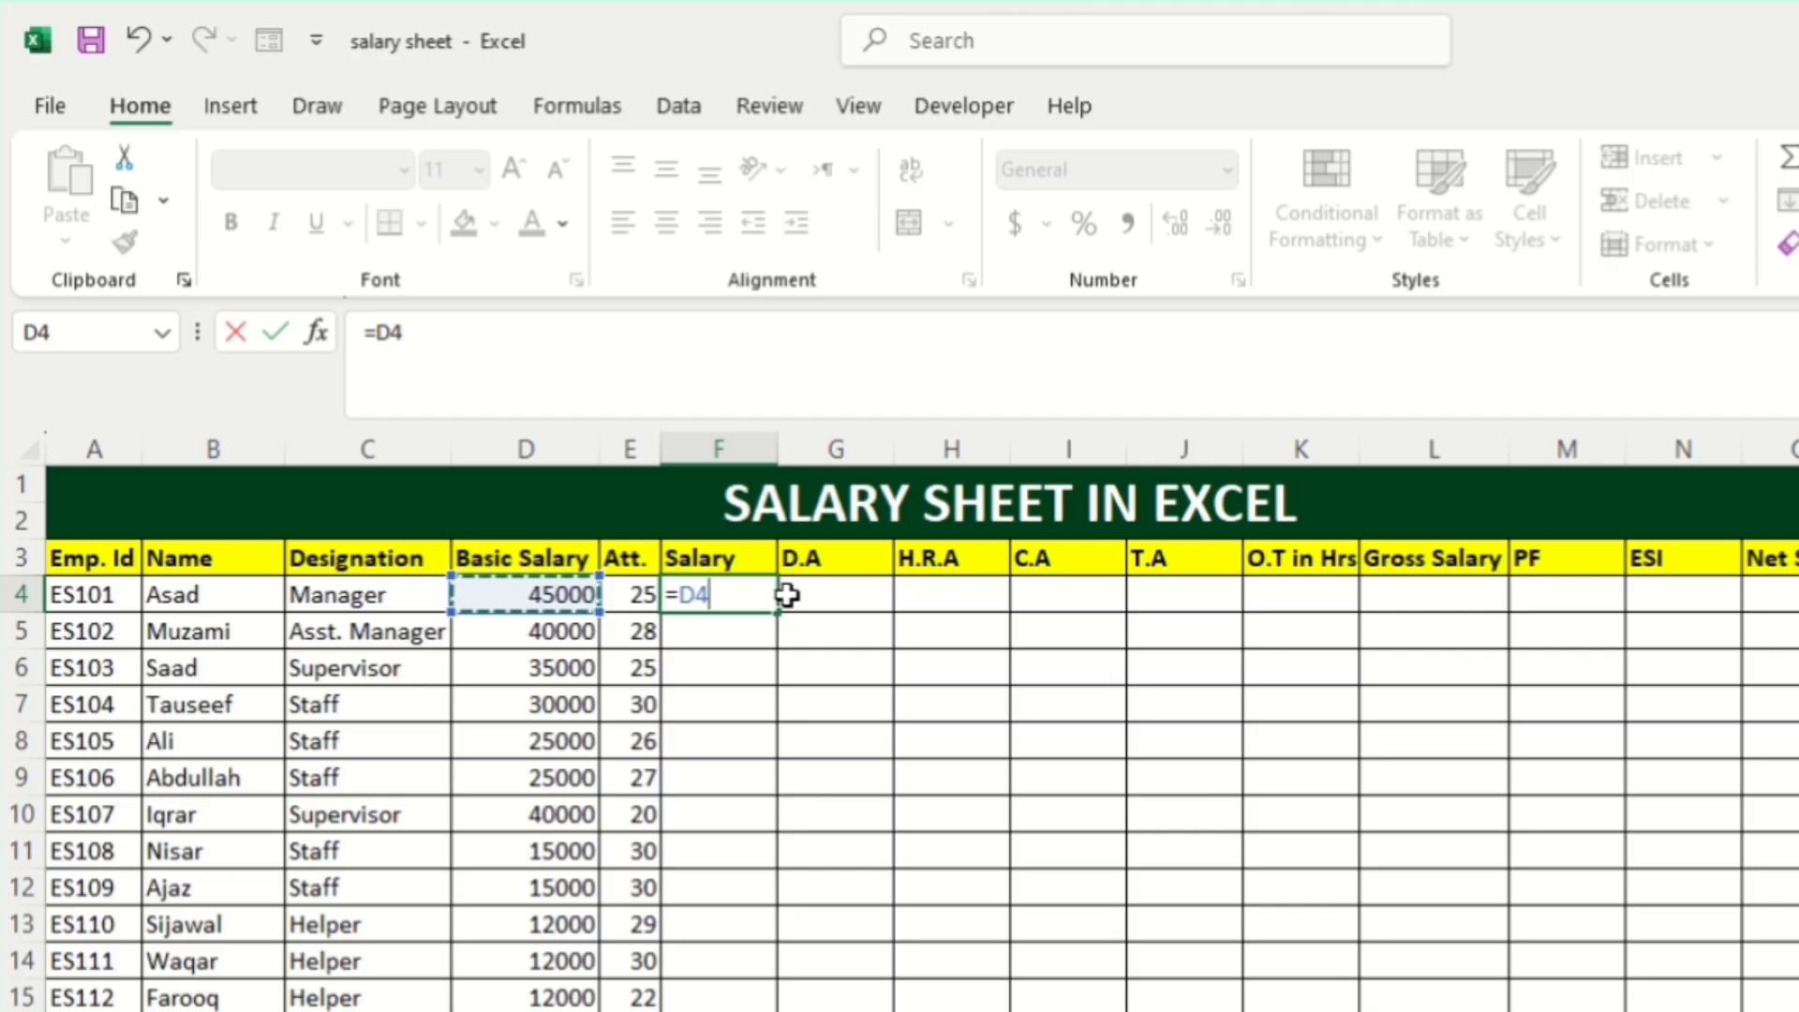
text(/30*)
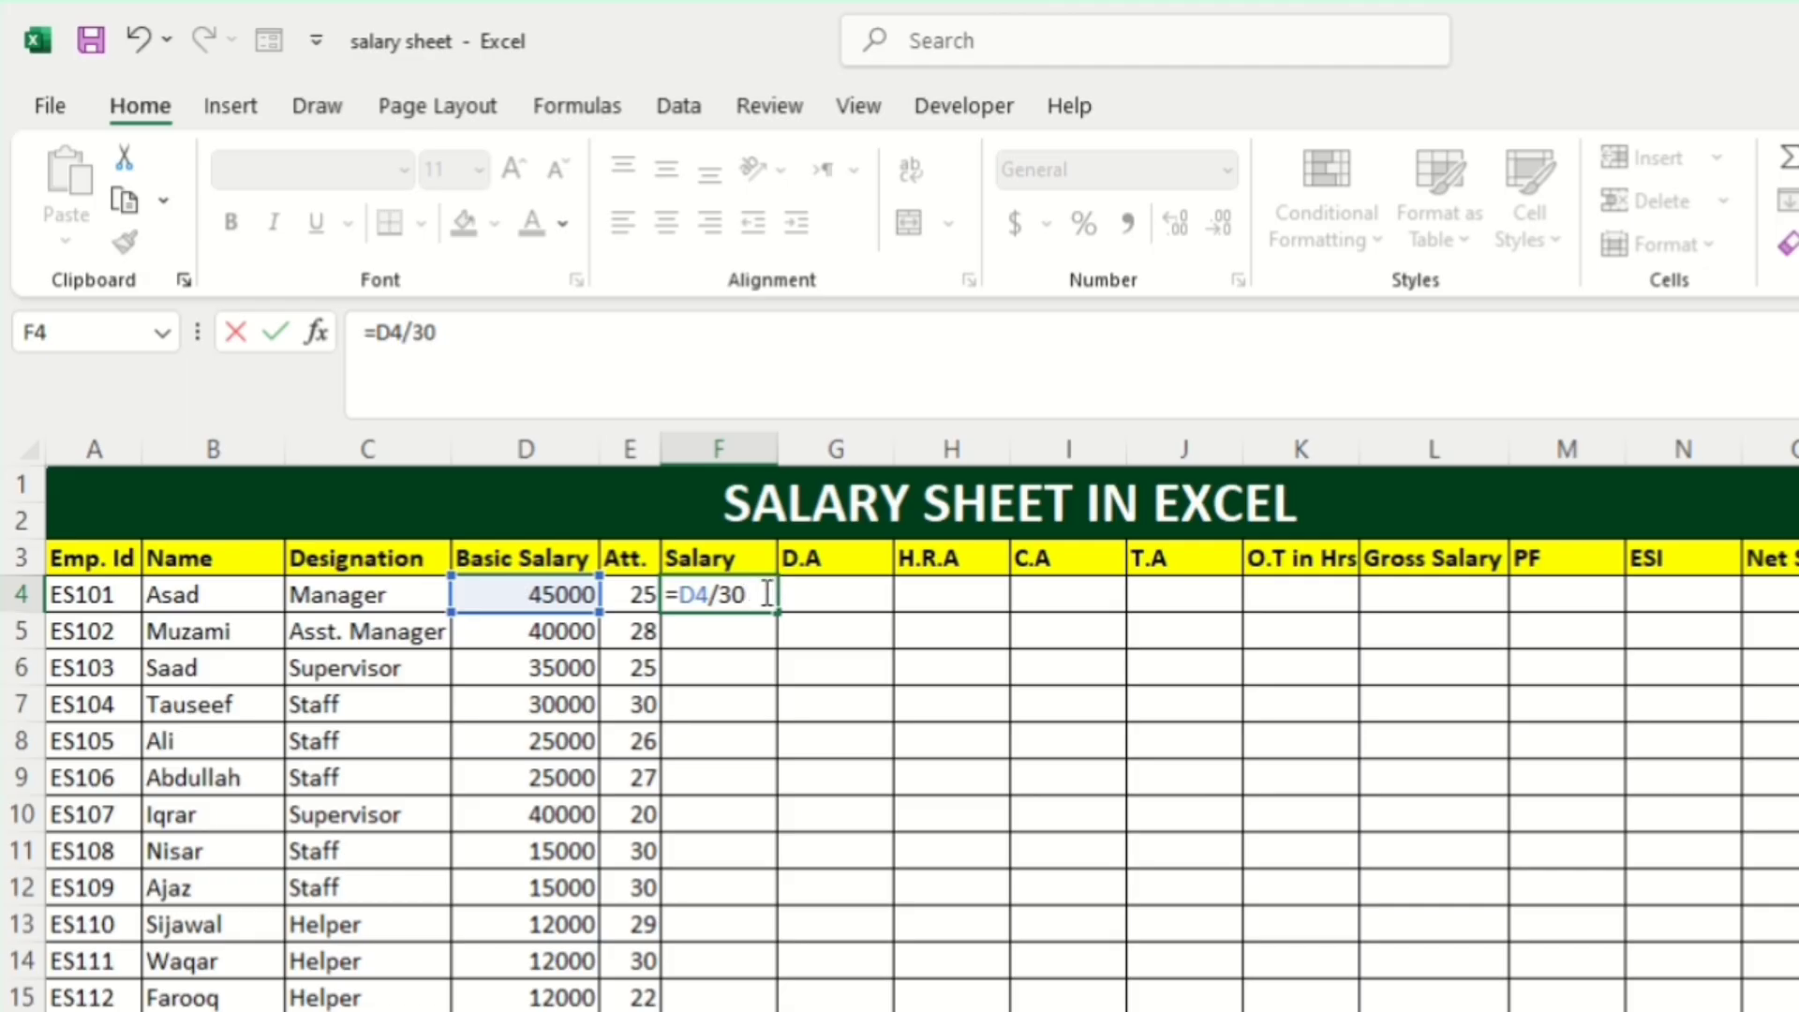
click(638, 594)
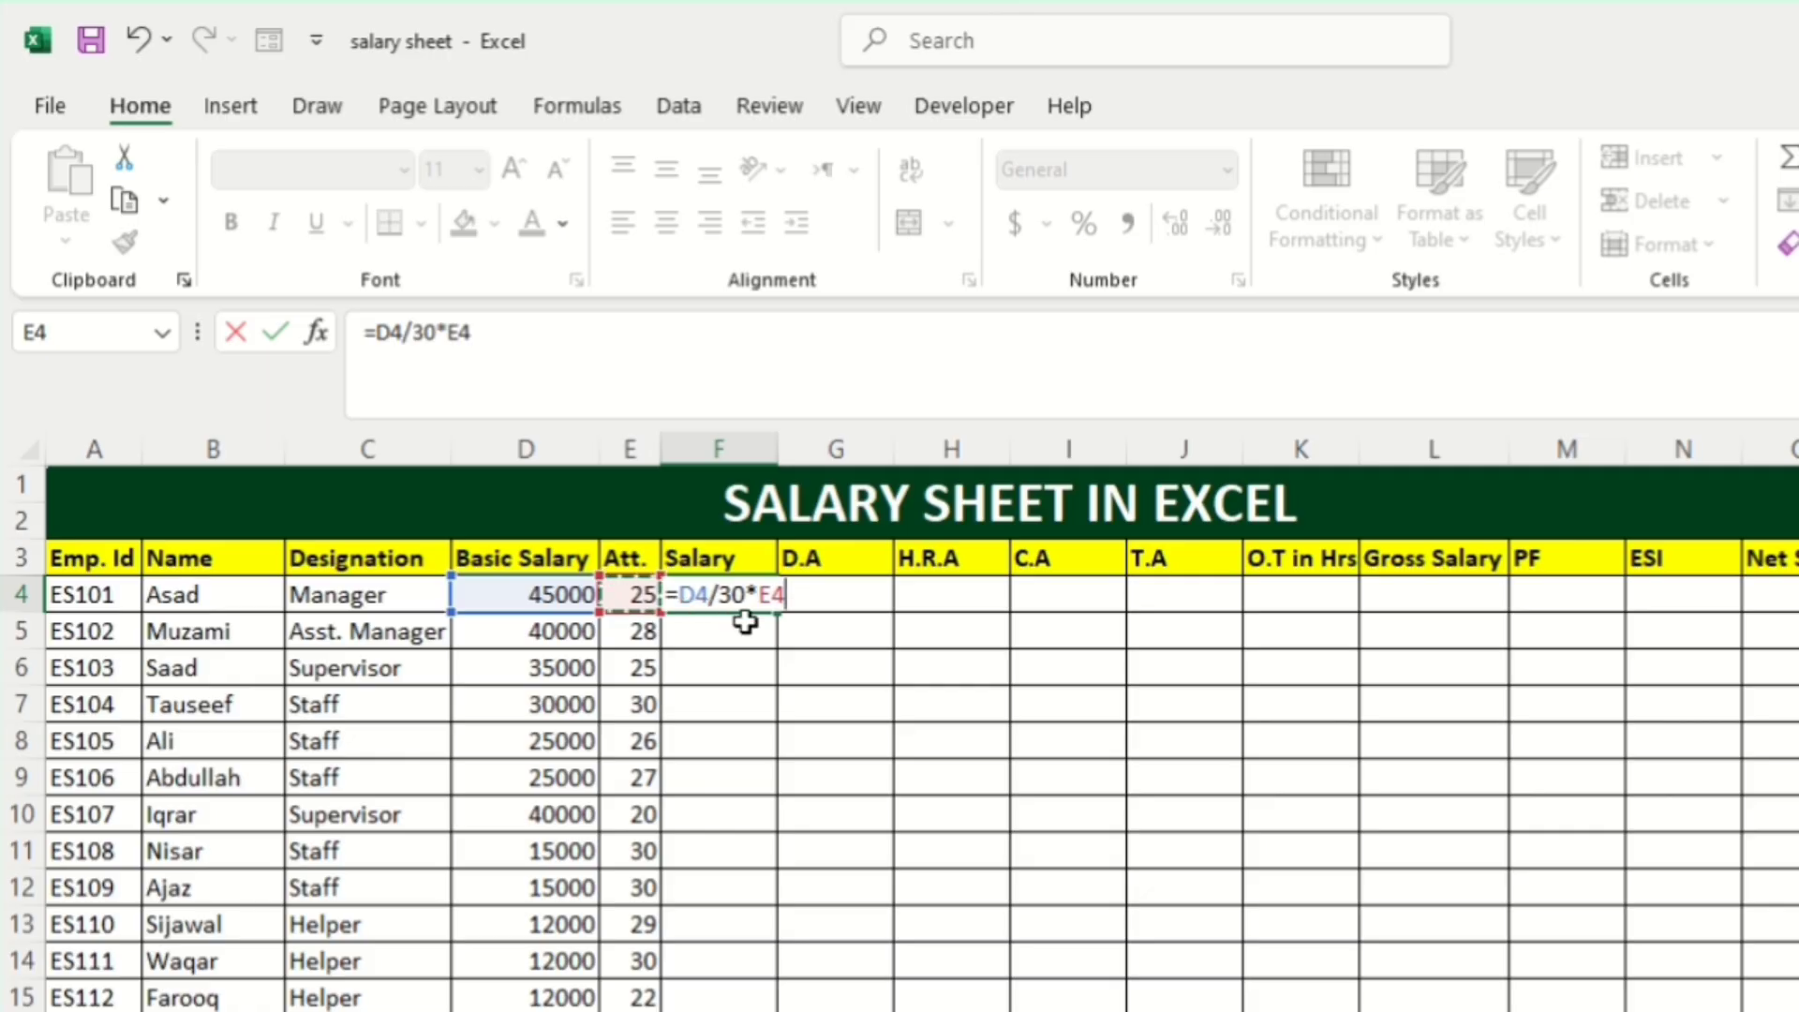
key(Return)
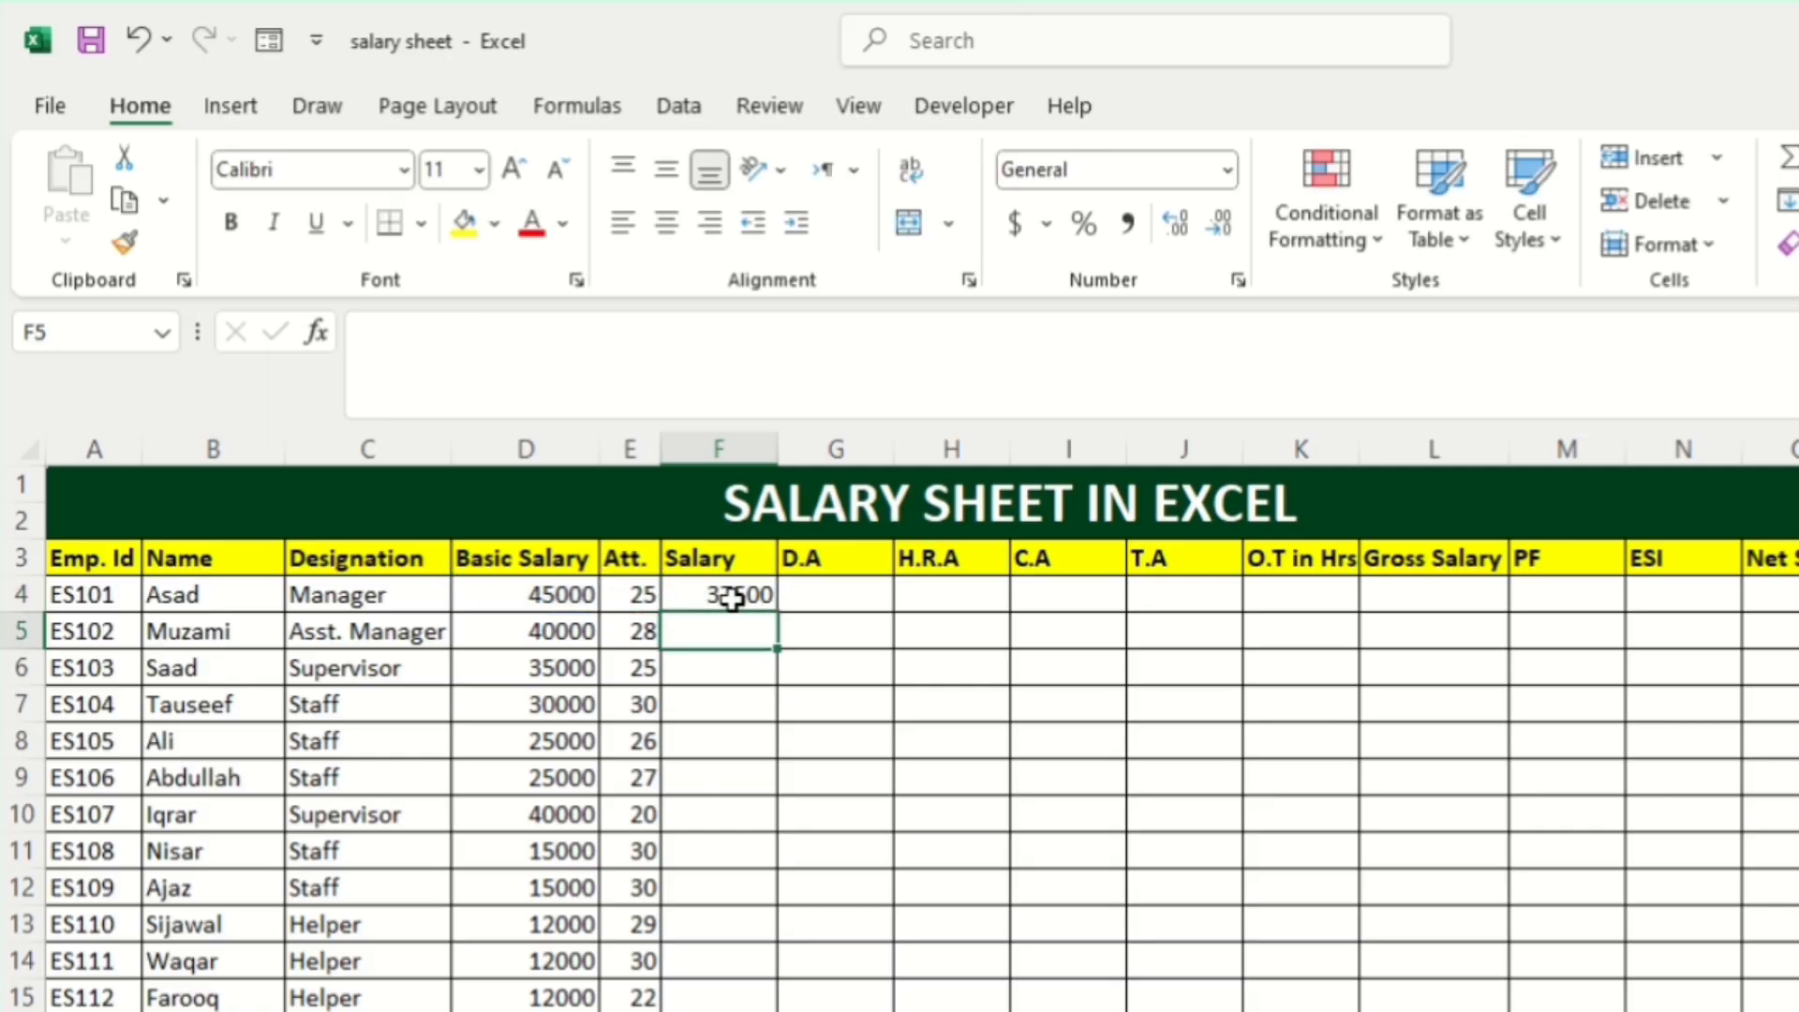
Copy the salary formula from F4 down to F16 and show the results without decimal places.
click(757, 596)
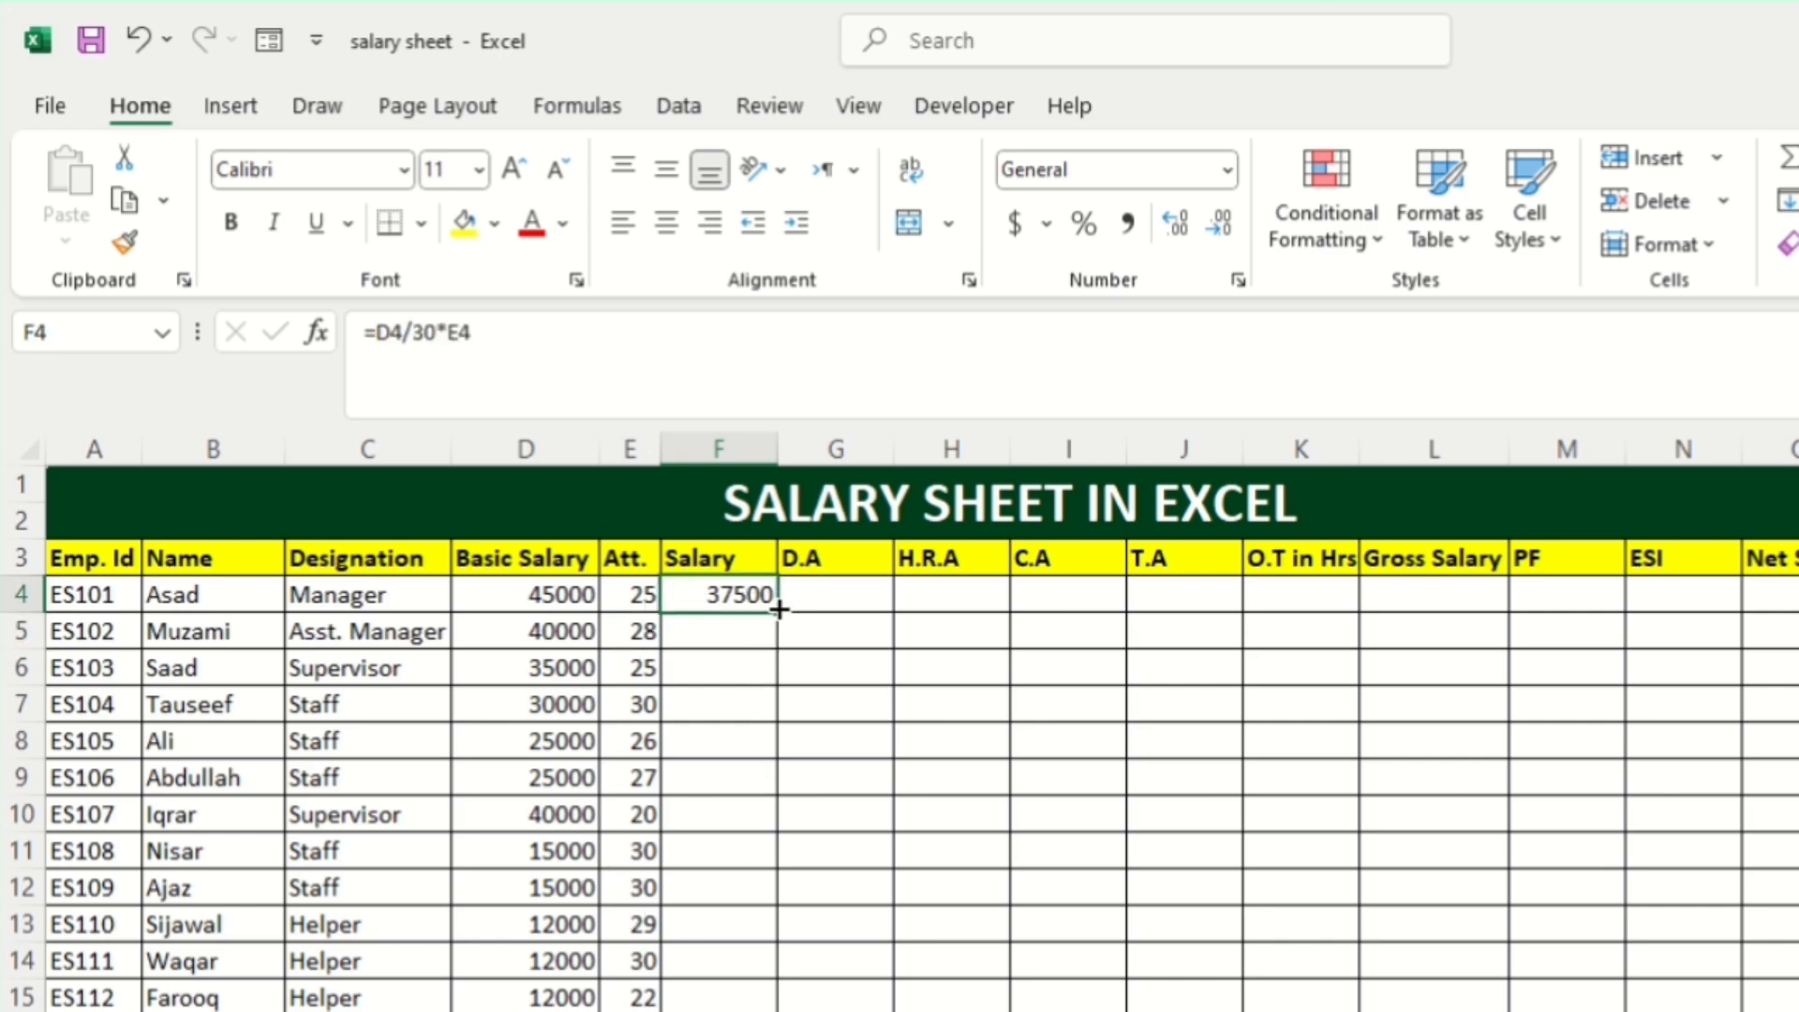
drag(778, 611, 776, 1010)
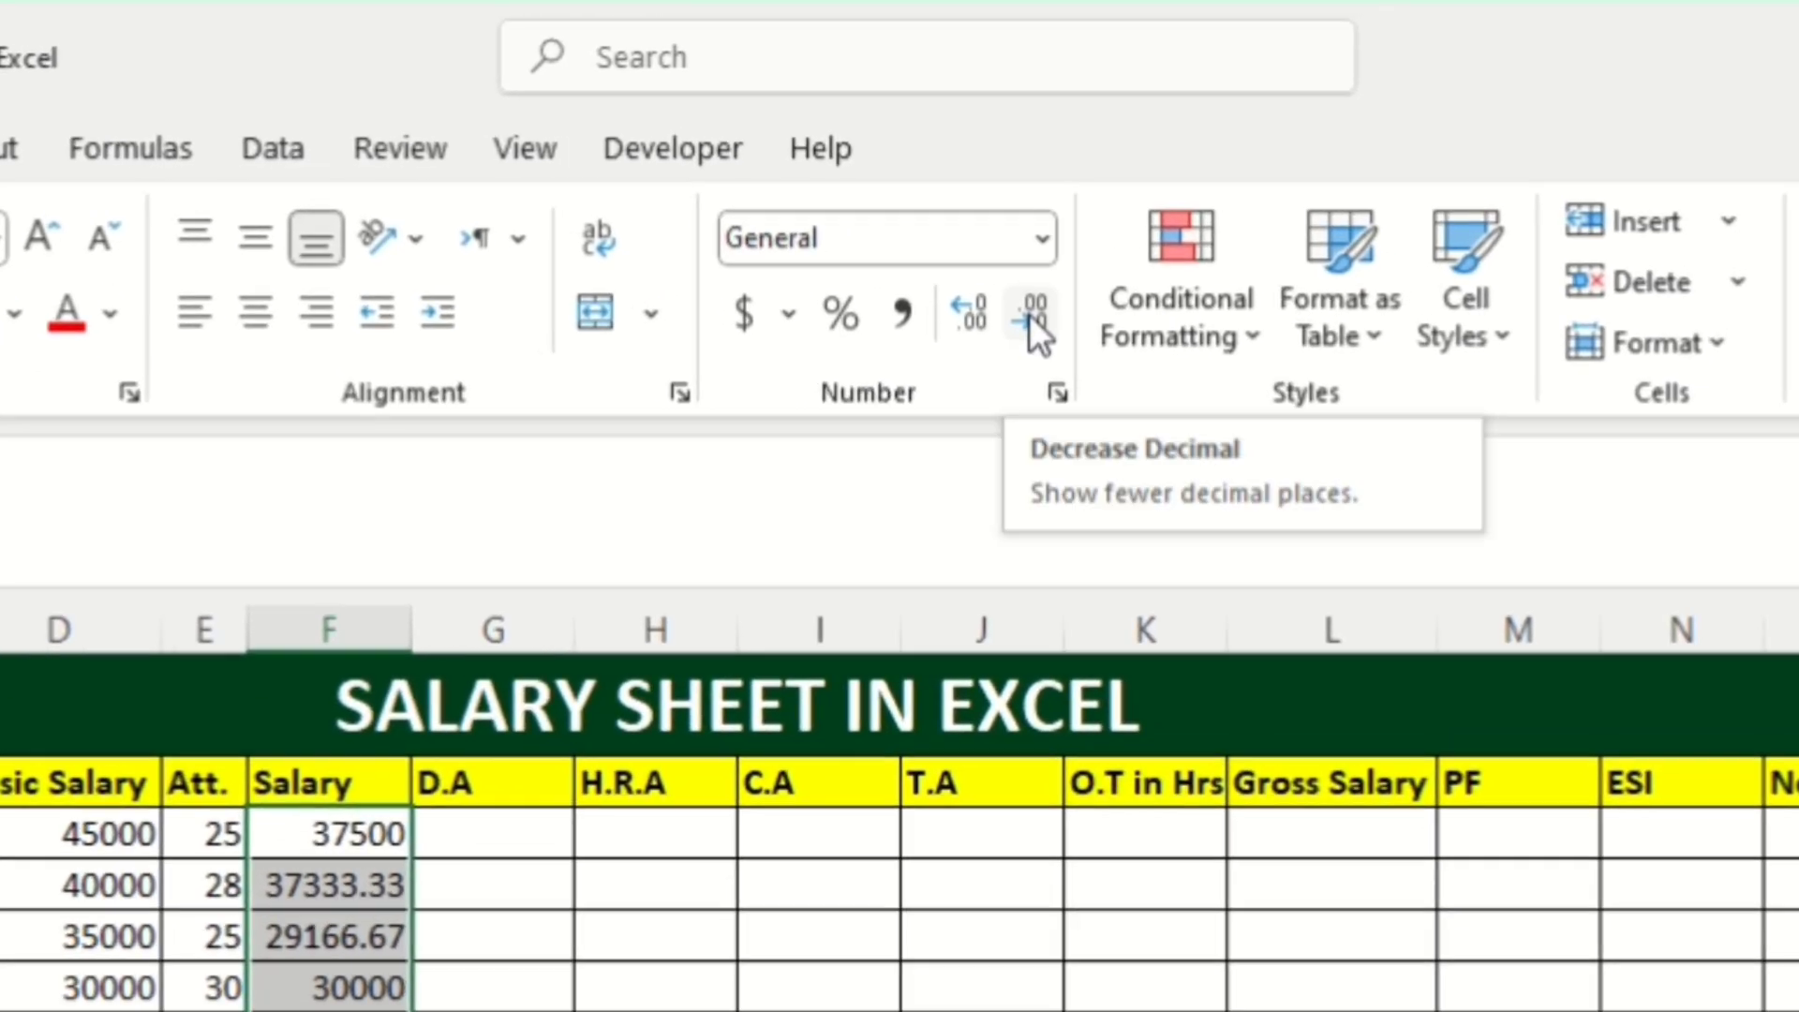
click(1029, 313)
click(1029, 313)
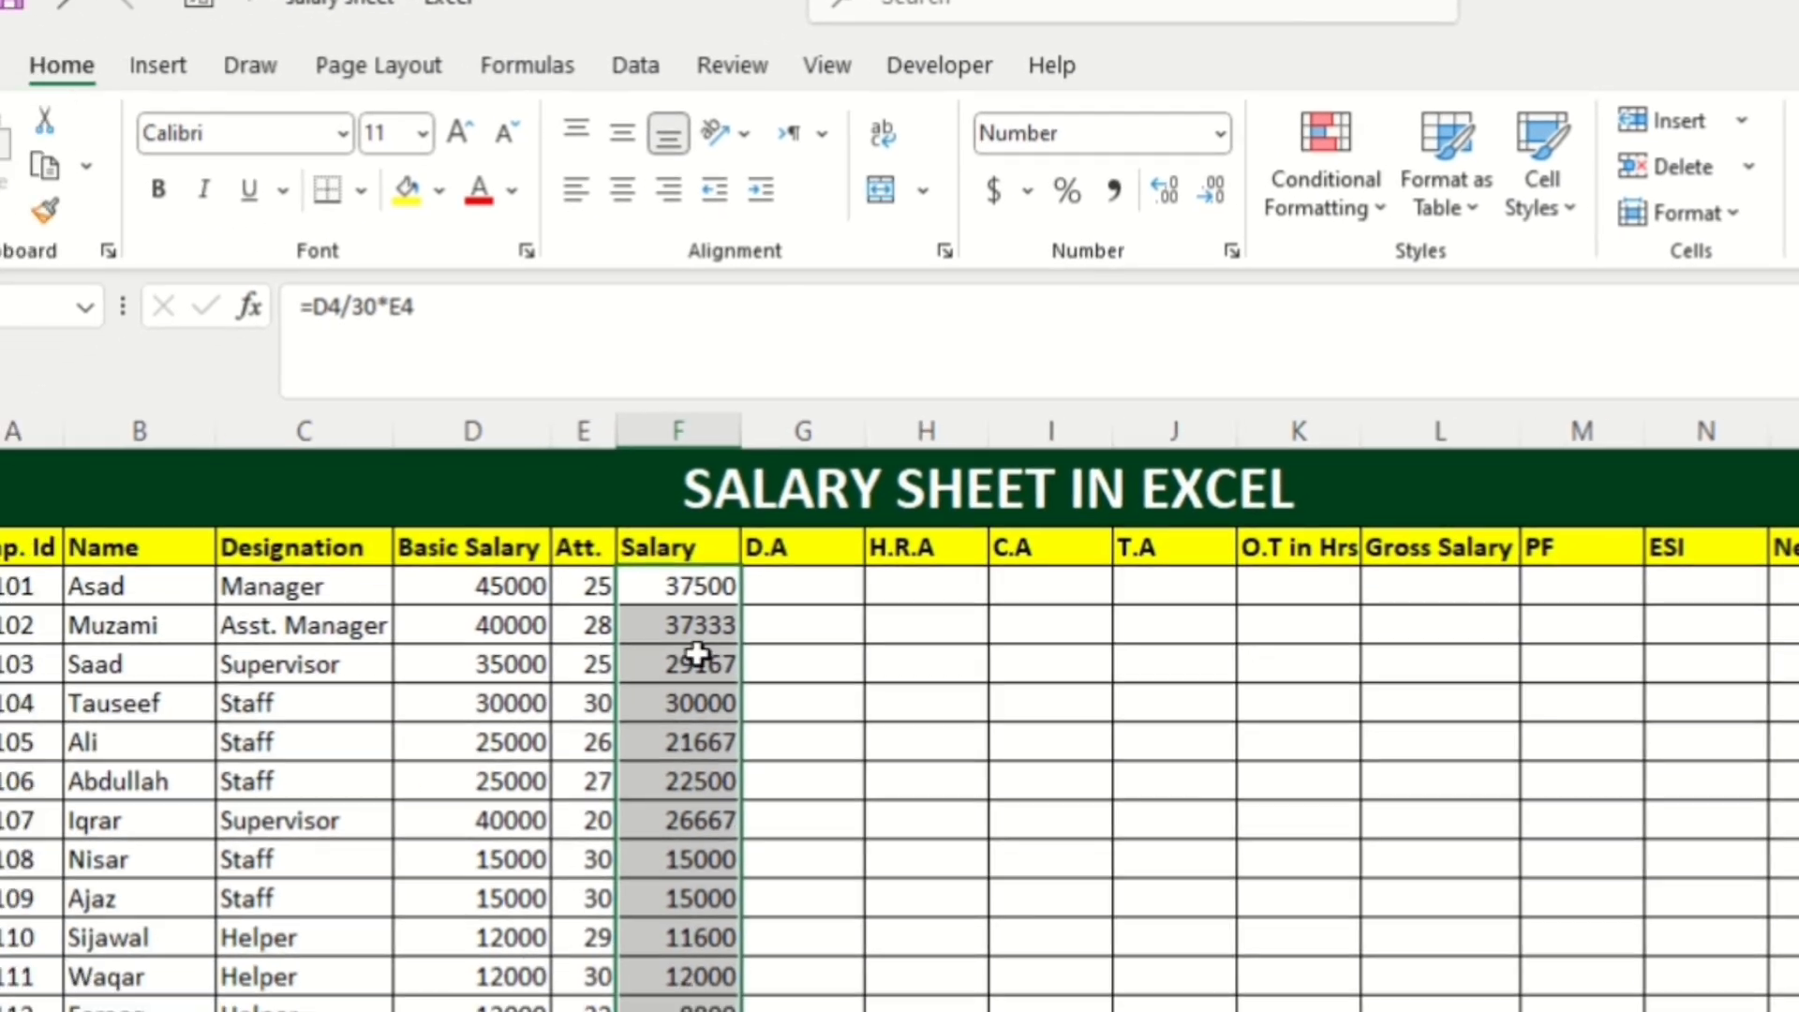
click(333, 833)
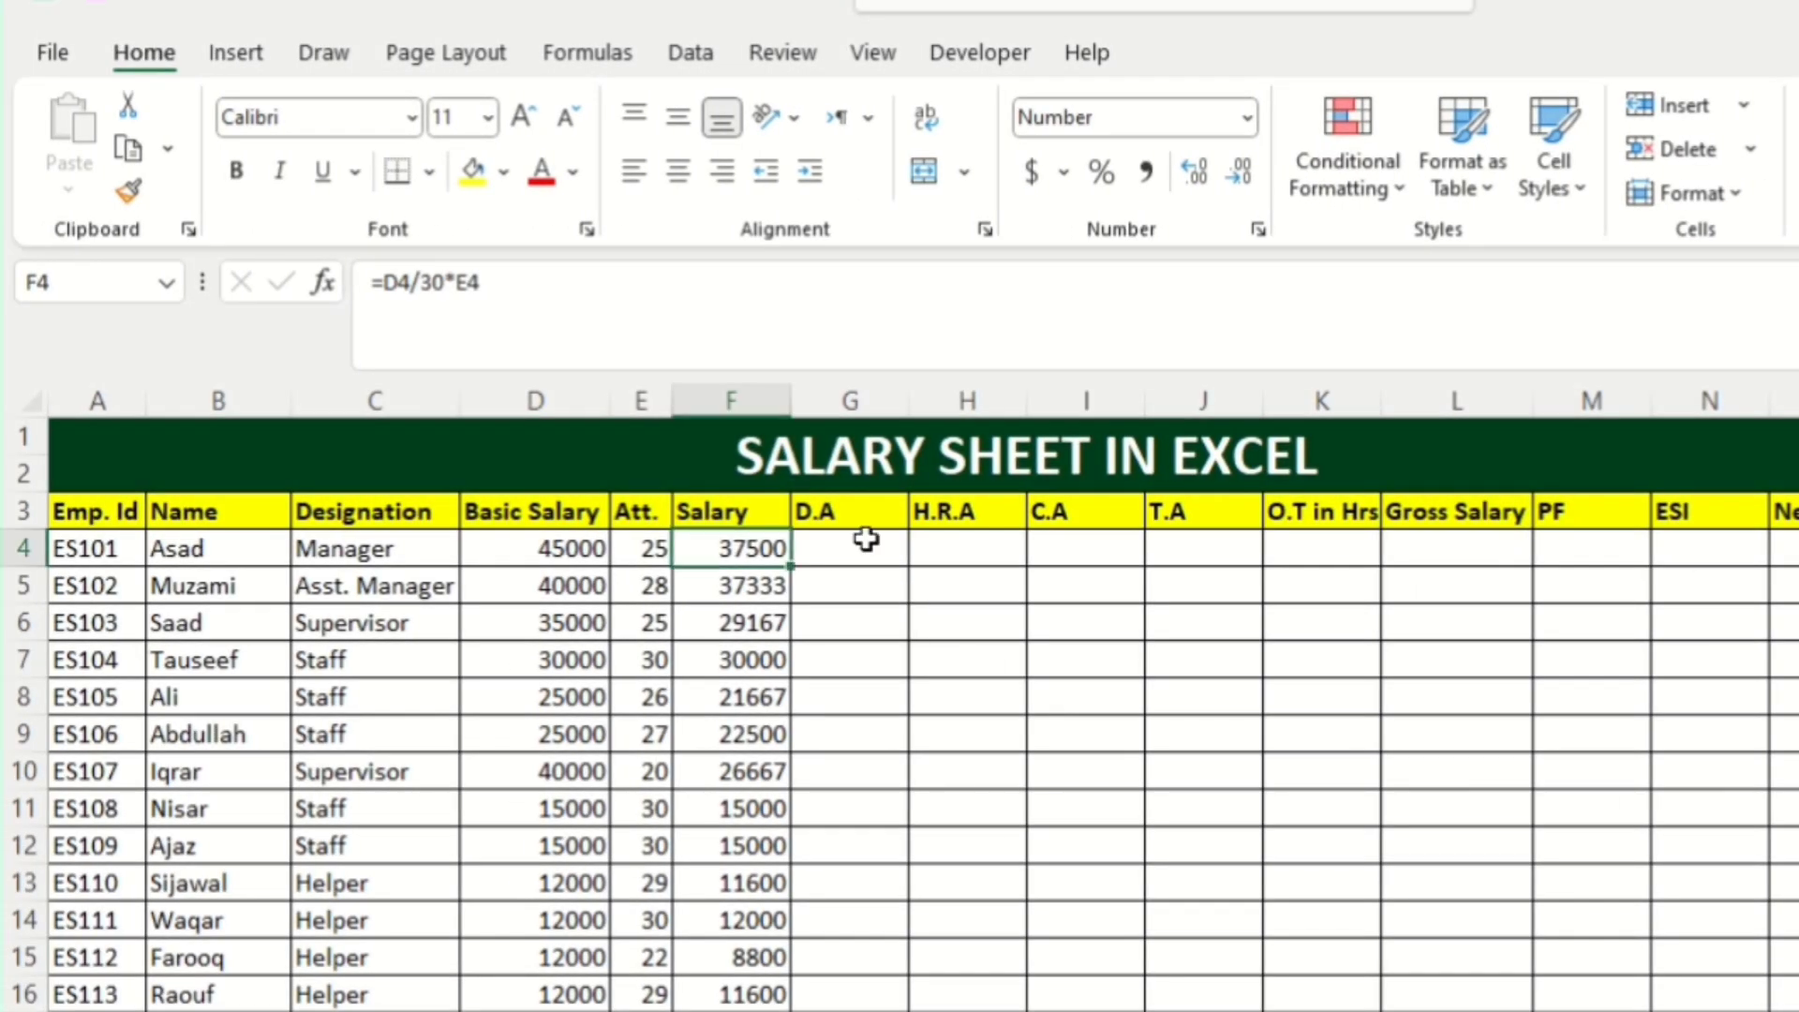
Enter a D.A of 300 in G4 and fill it down the column to G16.
click(866, 538)
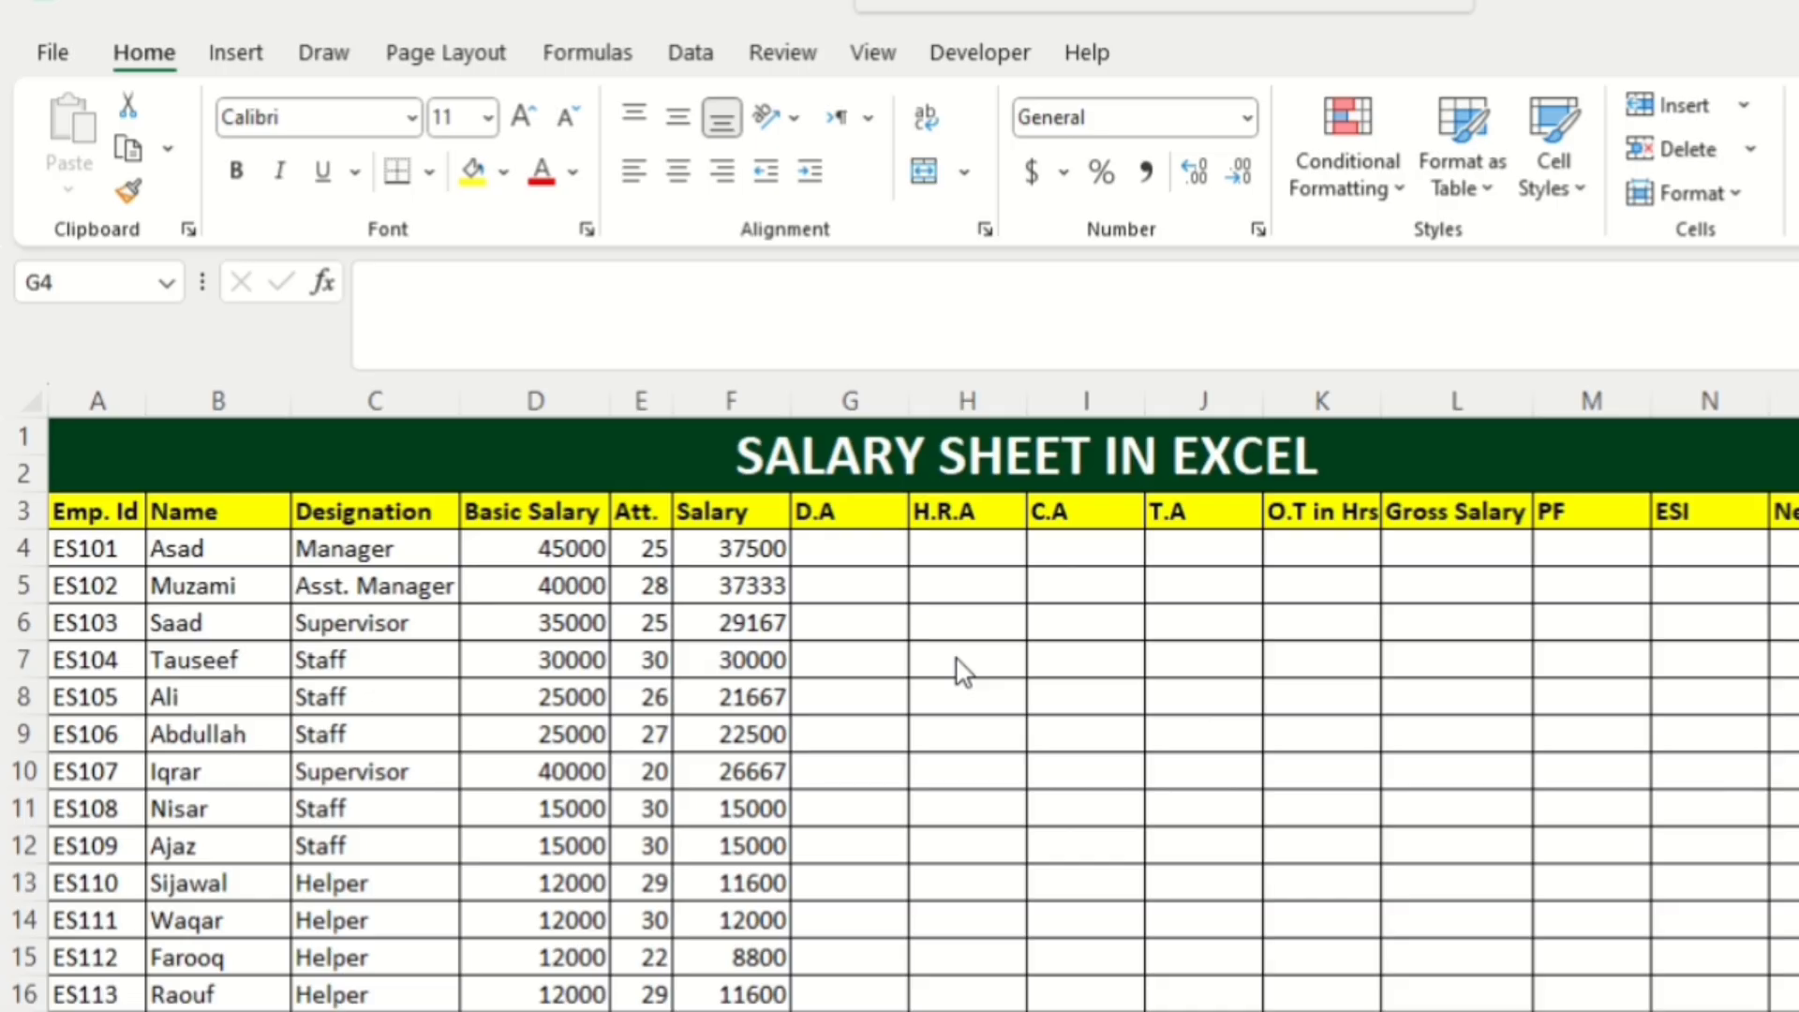
click(843, 553)
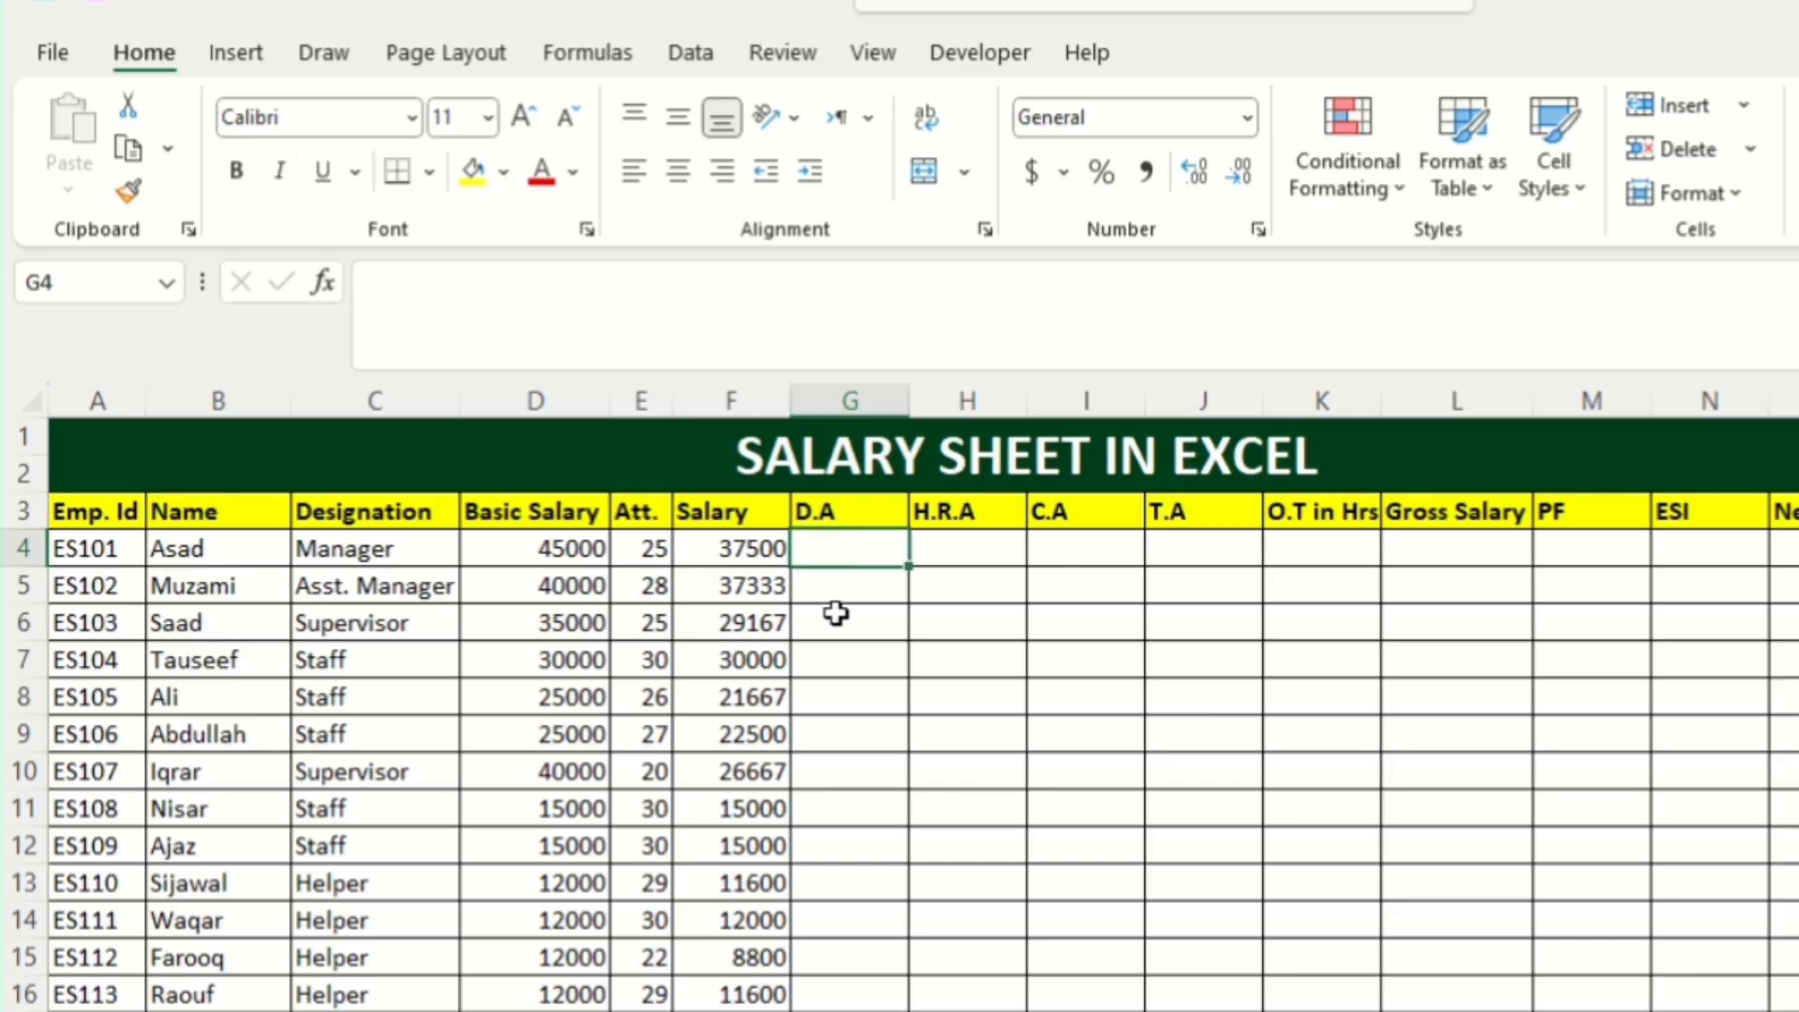
text(300)
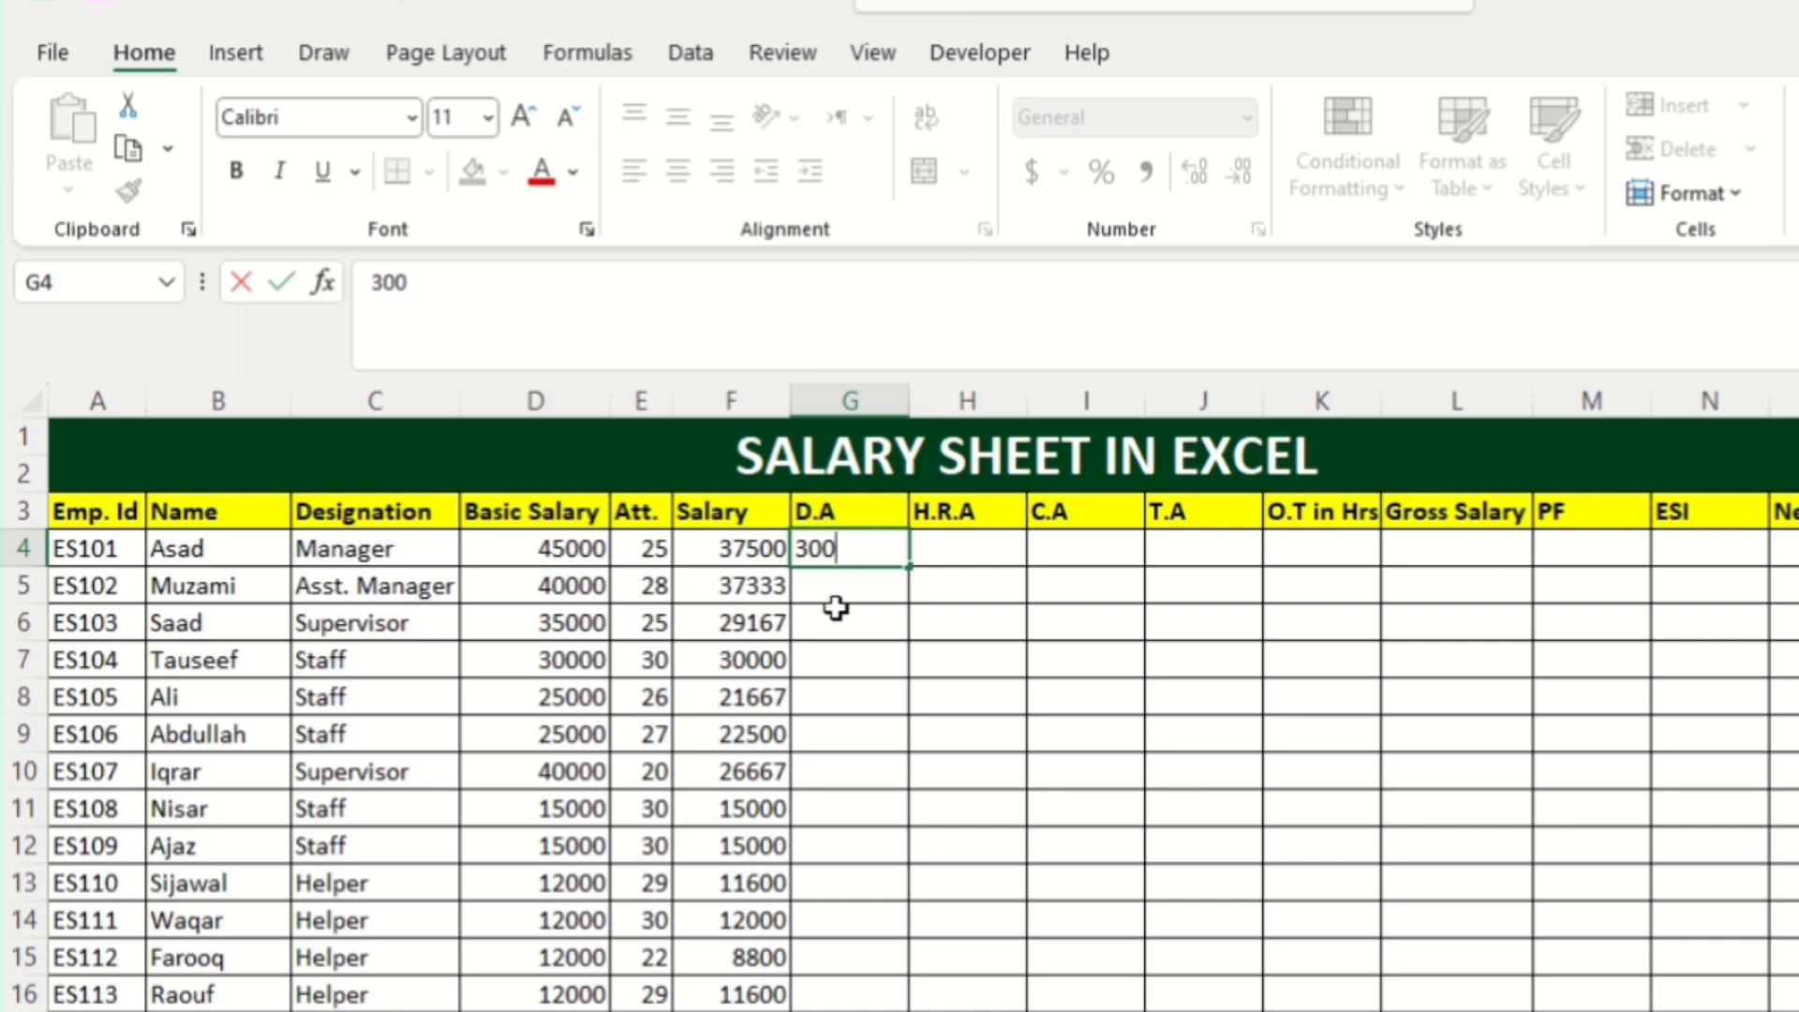
double_click(912, 565)
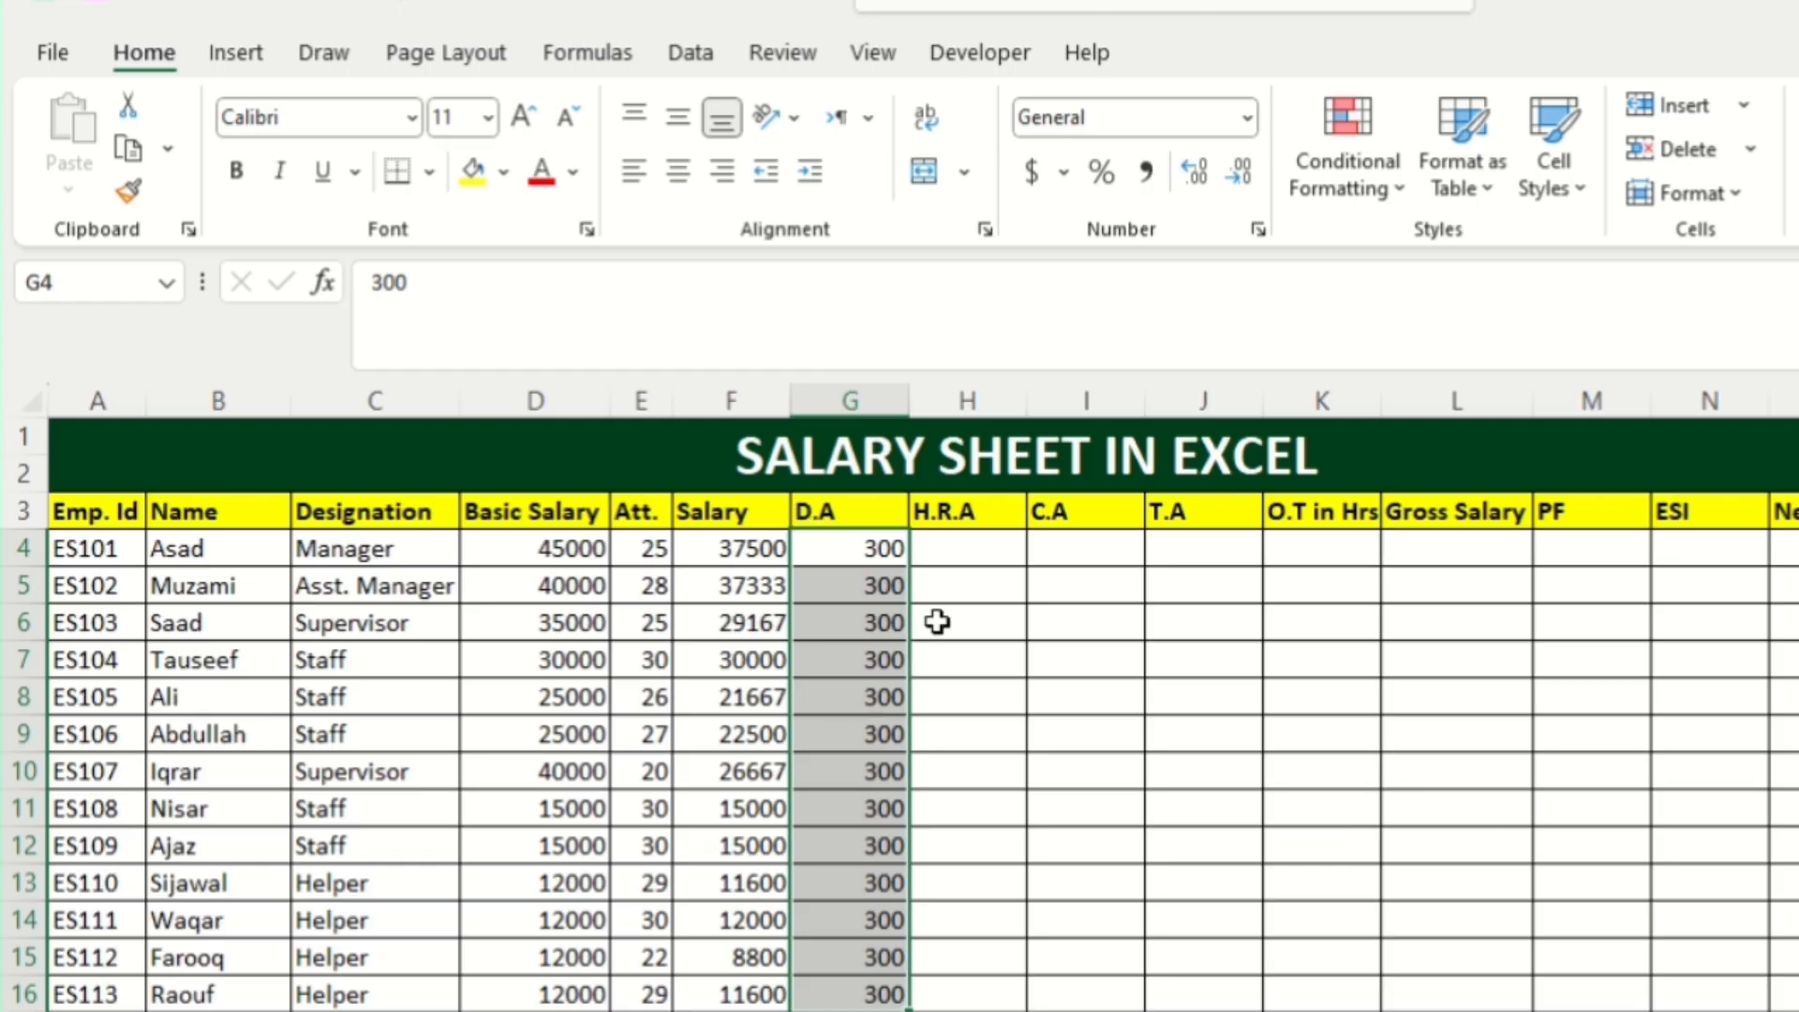
Calculate the first employee's H.R.A in H4 with the formula =D4*18% and fill it down the column to H16.
click(950, 559)
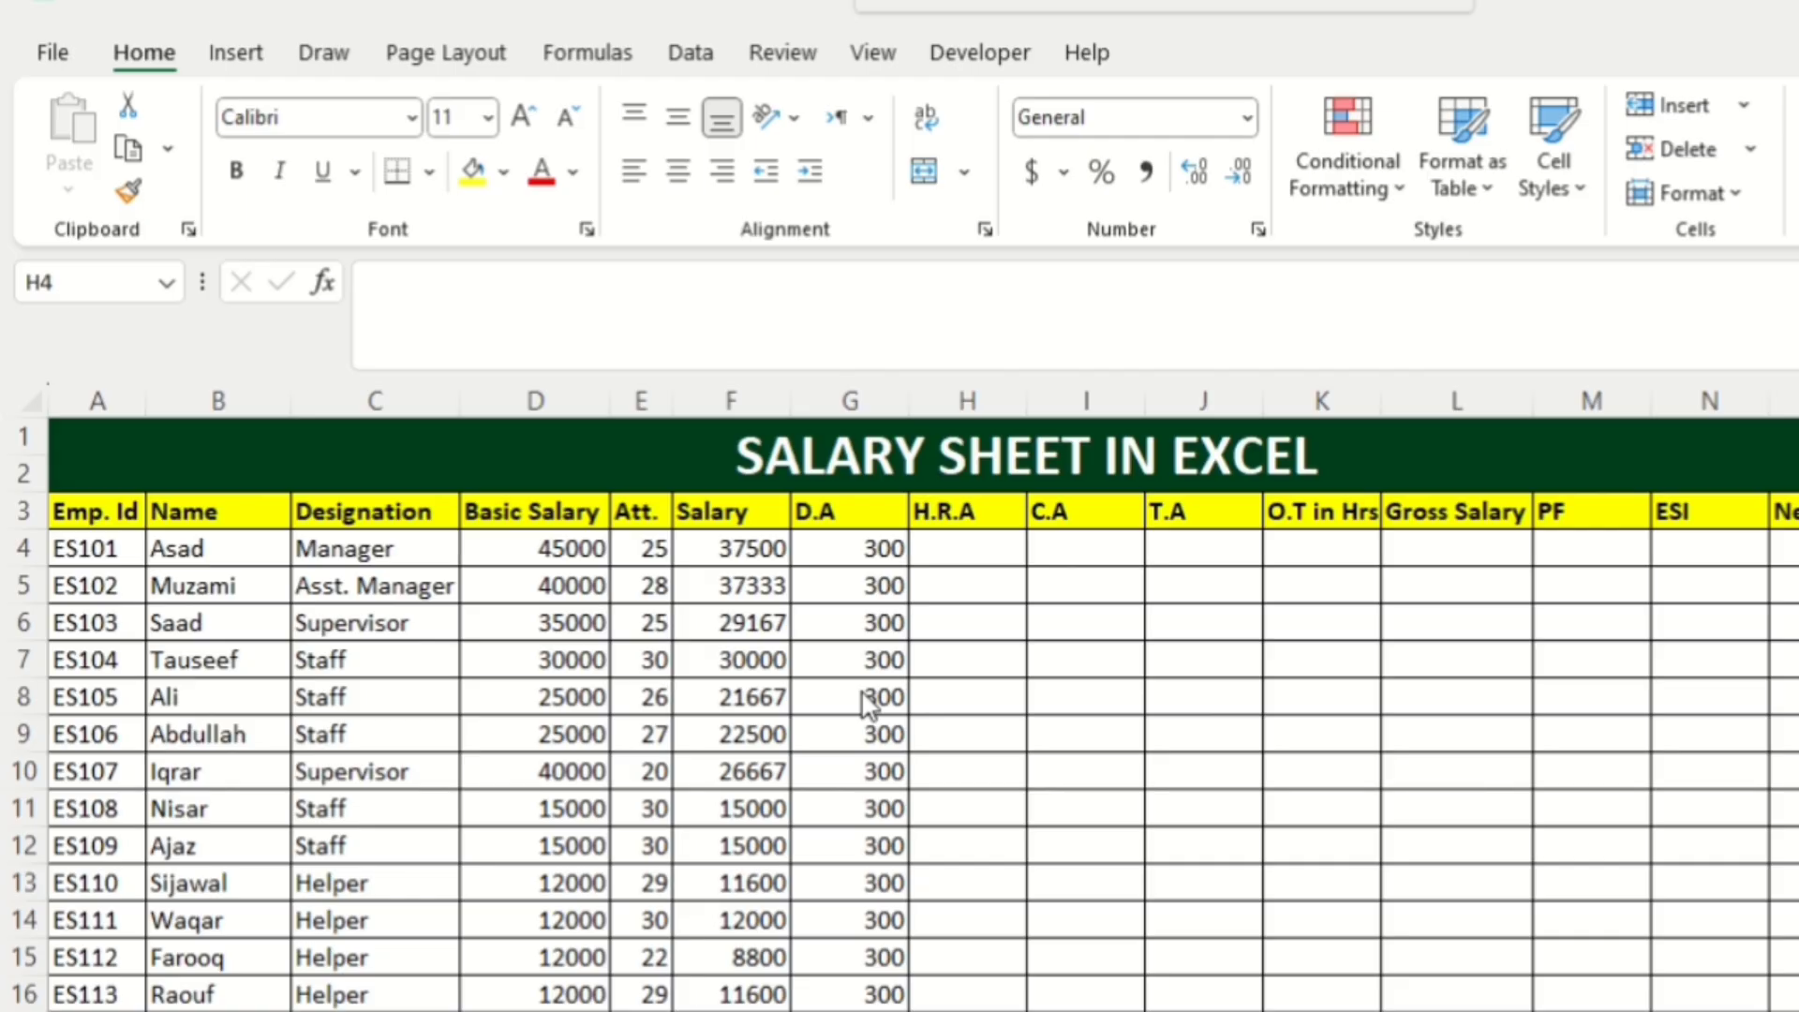
click(964, 547)
click(942, 552)
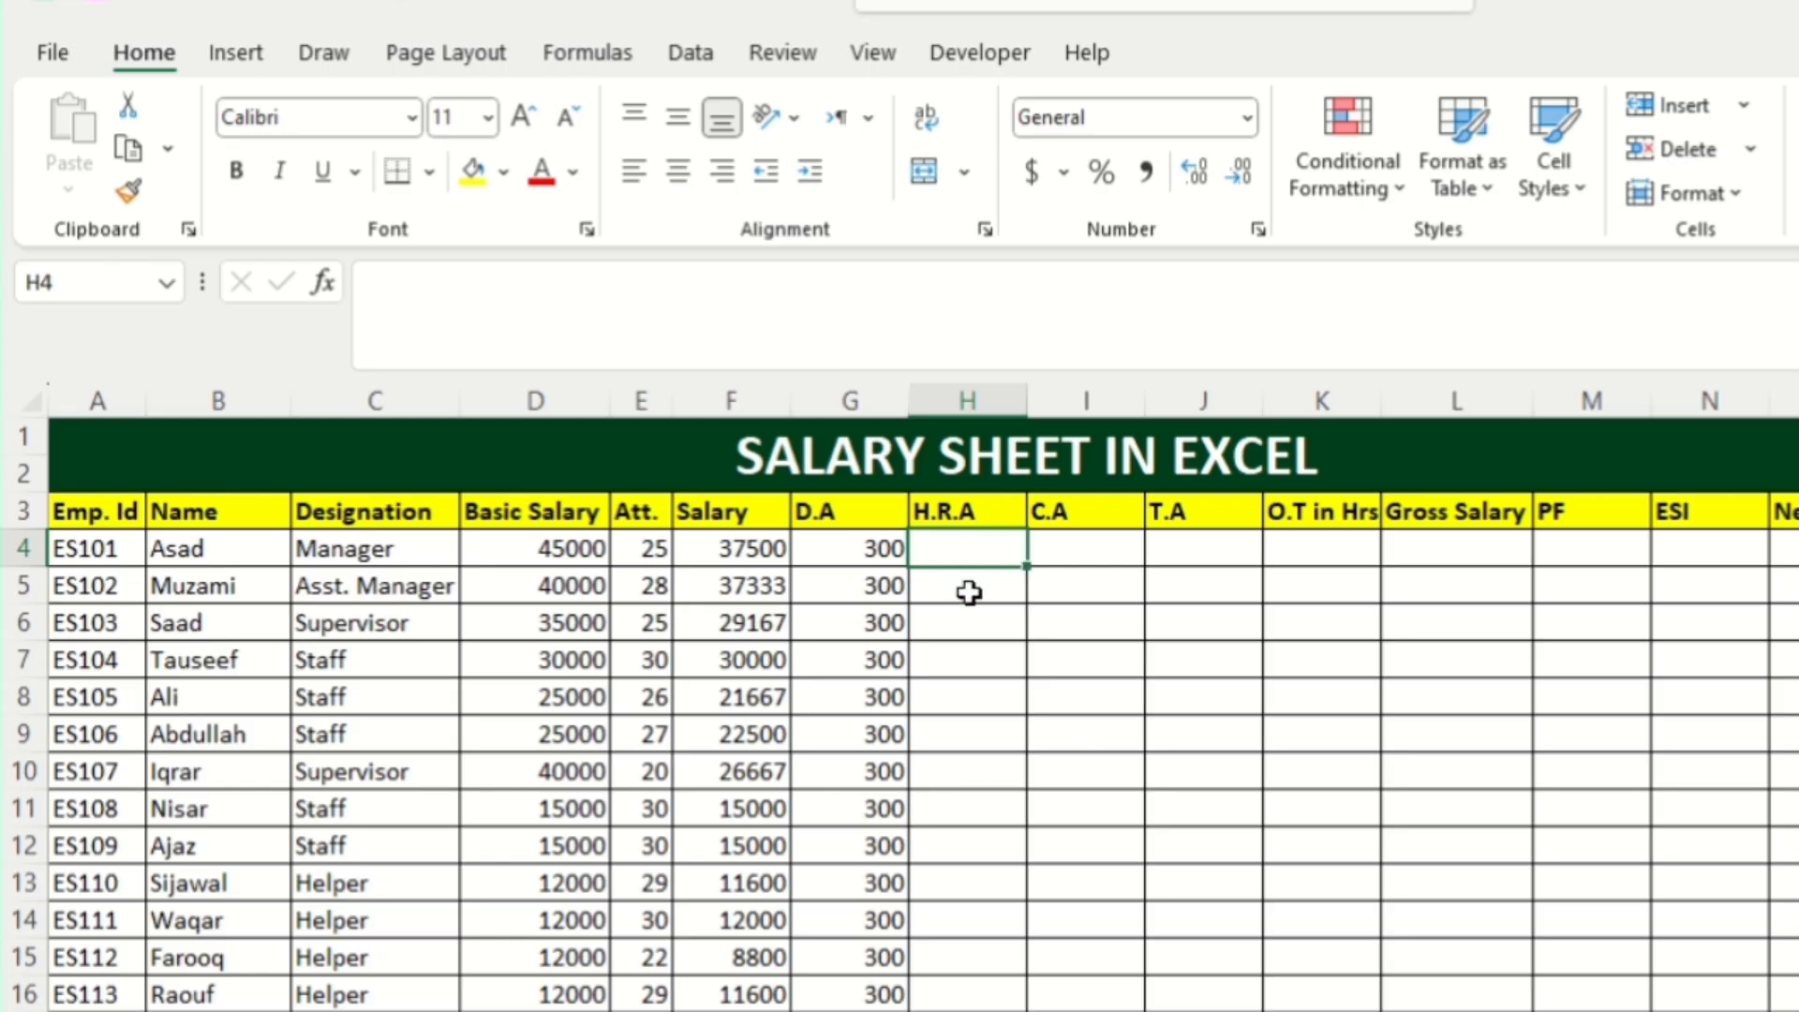
text(=)
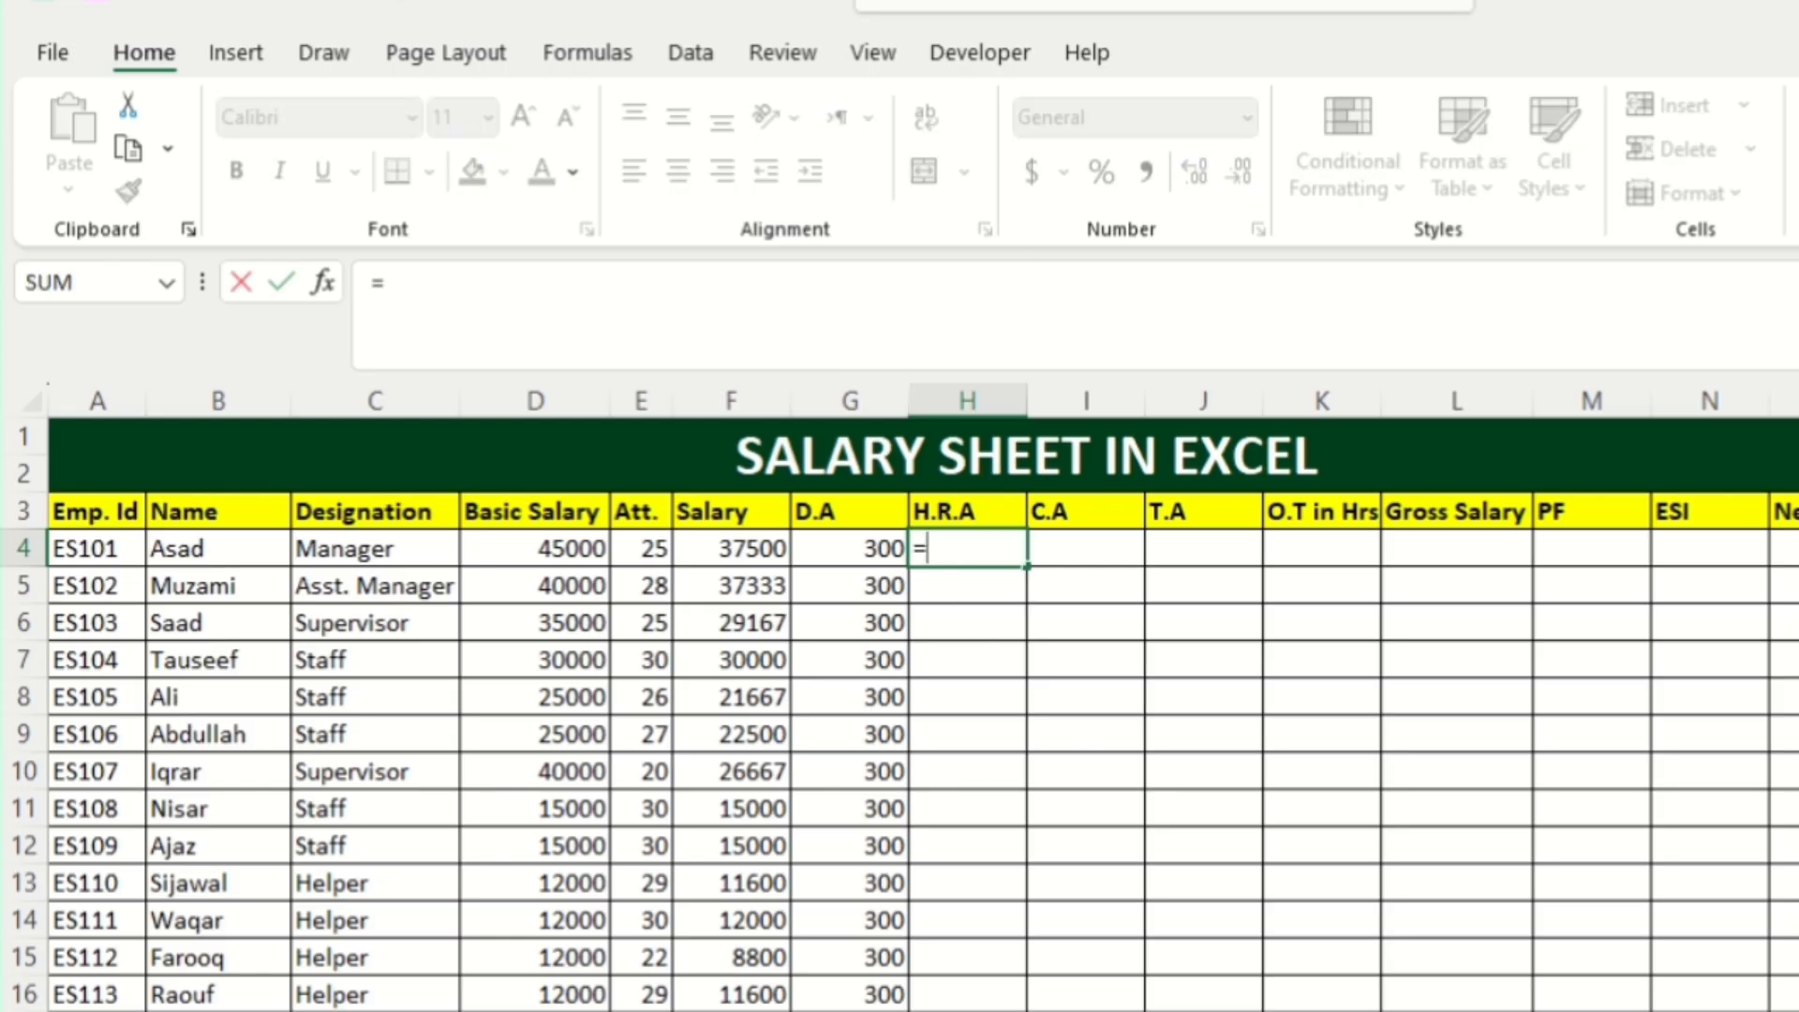
click(570, 551)
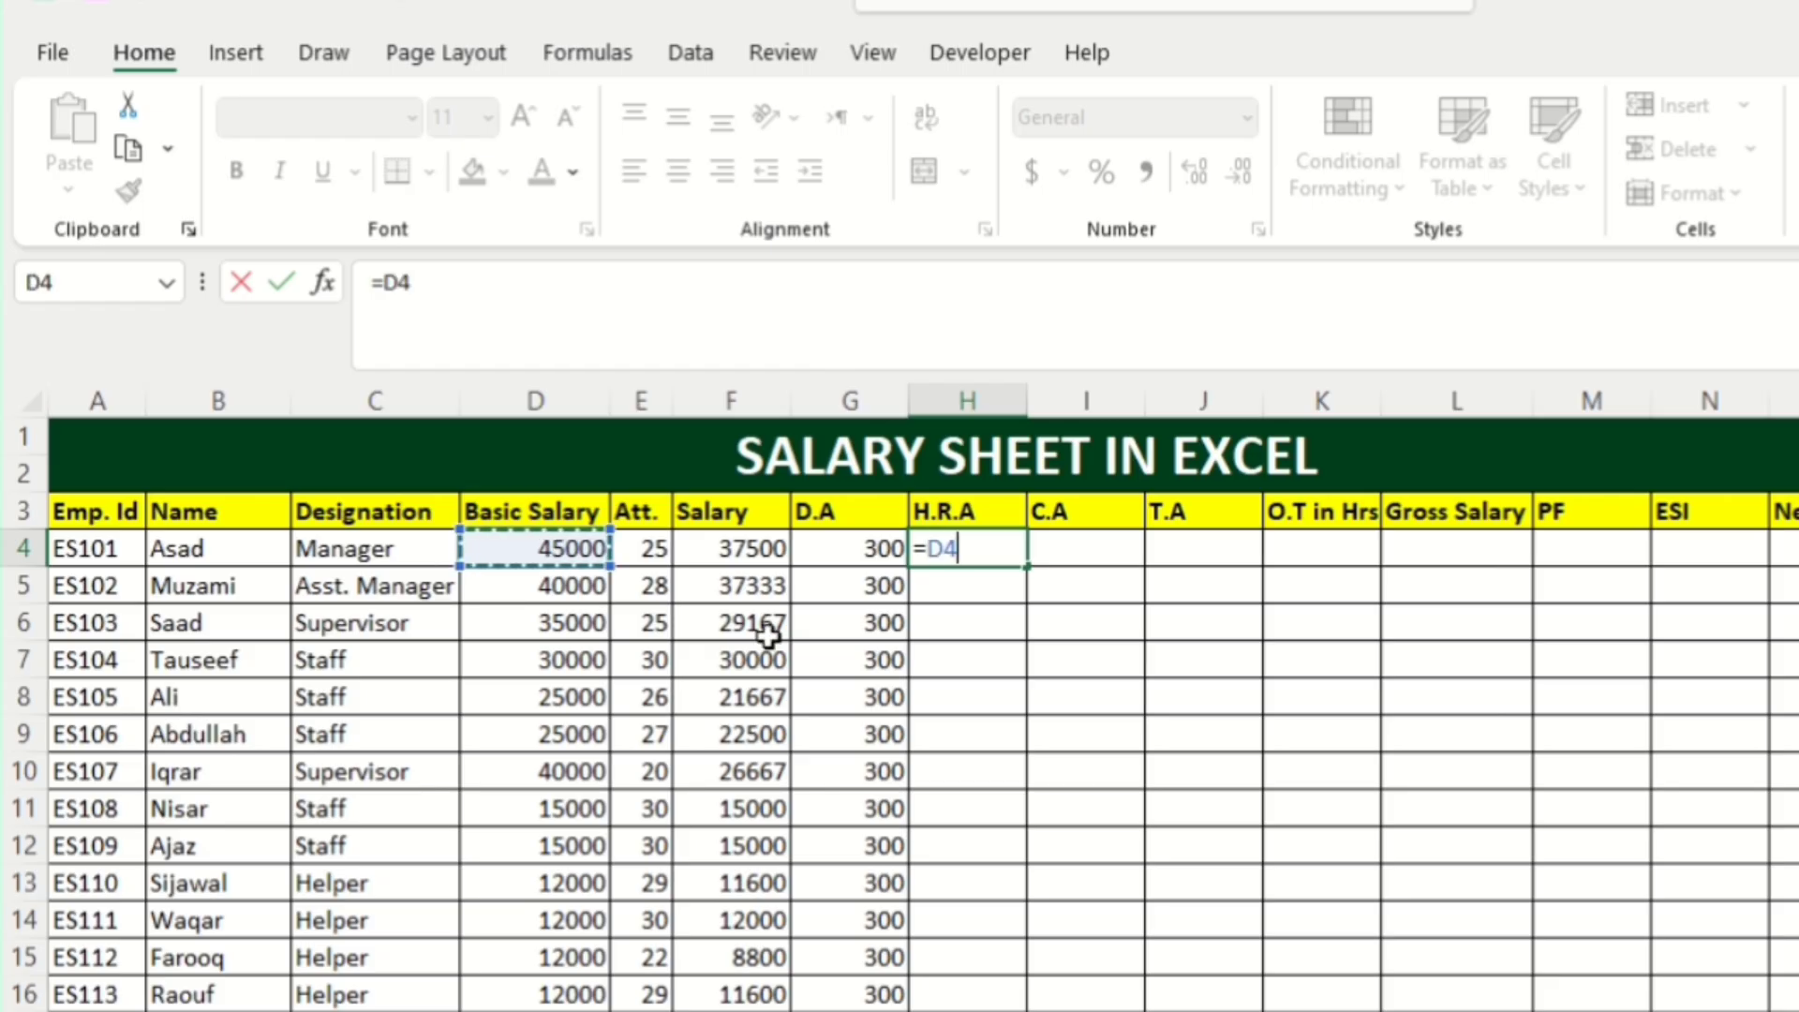
text(*18%)
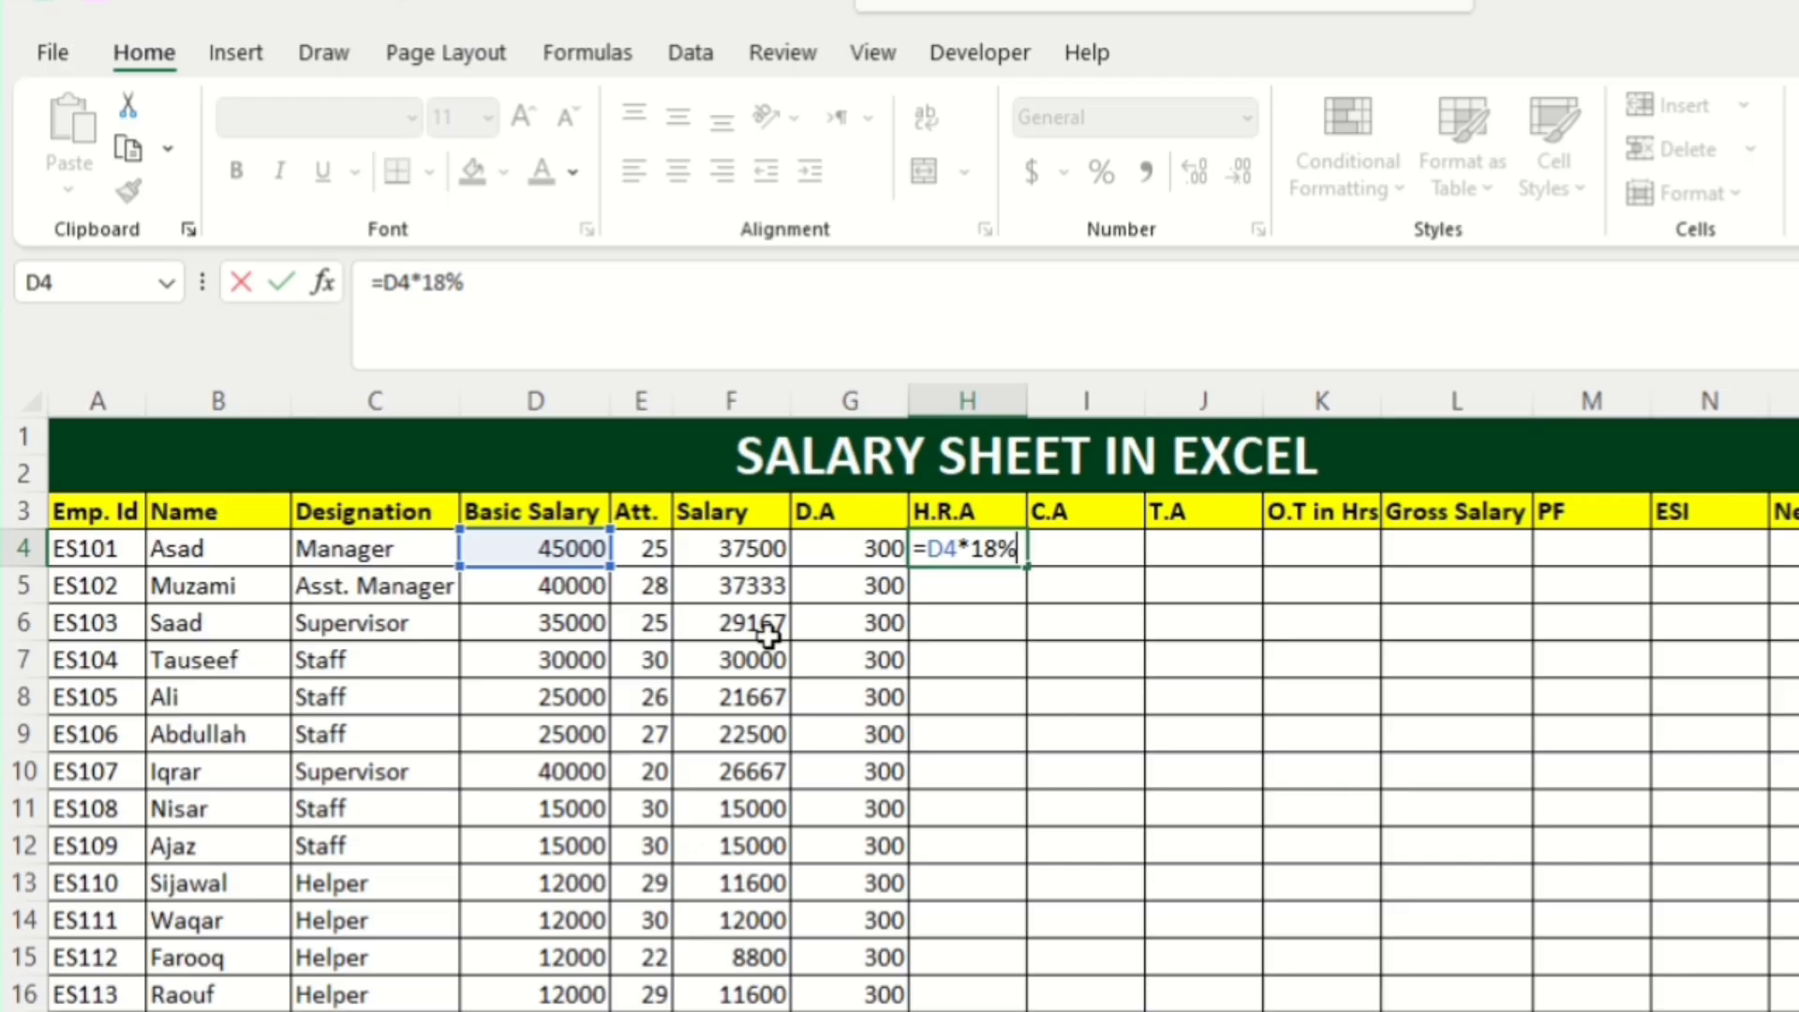
key(Return)
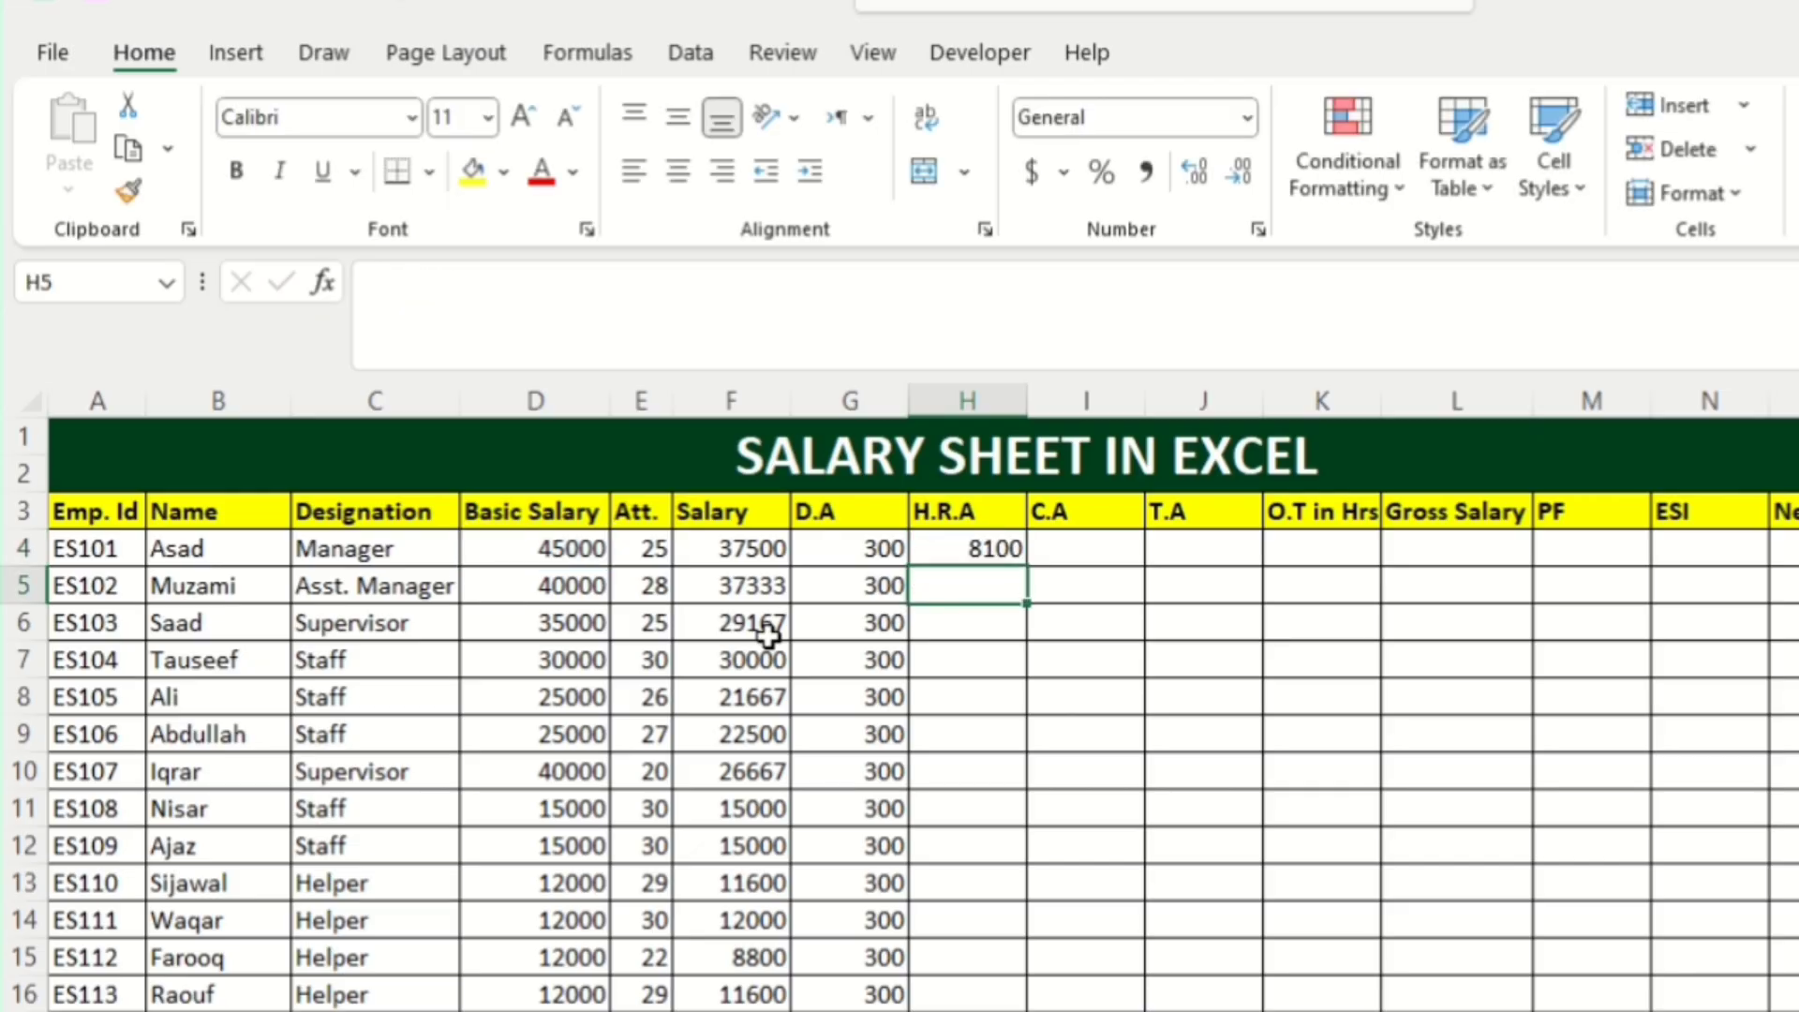
click(1017, 553)
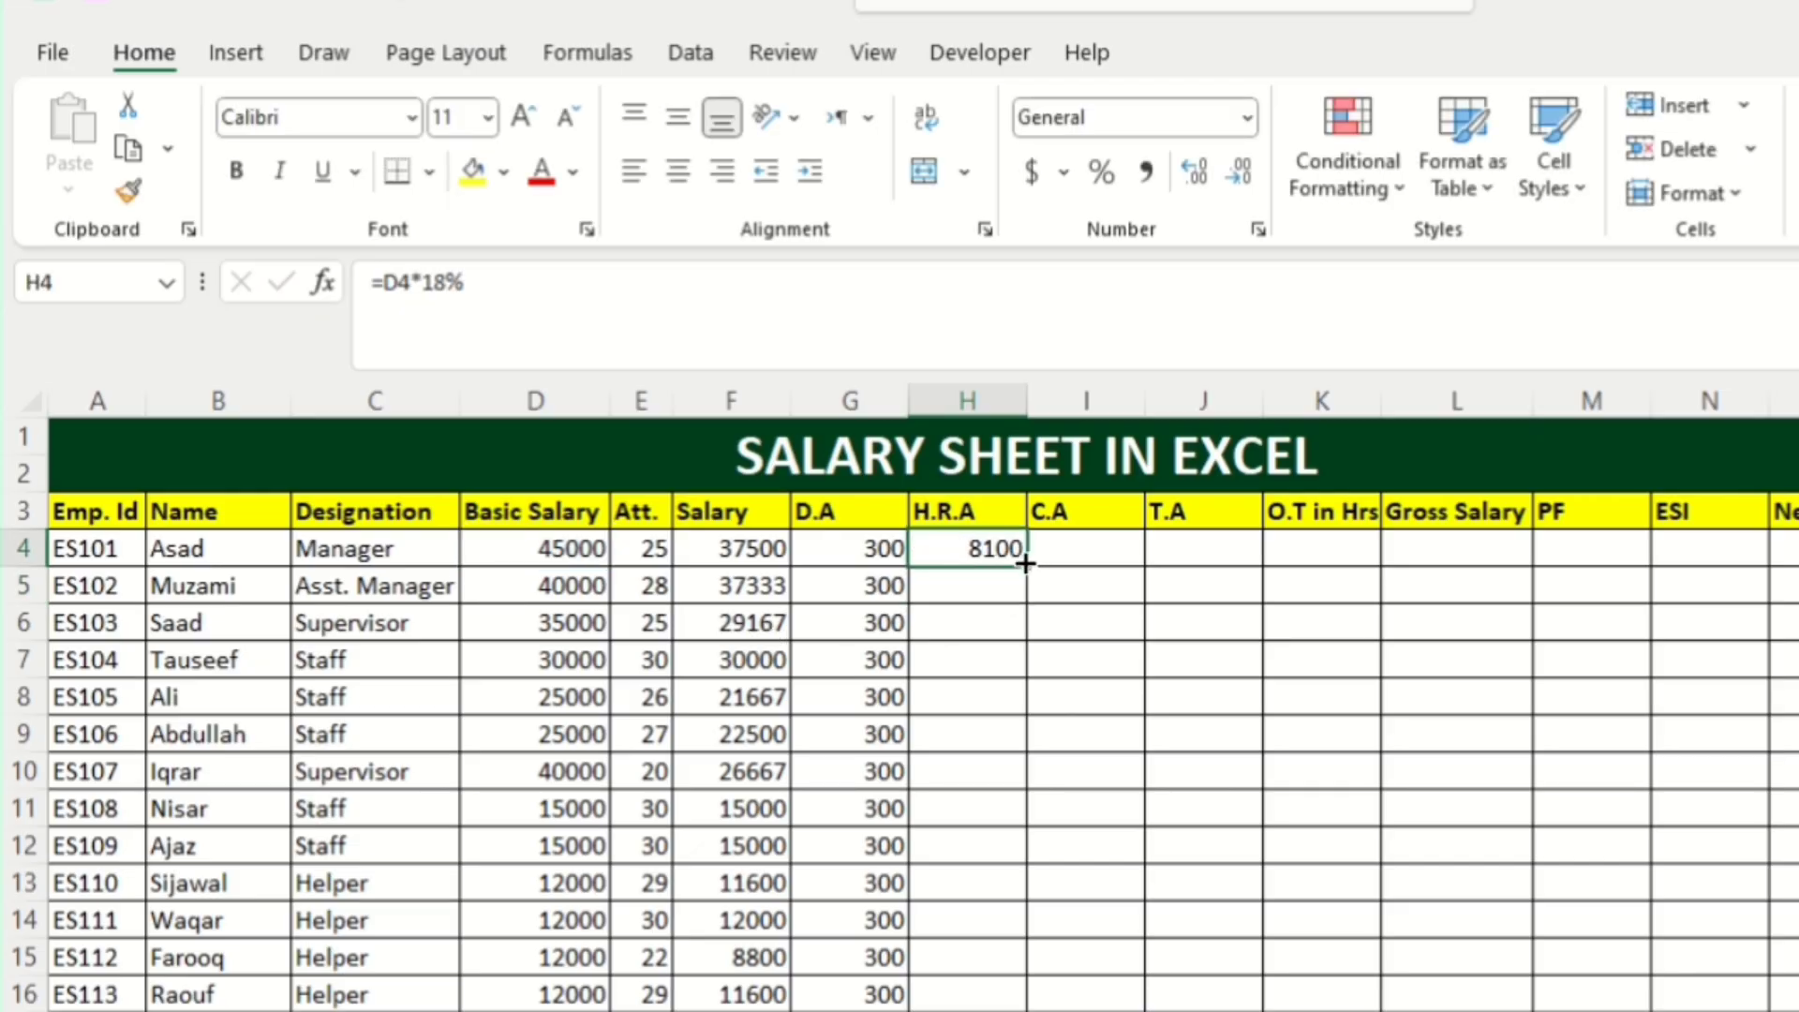
double_click(1023, 560)
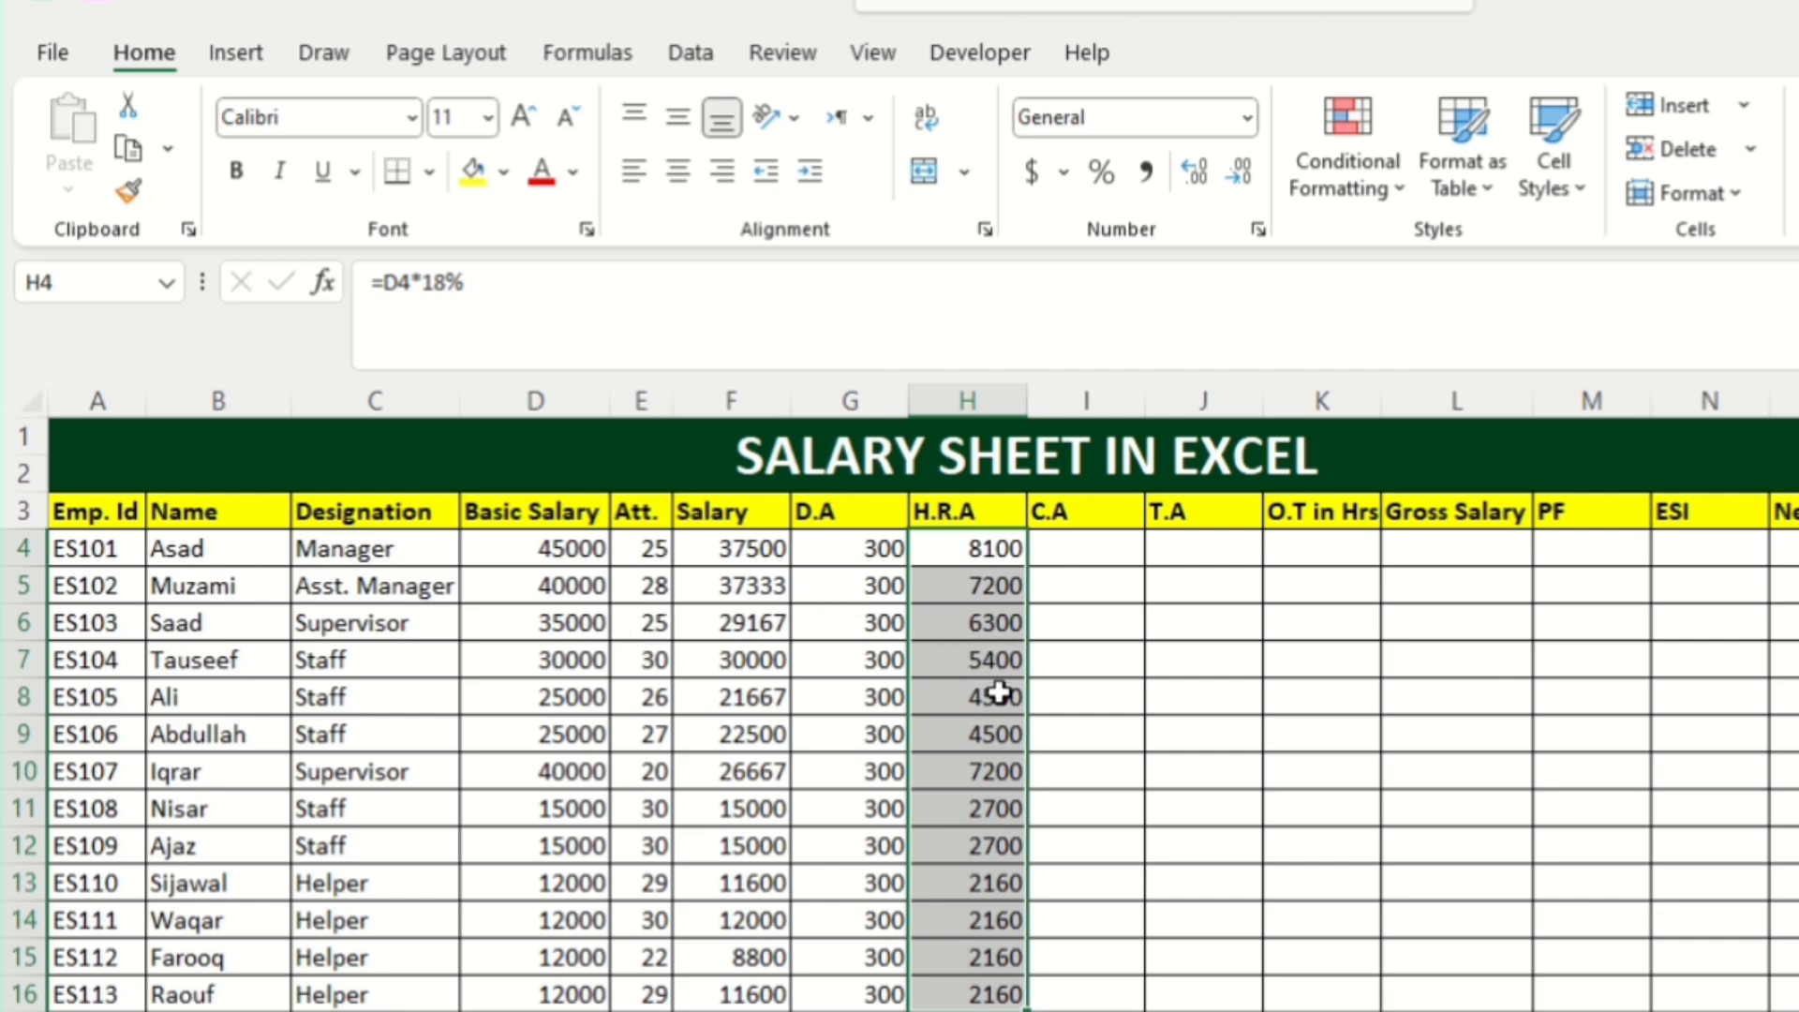
Enter a C.A of 1000 in I4 and fill it down the column to I16.
key(Right)
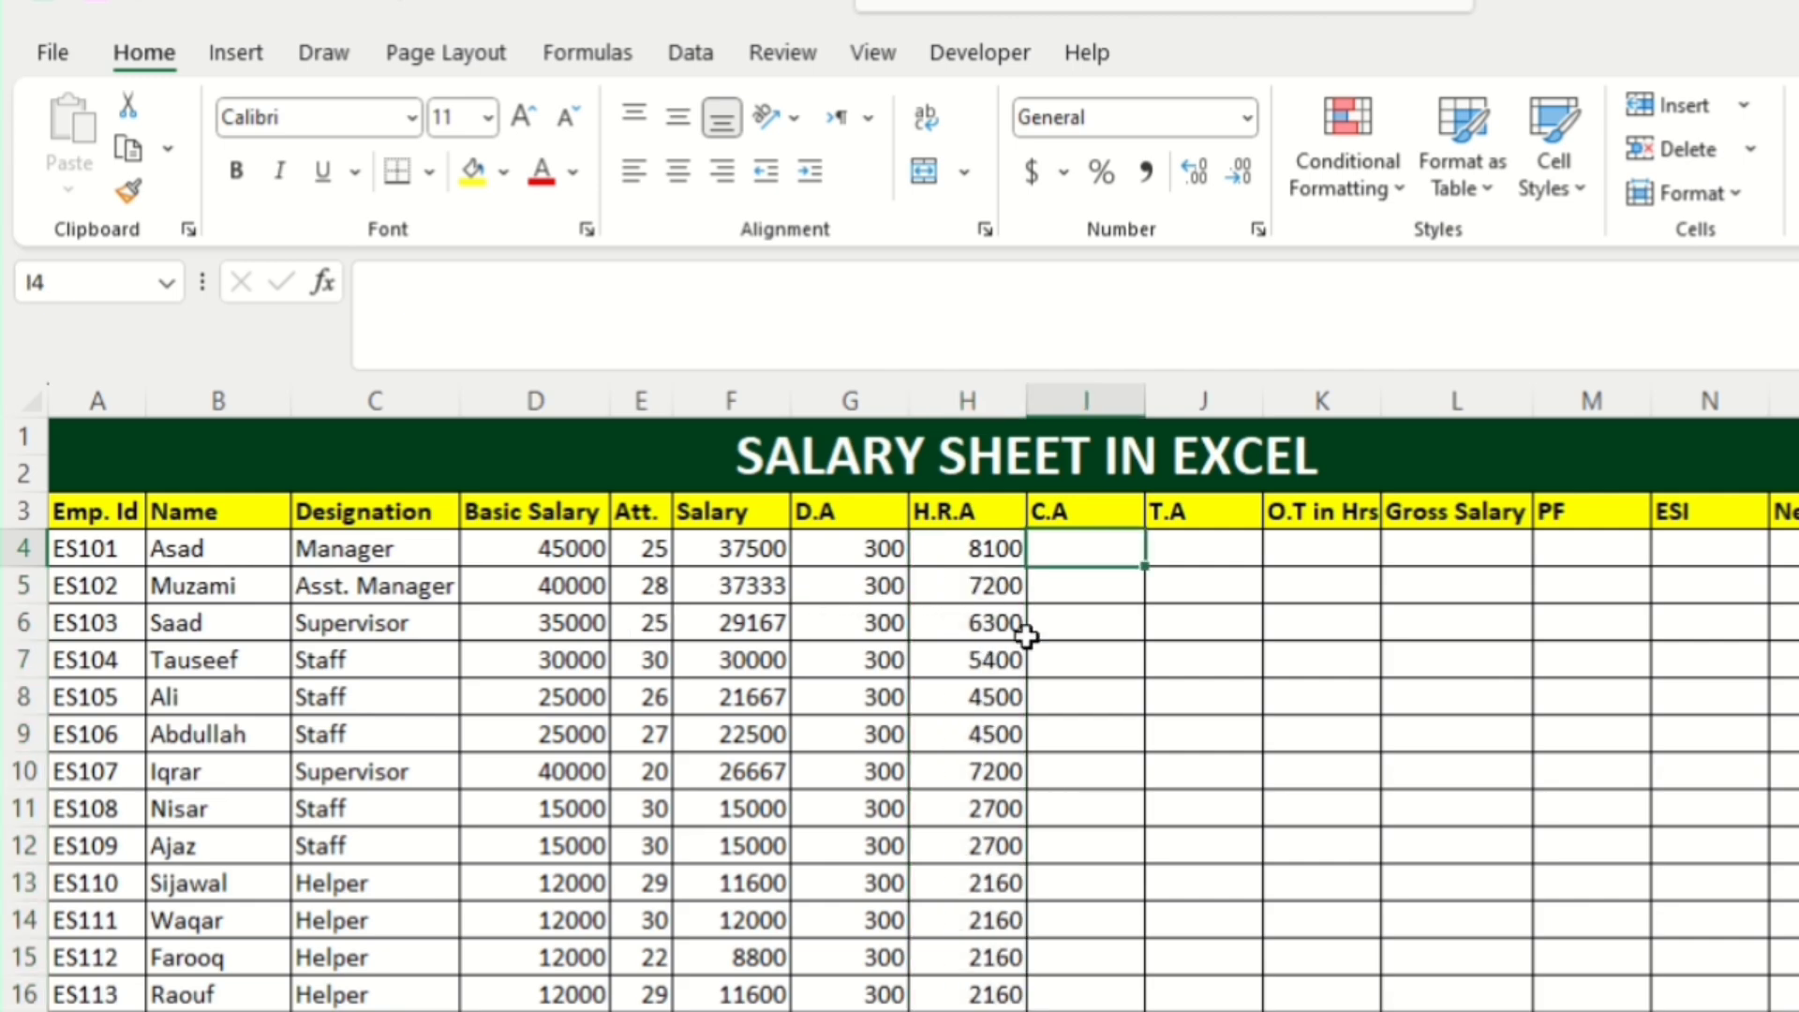
double_click(1101, 556)
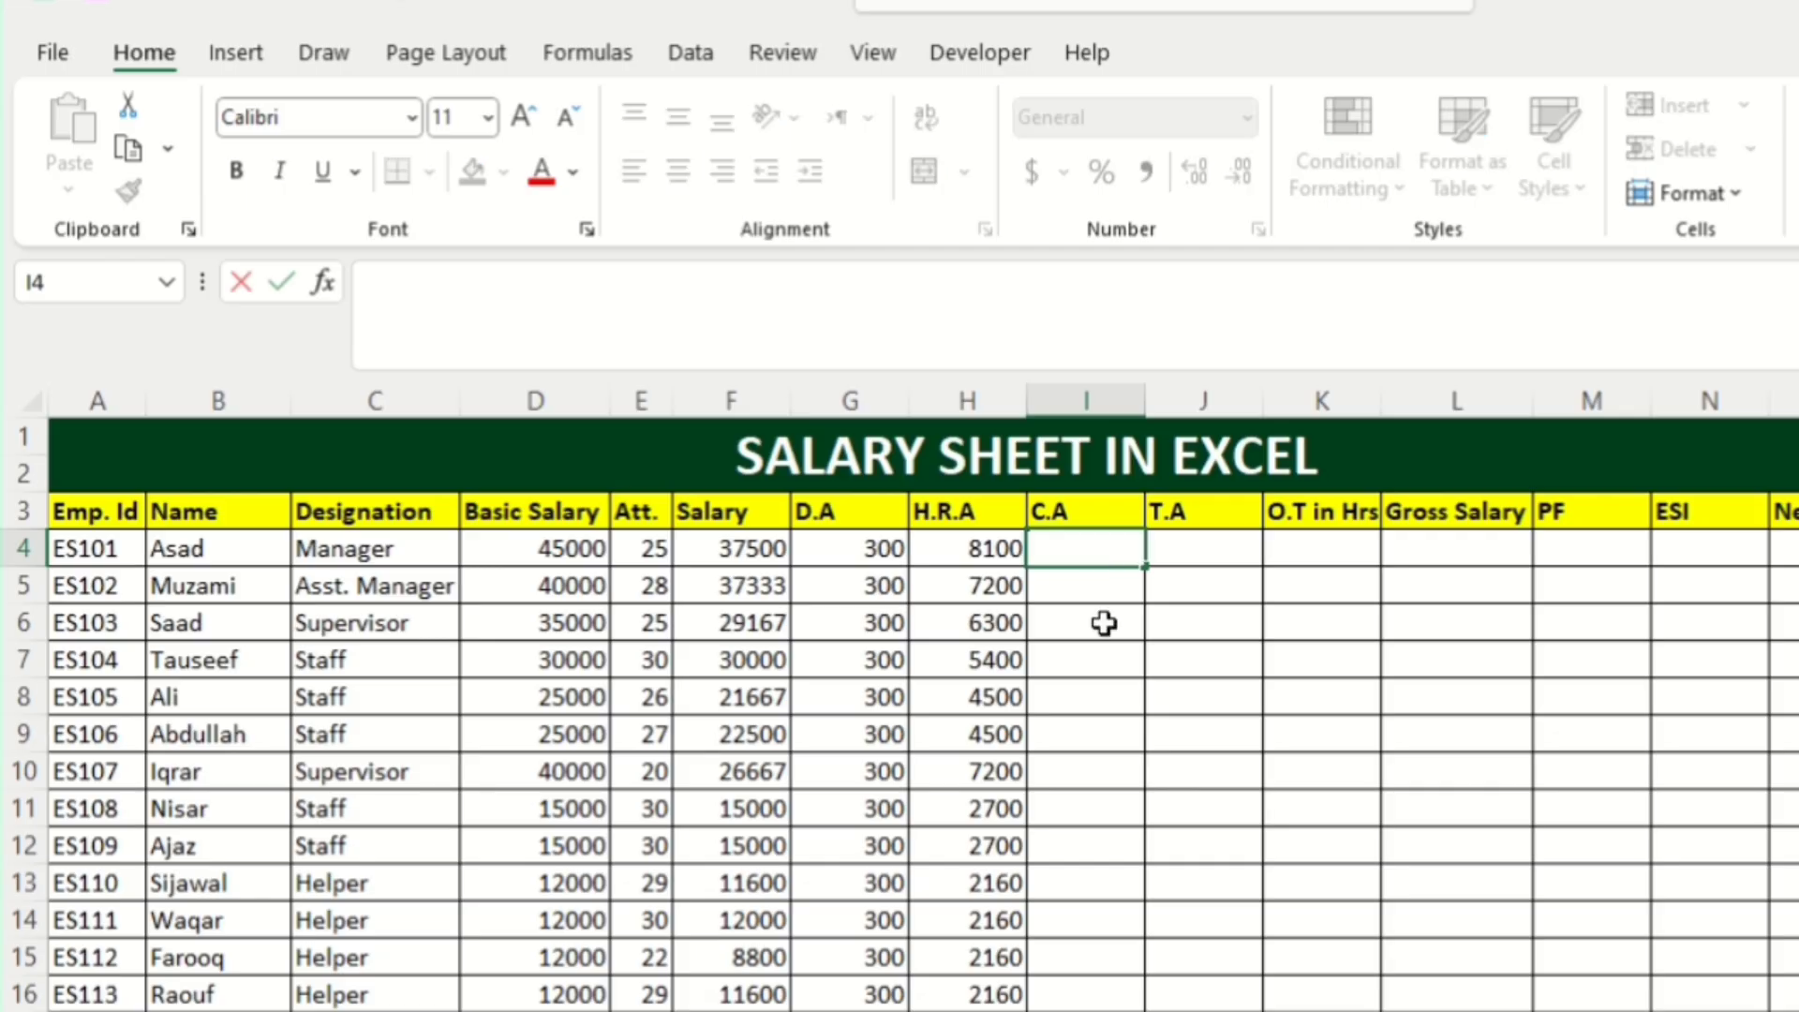
text(000)
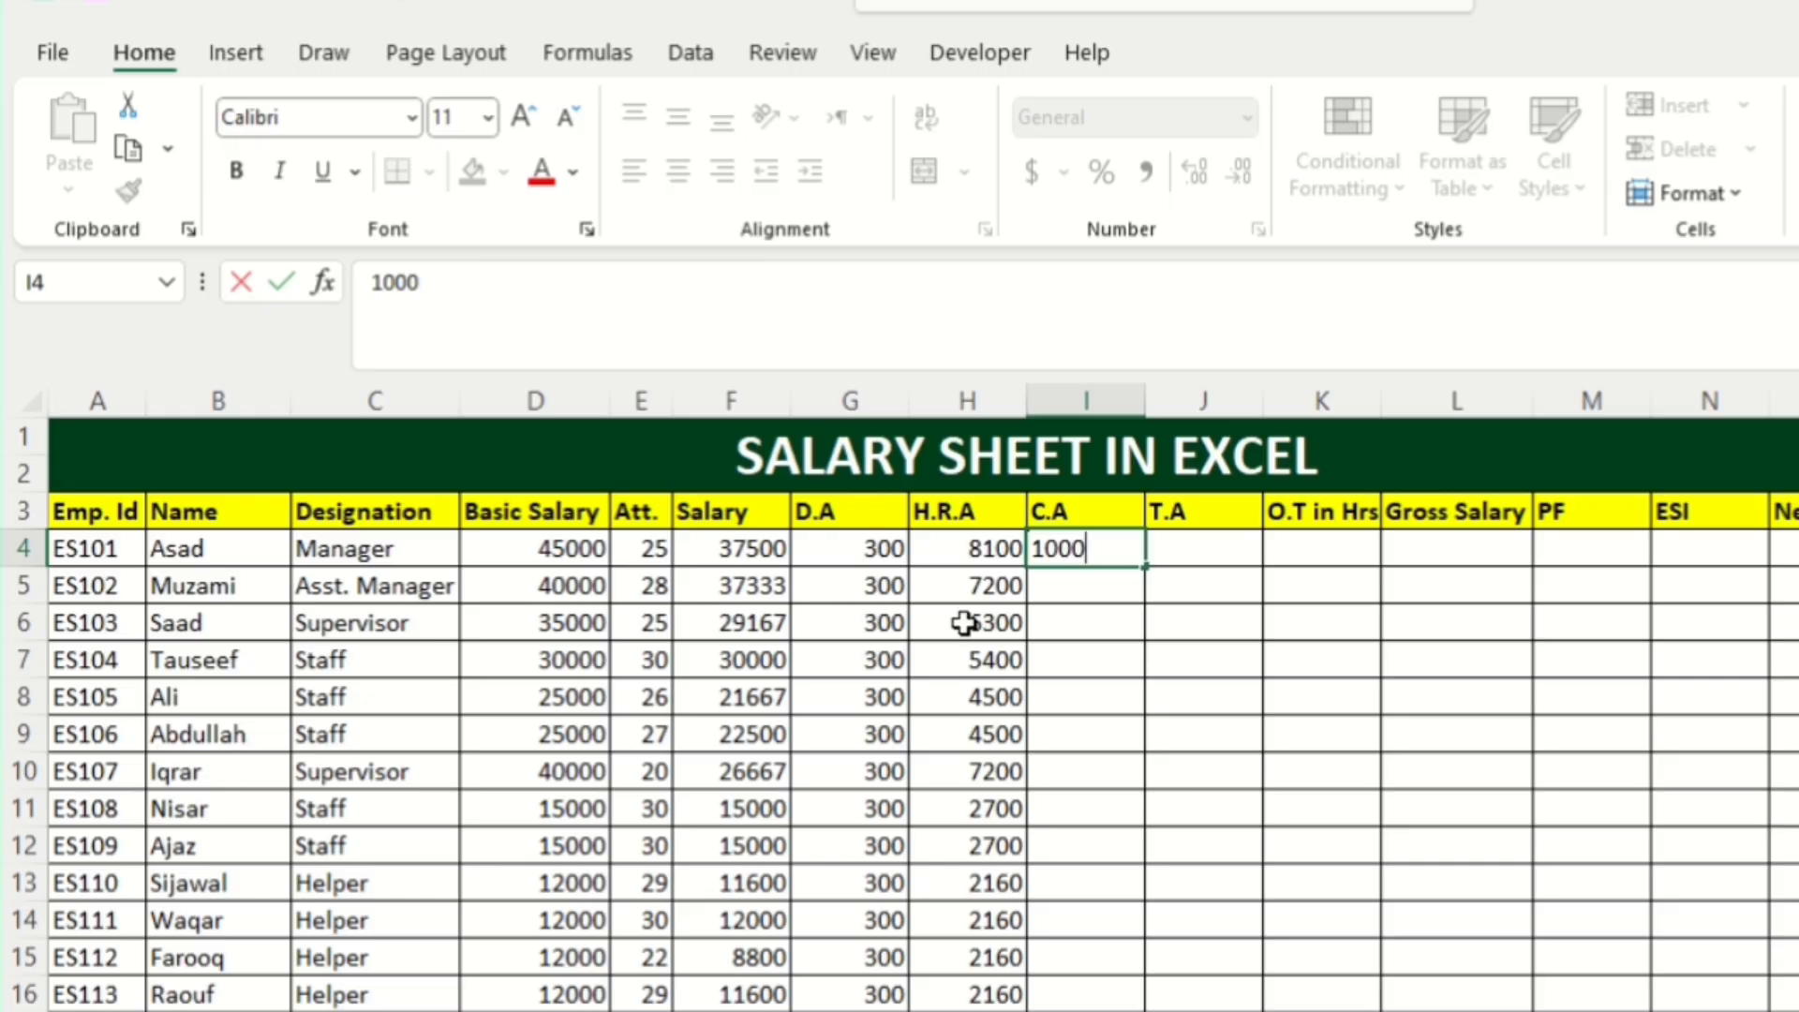
key(ctrl+Return)
double_click(1149, 562)
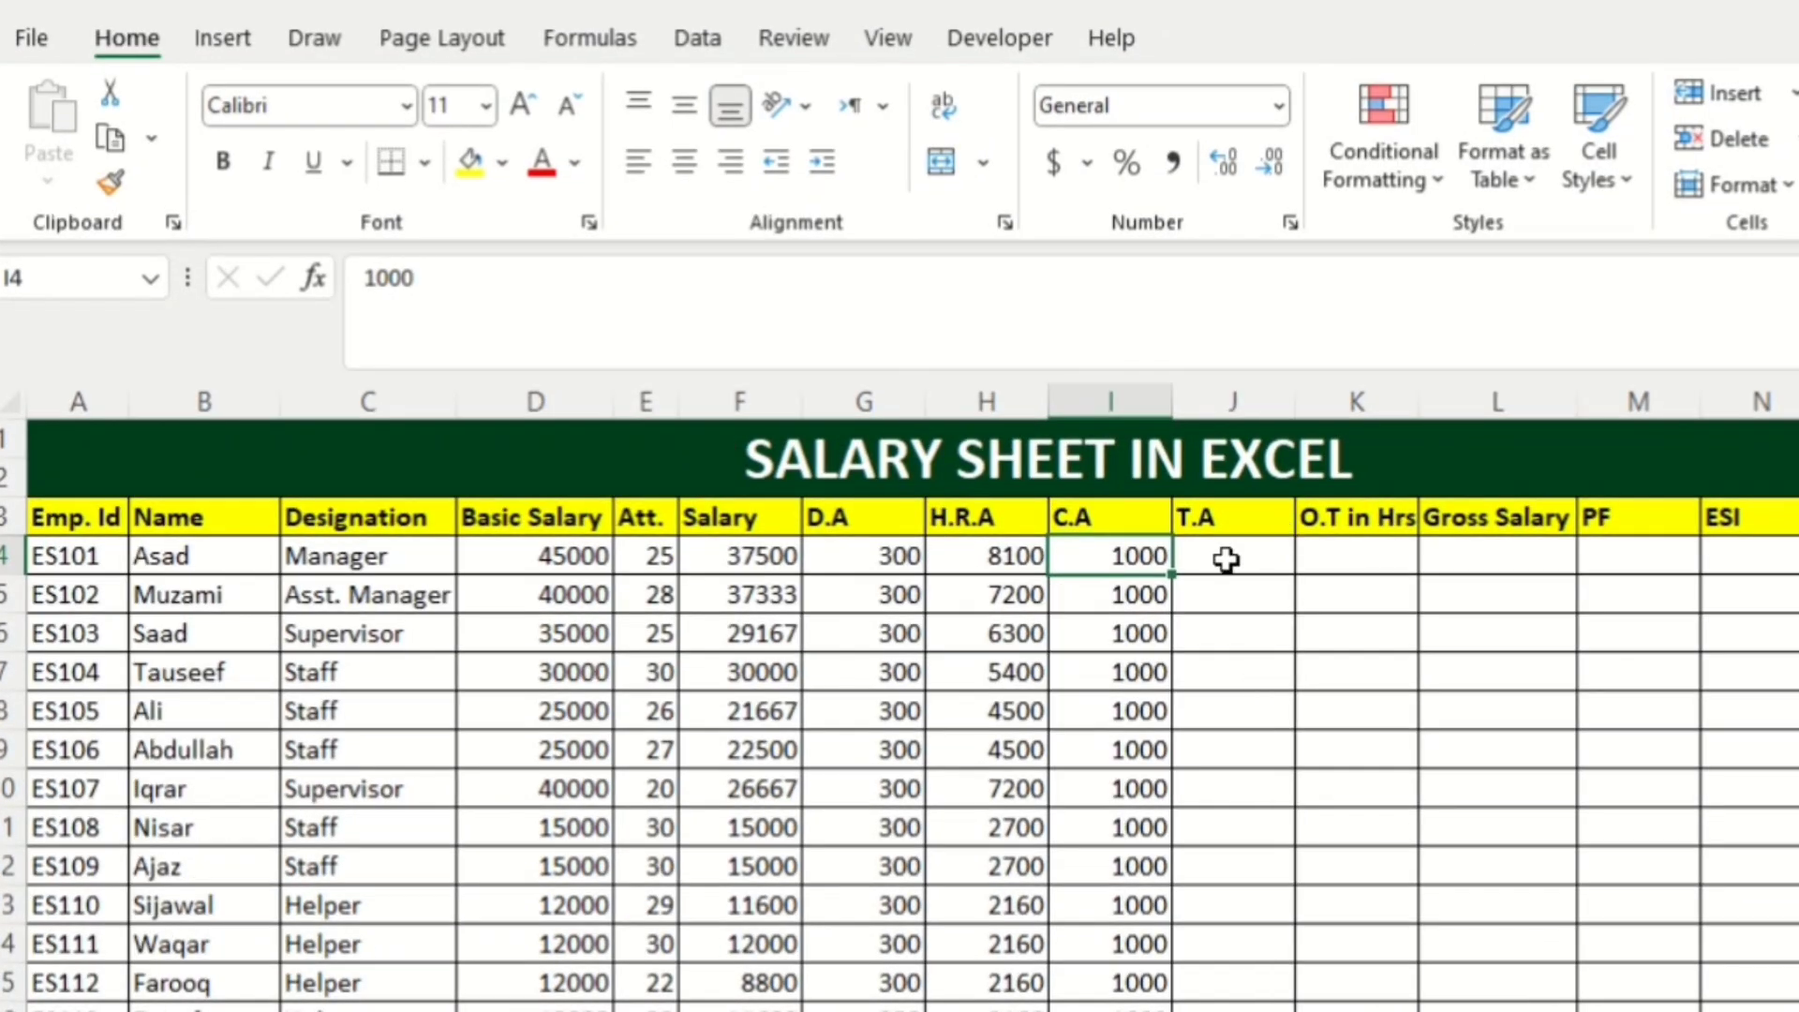
Enter a T.A of 10000 for the first employee in J4.
click(1227, 559)
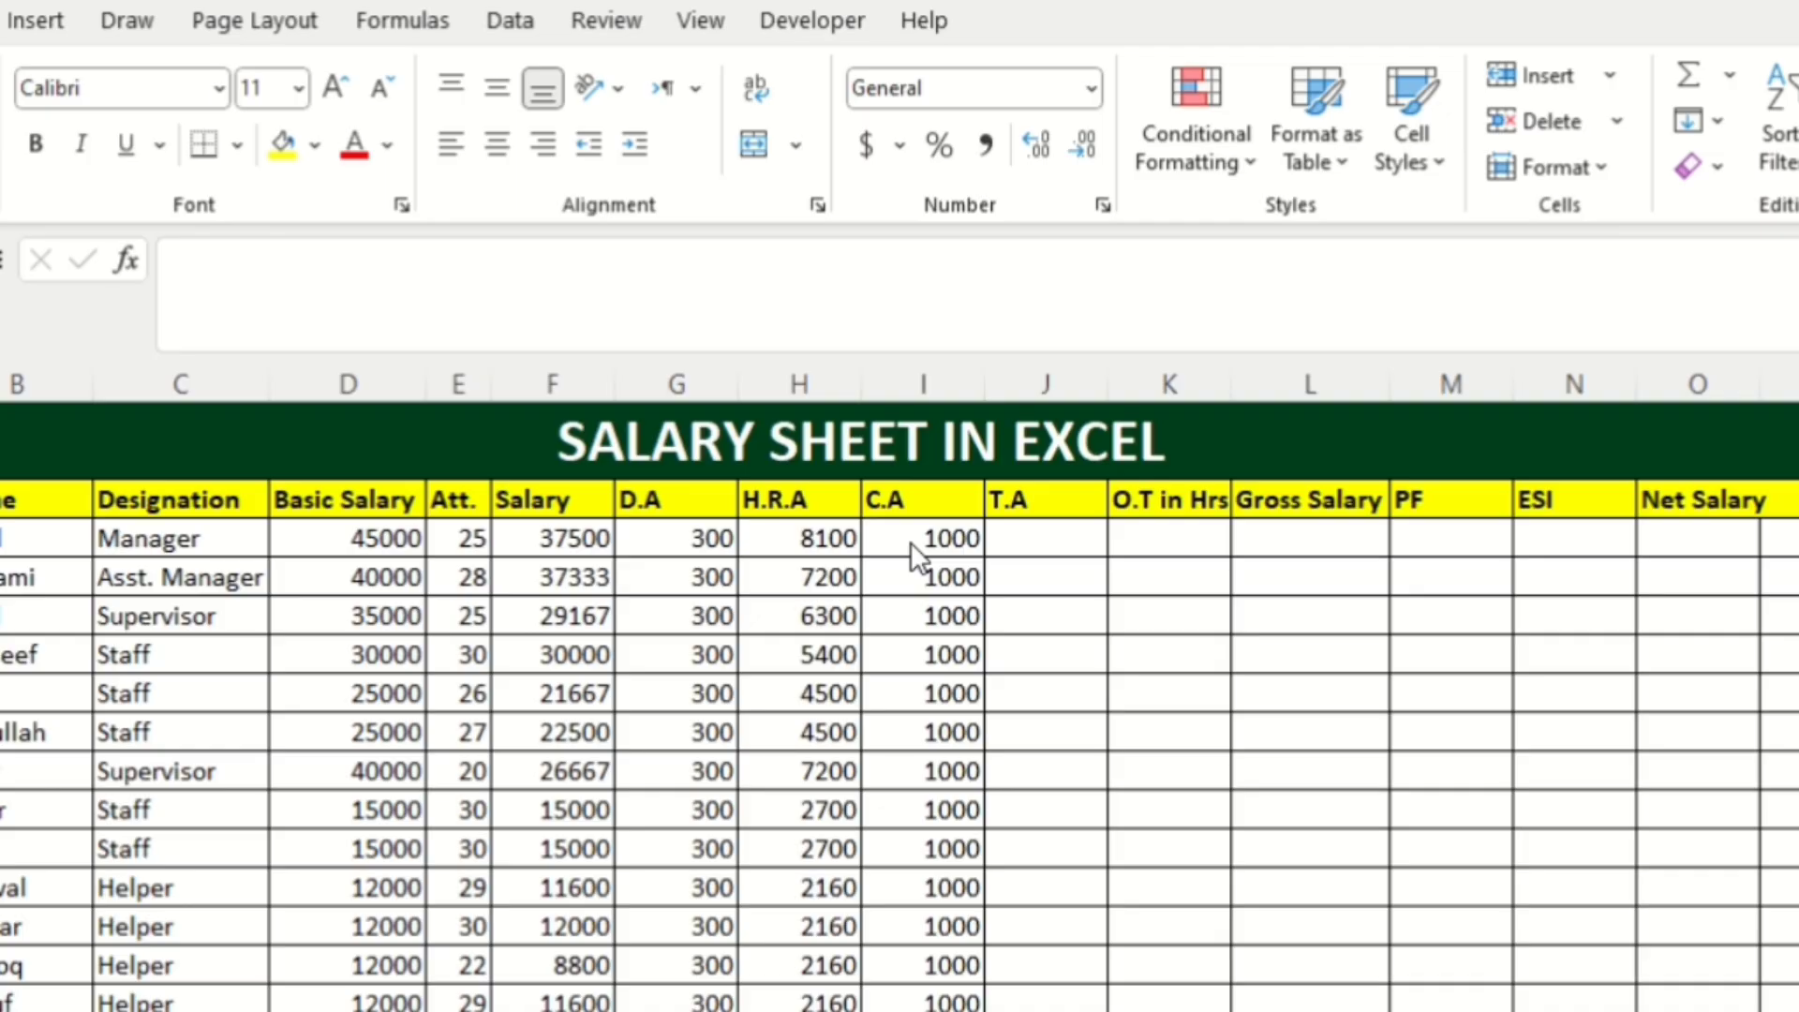
click(1042, 537)
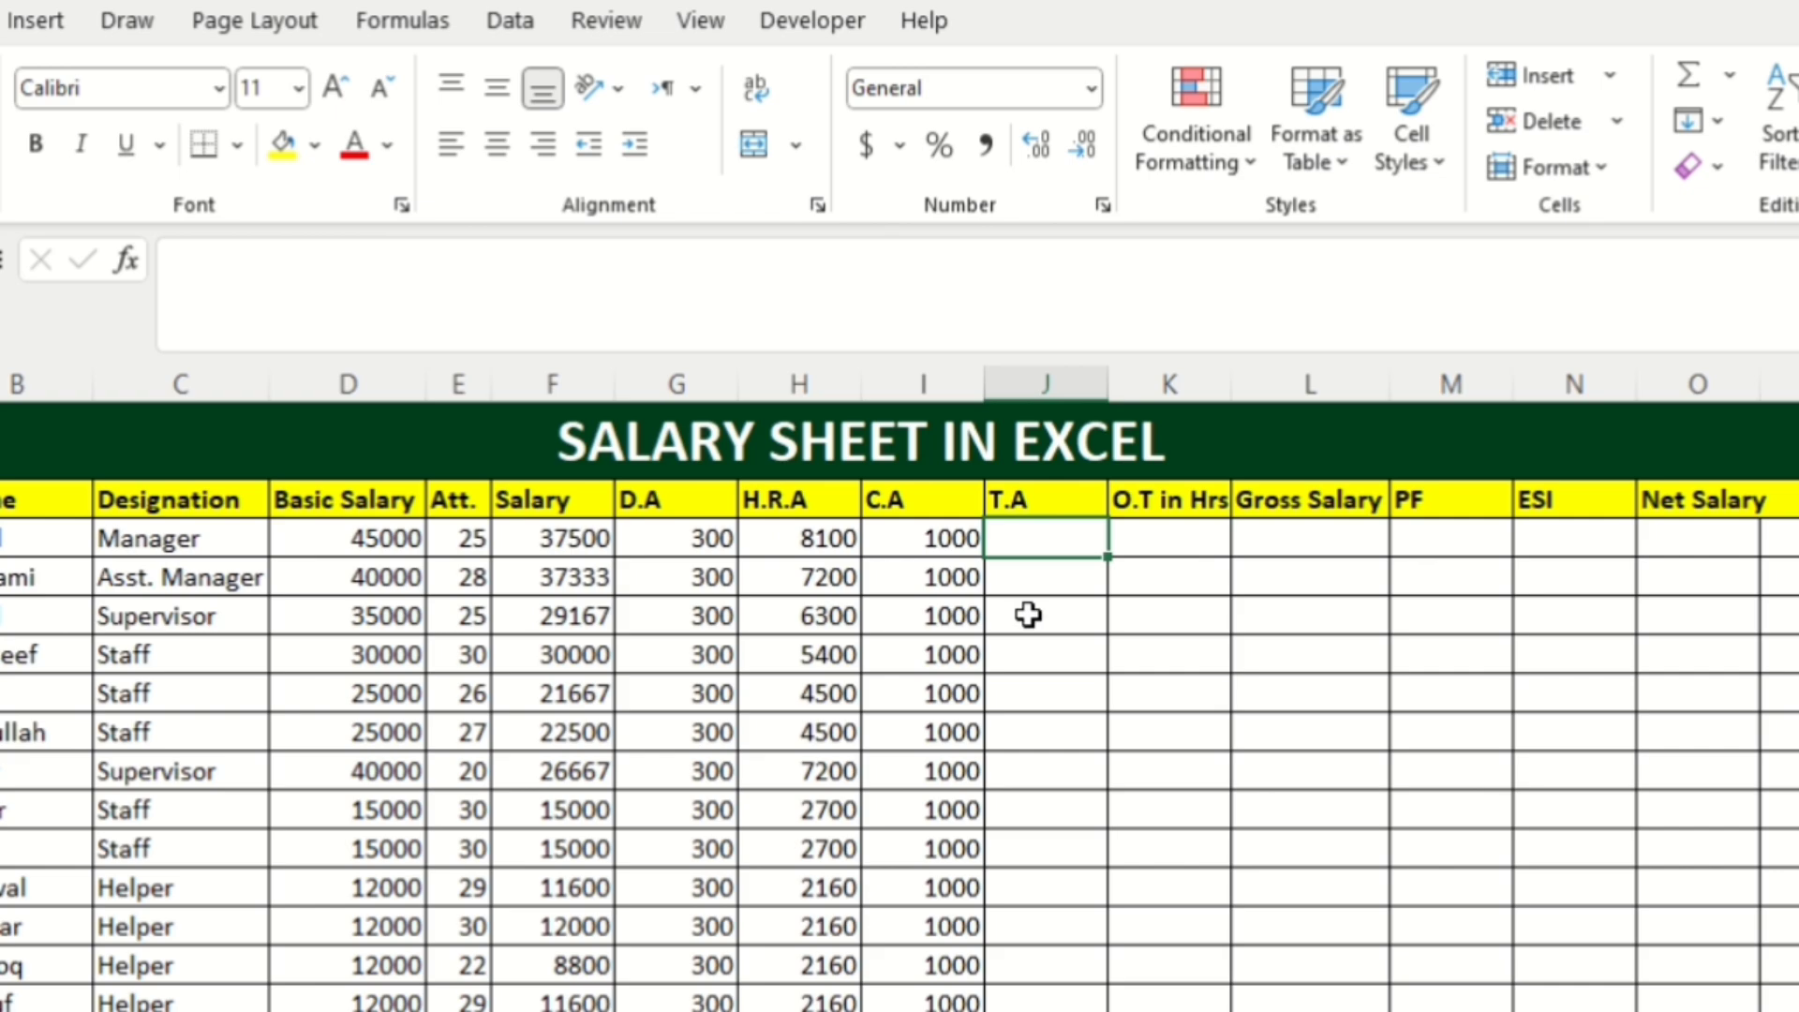
text(10000)
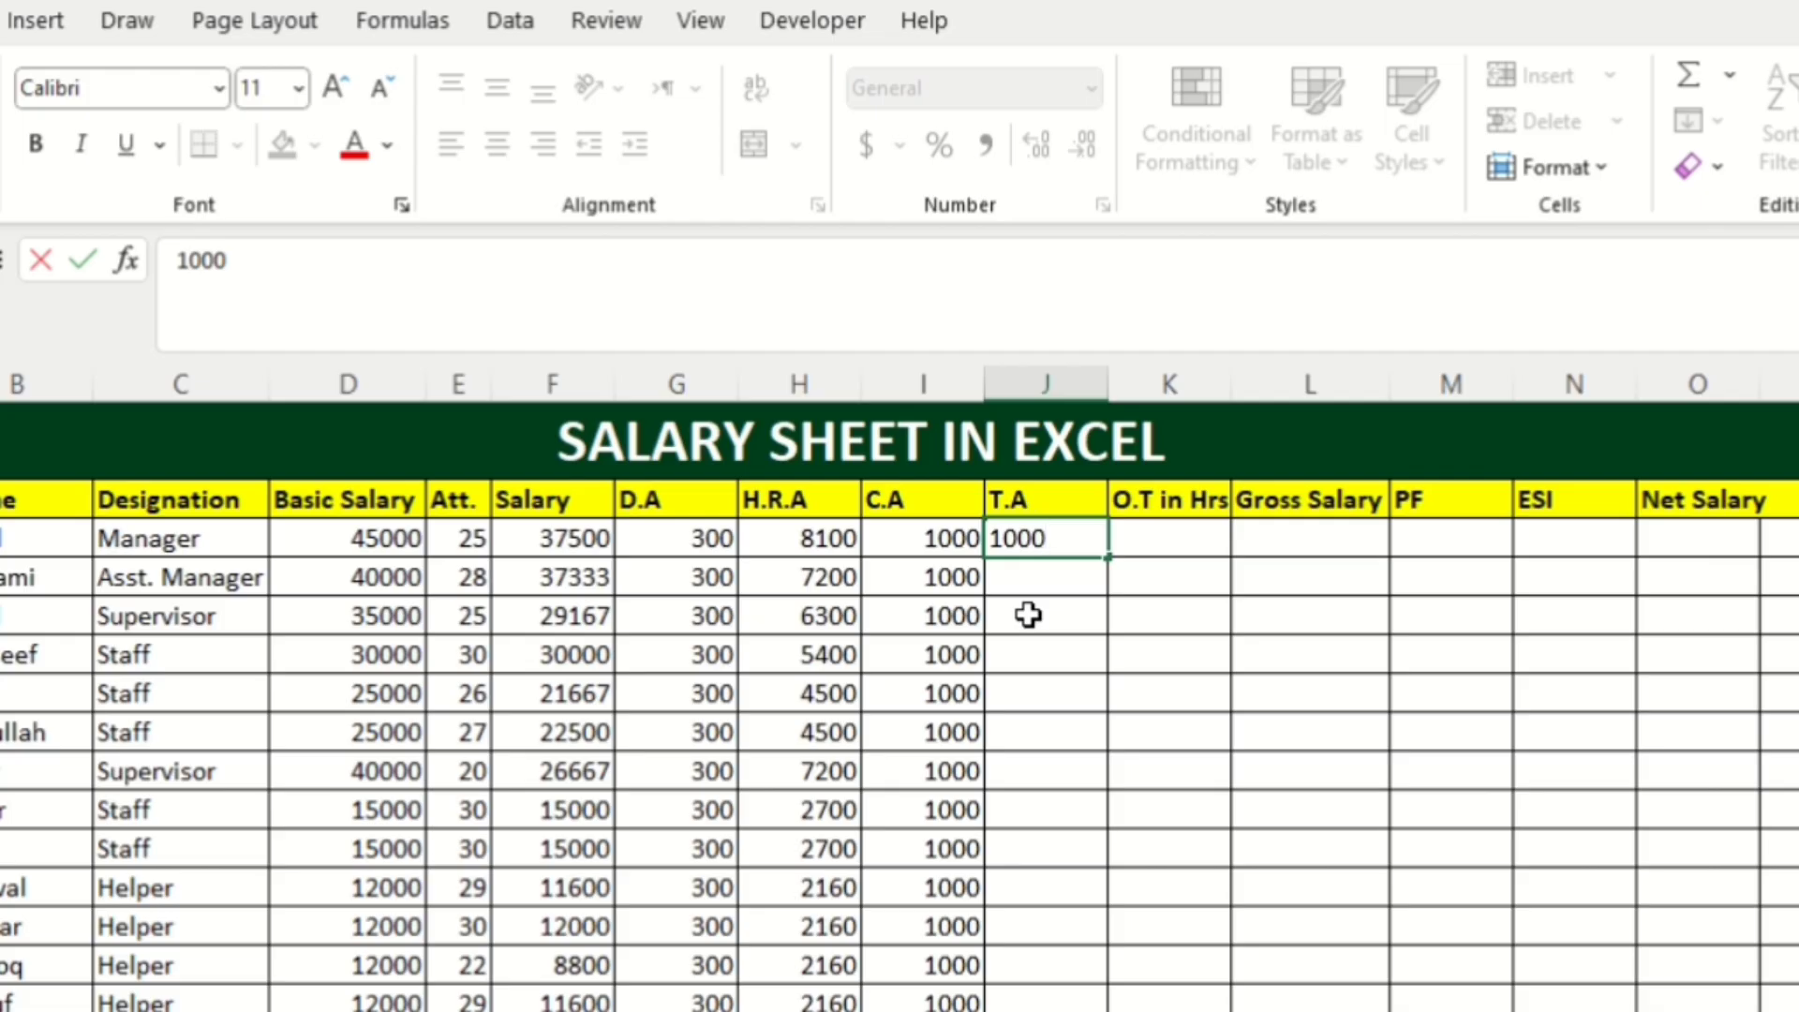
key(Return)
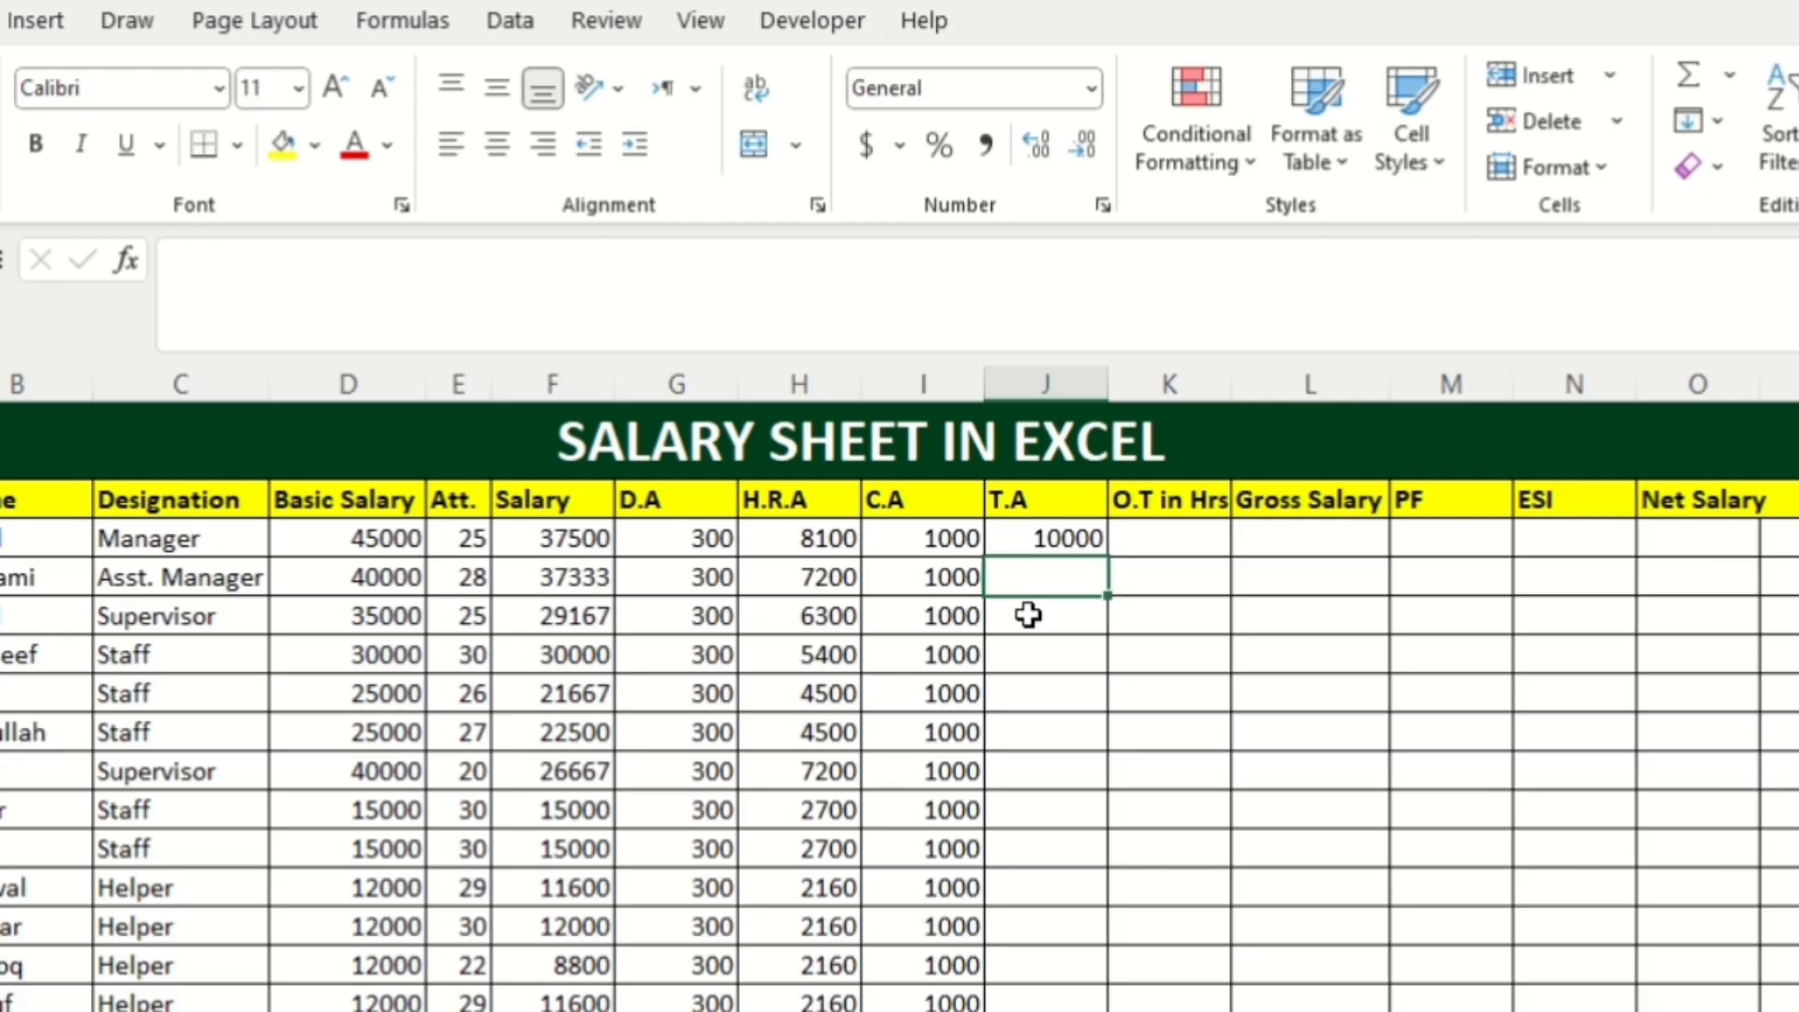
Enter a T.A of 0 in each cell from J5 through J11.
text(0)
key(Return)
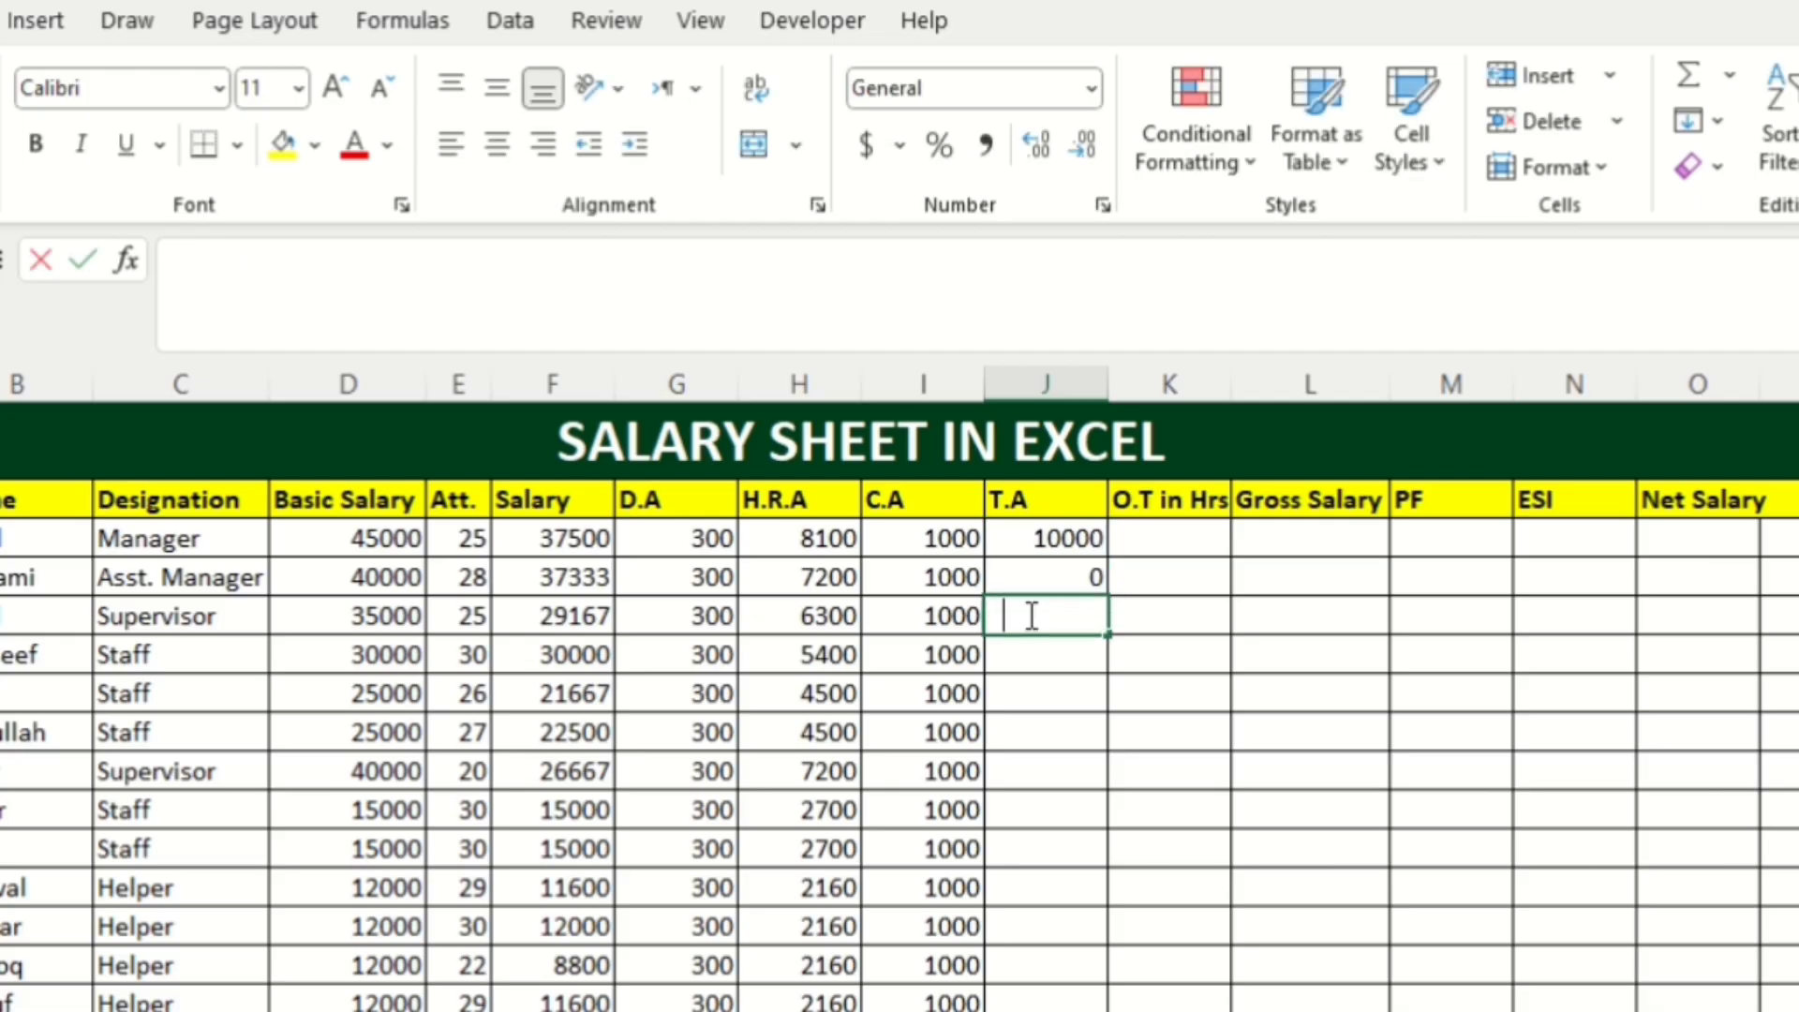
text(0)
key(Return)
text(0)
key(Return)
text(0)
key(Return)
text(0)
key(Return)
text(0)
key(Return)
text(0 )
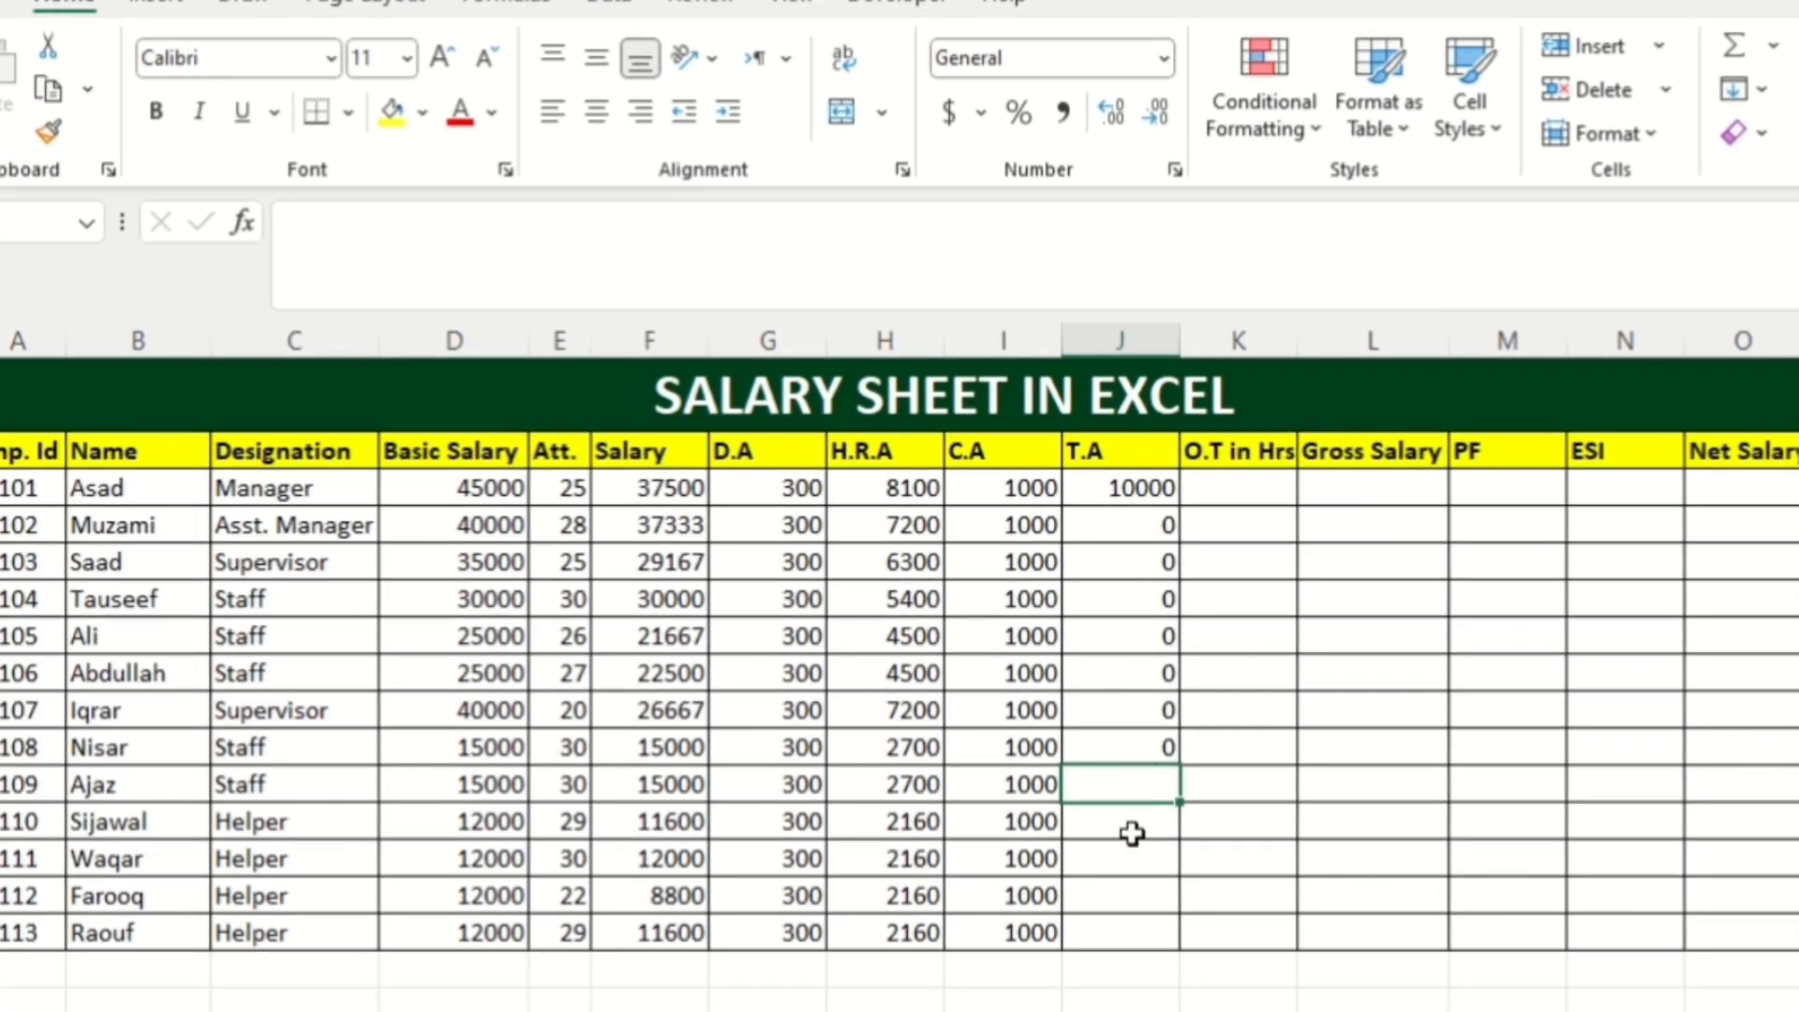
Enter a T.A of 2000 in J12, J13 and J14 and fill it down to J16.
text(2000)
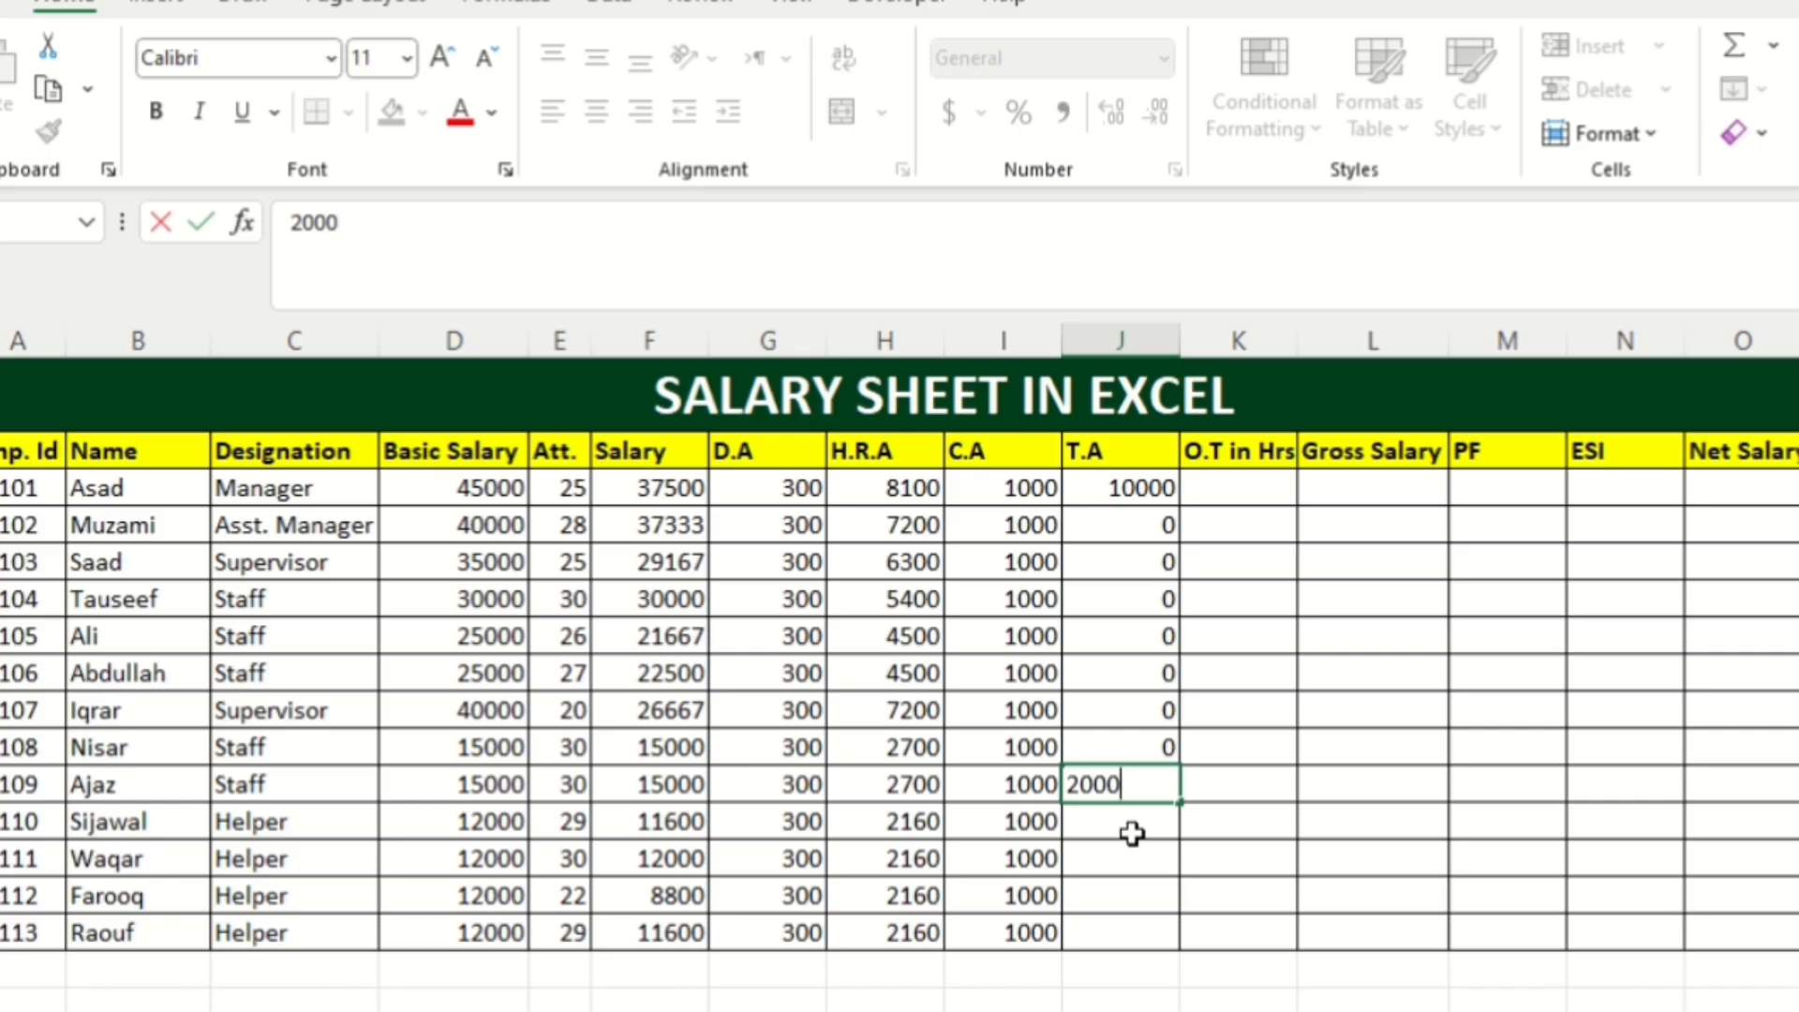
key(Return)
text(2000)
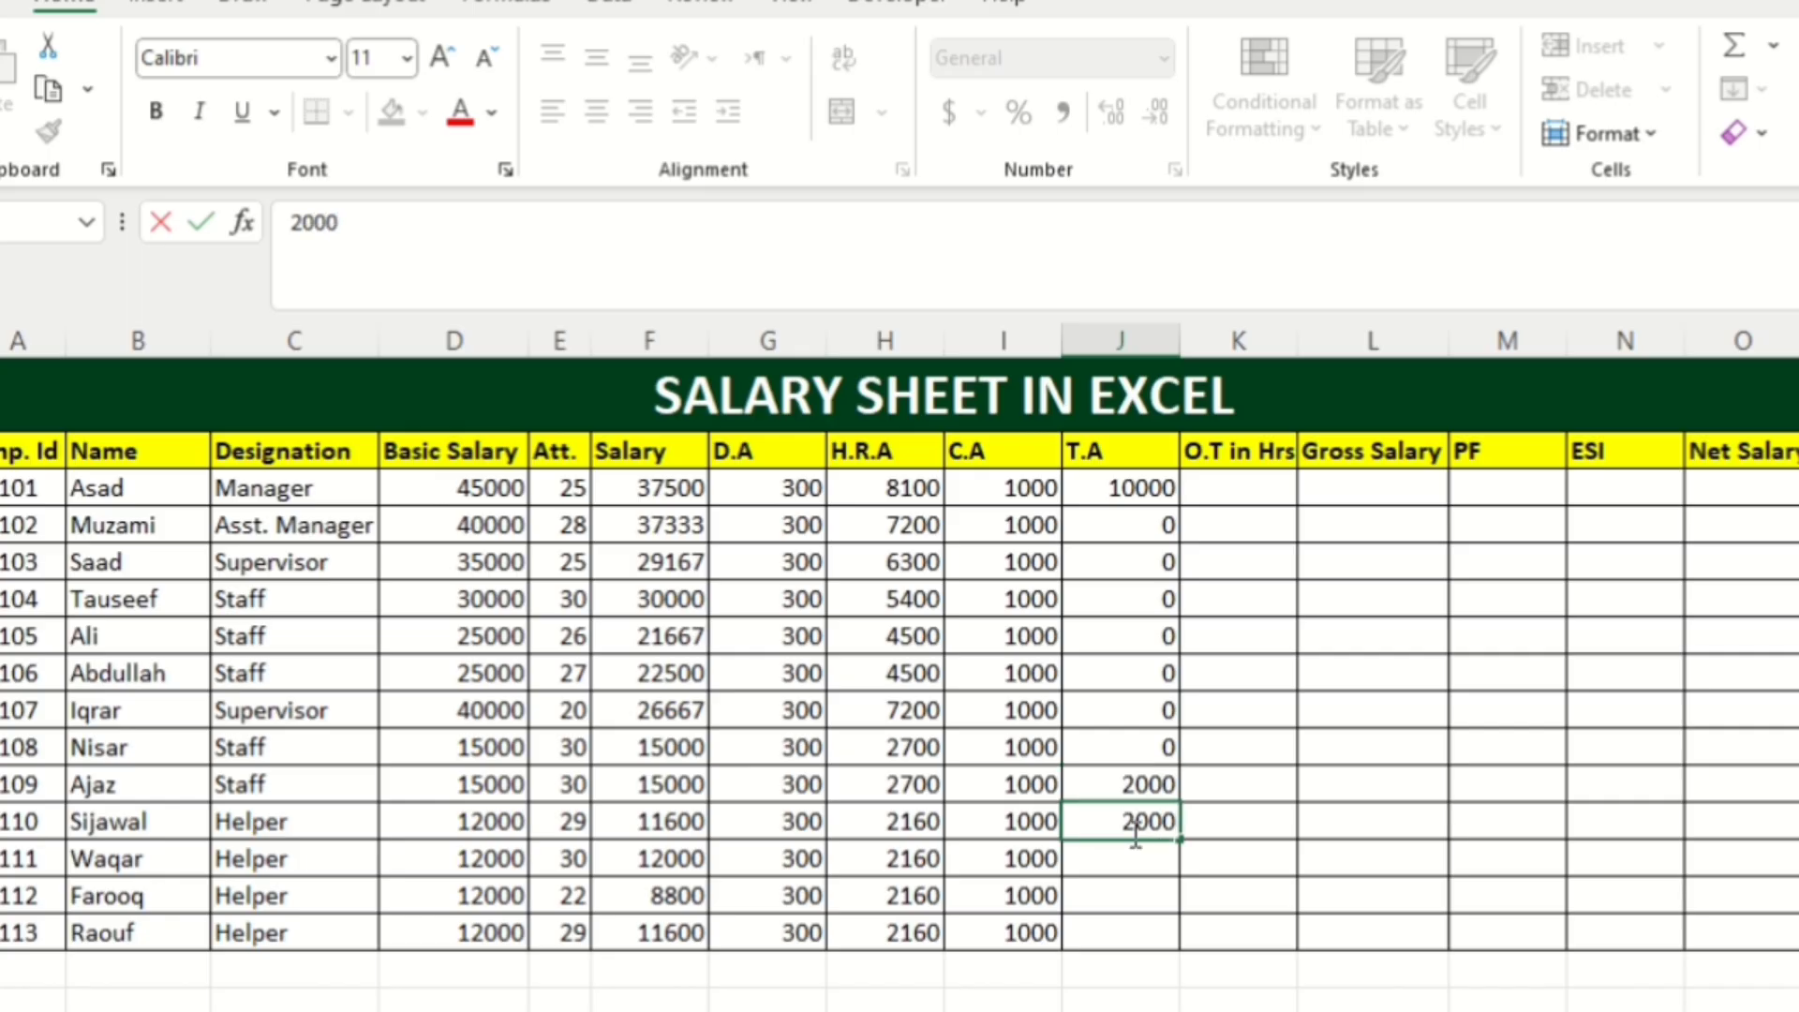
key(Return)
text(2000)
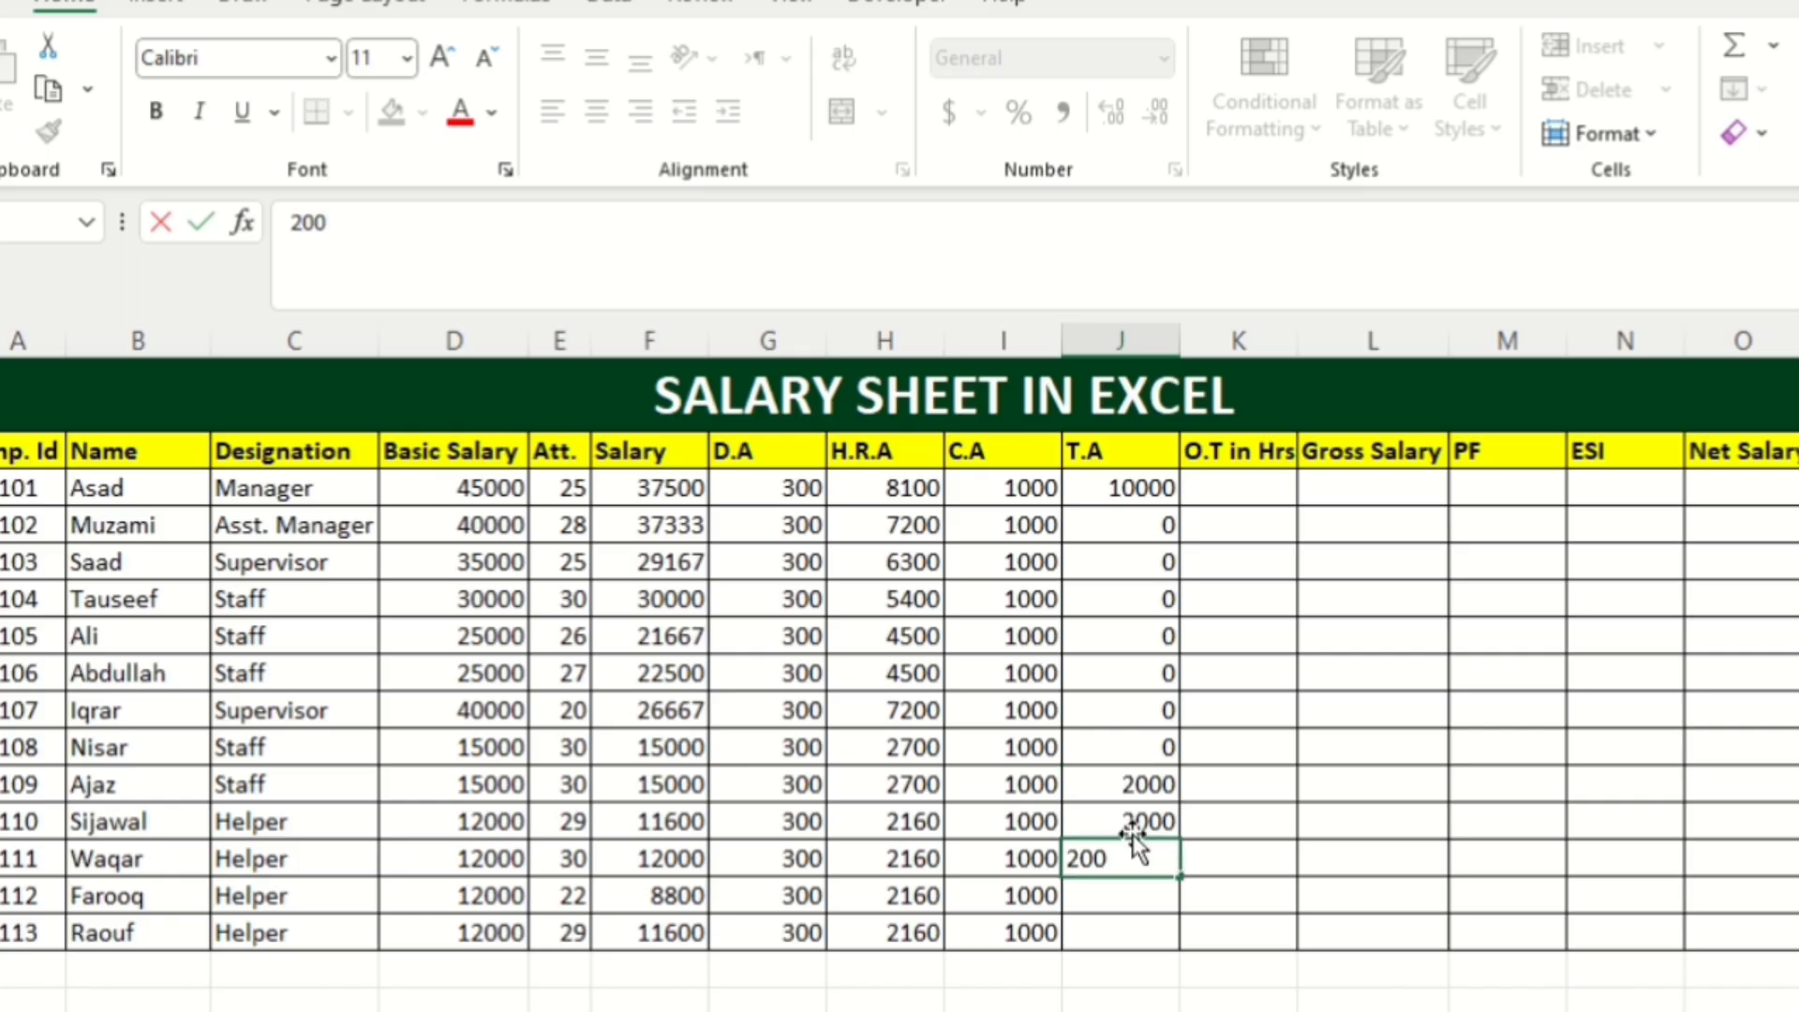
key(Return)
click(1152, 862)
drag(1180, 875, 1178, 947)
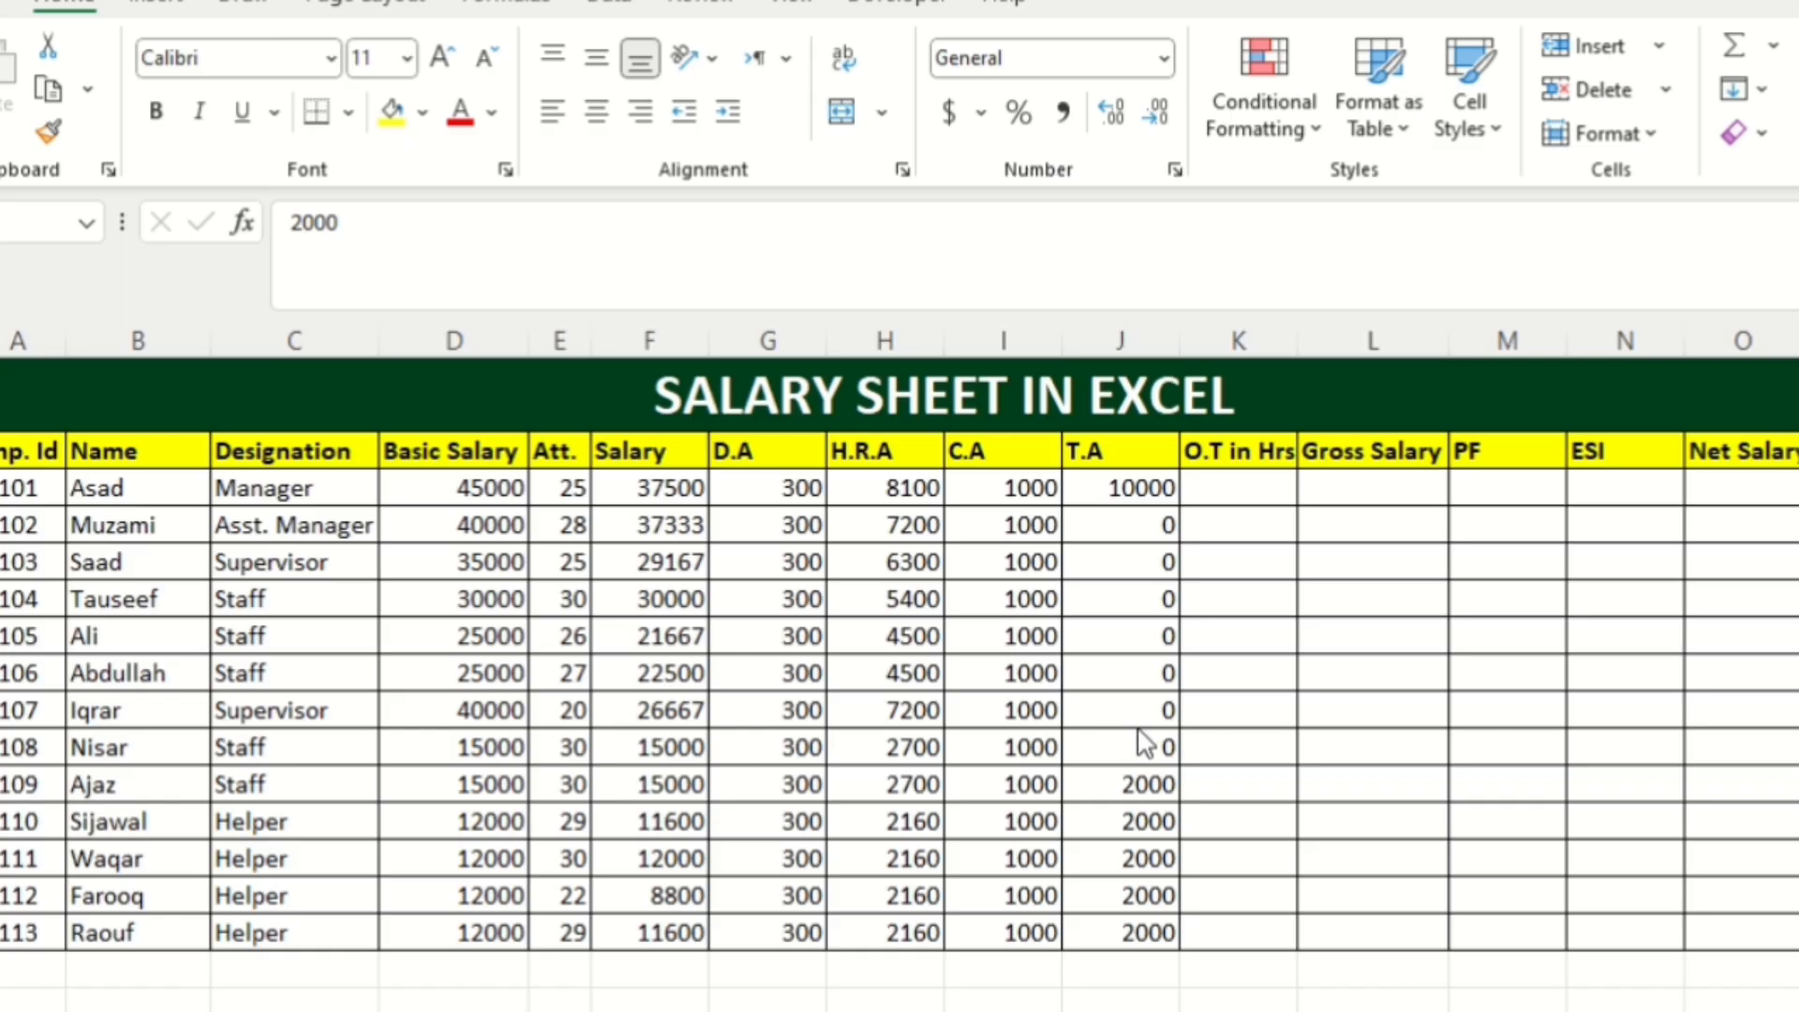
Enter overtime hours of 50 in K4 and K5, and 40 in K6 filled down to K11.
click(1217, 499)
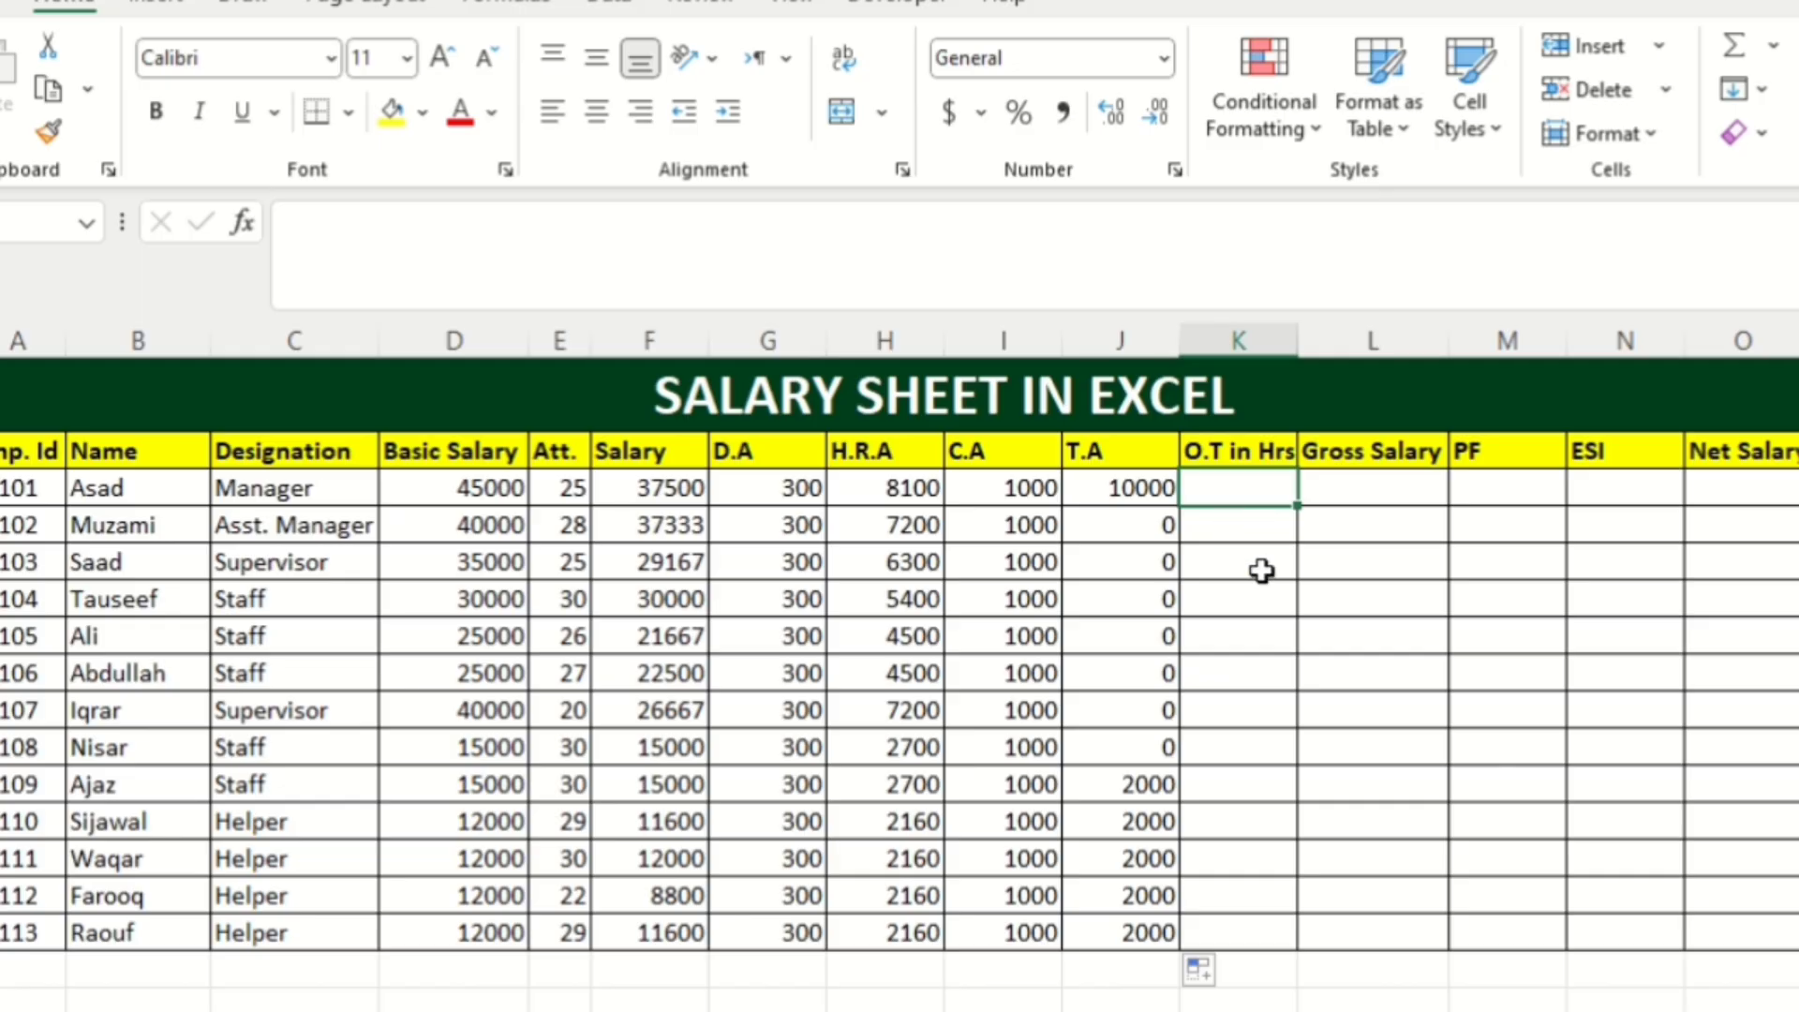
text(50)
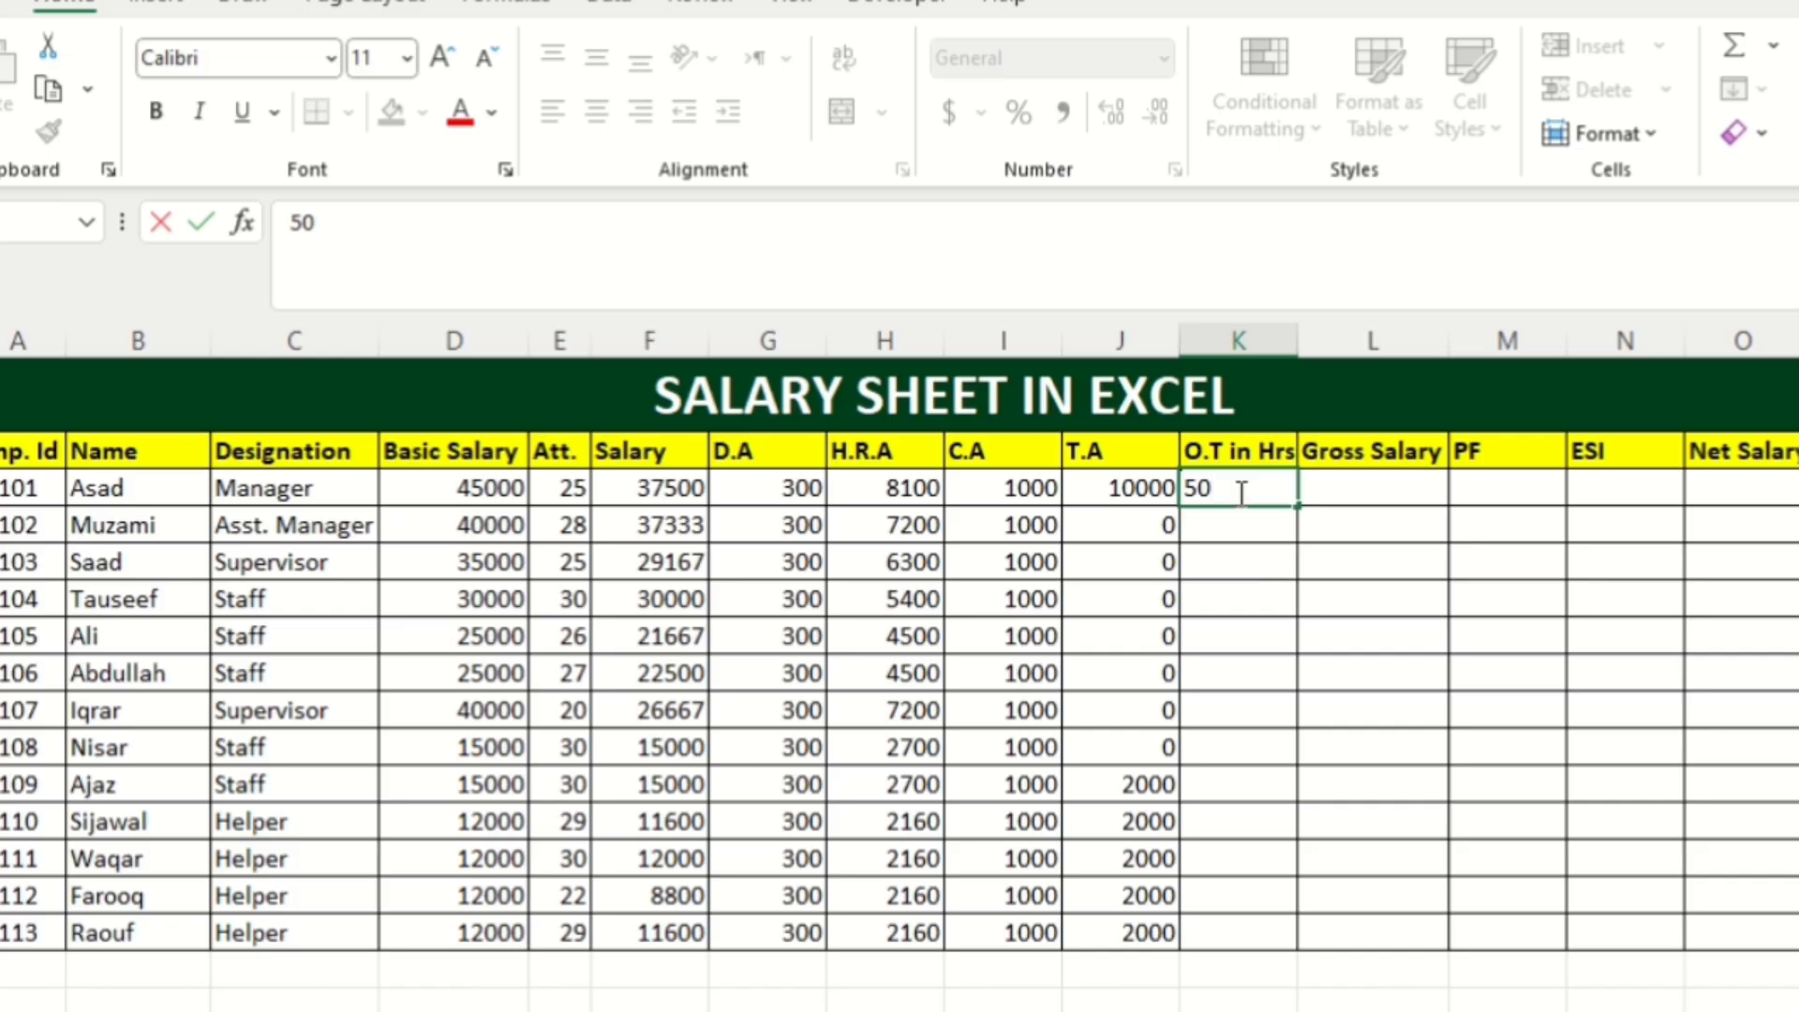
key(Return)
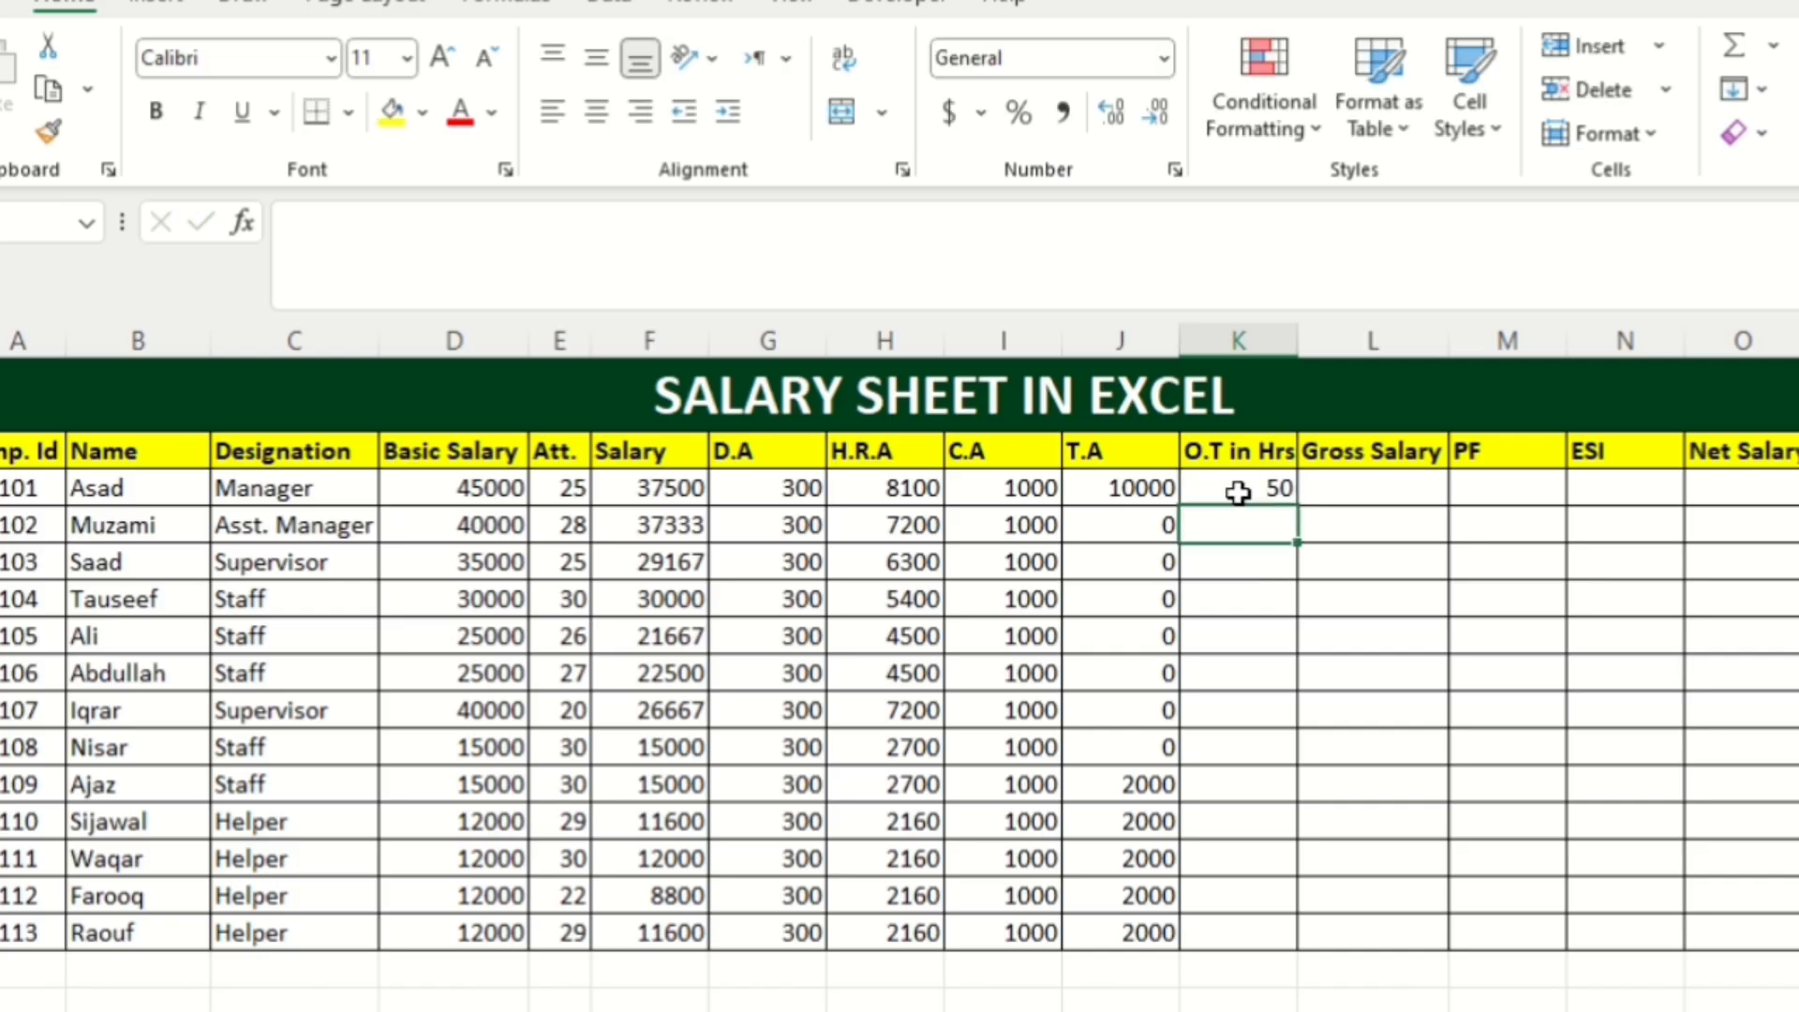
text(50)
key(Return)
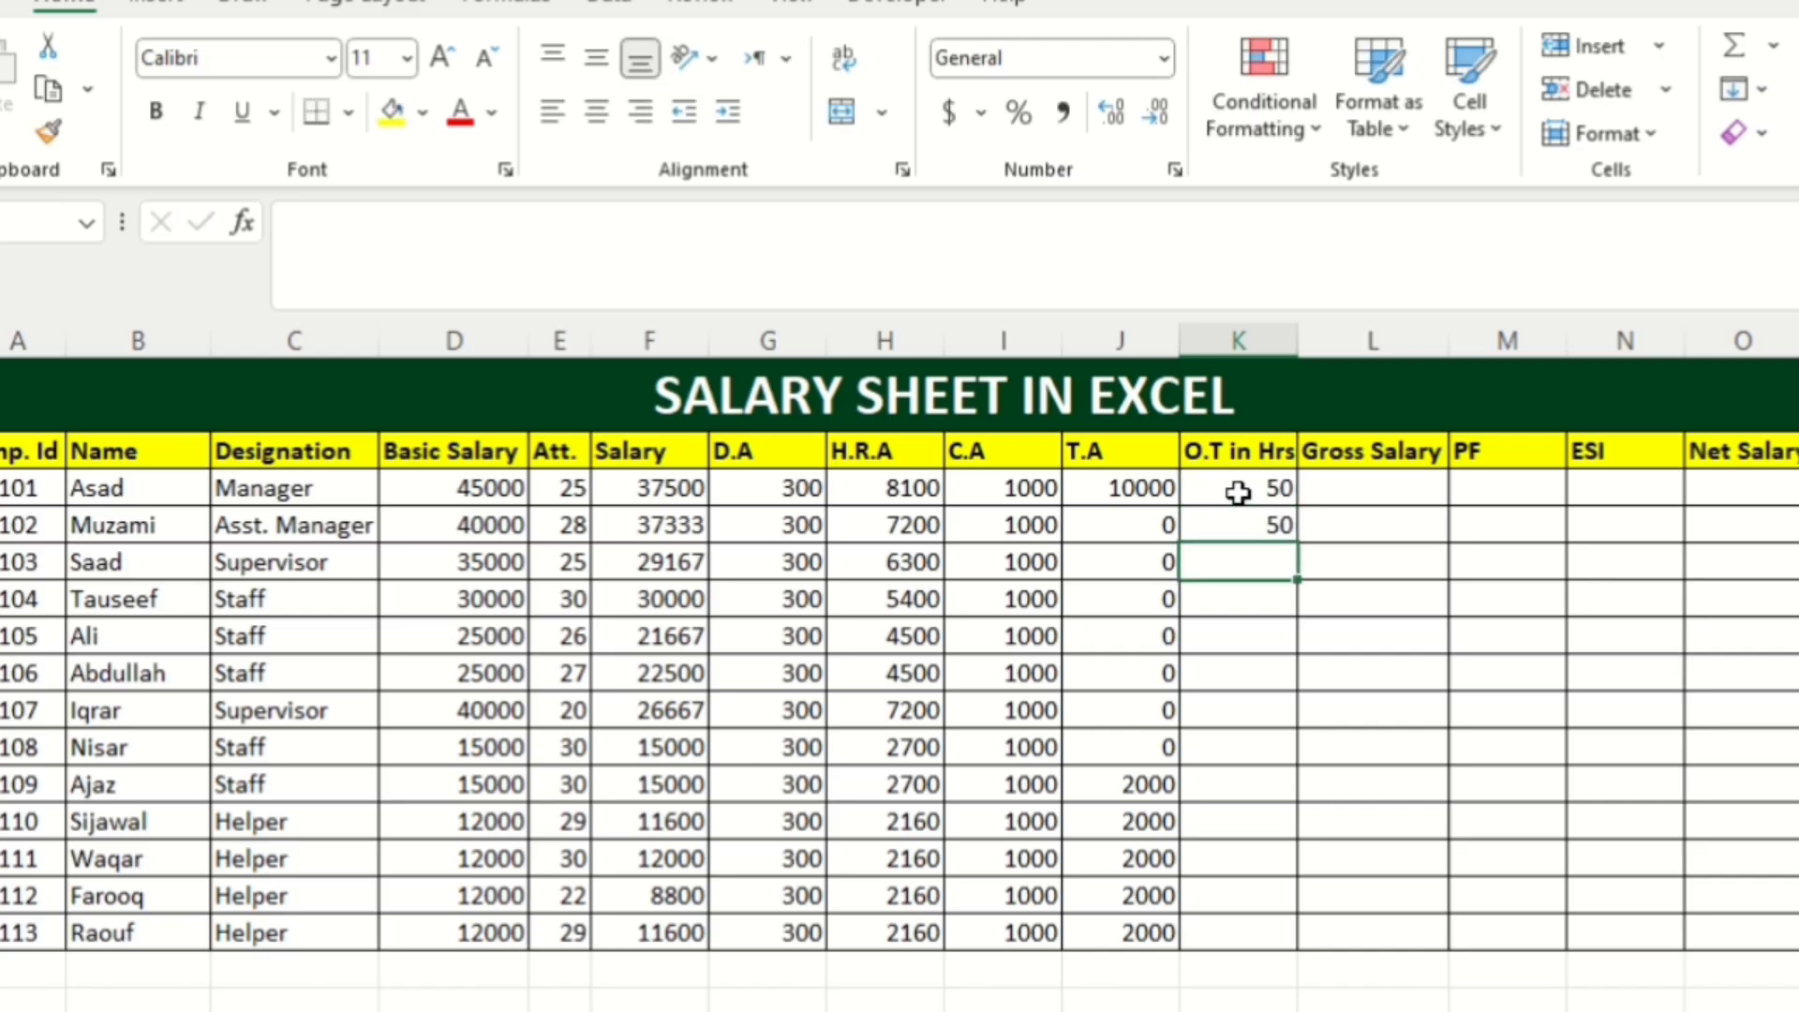
text(40)
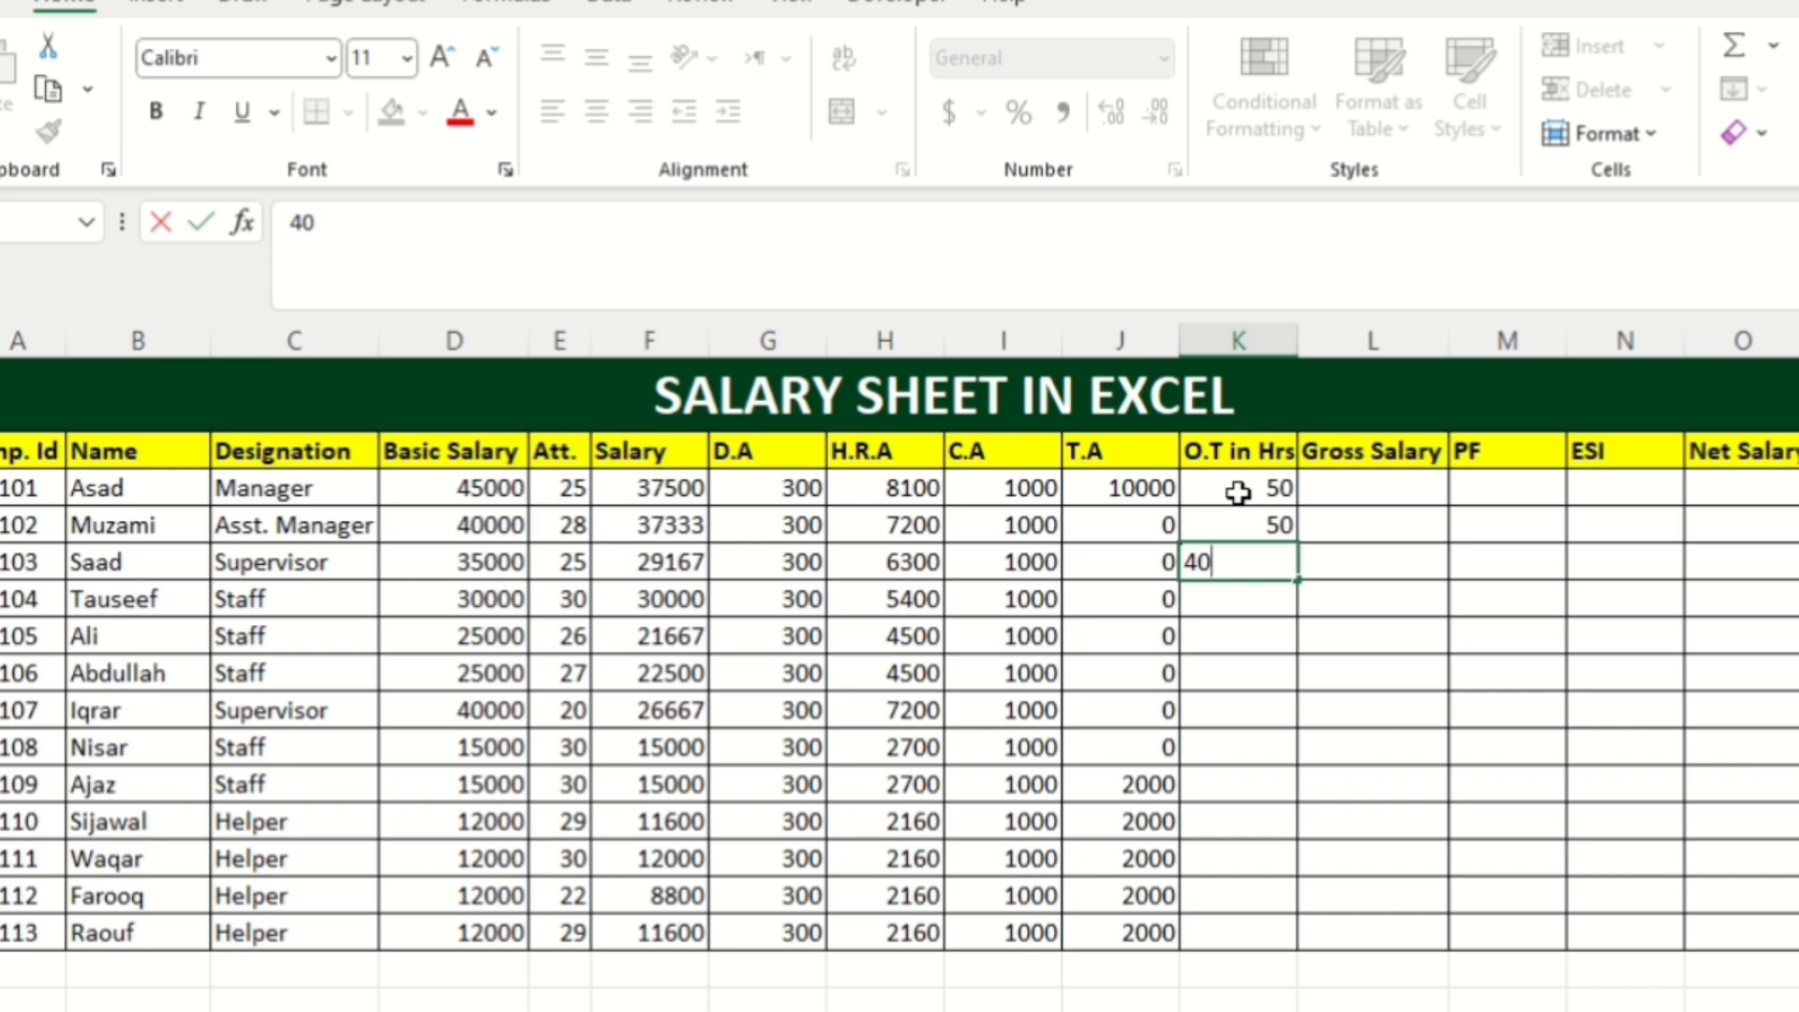
drag(1299, 582, 1294, 768)
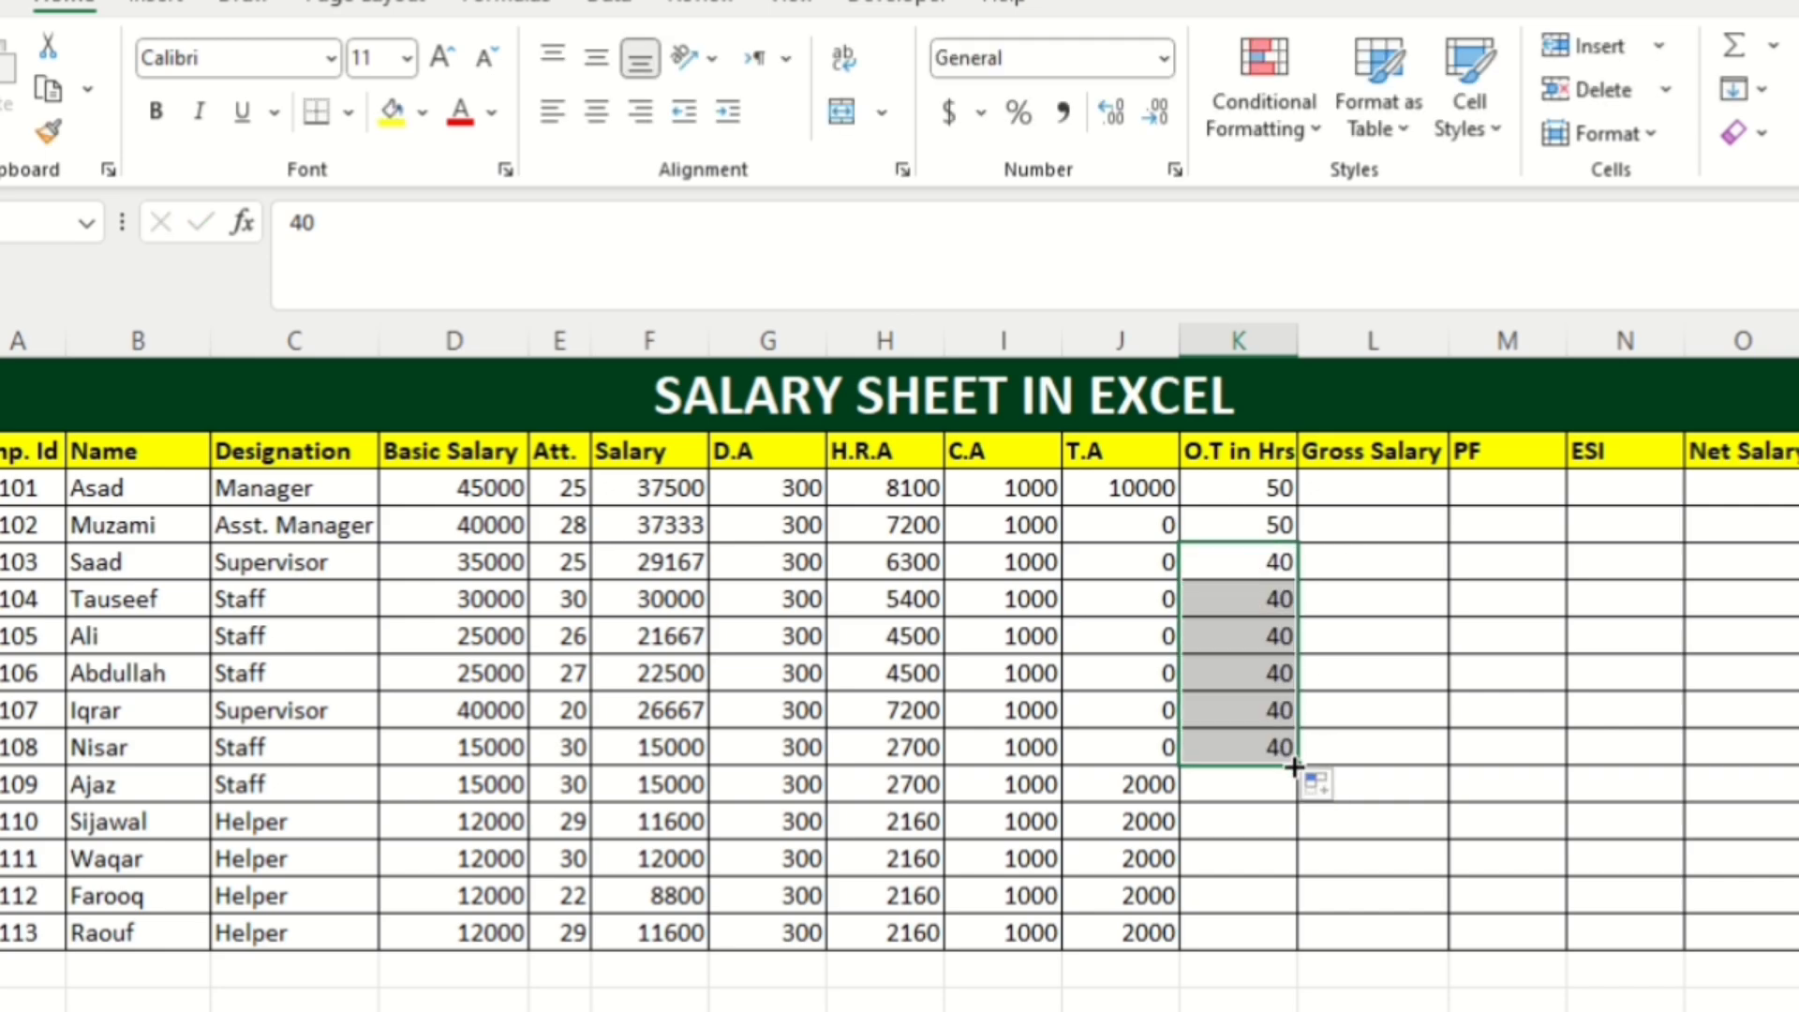
Enter overtime hours of 60 in K12 filled down to K15, and 25 in K16.
click(1276, 780)
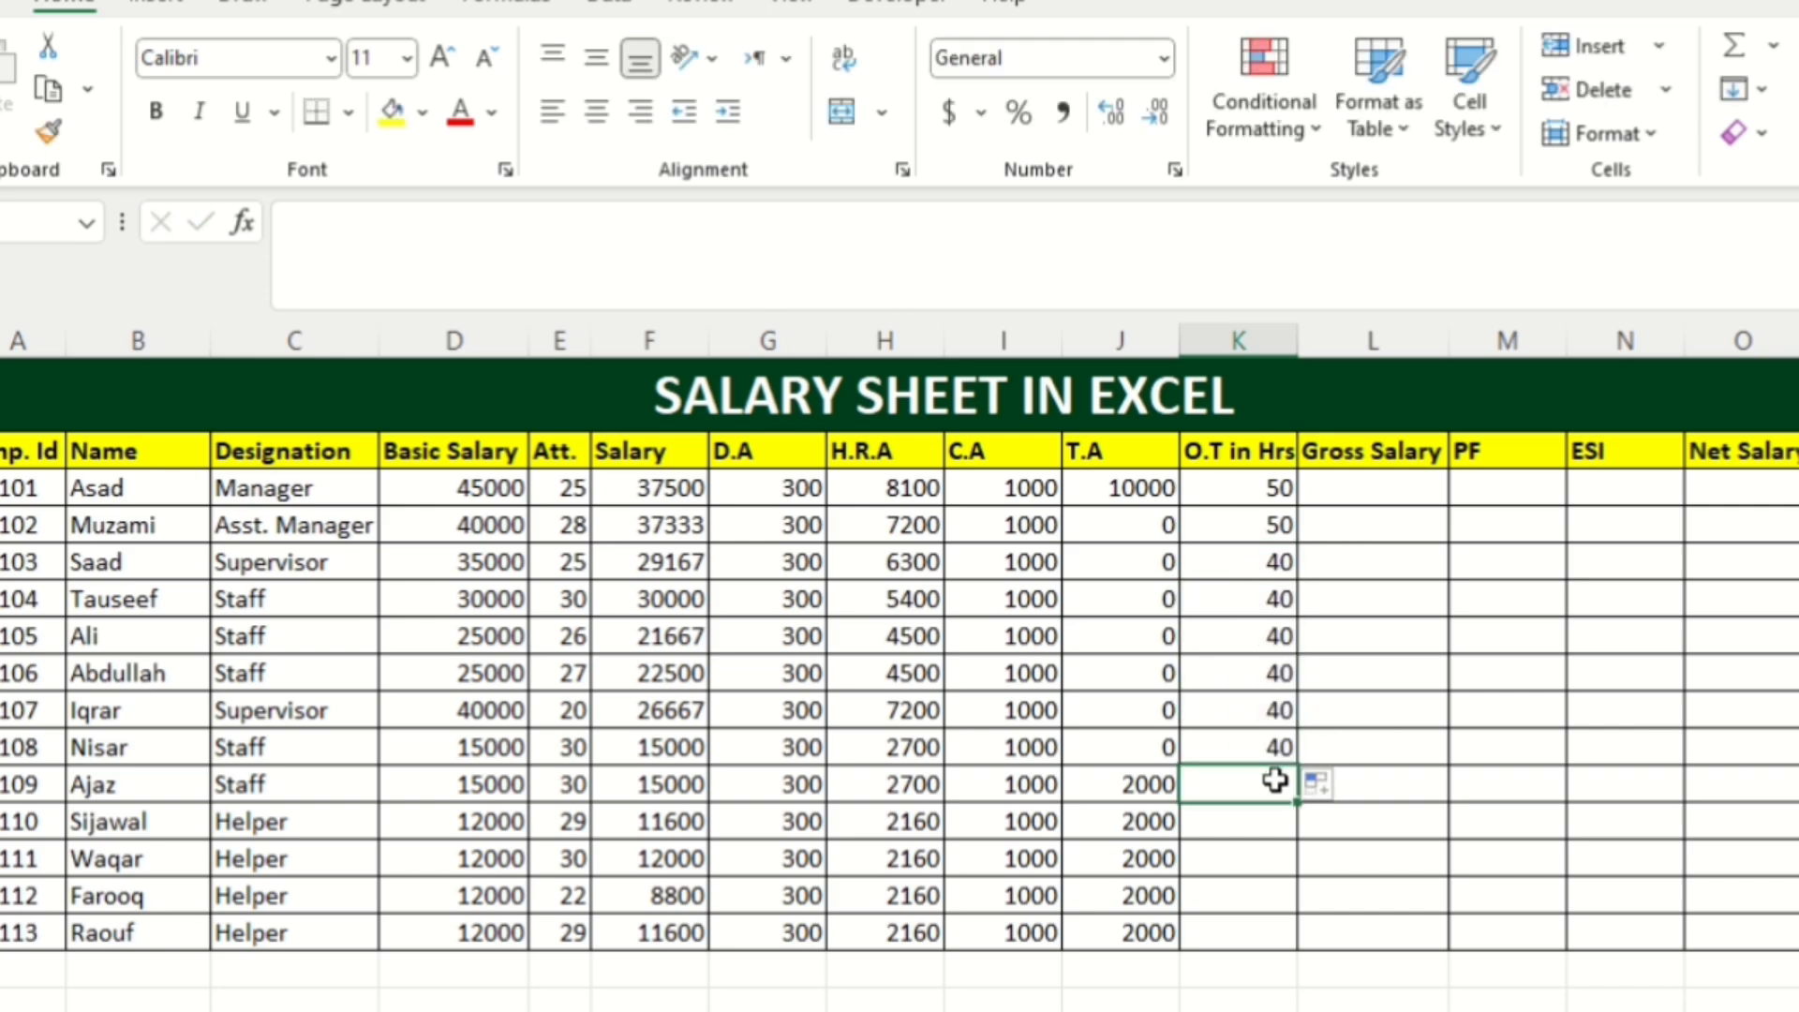
text(60)
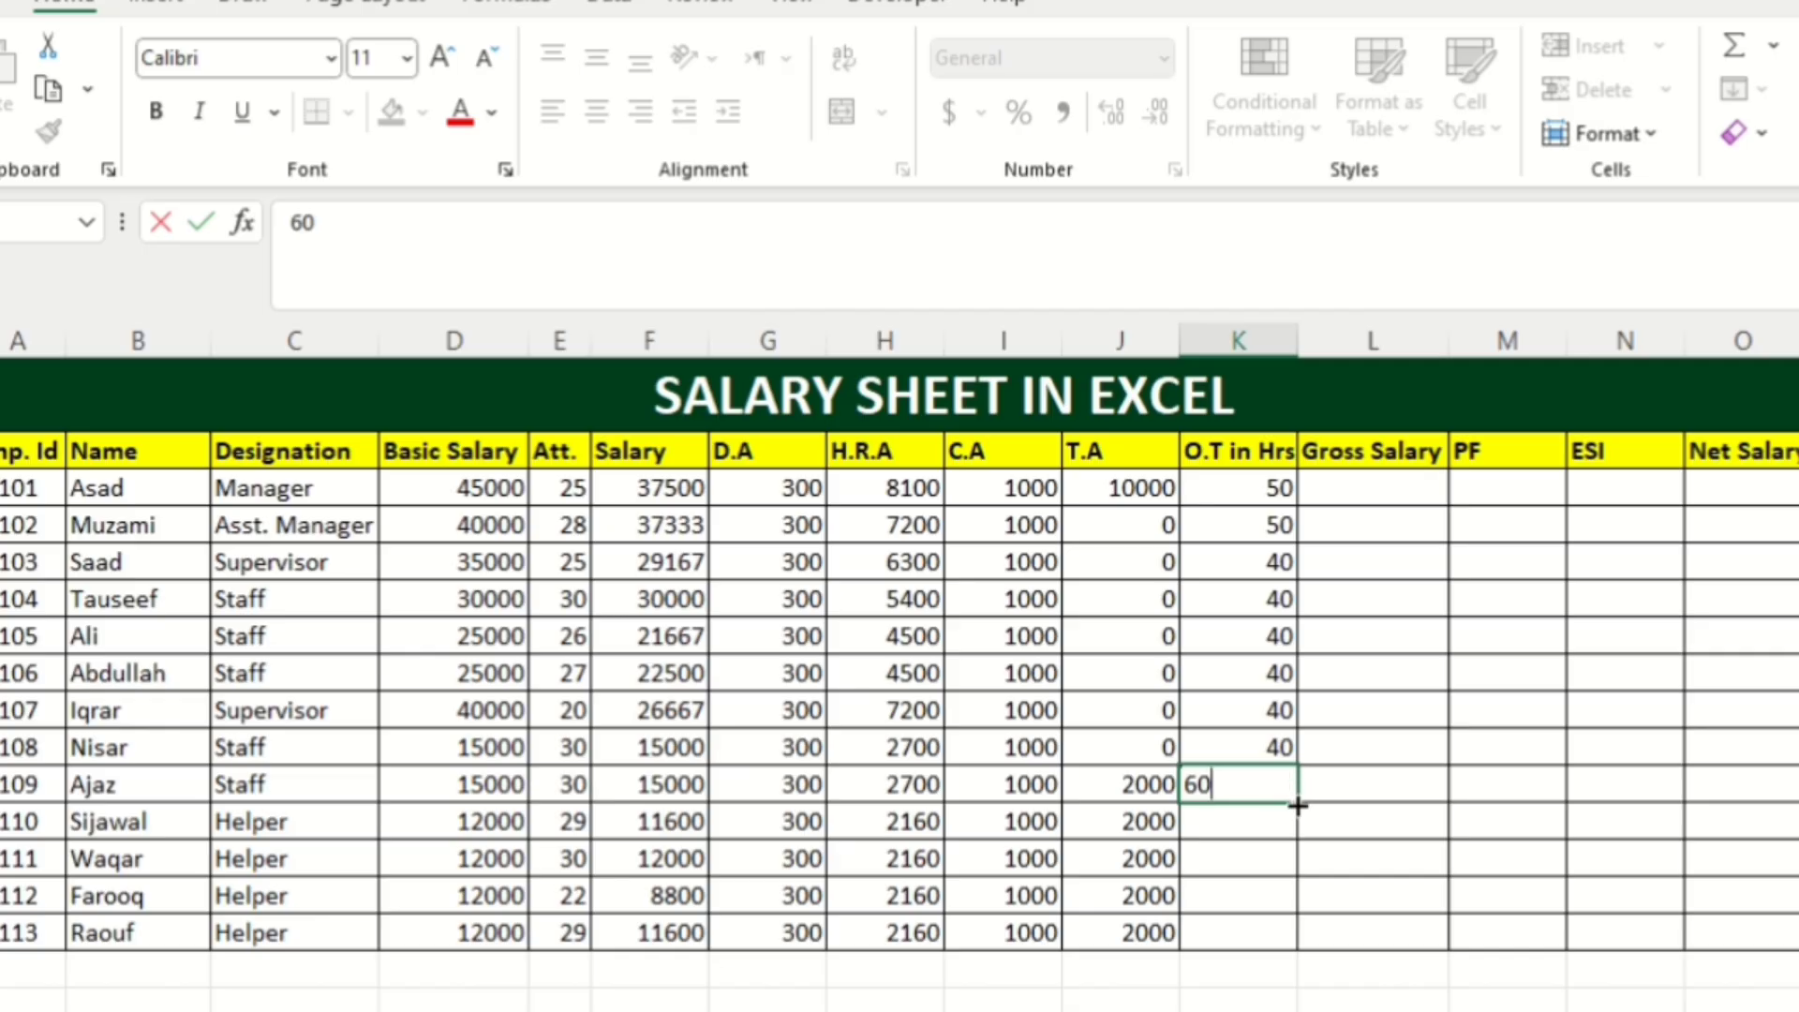
key(ctrl+Return)
drag(1296, 823, 1293, 931)
click(1283, 933)
text(25)
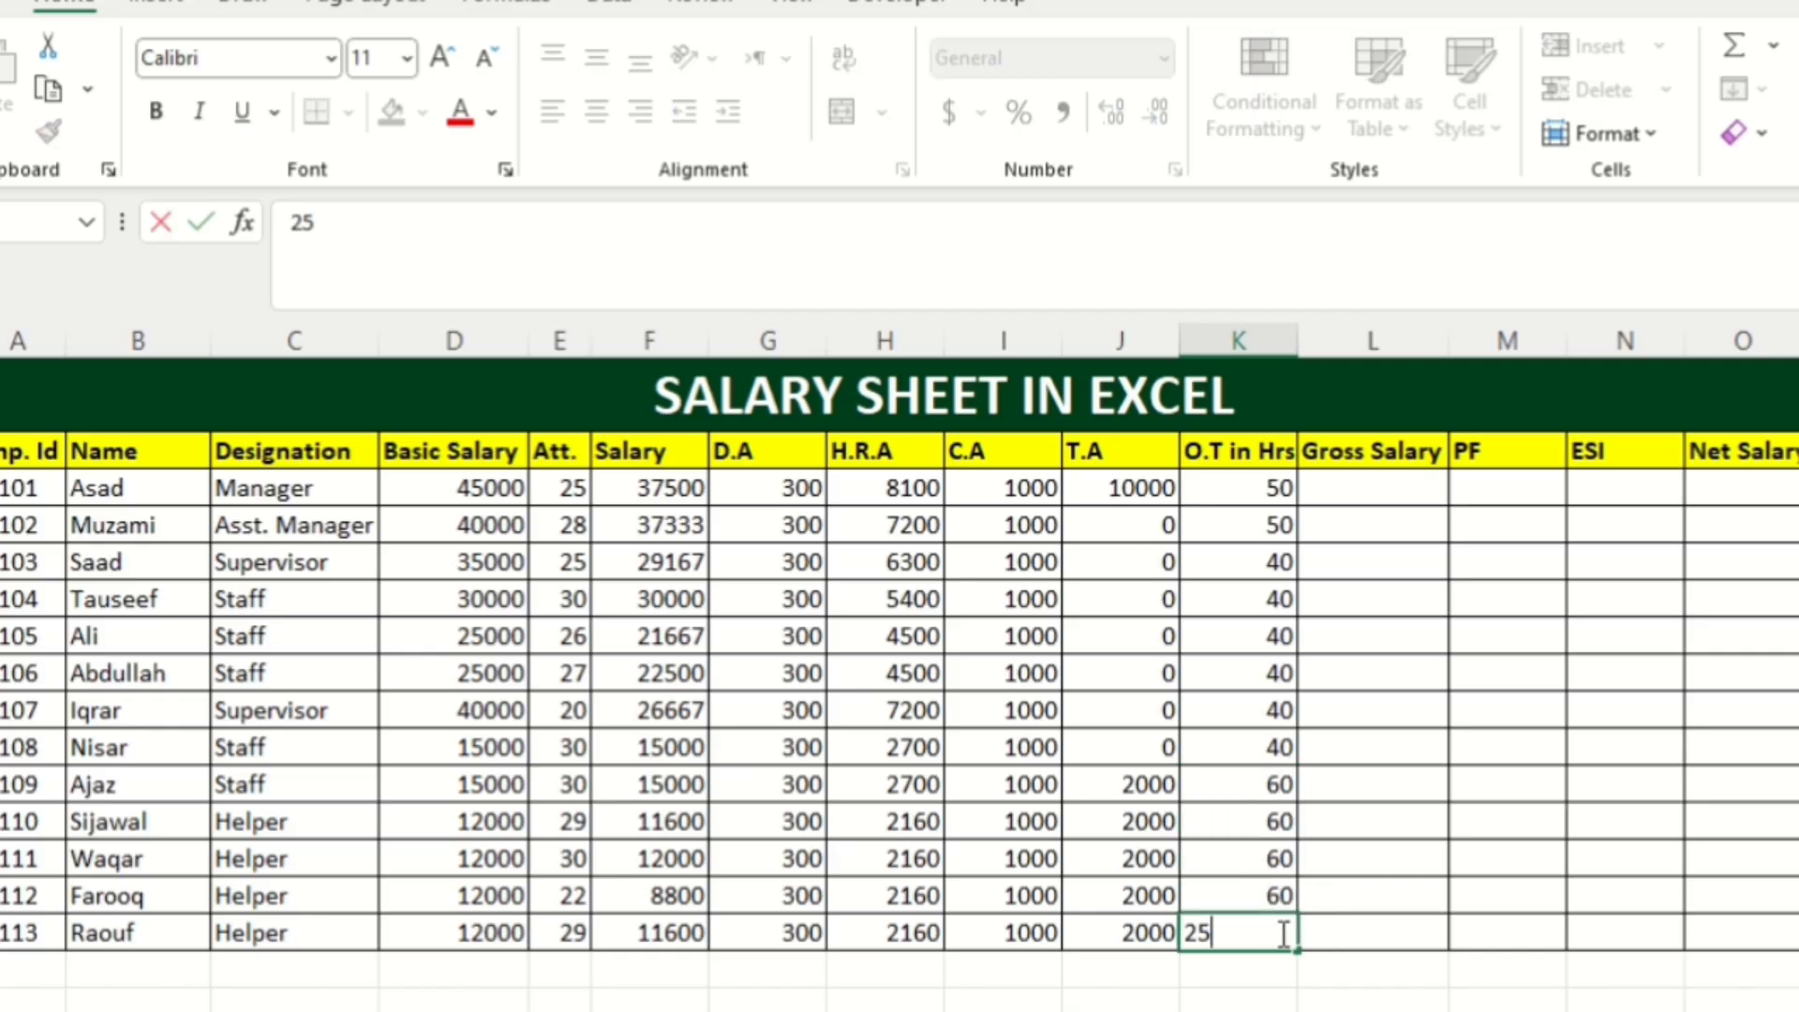
Insert a cell at the Gross Salary header in L3, shifting the existing cells right.
click(1311, 461)
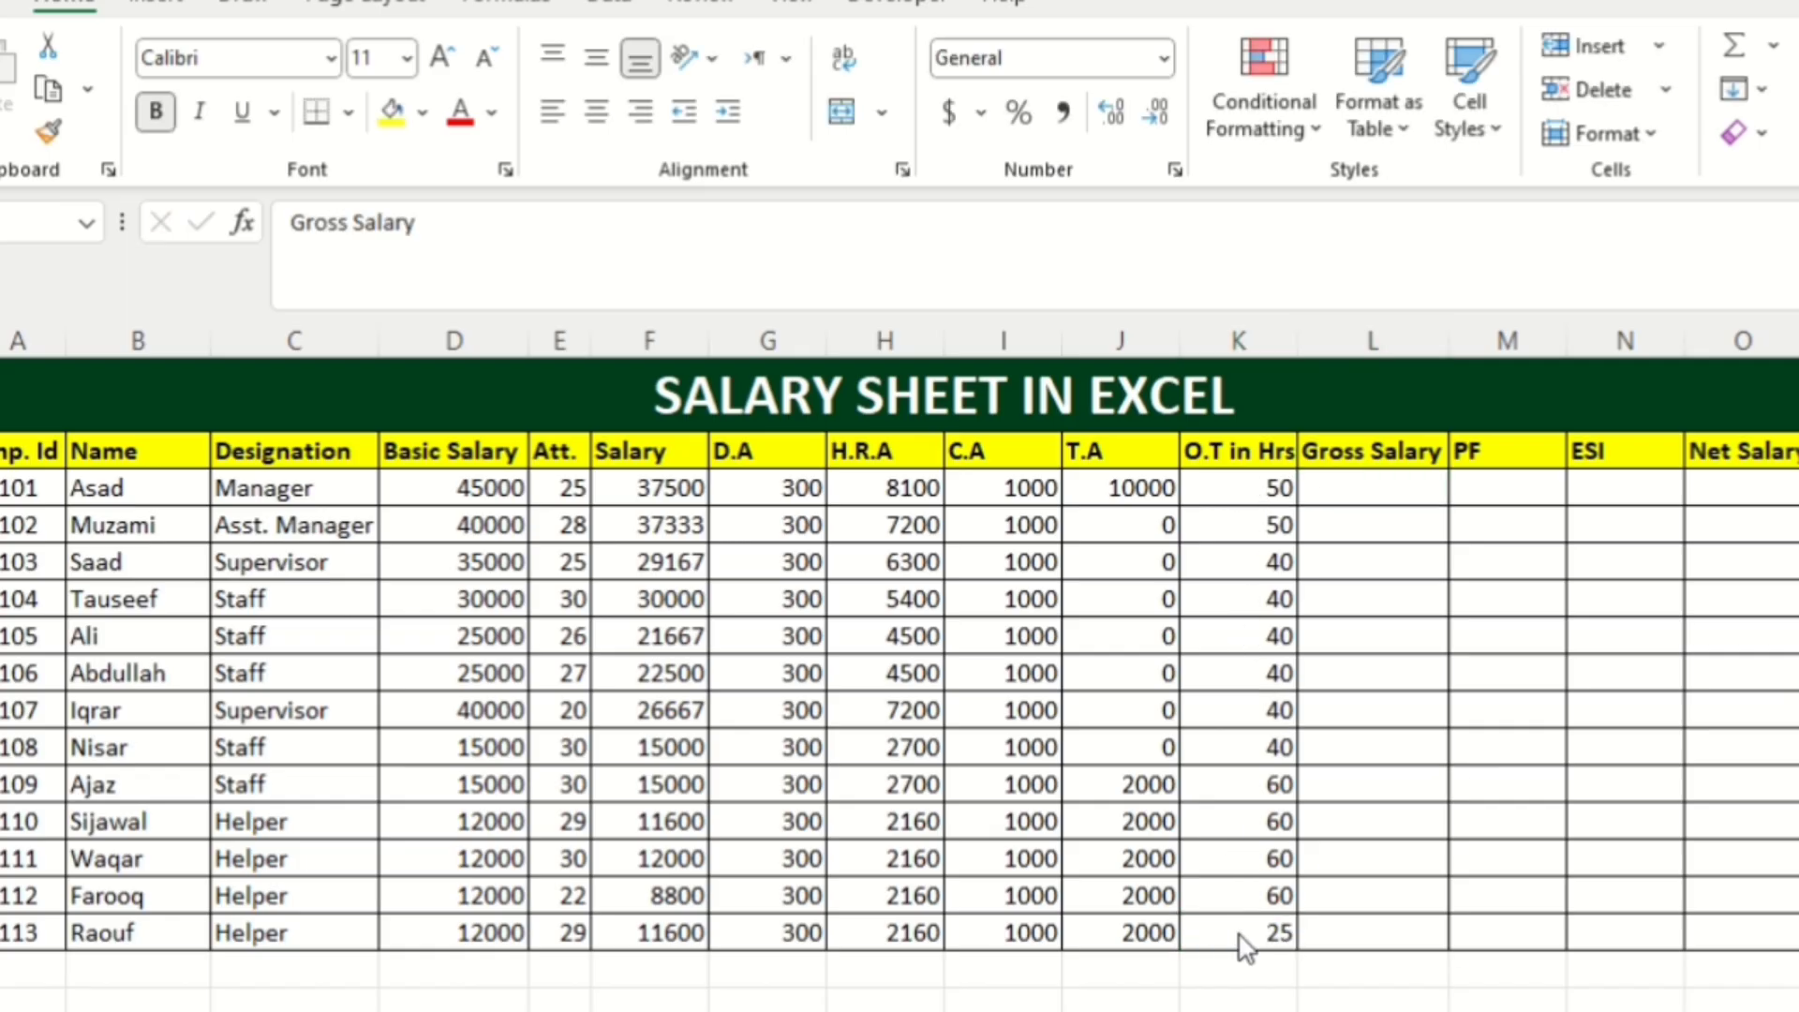
click(1305, 456)
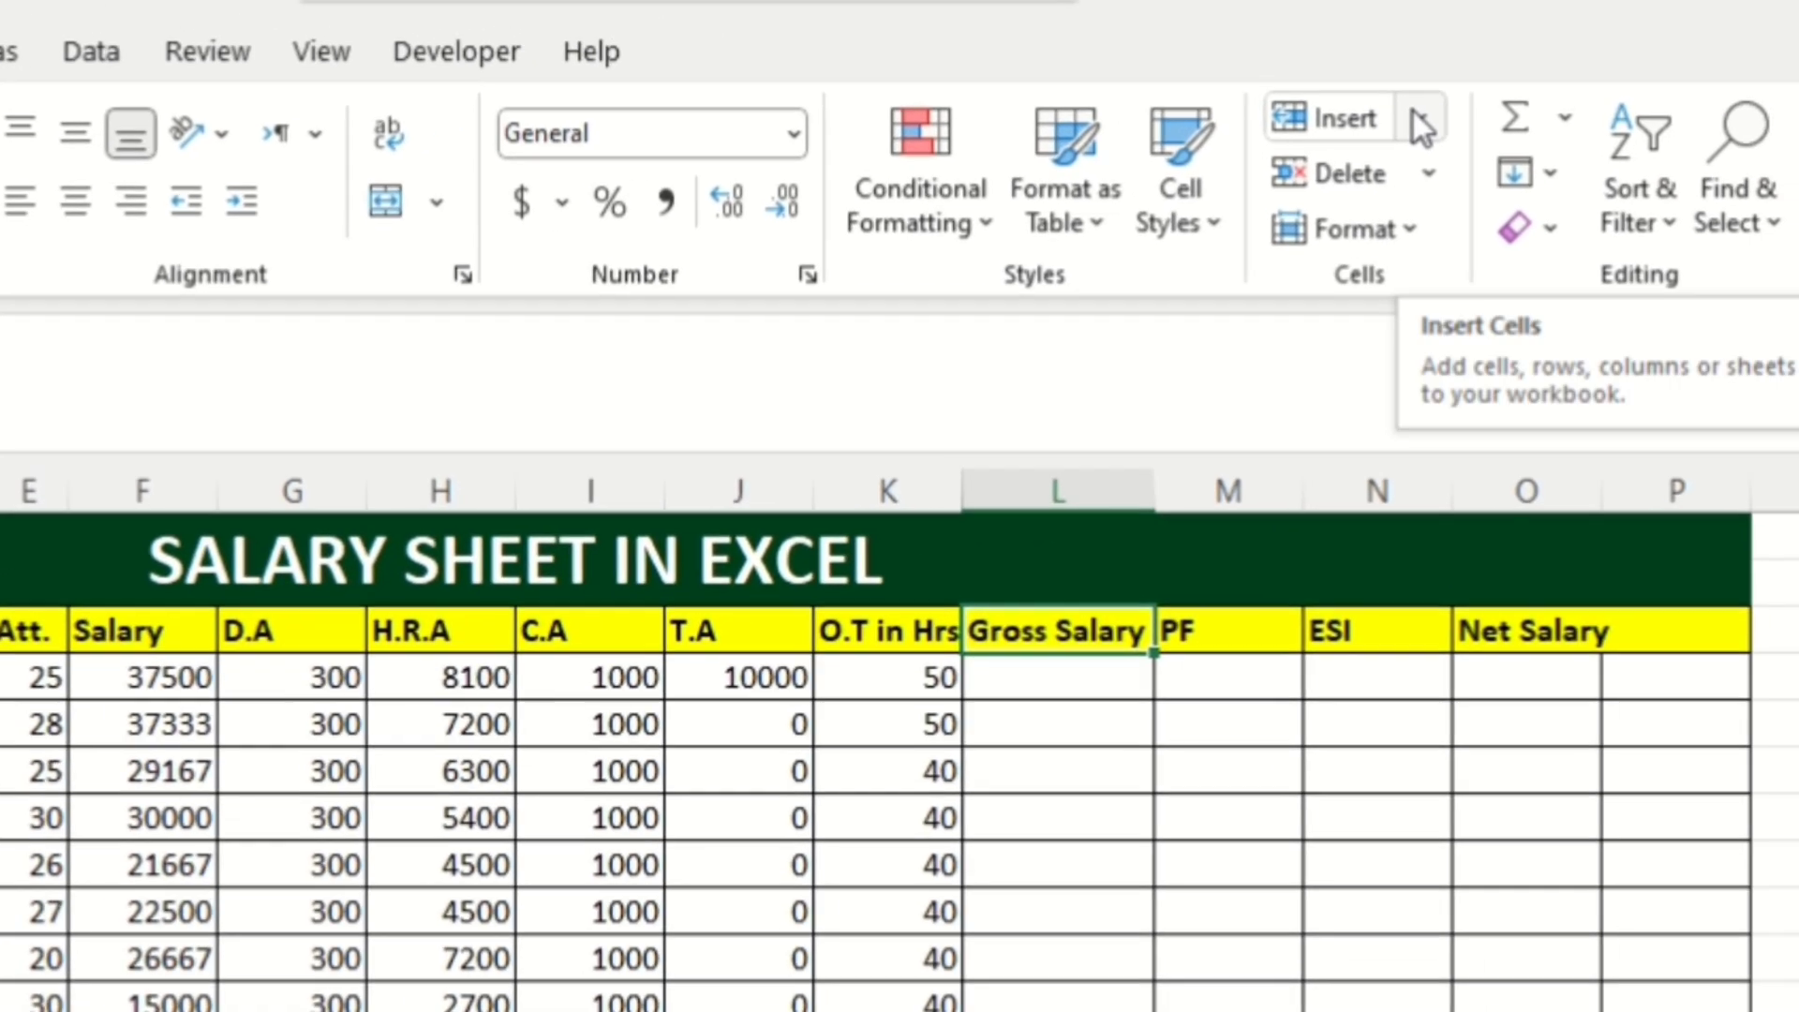
click(1661, 49)
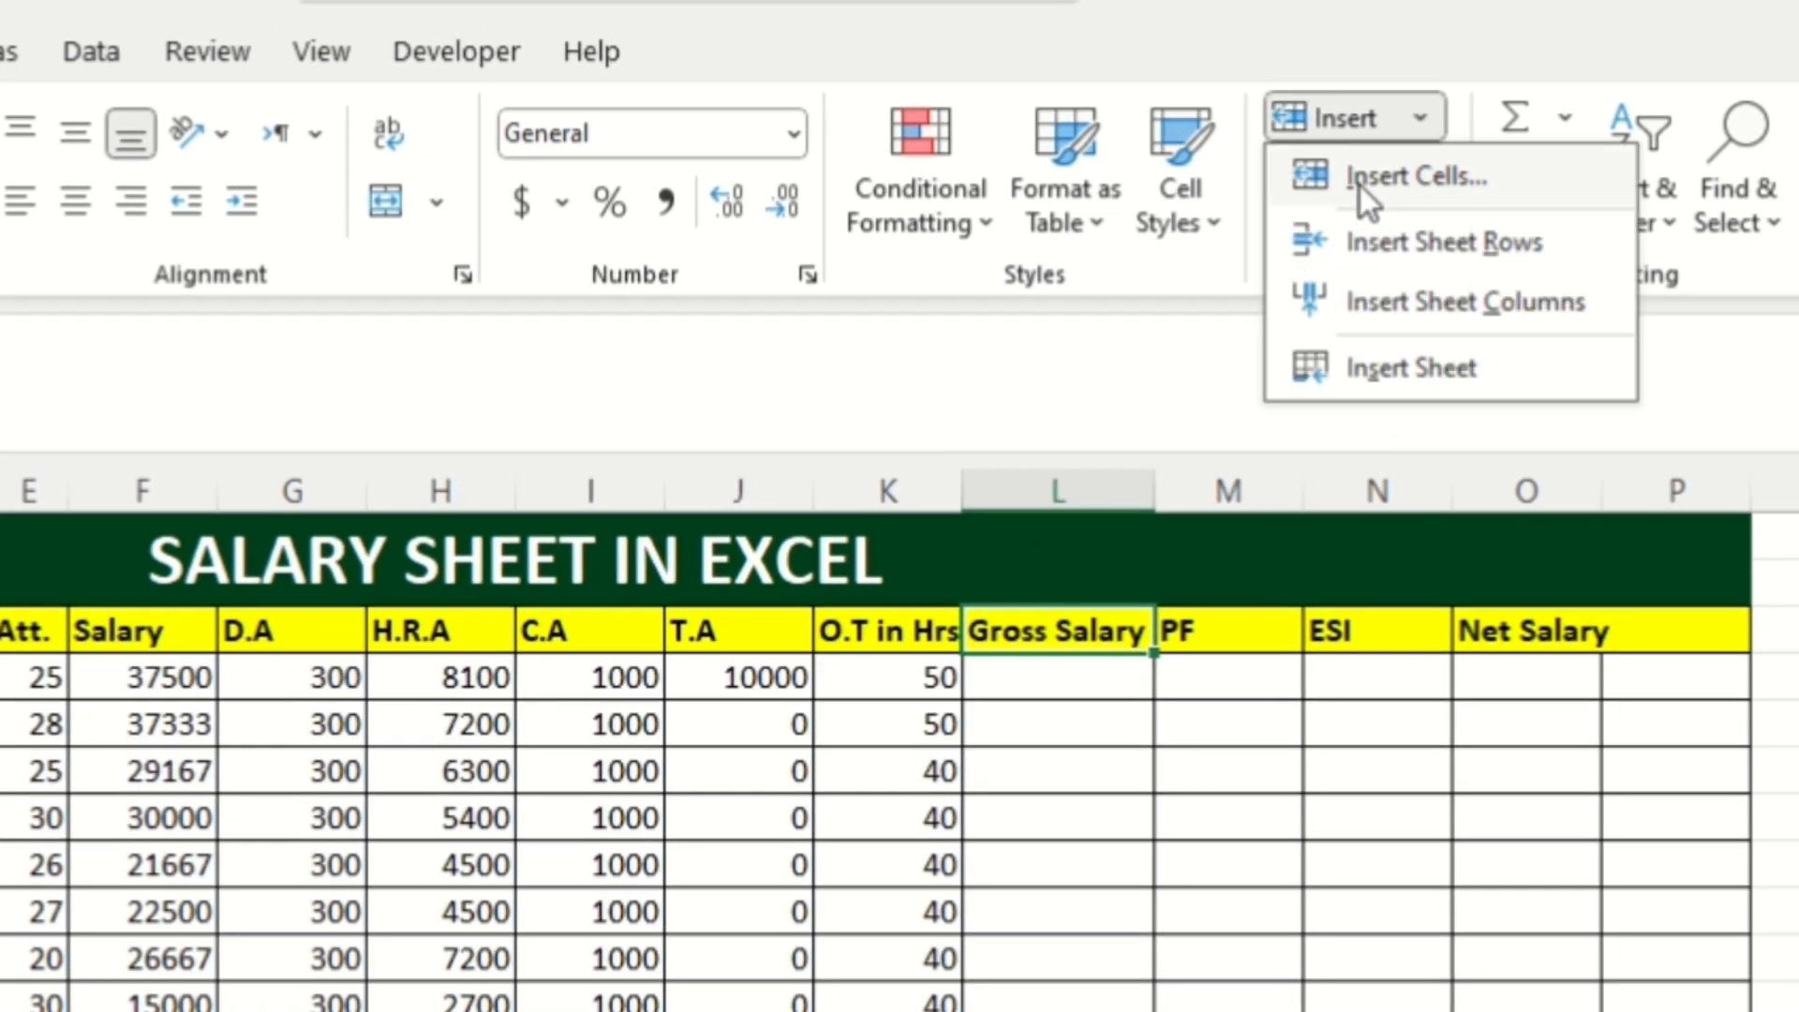
click(1358, 178)
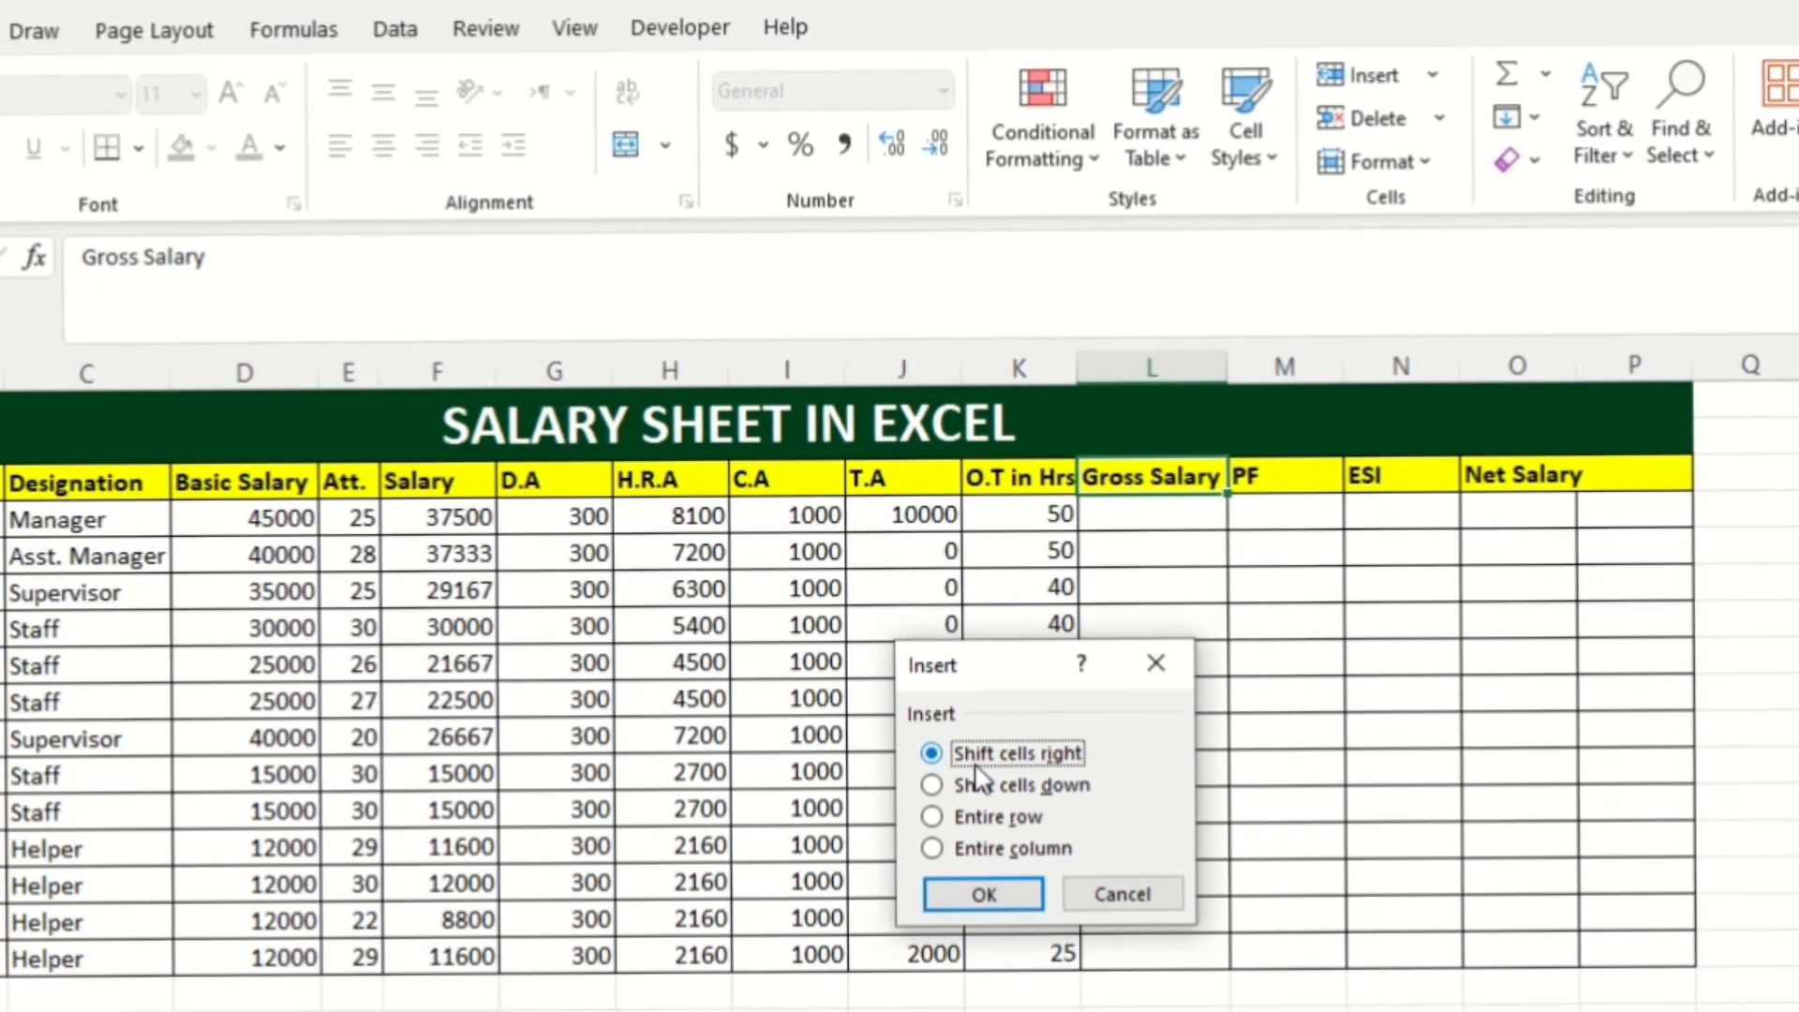
click(983, 893)
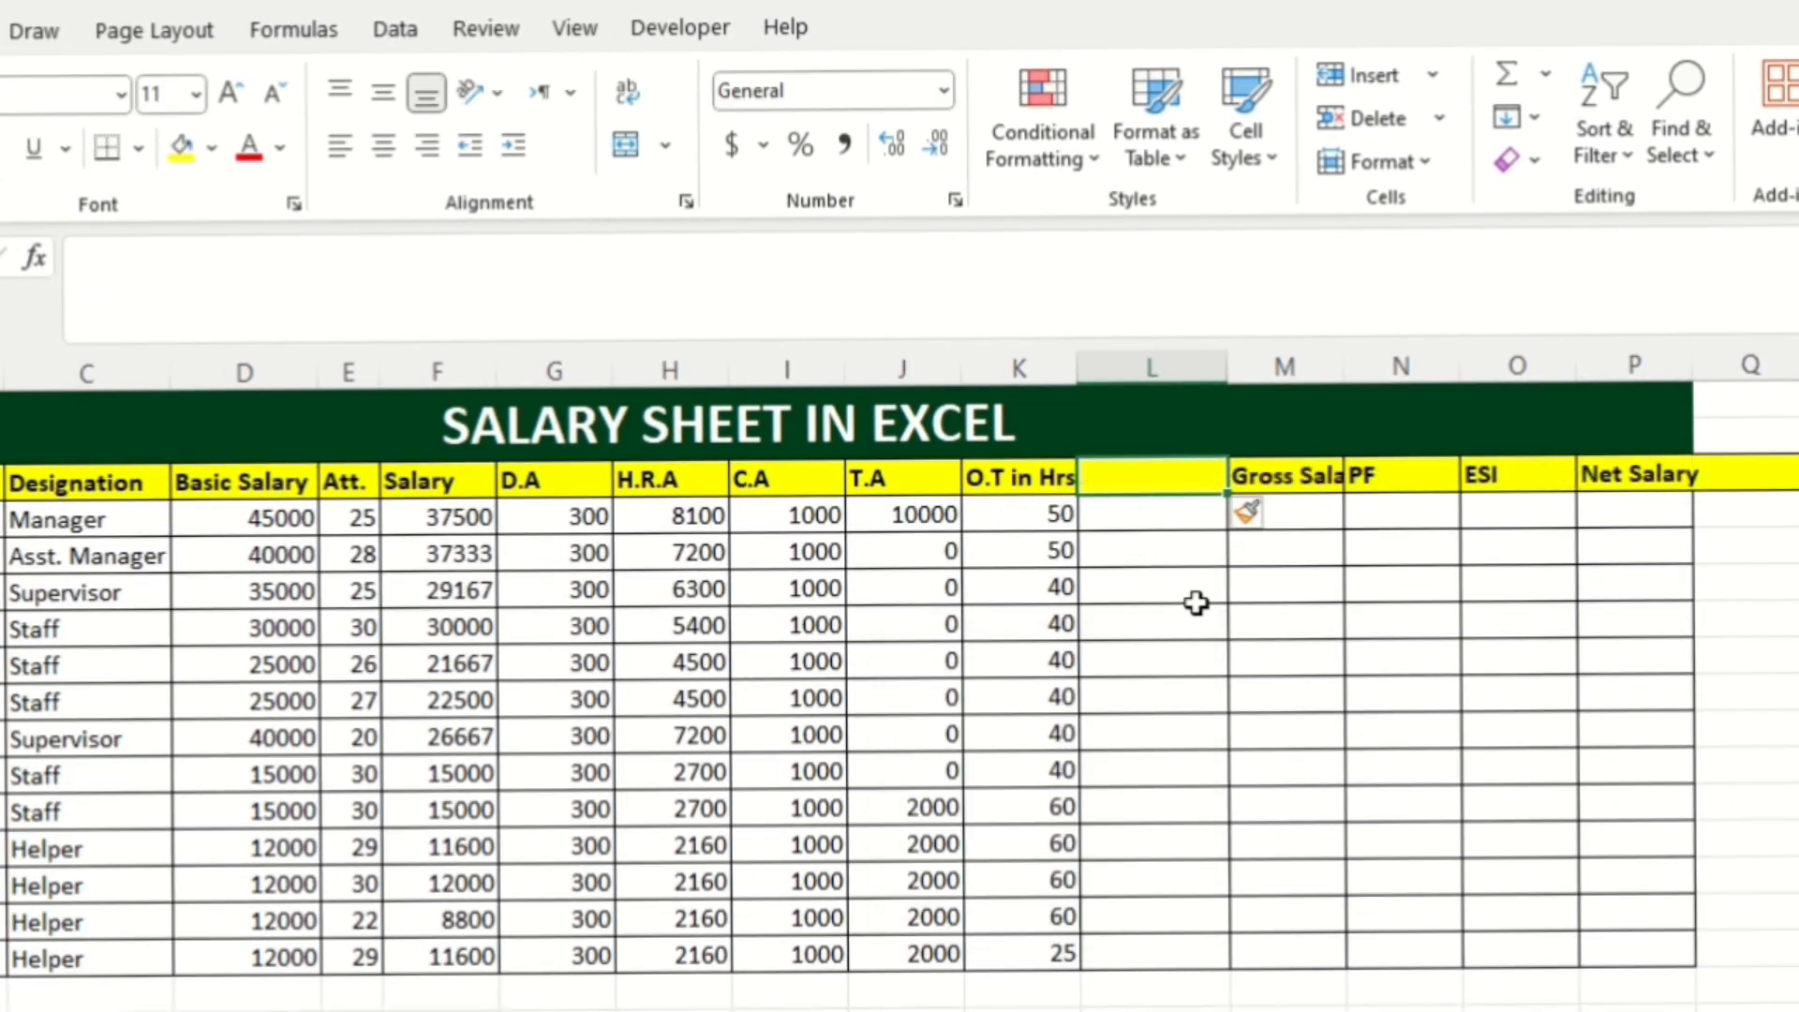
Enter the header O.T Salary in the blank header cell L3.
text(O.)
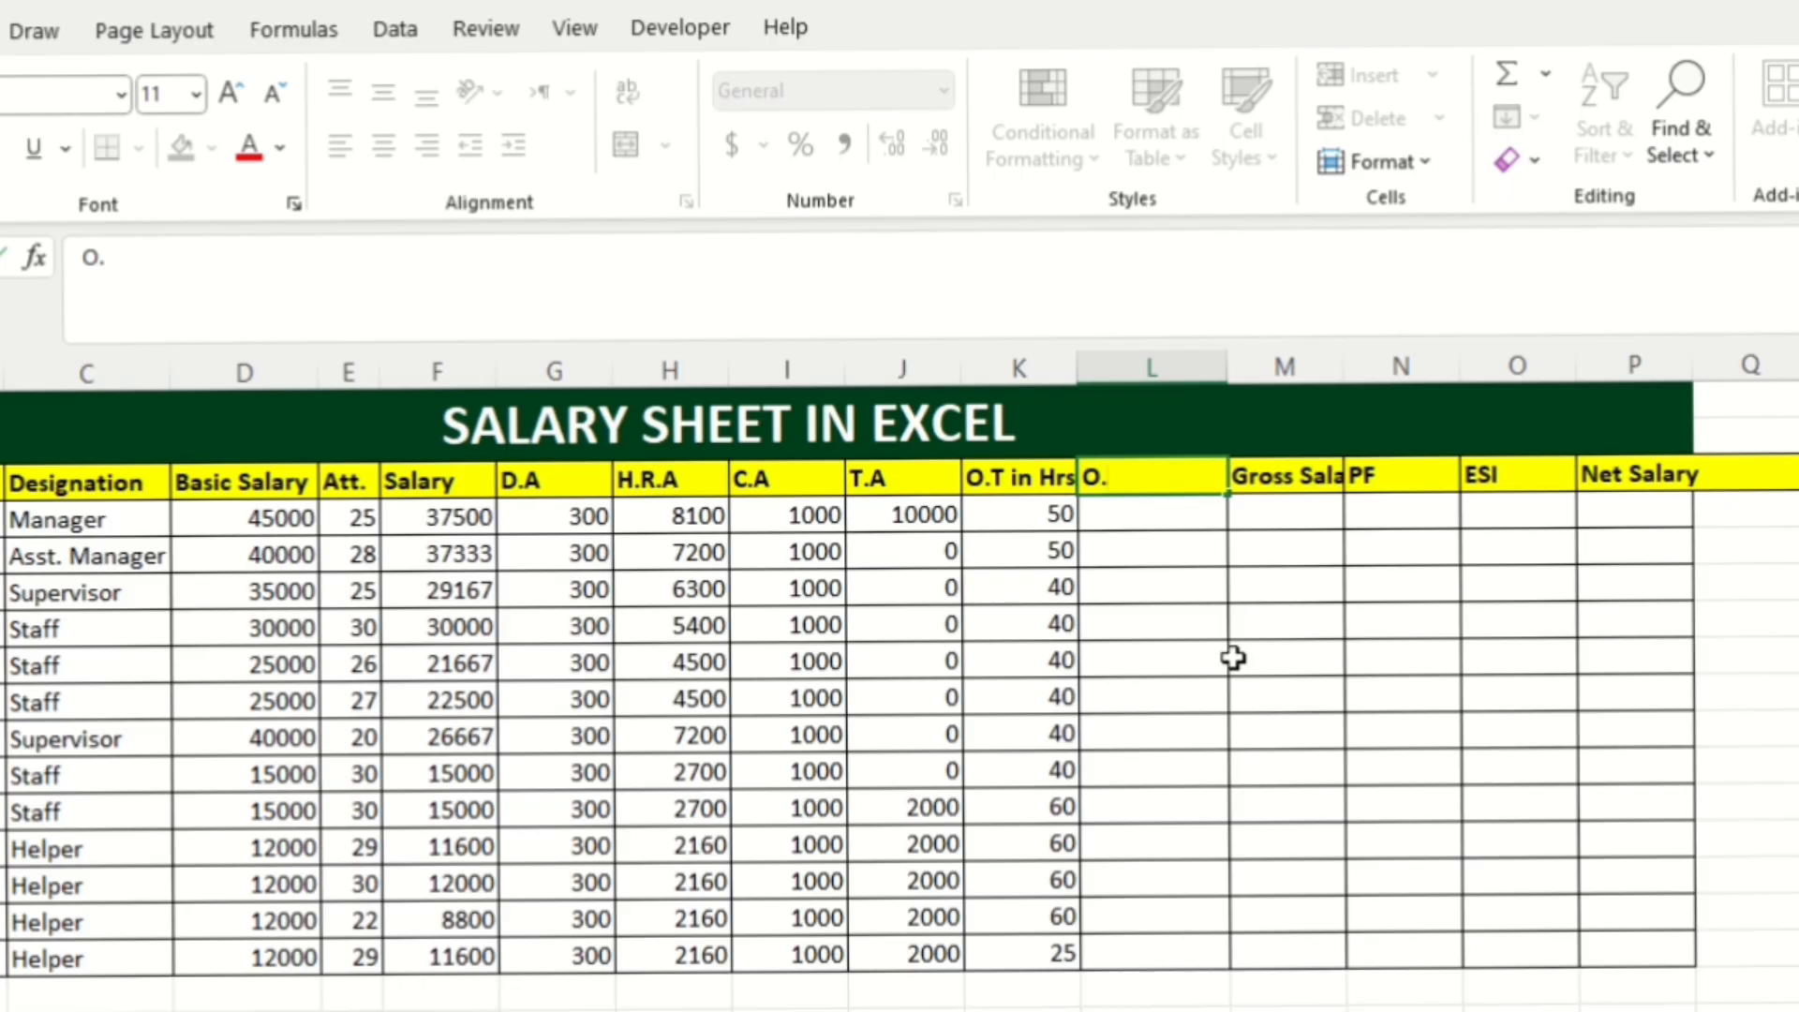
text(T Salary)
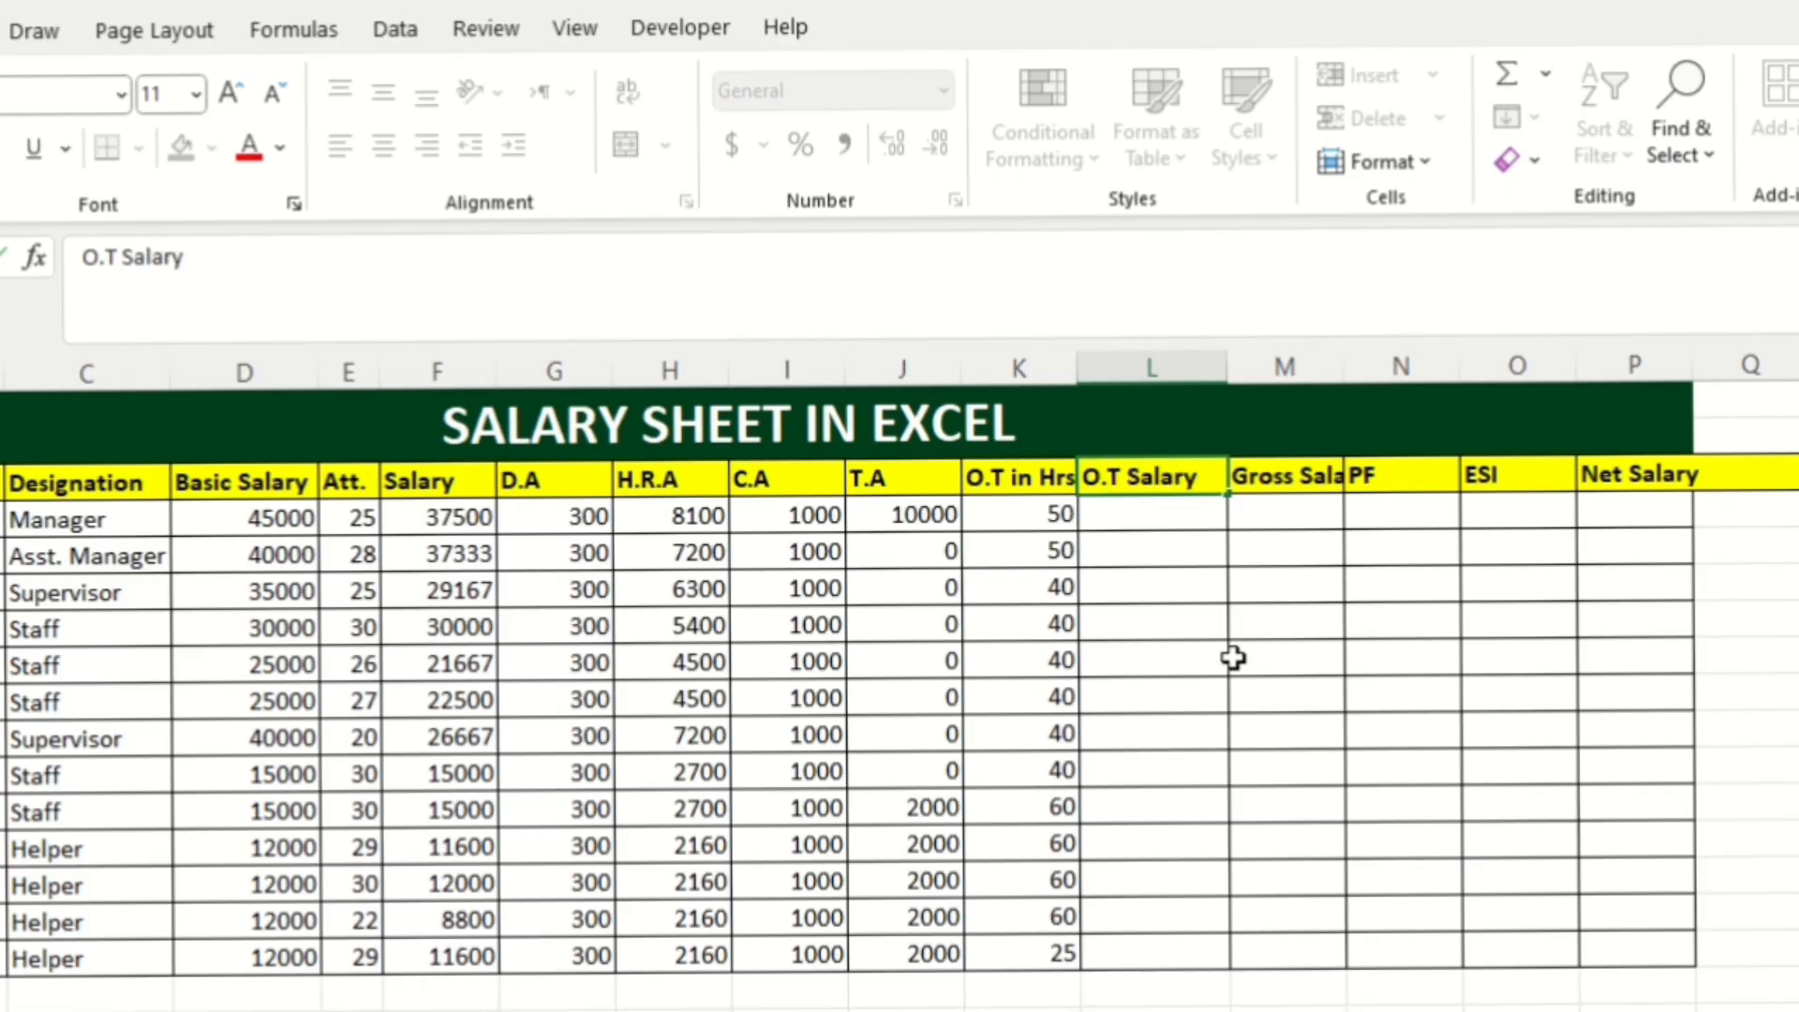
key(Return)
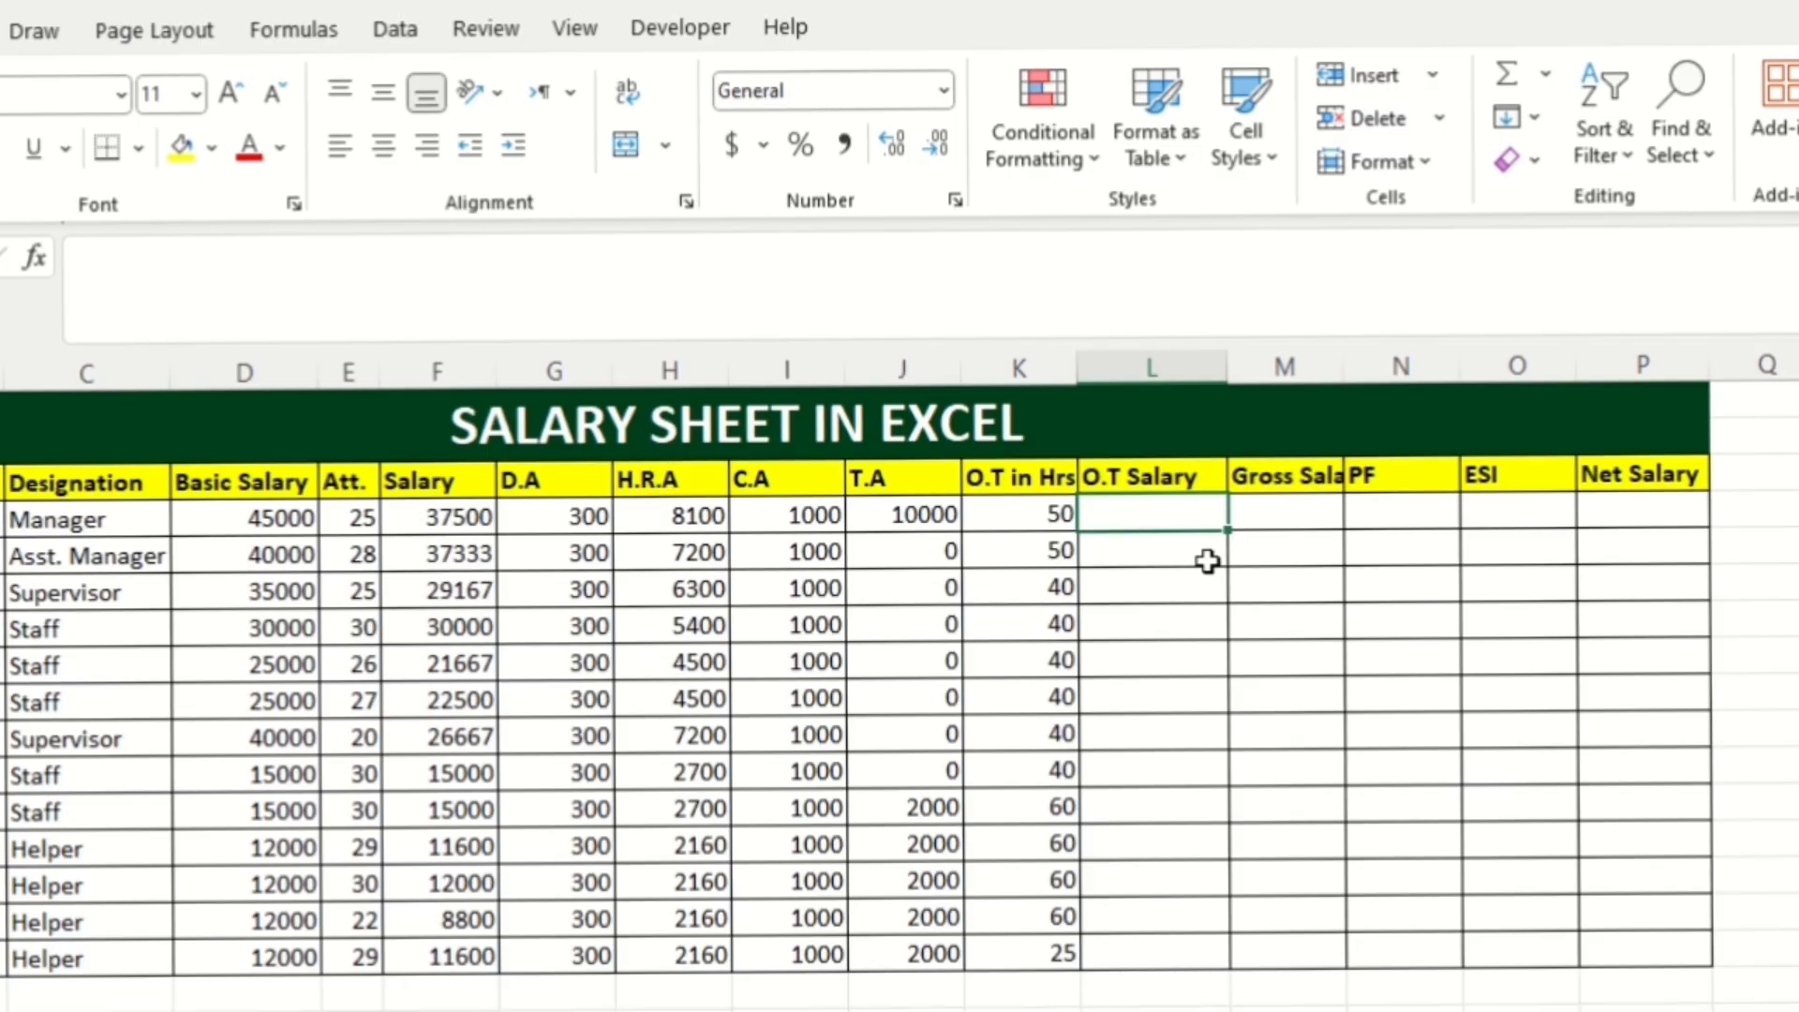
Calculate the first employee's overtime pay in L4 with the formula =D4/30/8*K4.
text(=)
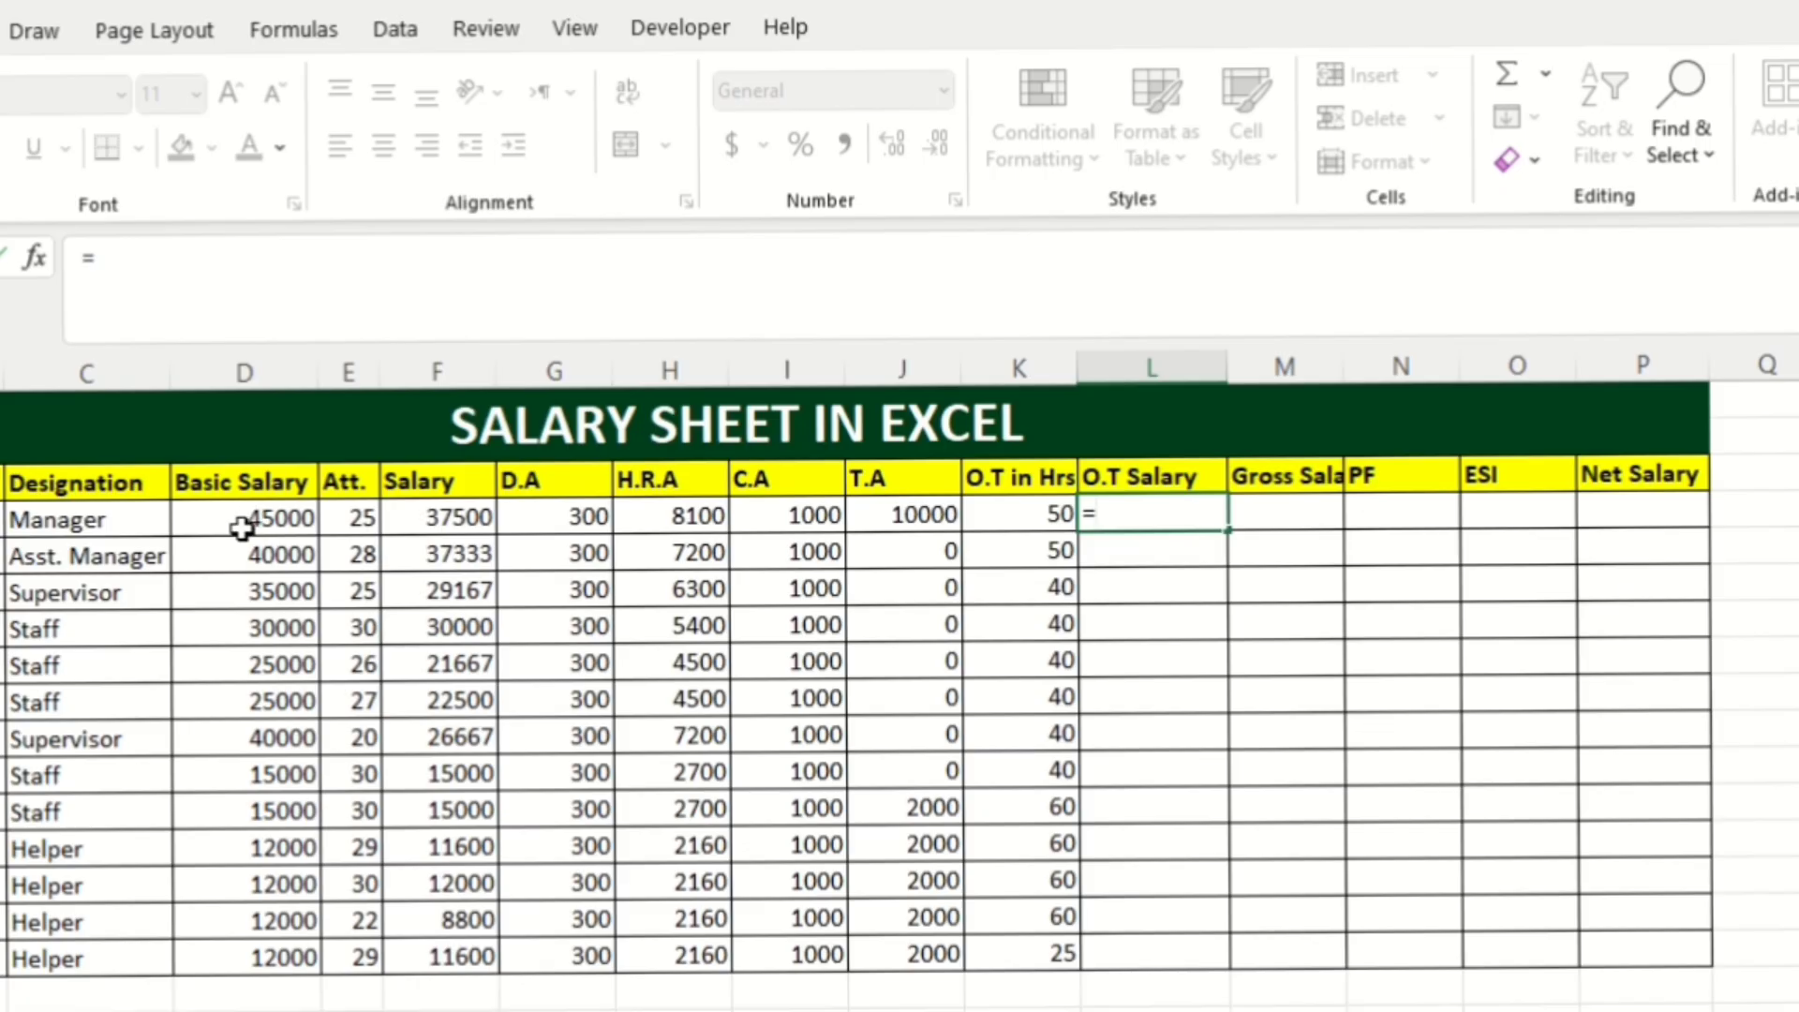
click(241, 528)
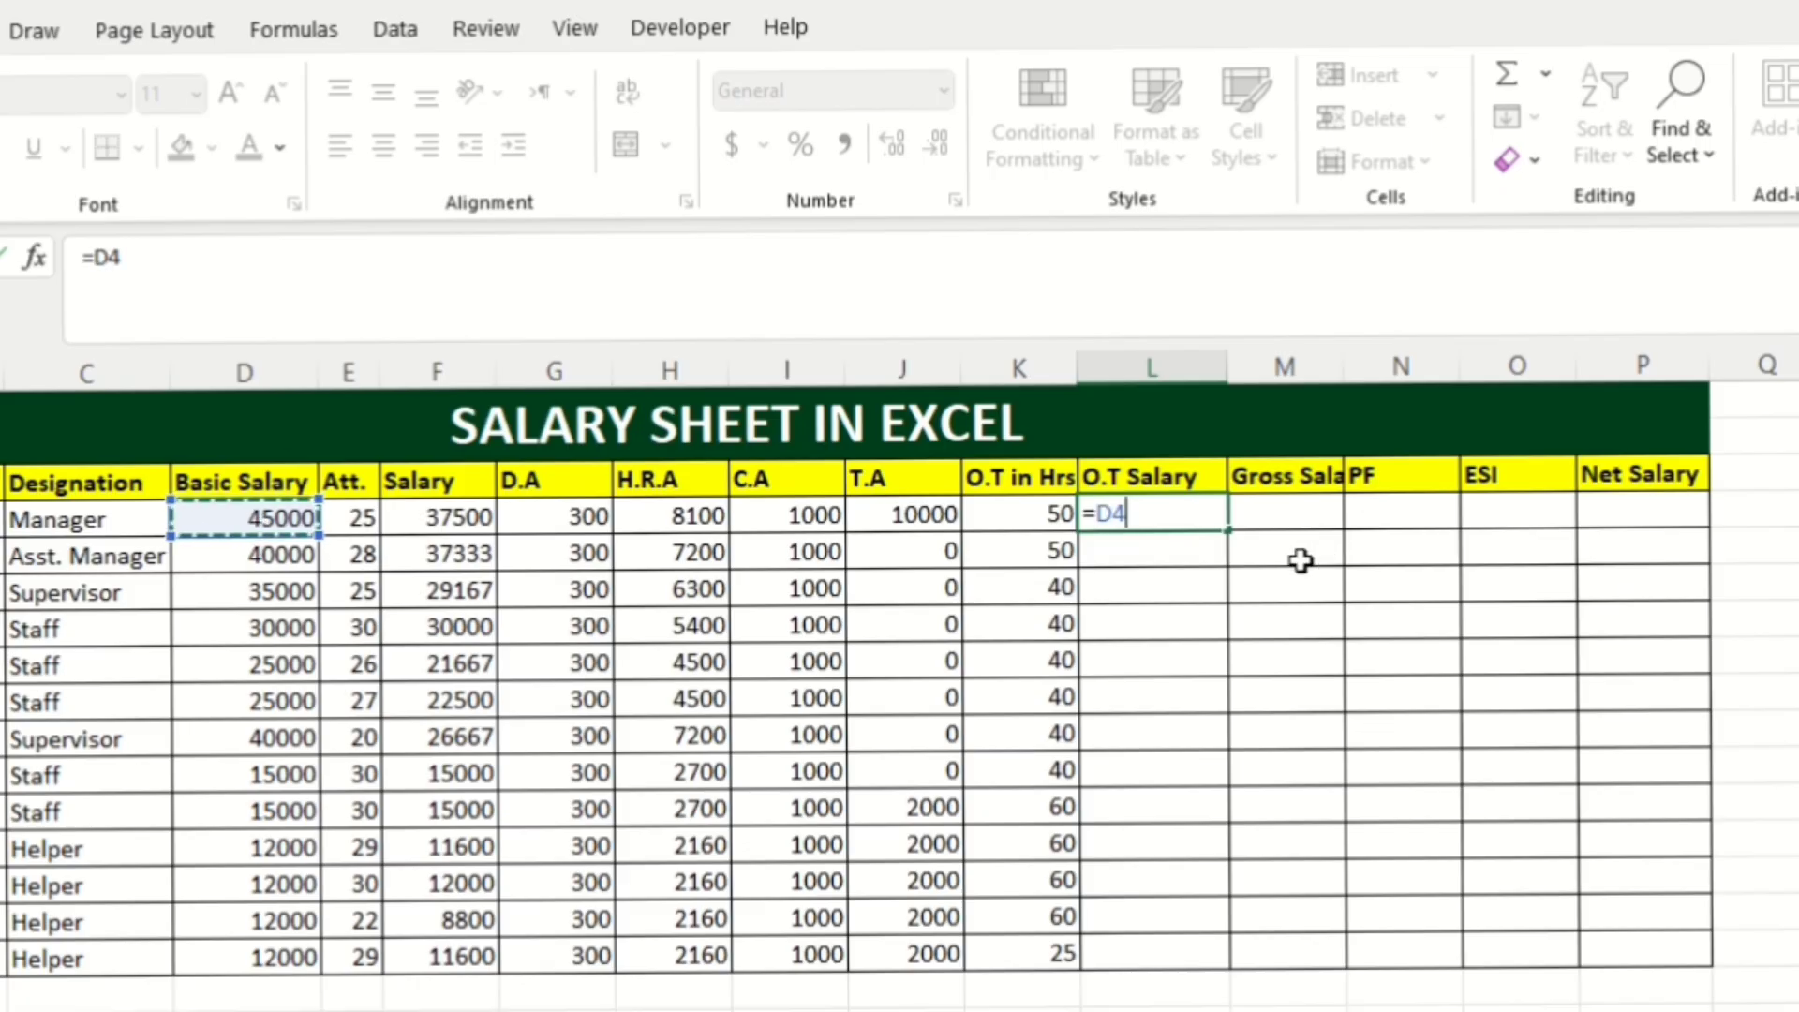
text(/)
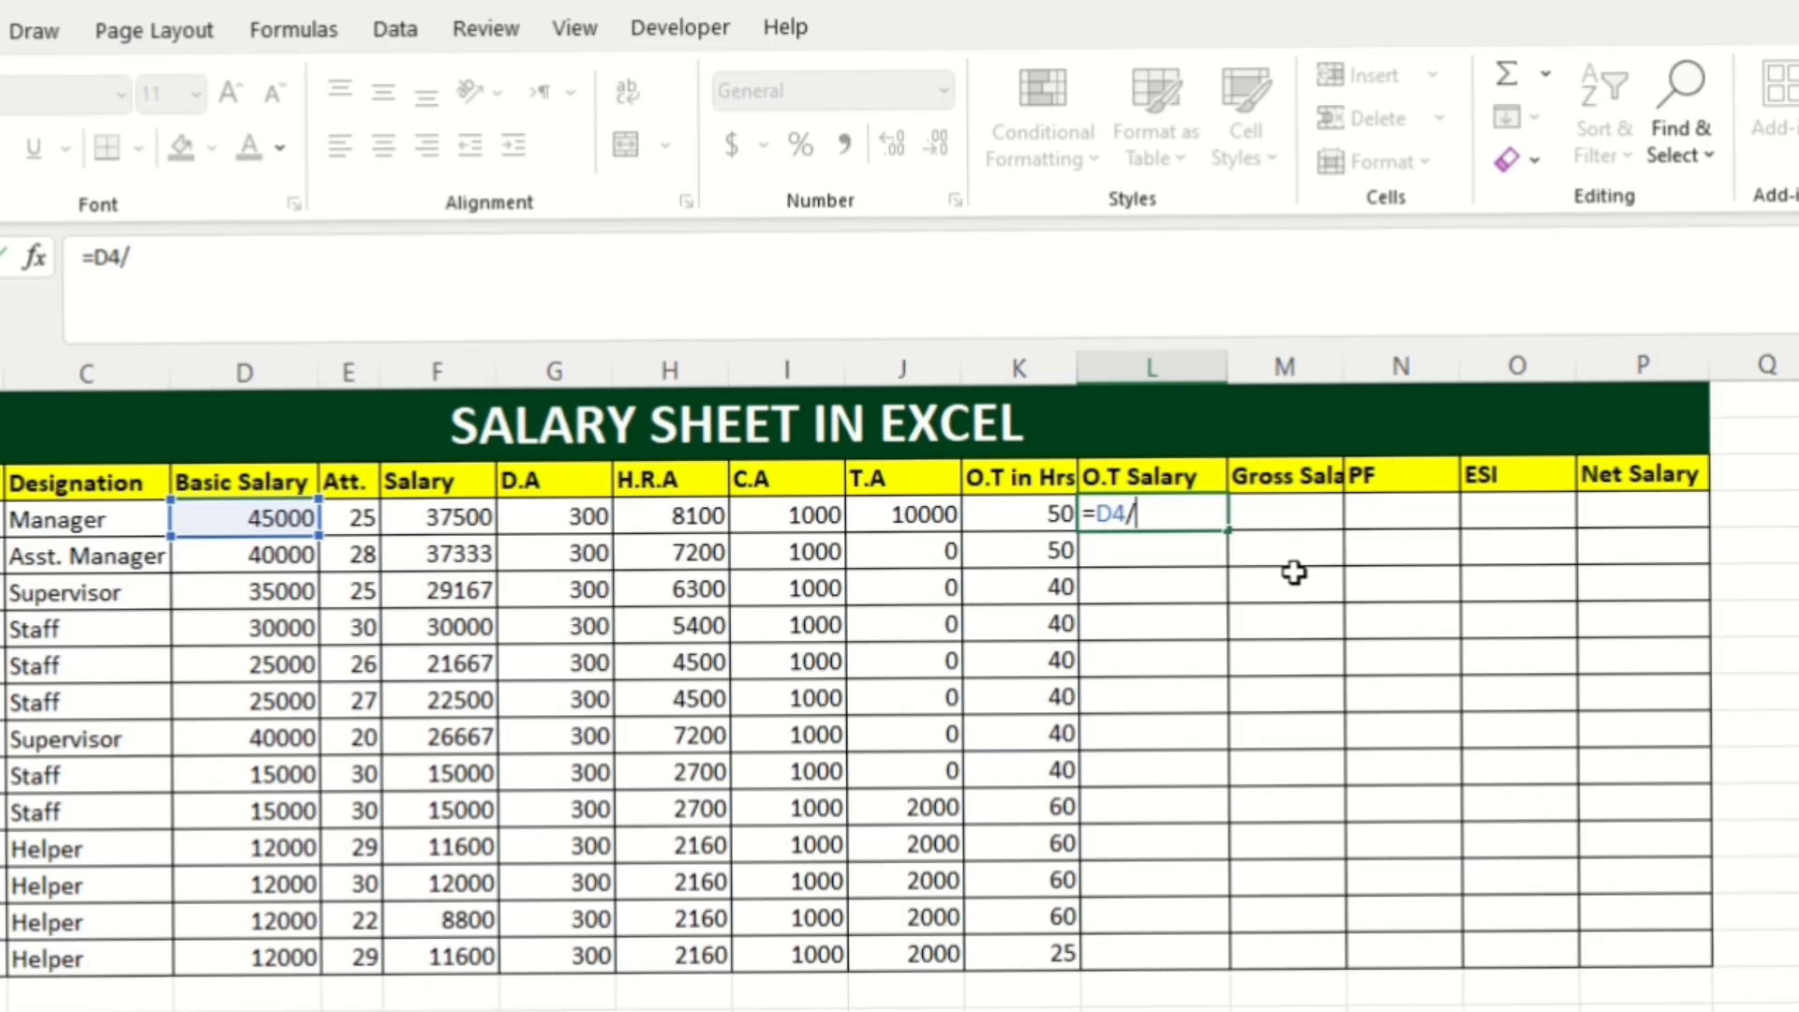
text(30)
text(/8)
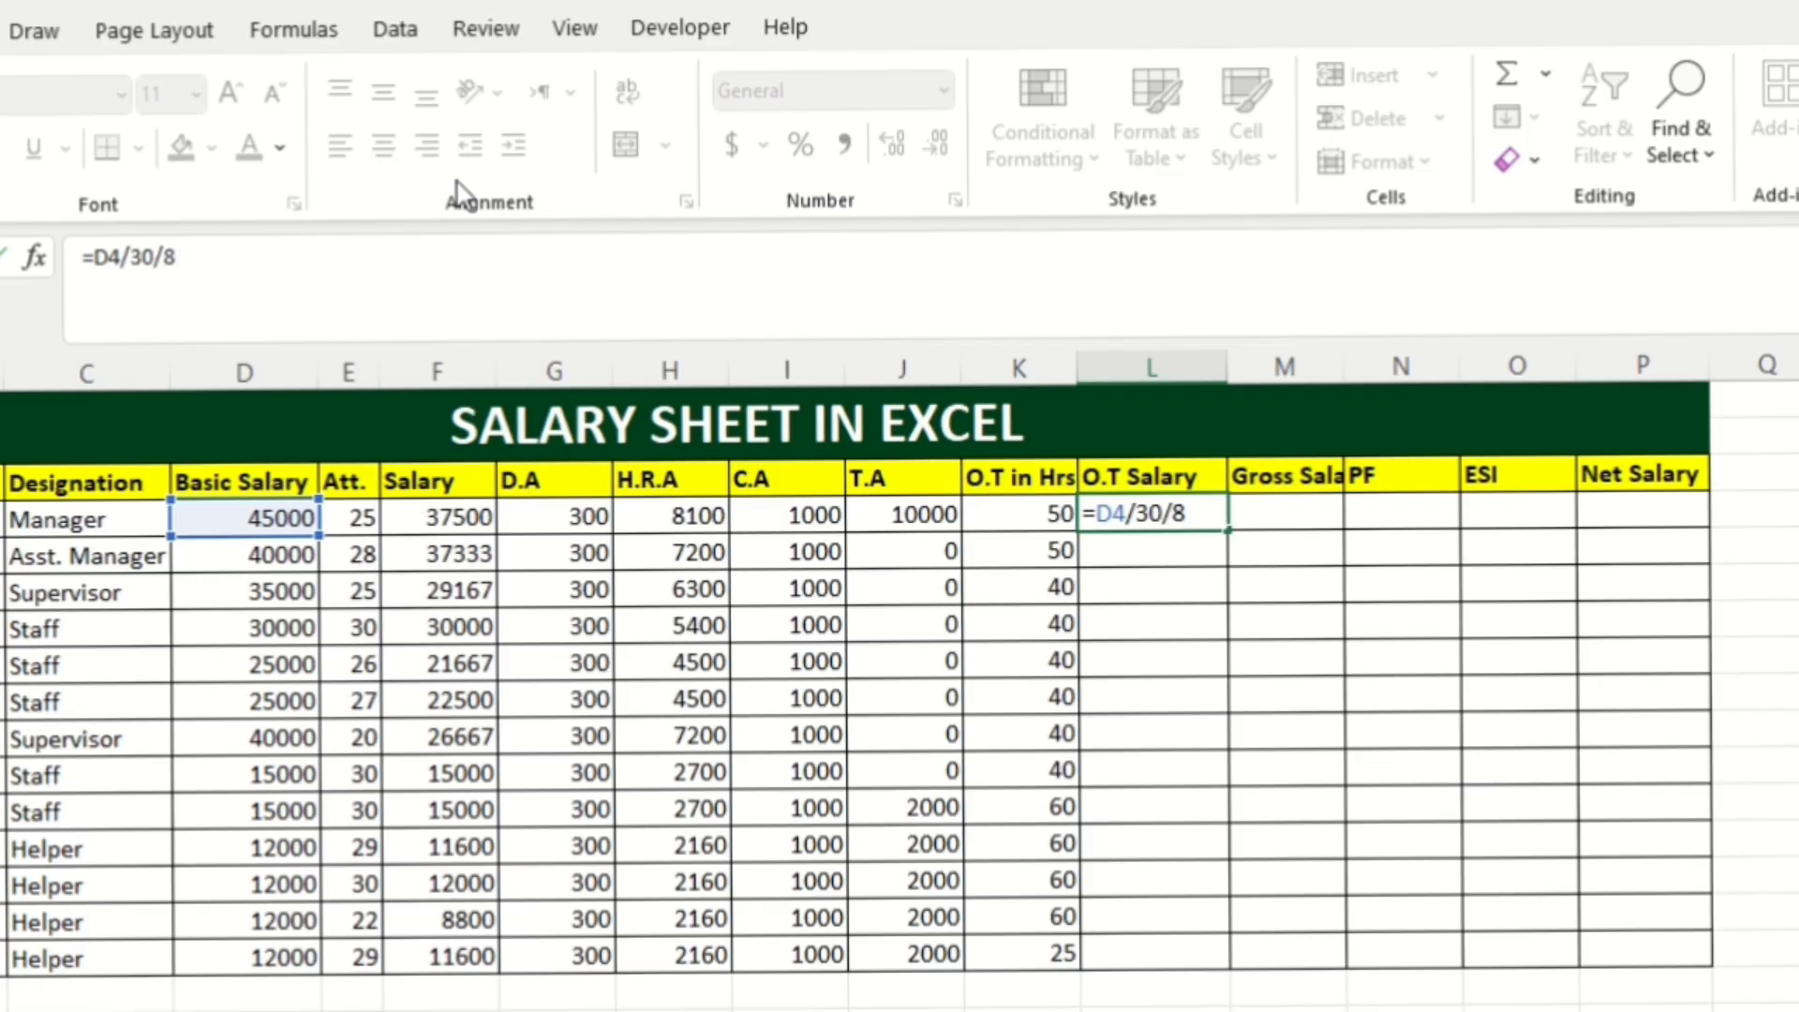
text(*)
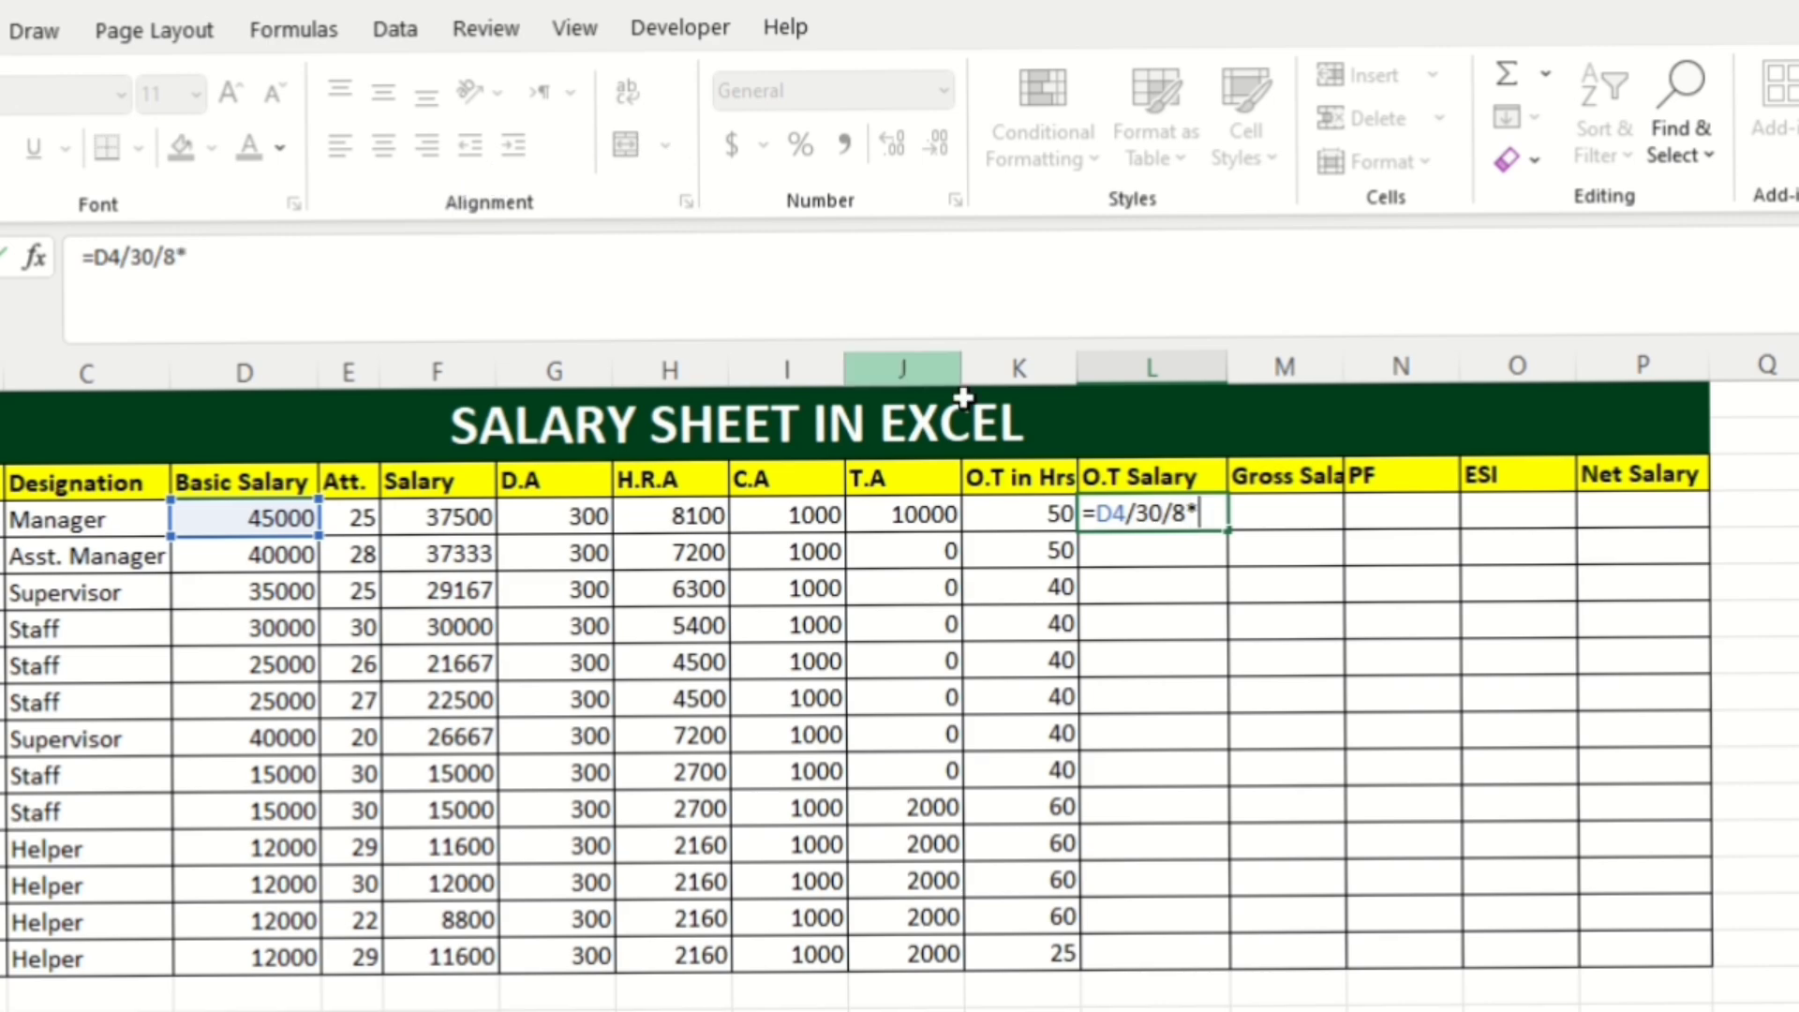
click(1005, 526)
key(Return)
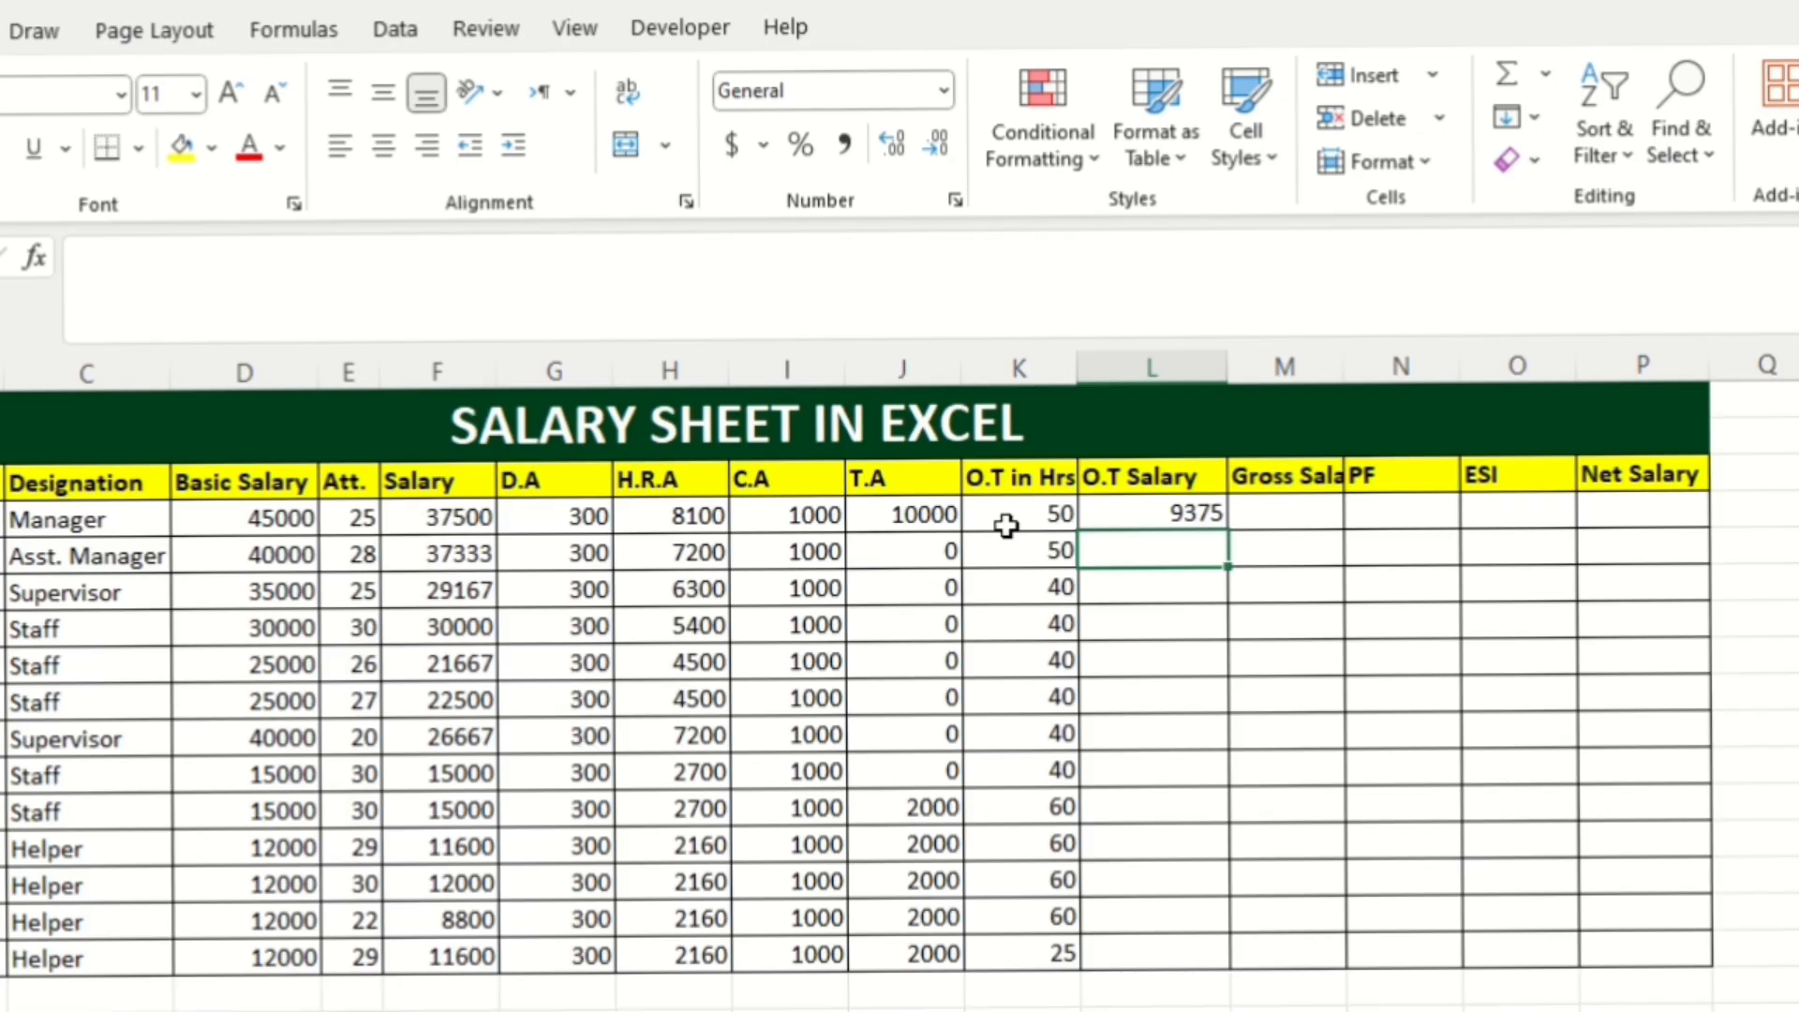
Fill the overtime formula from L4 down to L16 and format the values to show no decimals.
click(1178, 511)
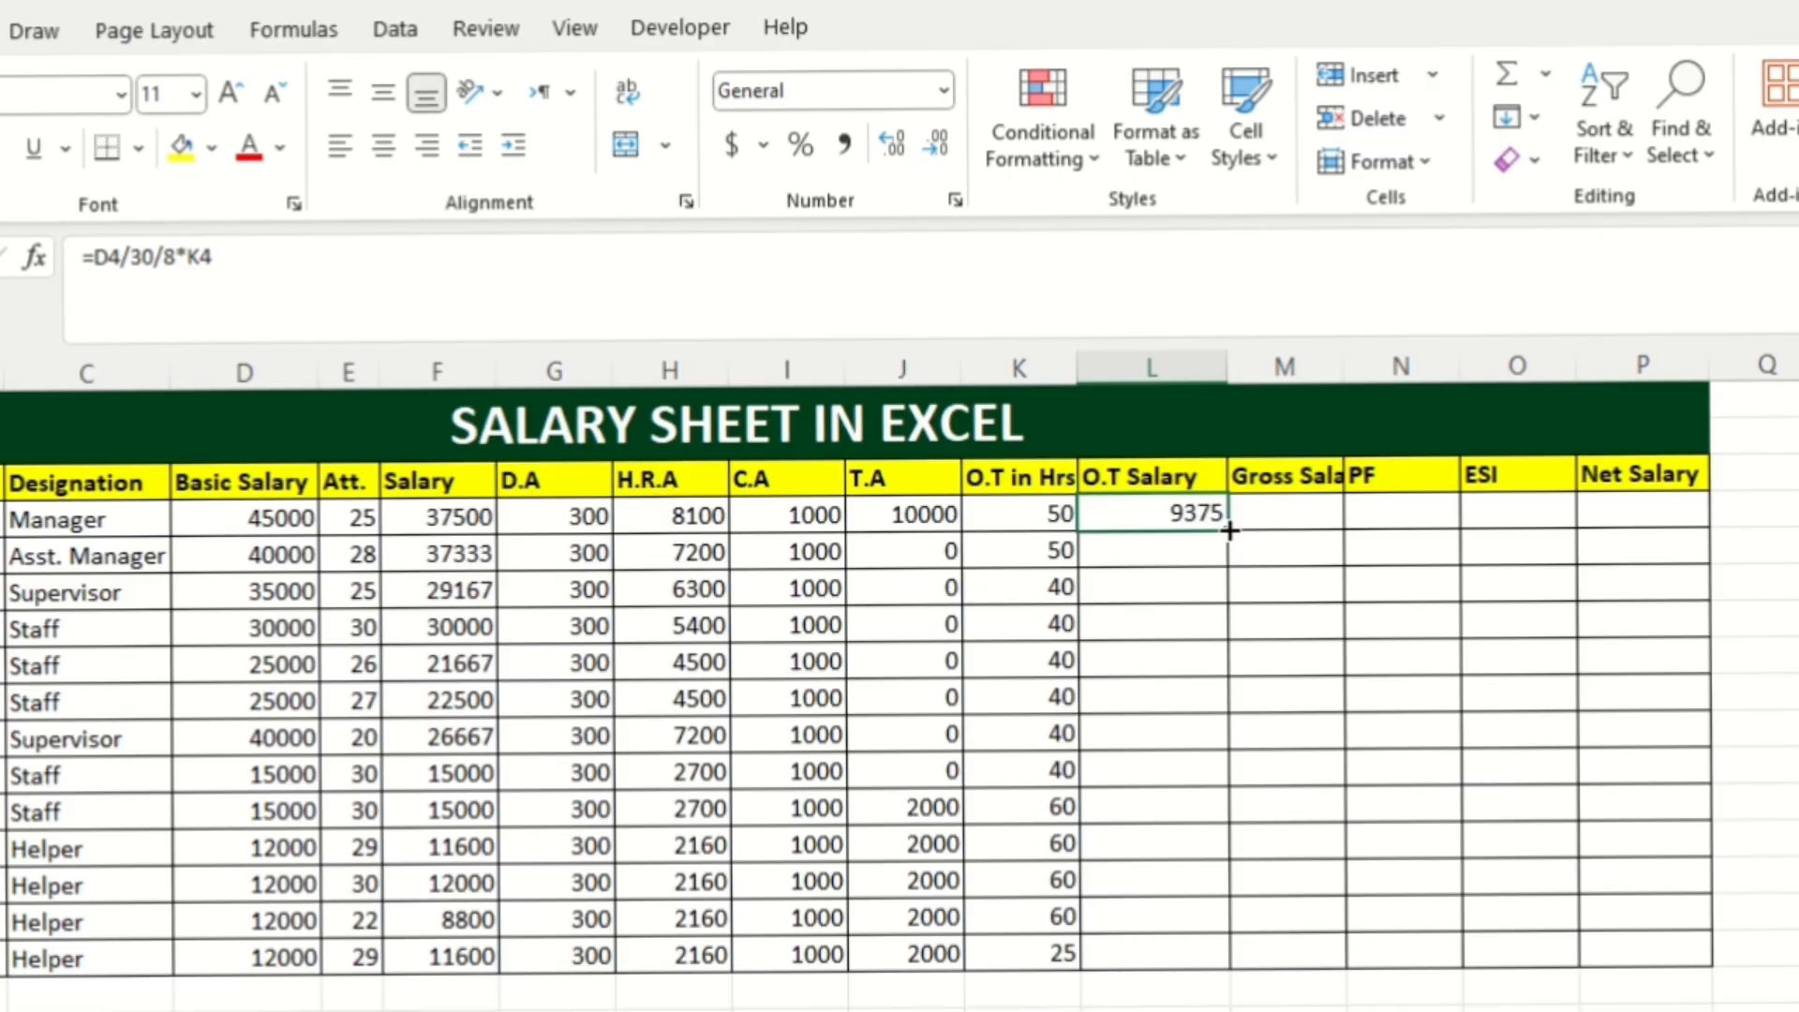
double_click(1229, 531)
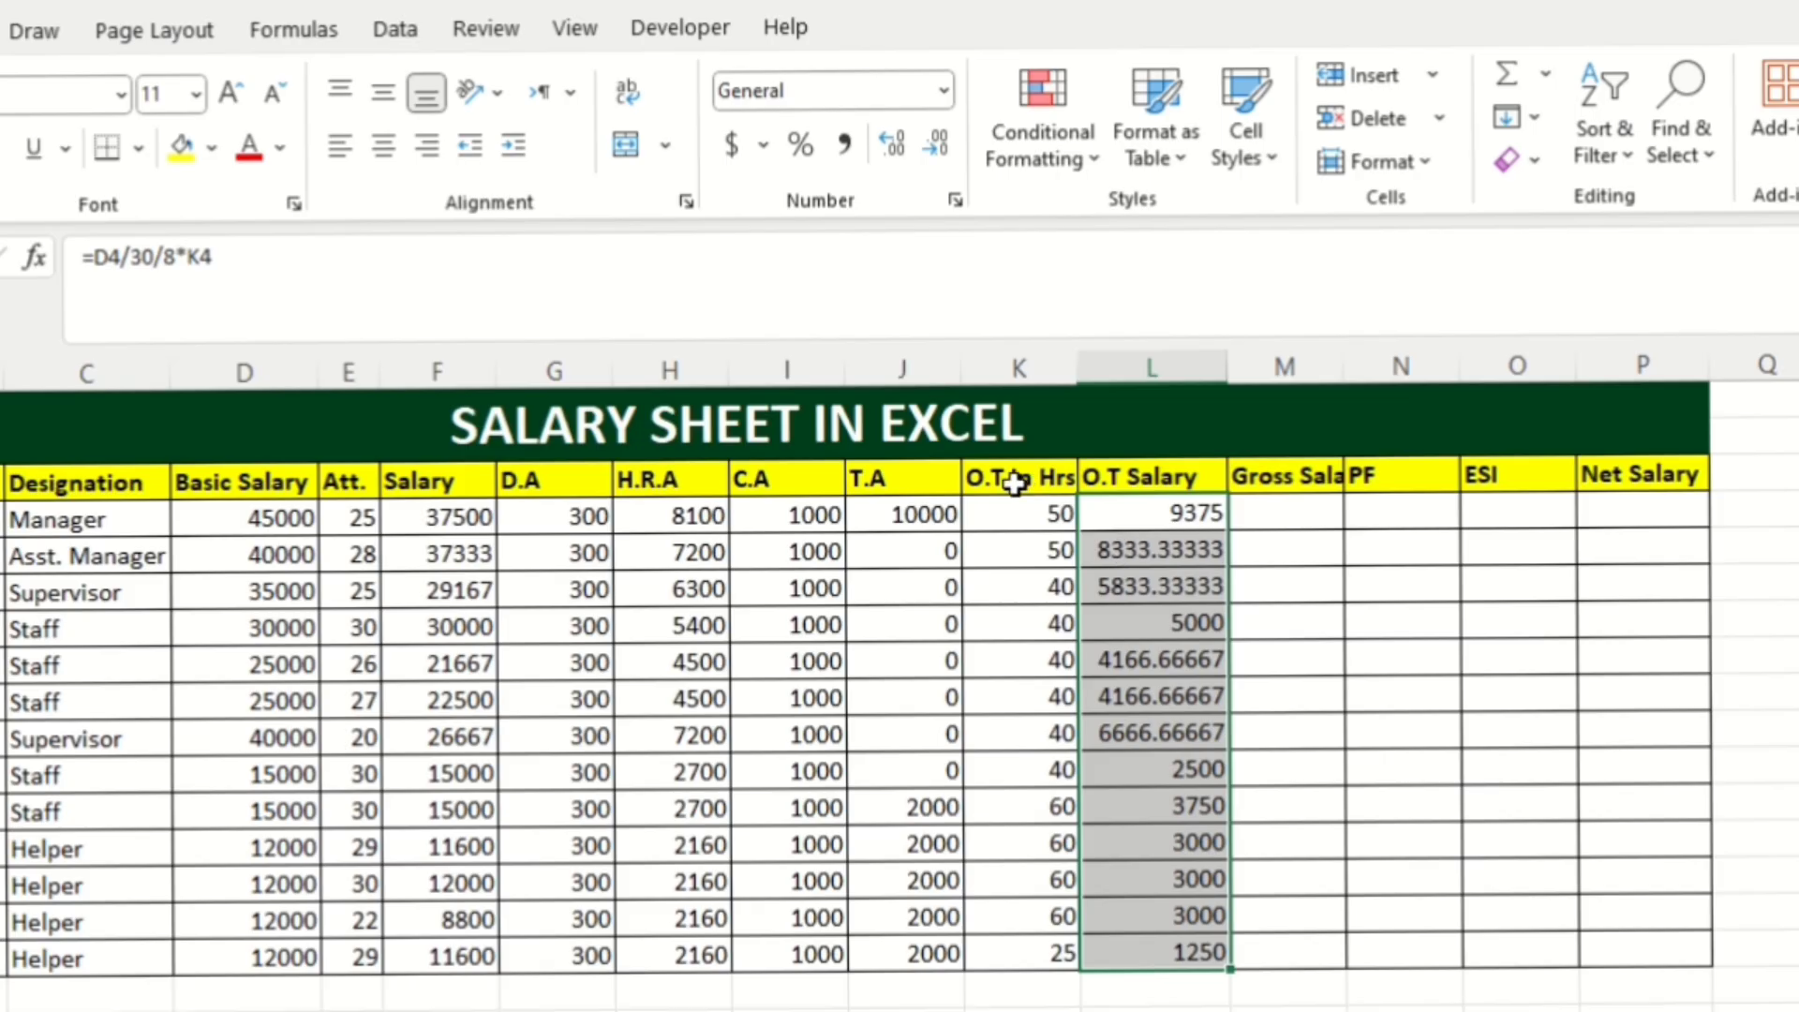
click(938, 149)
click(937, 150)
click(938, 150)
click(938, 150)
click(938, 150)
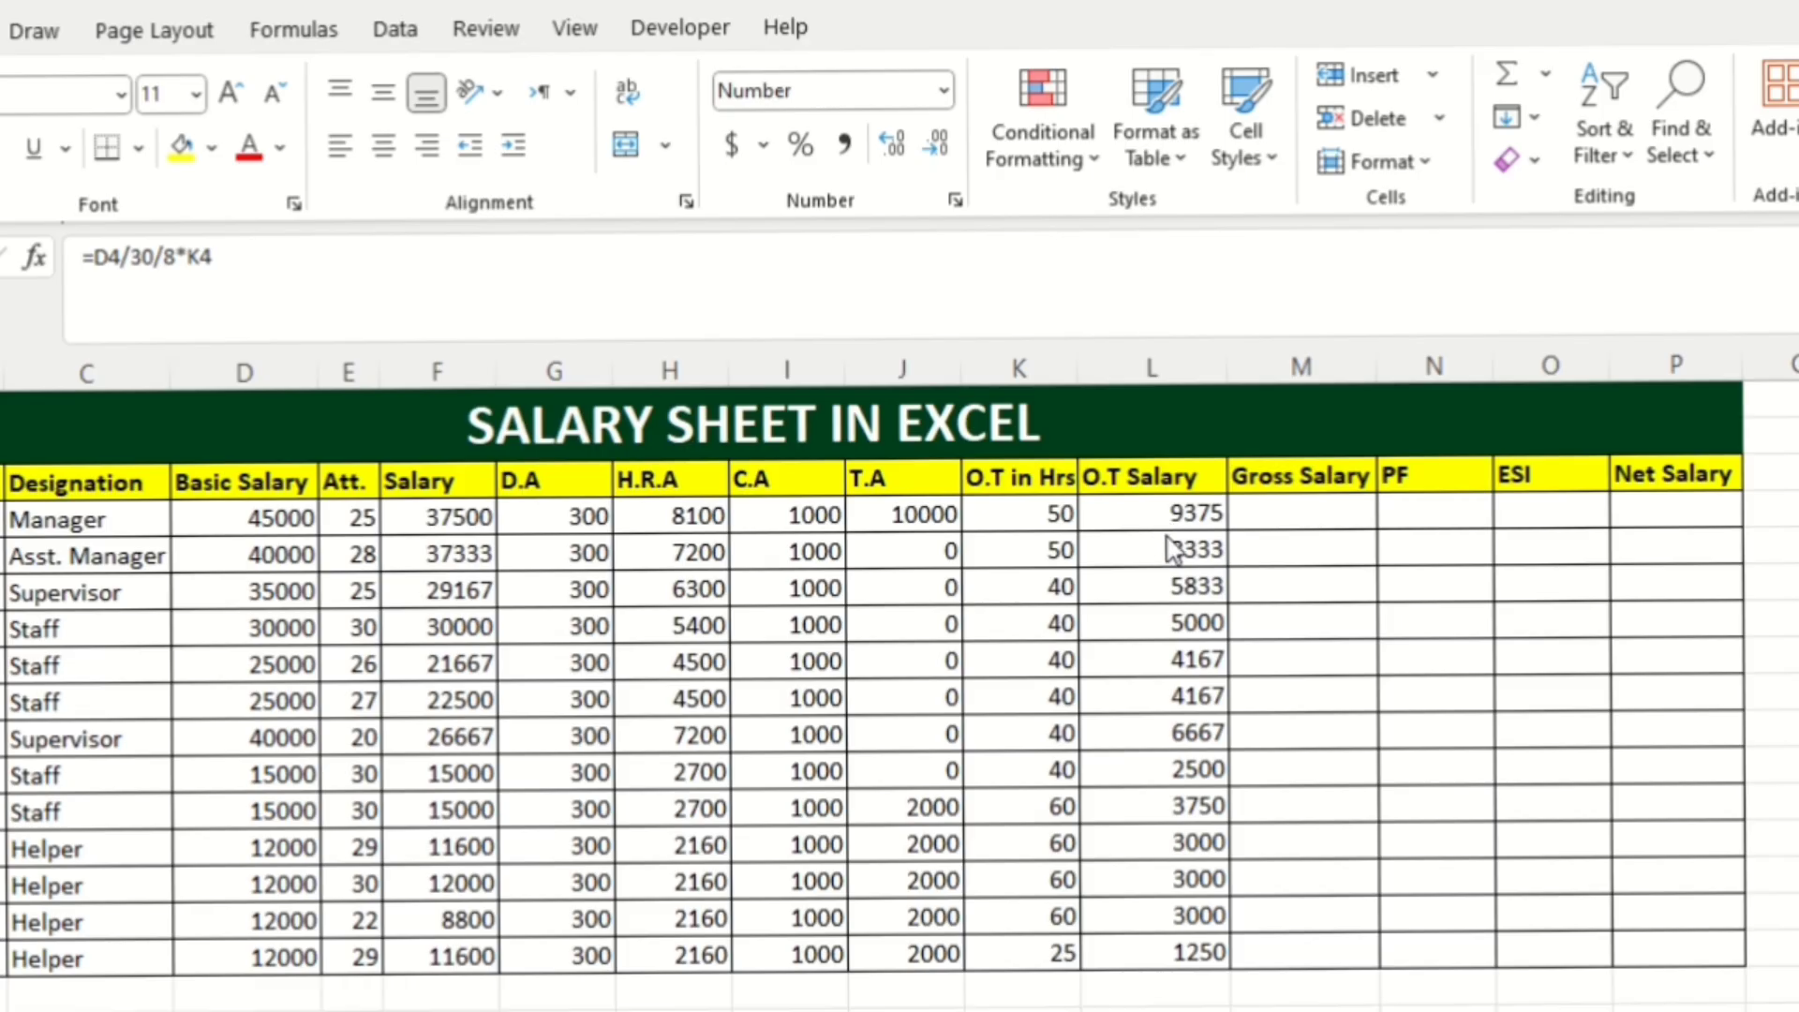
Try doubling the overtime pay in L4 with the formula =(D4/30/8*K4)*2.
click(1155, 514)
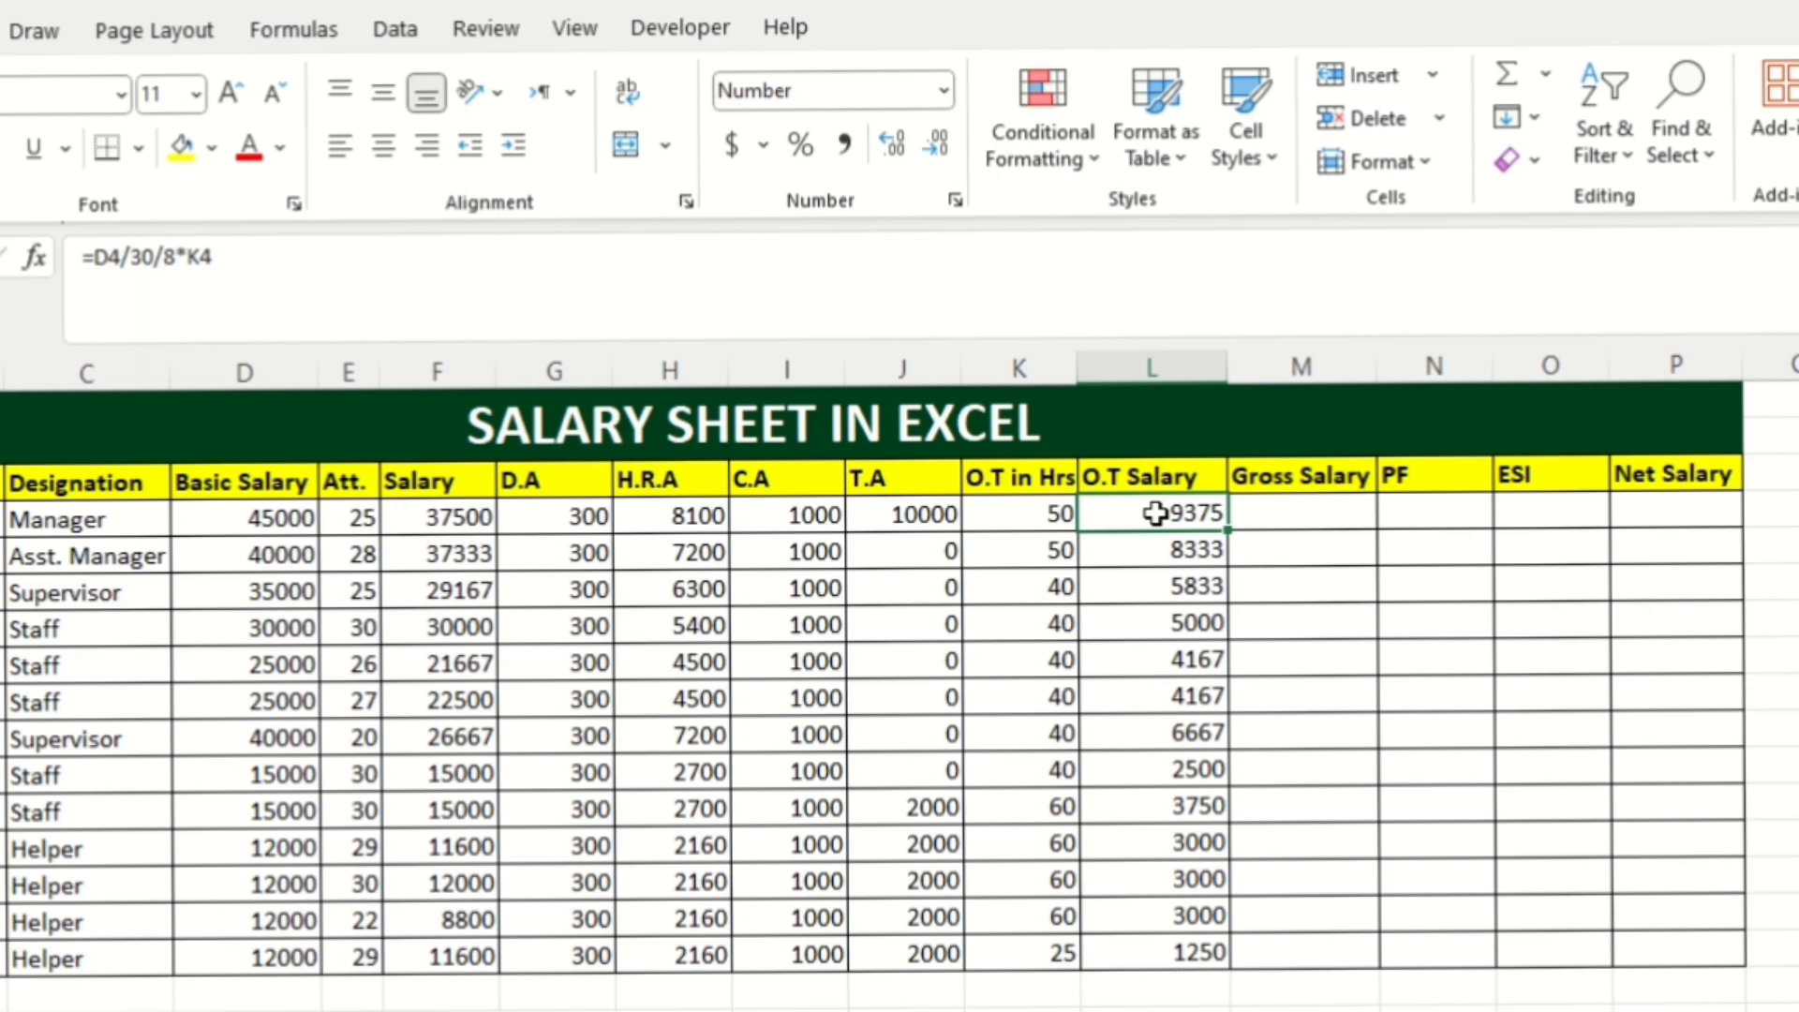
double_click(1155, 513)
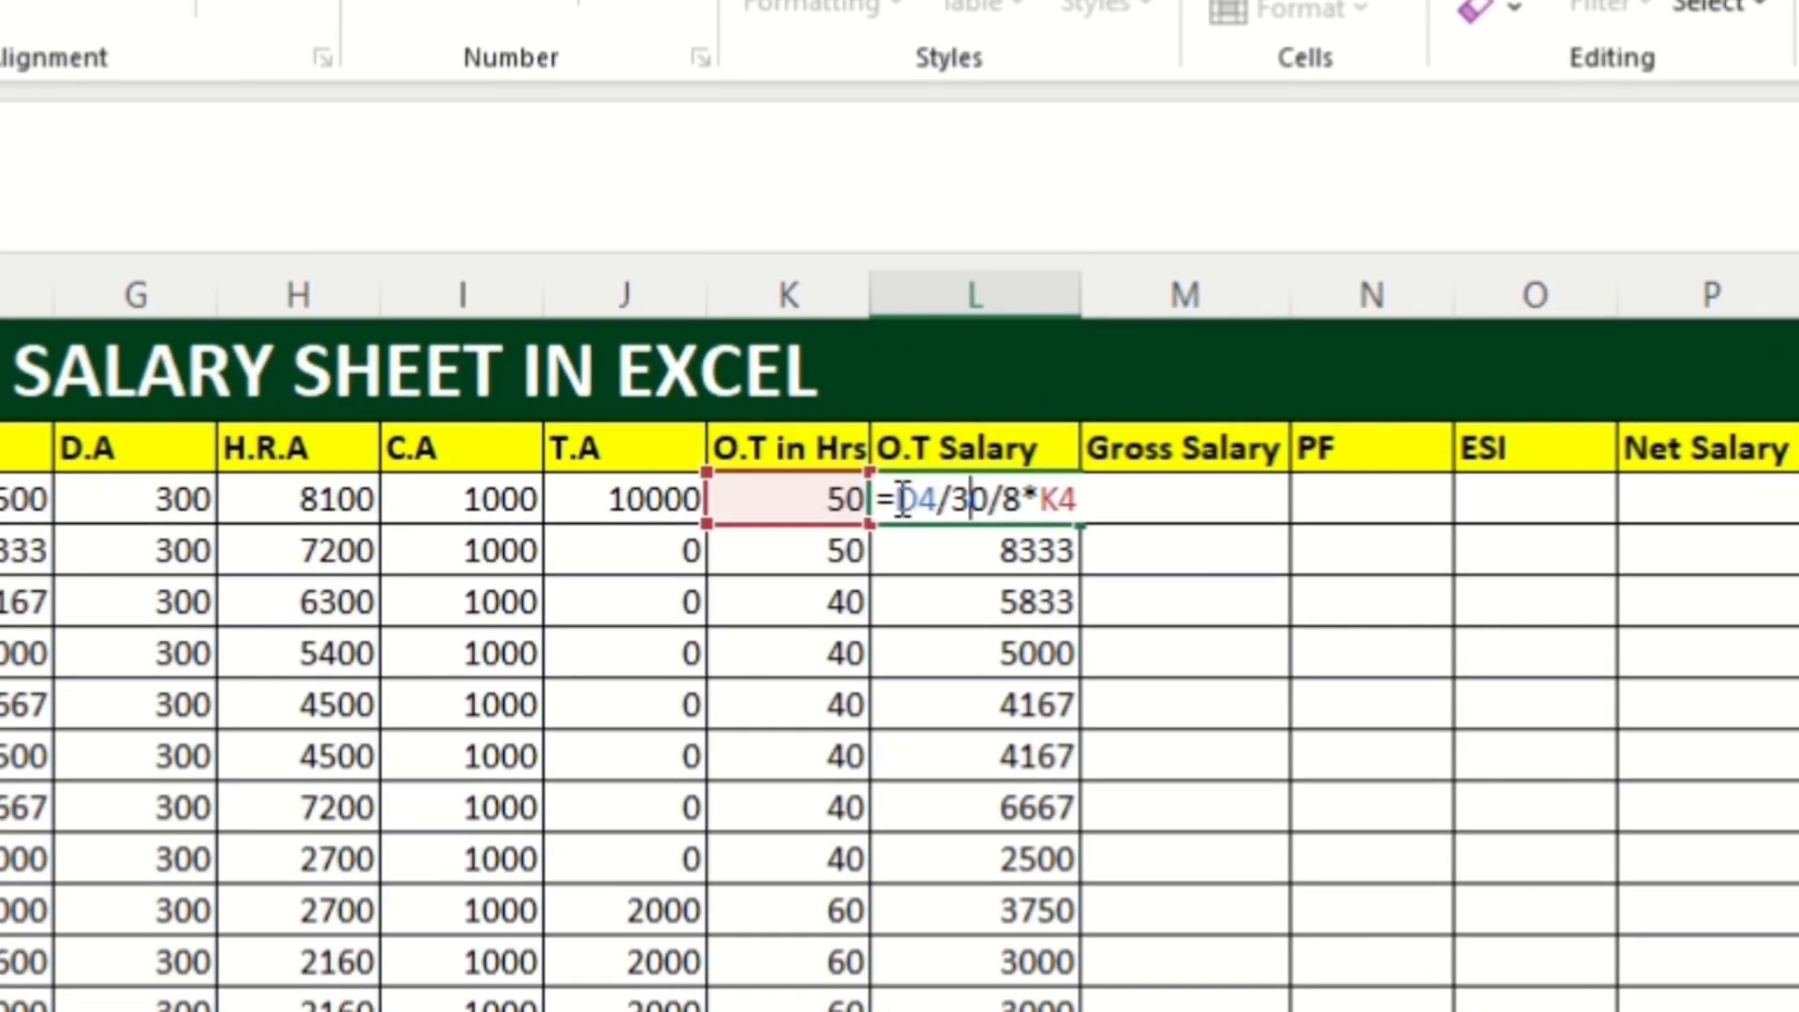
click(903, 500)
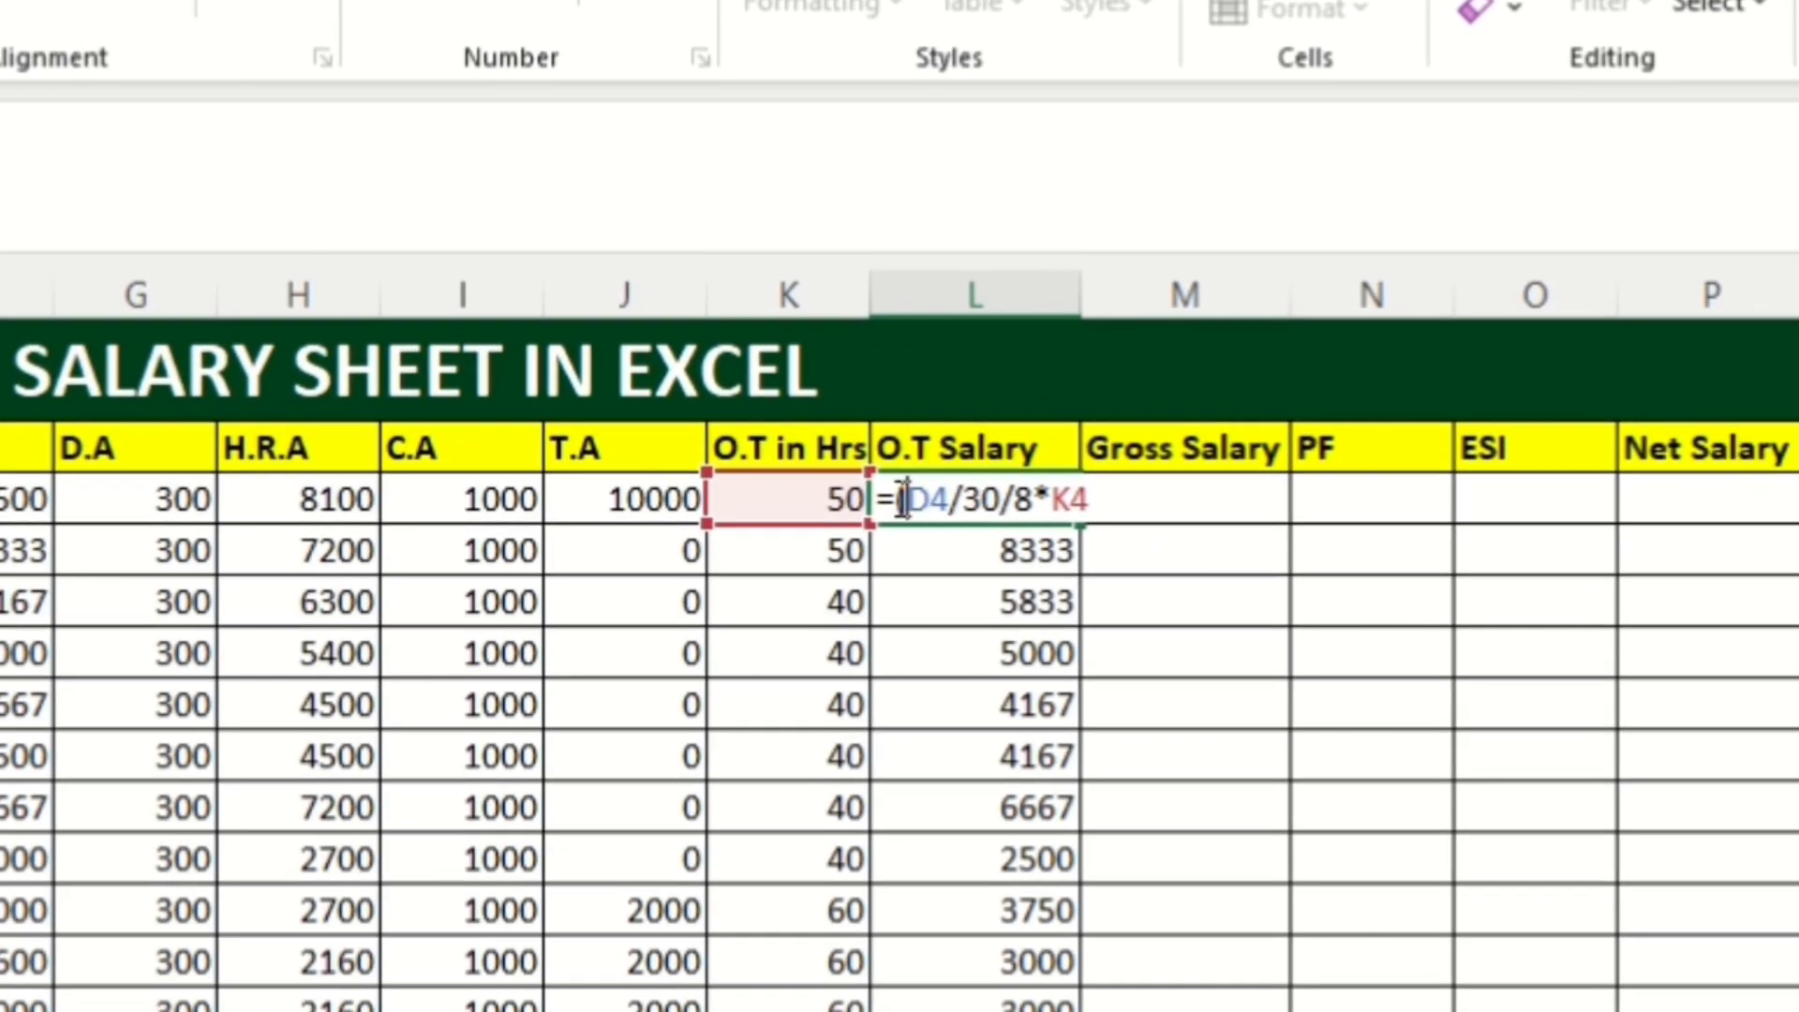
text(()
click(1095, 499)
text())
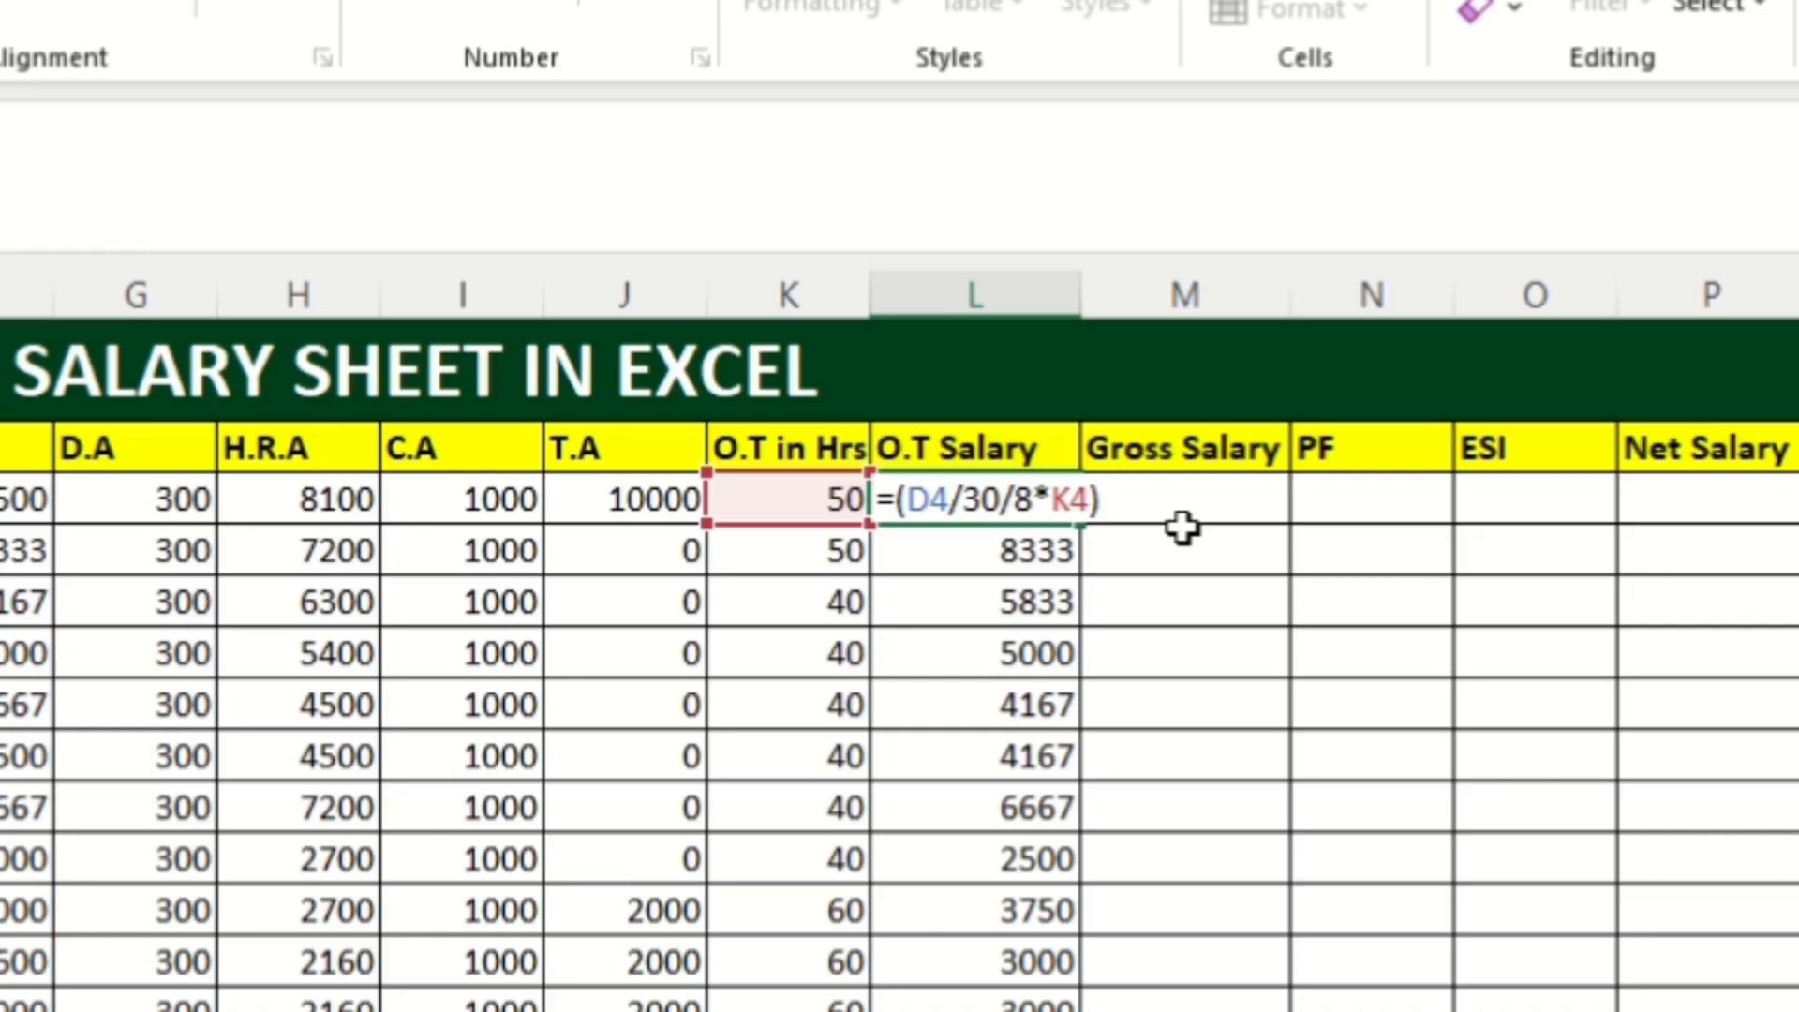
text(*2)
key(Return)
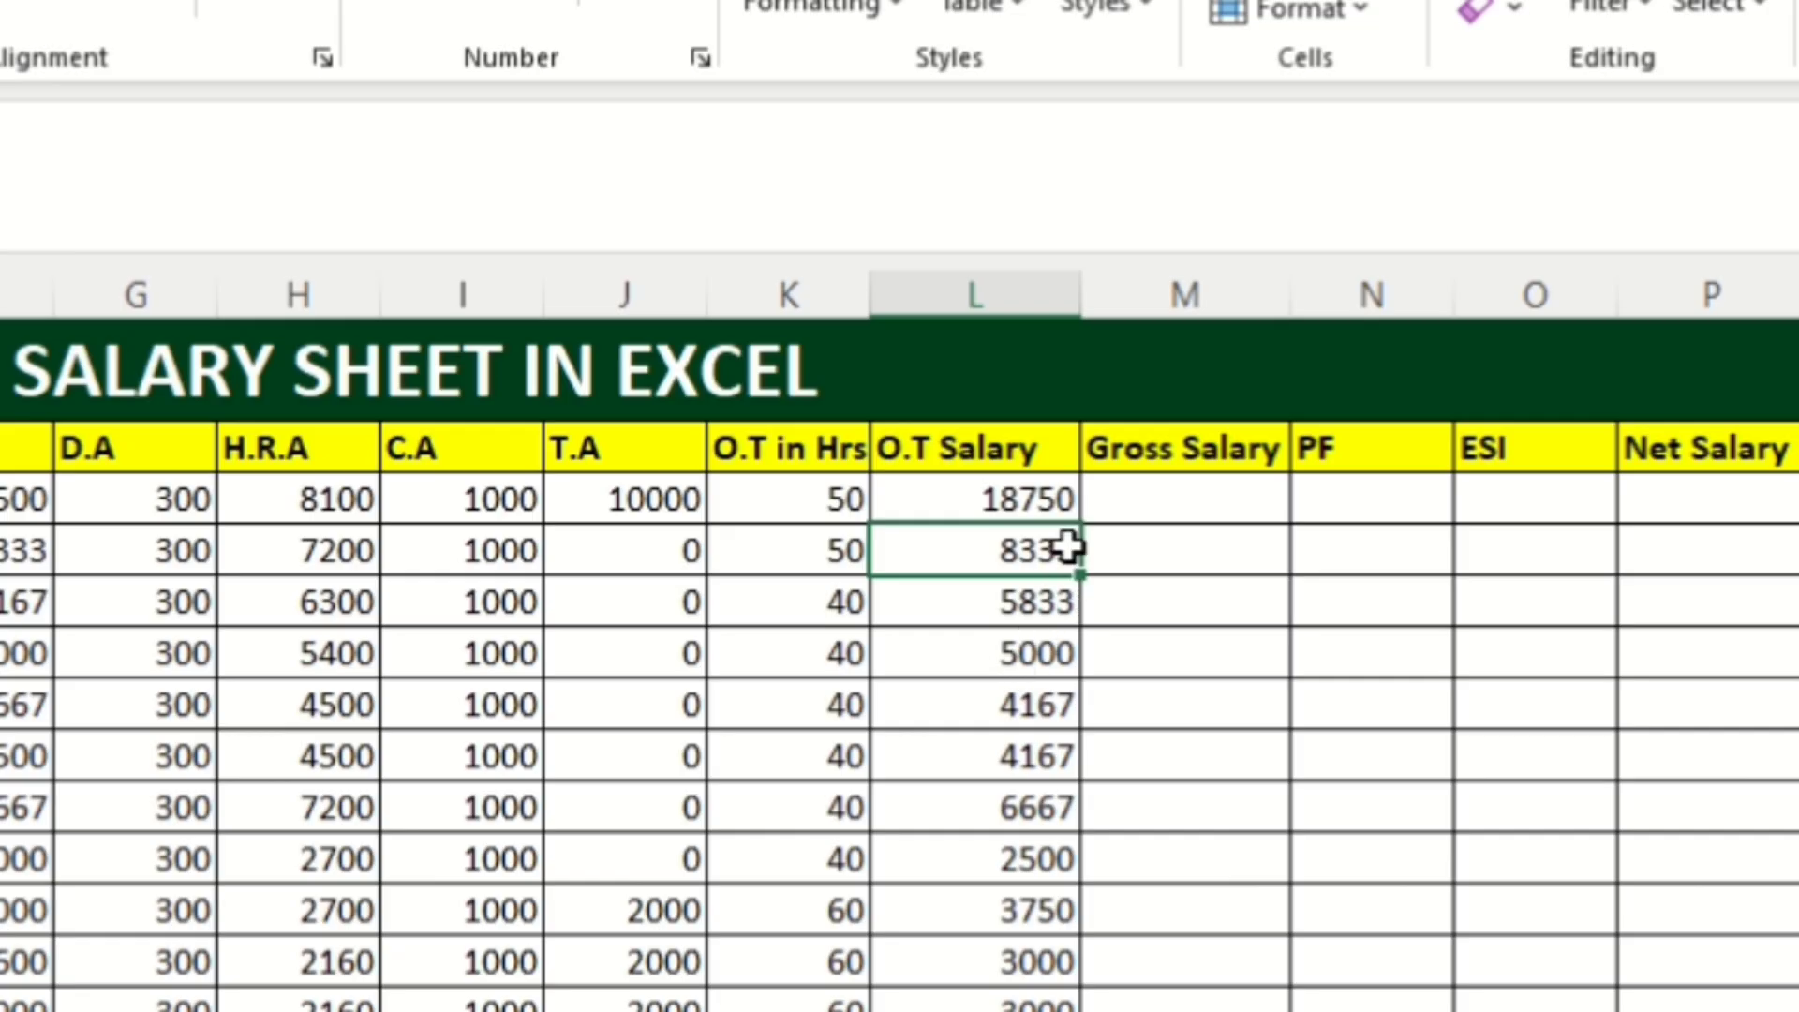
click(1047, 498)
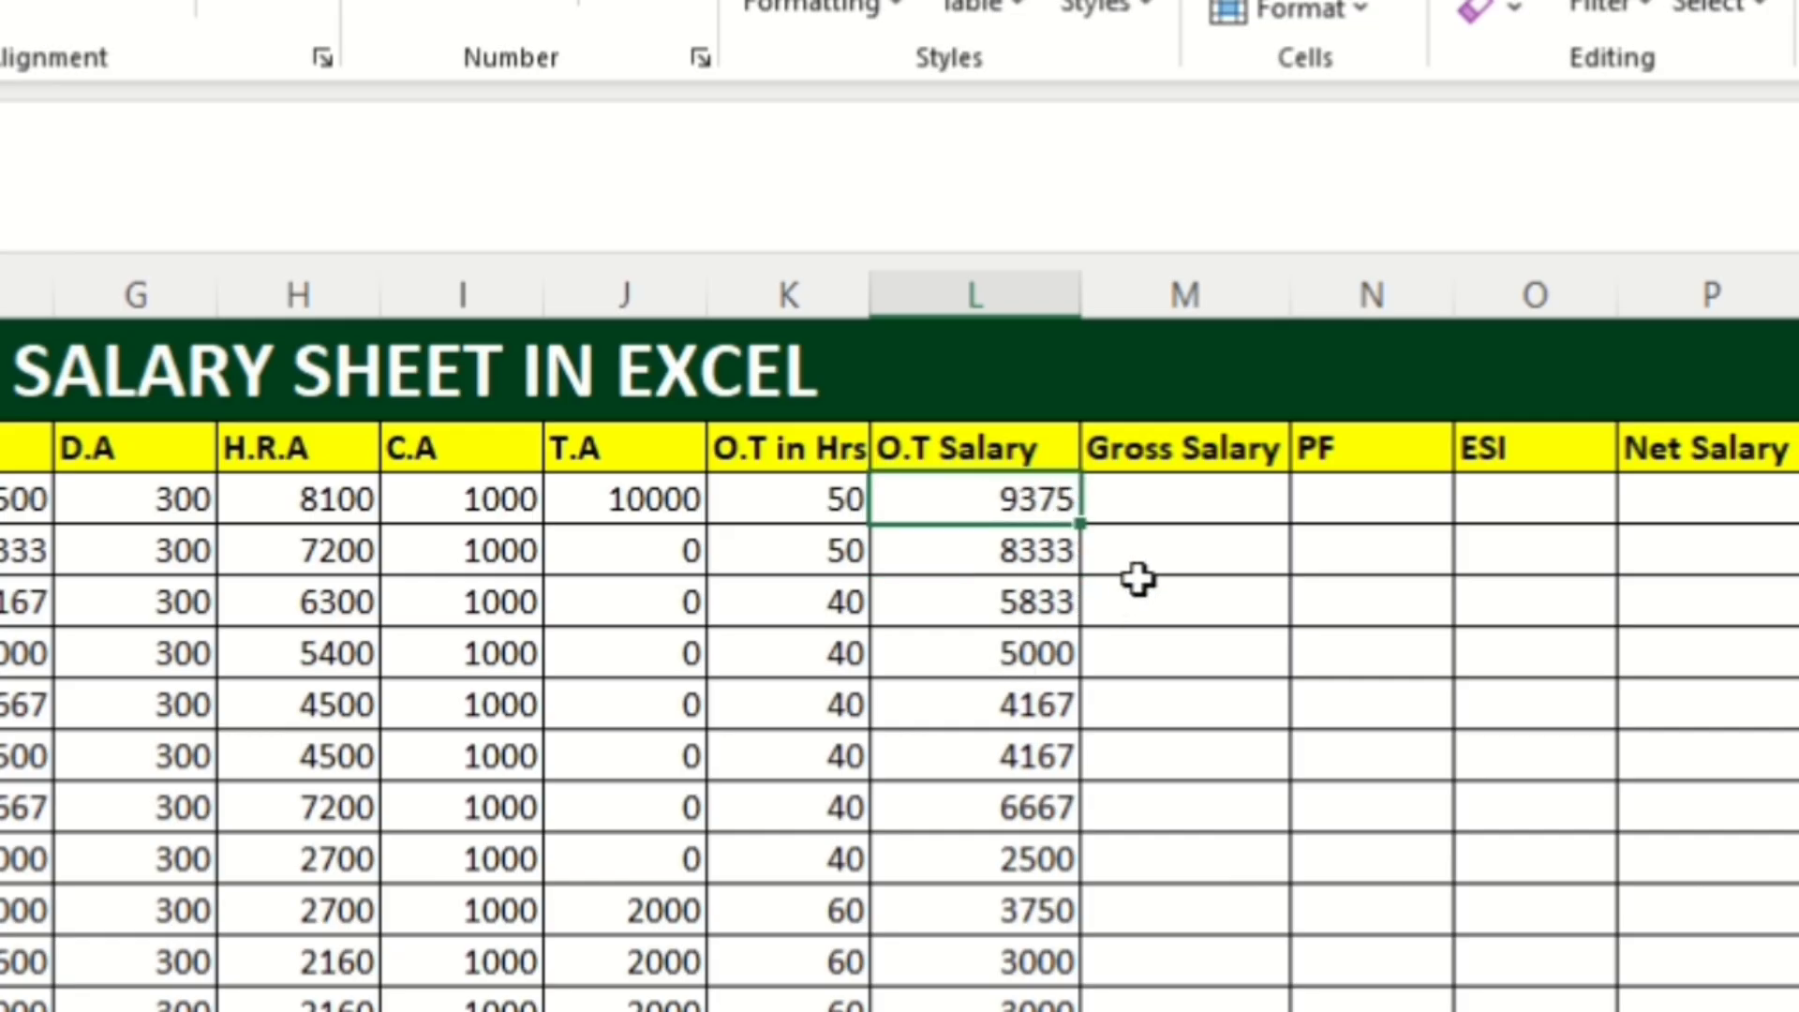
Calculate the first employee's gross salary in M4 with the formula =F4+G4+H4+I4+J4+L4 and fill it down the Gross Salary column.
key(Right)
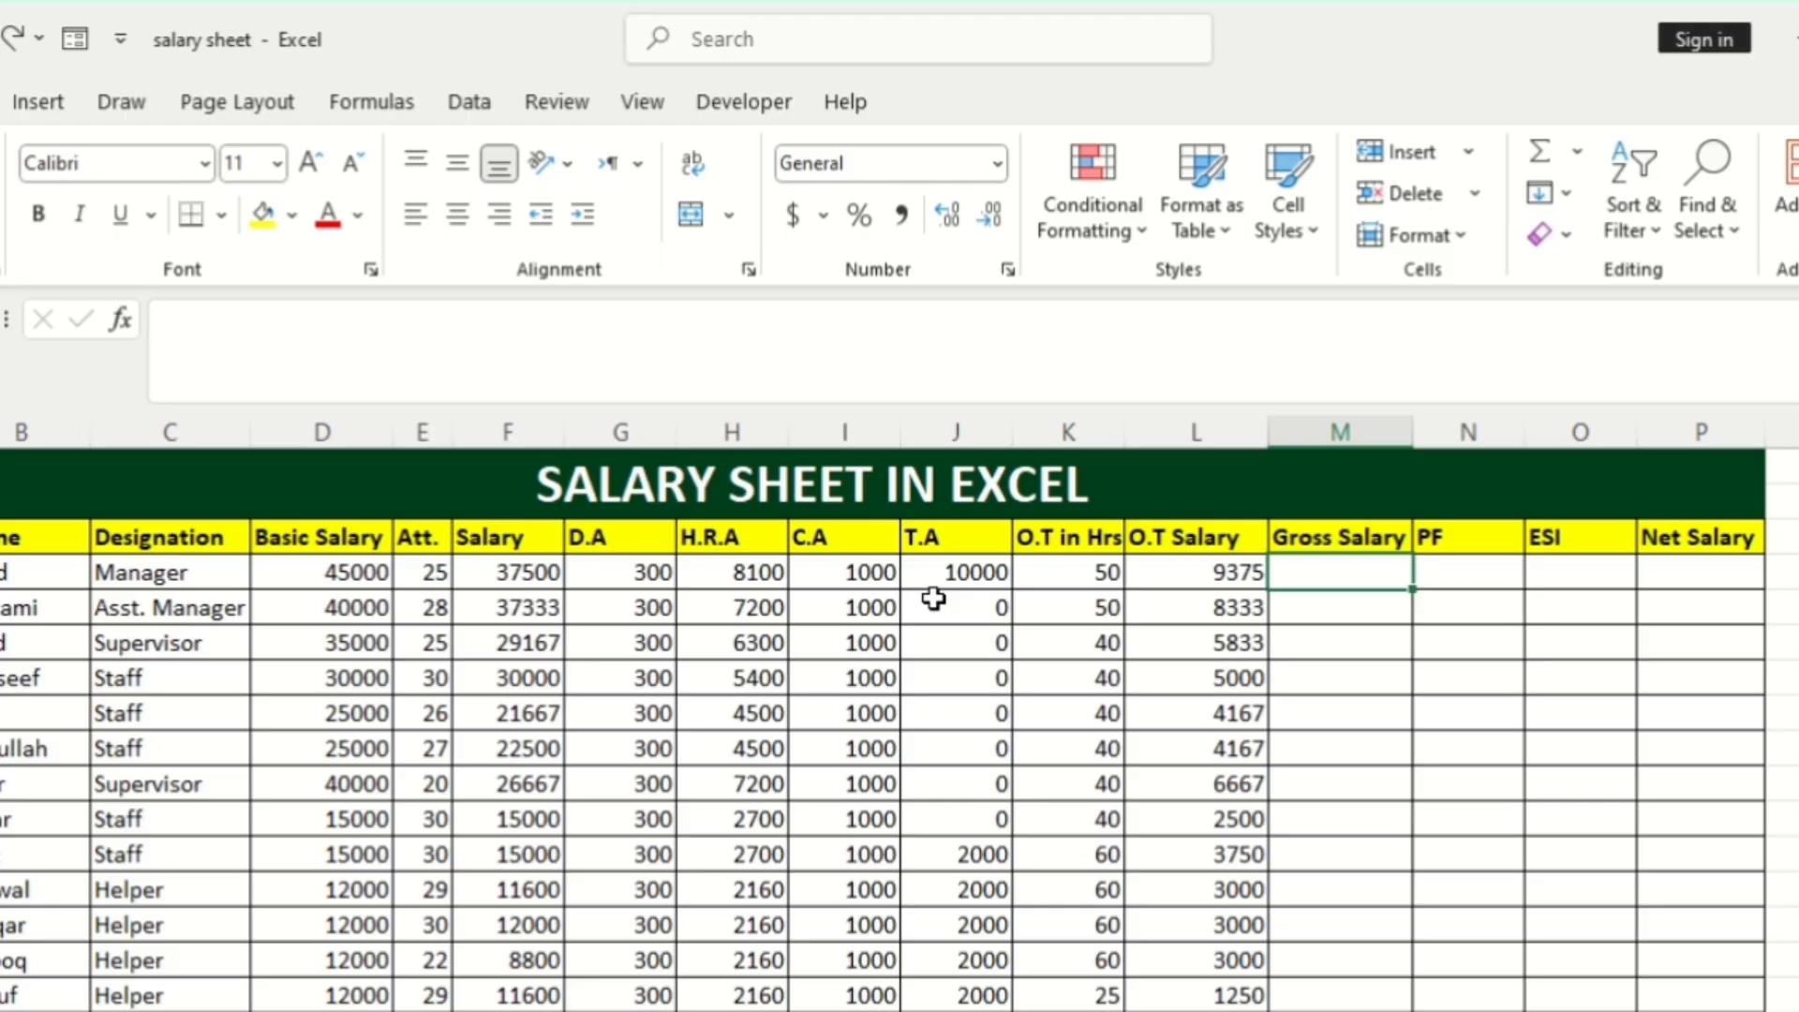
key(F2)
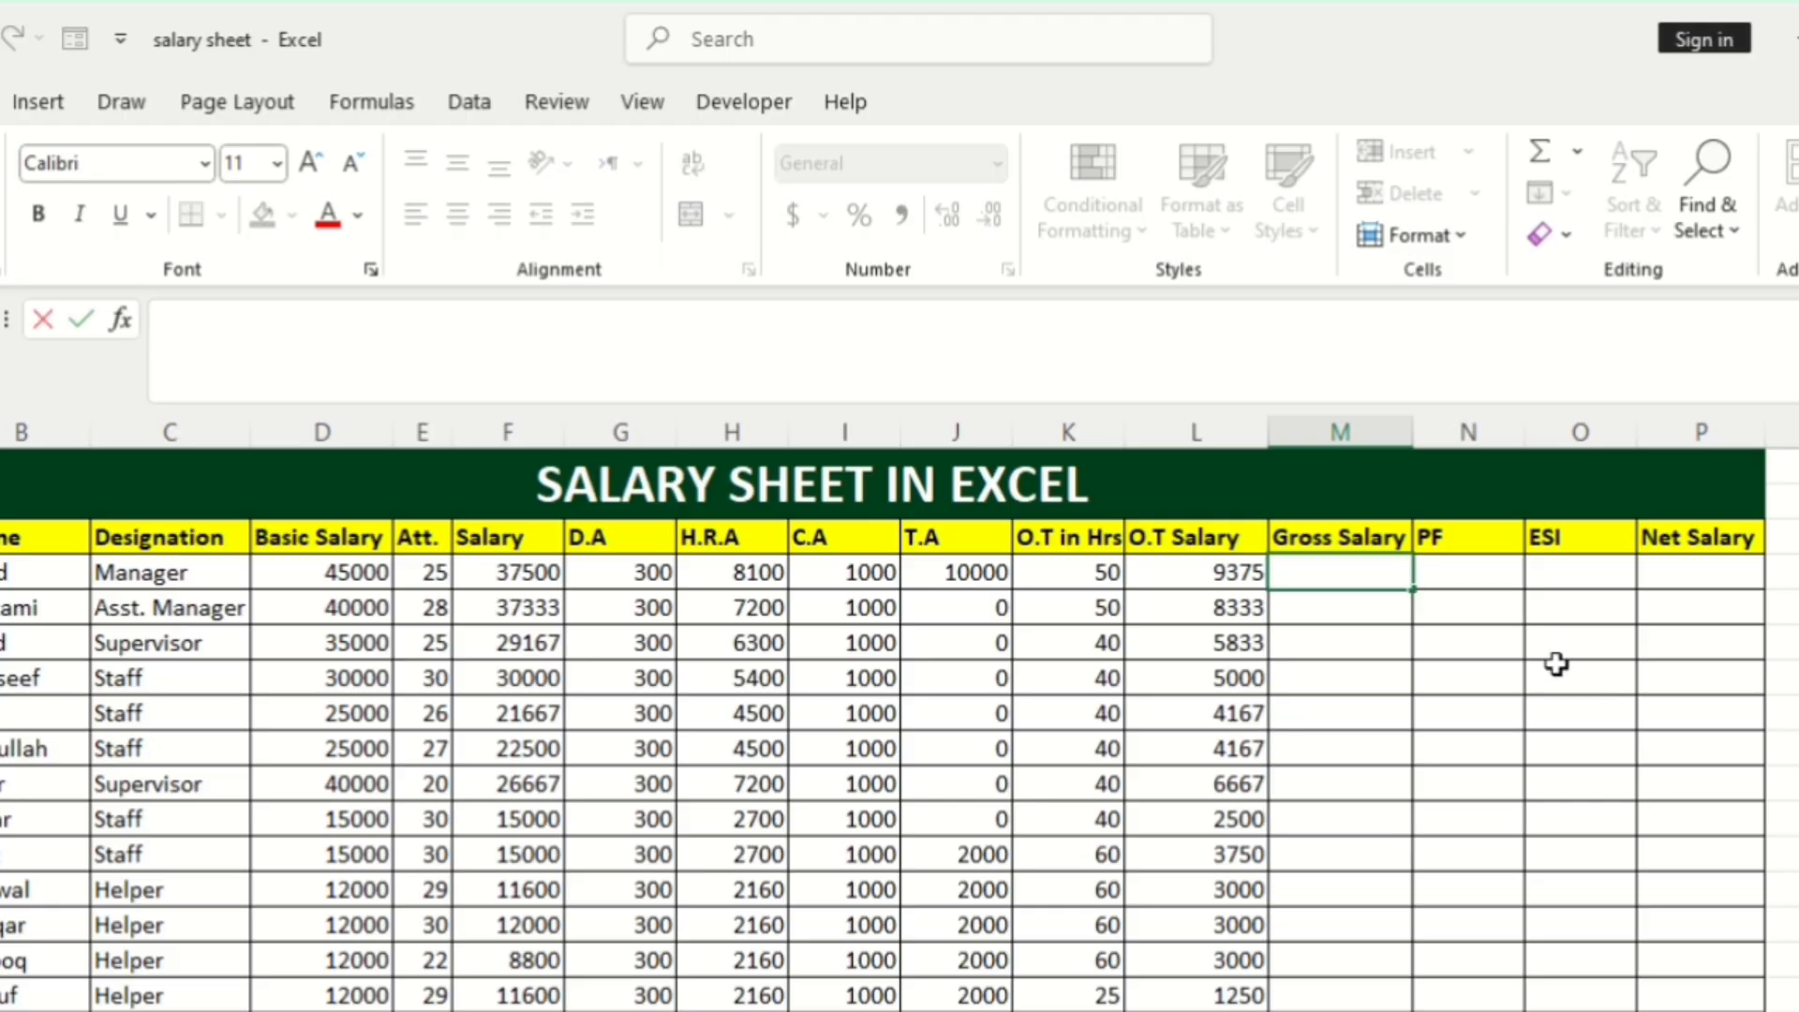
text(=)
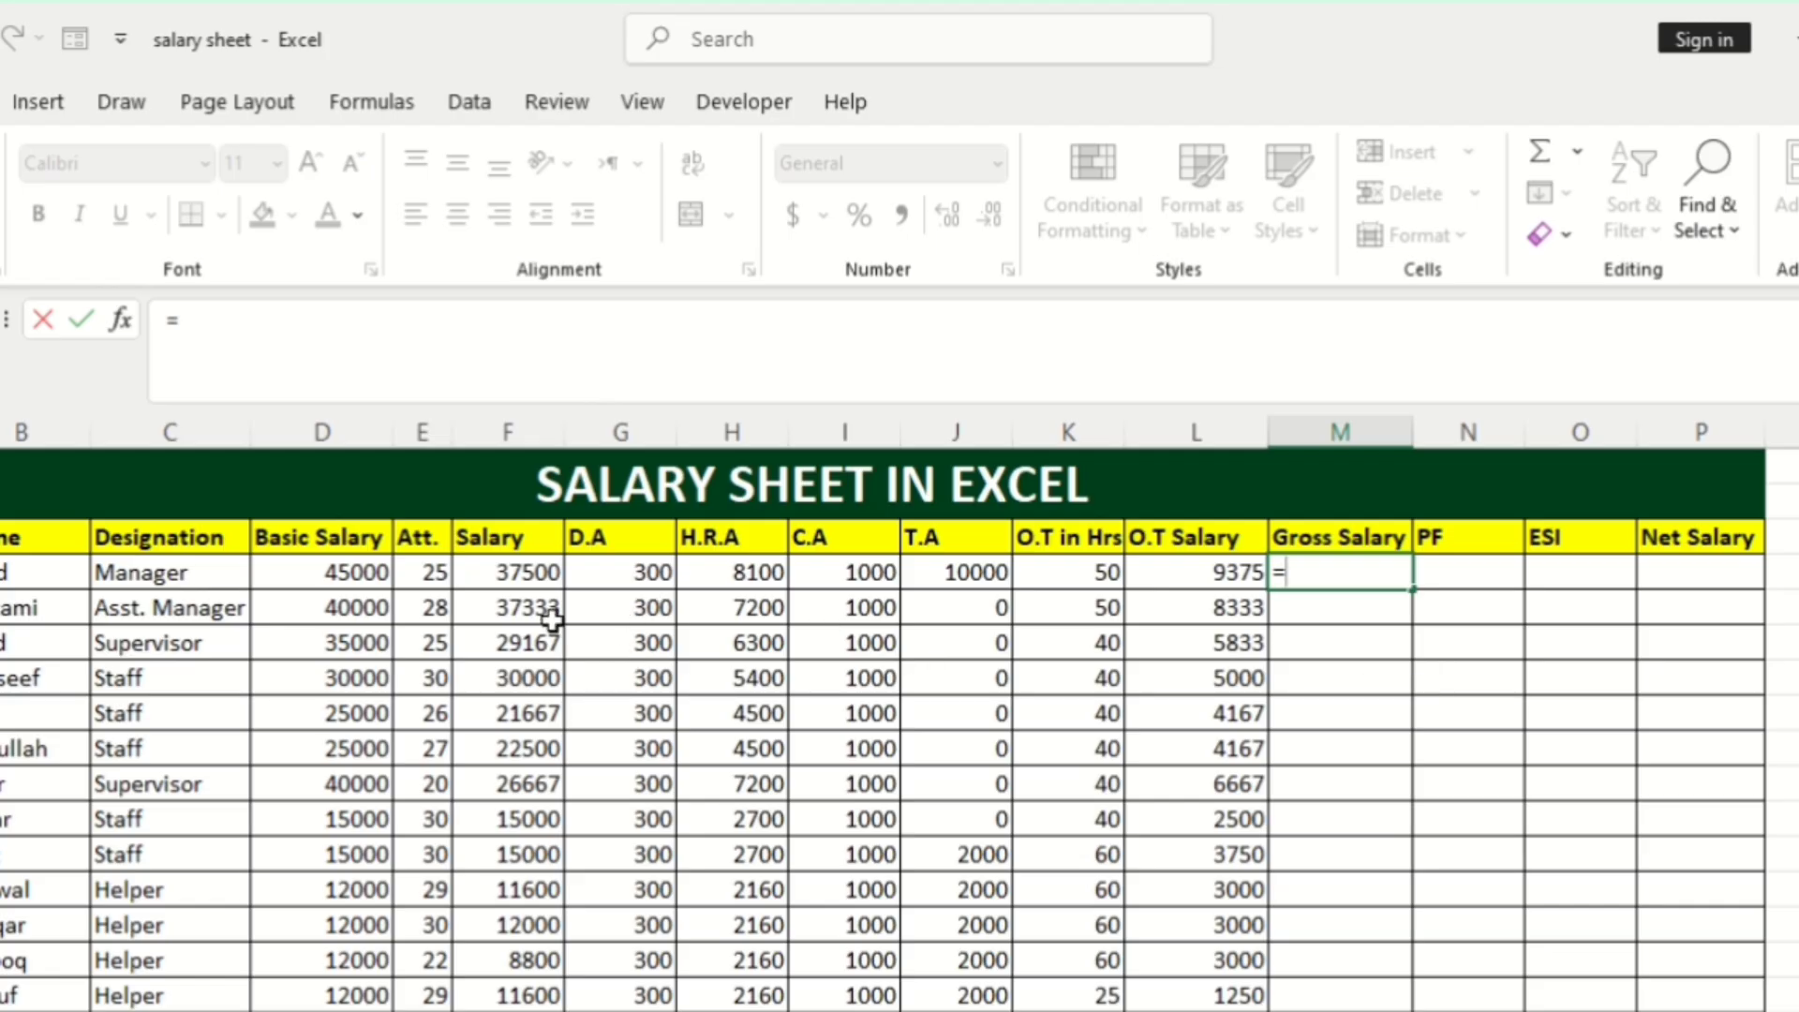
click(517, 575)
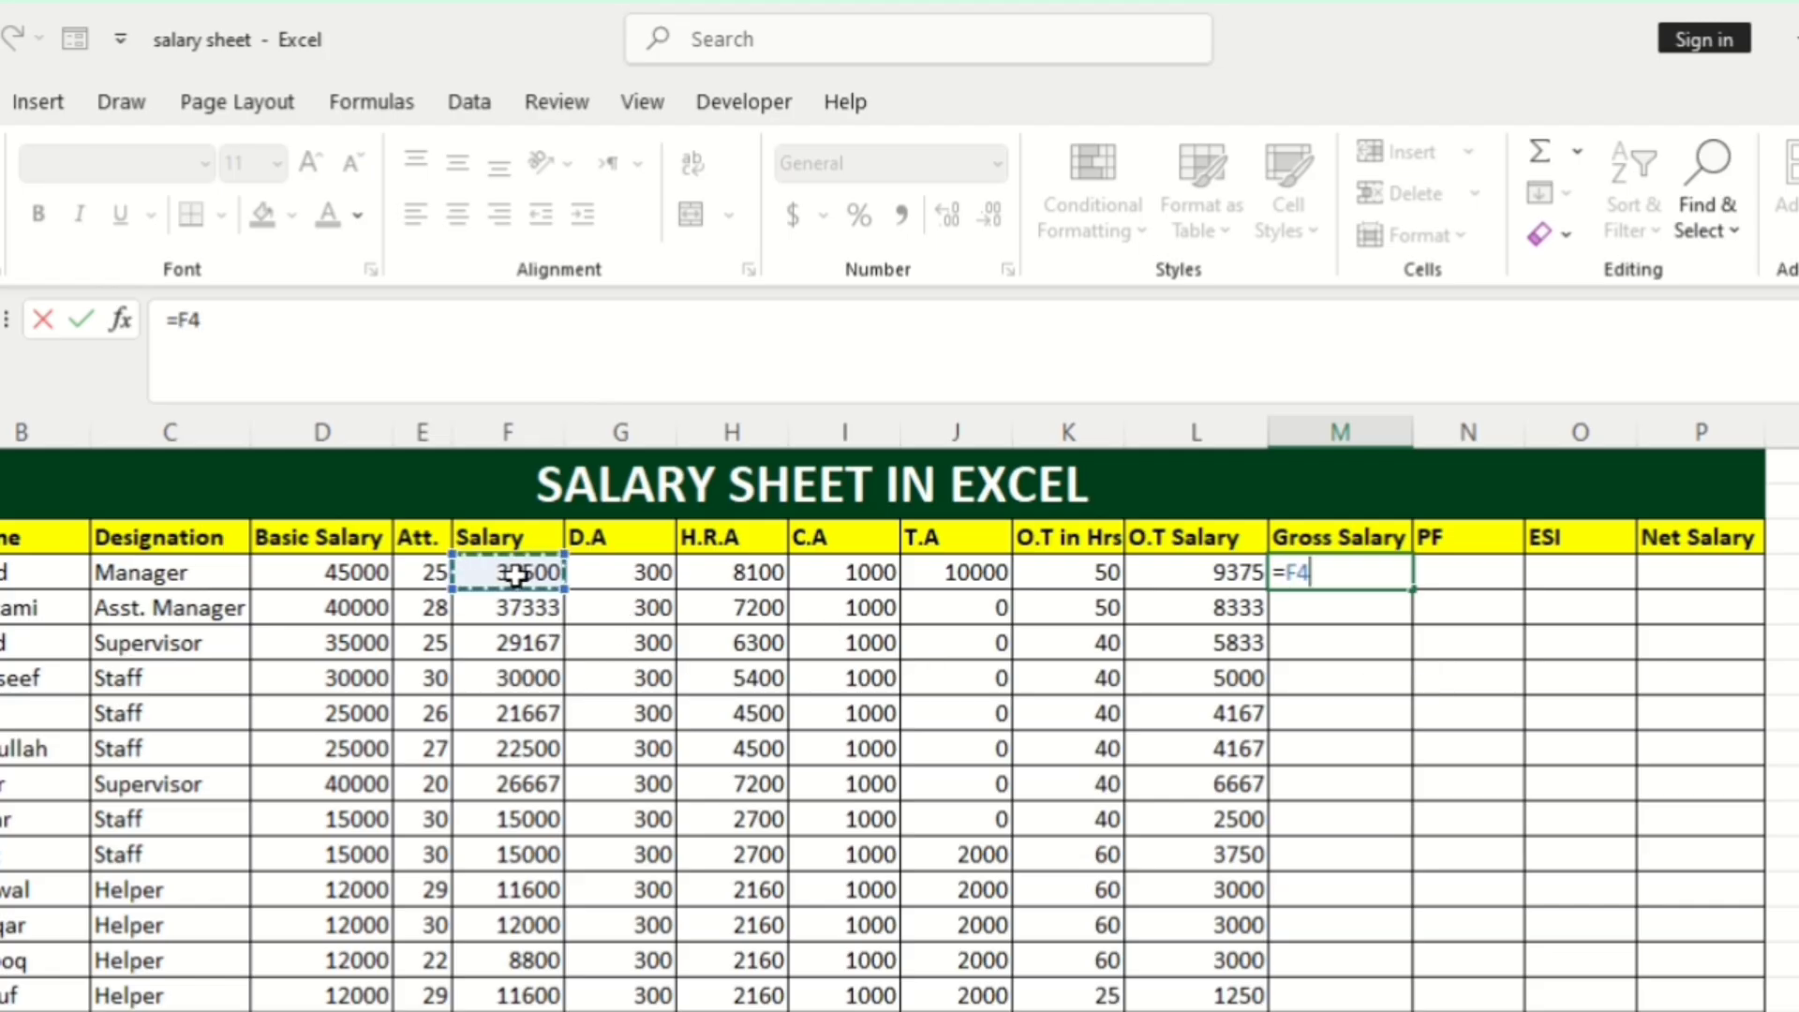
text(+)
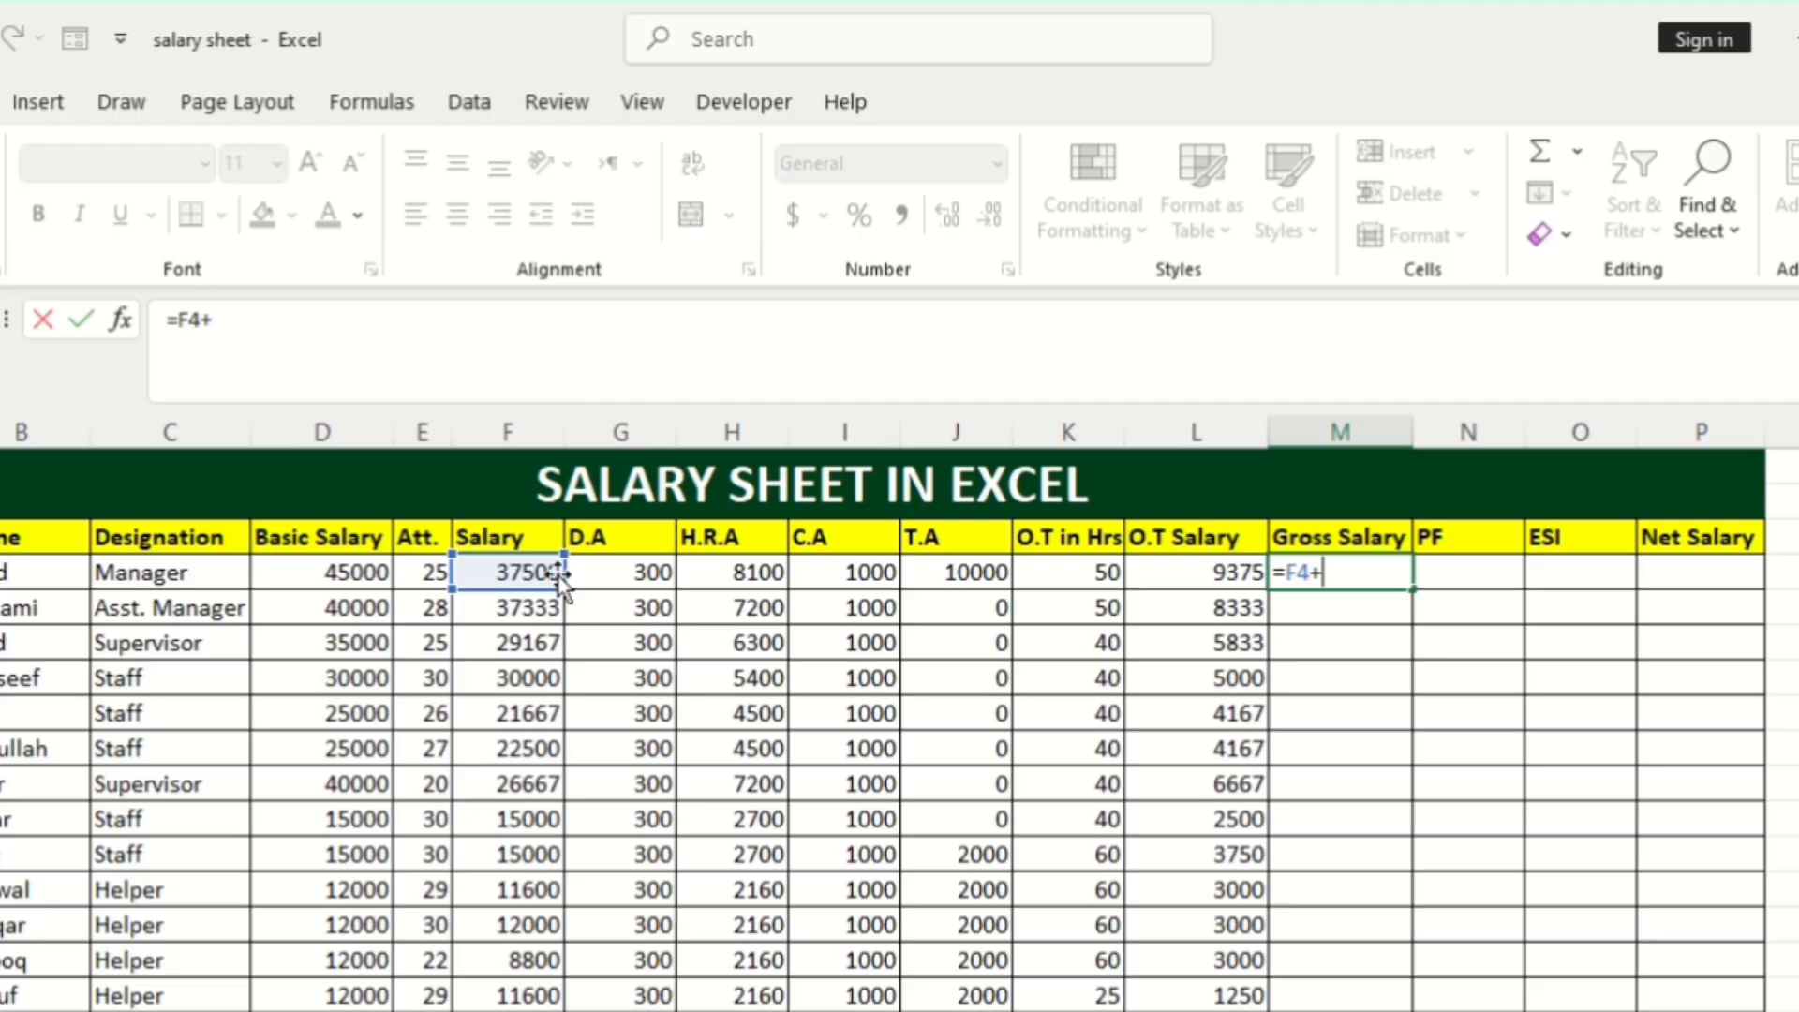
click(632, 575)
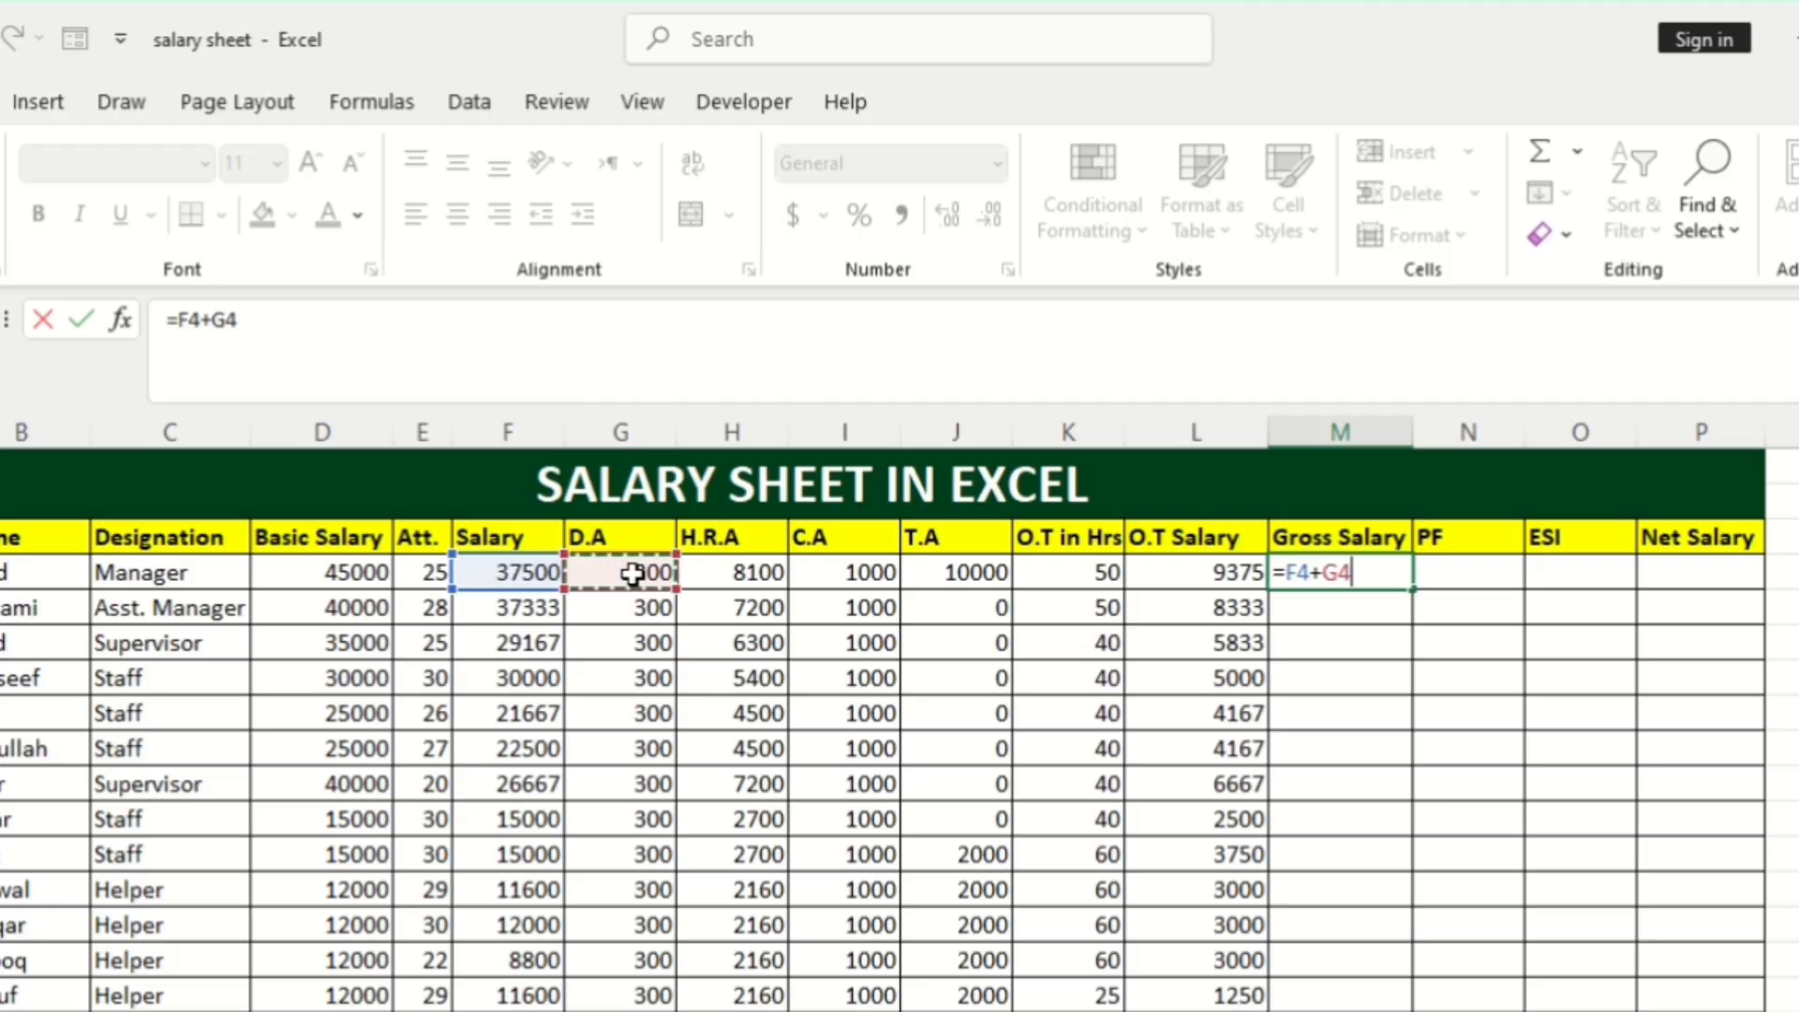
text(+)
click(726, 576)
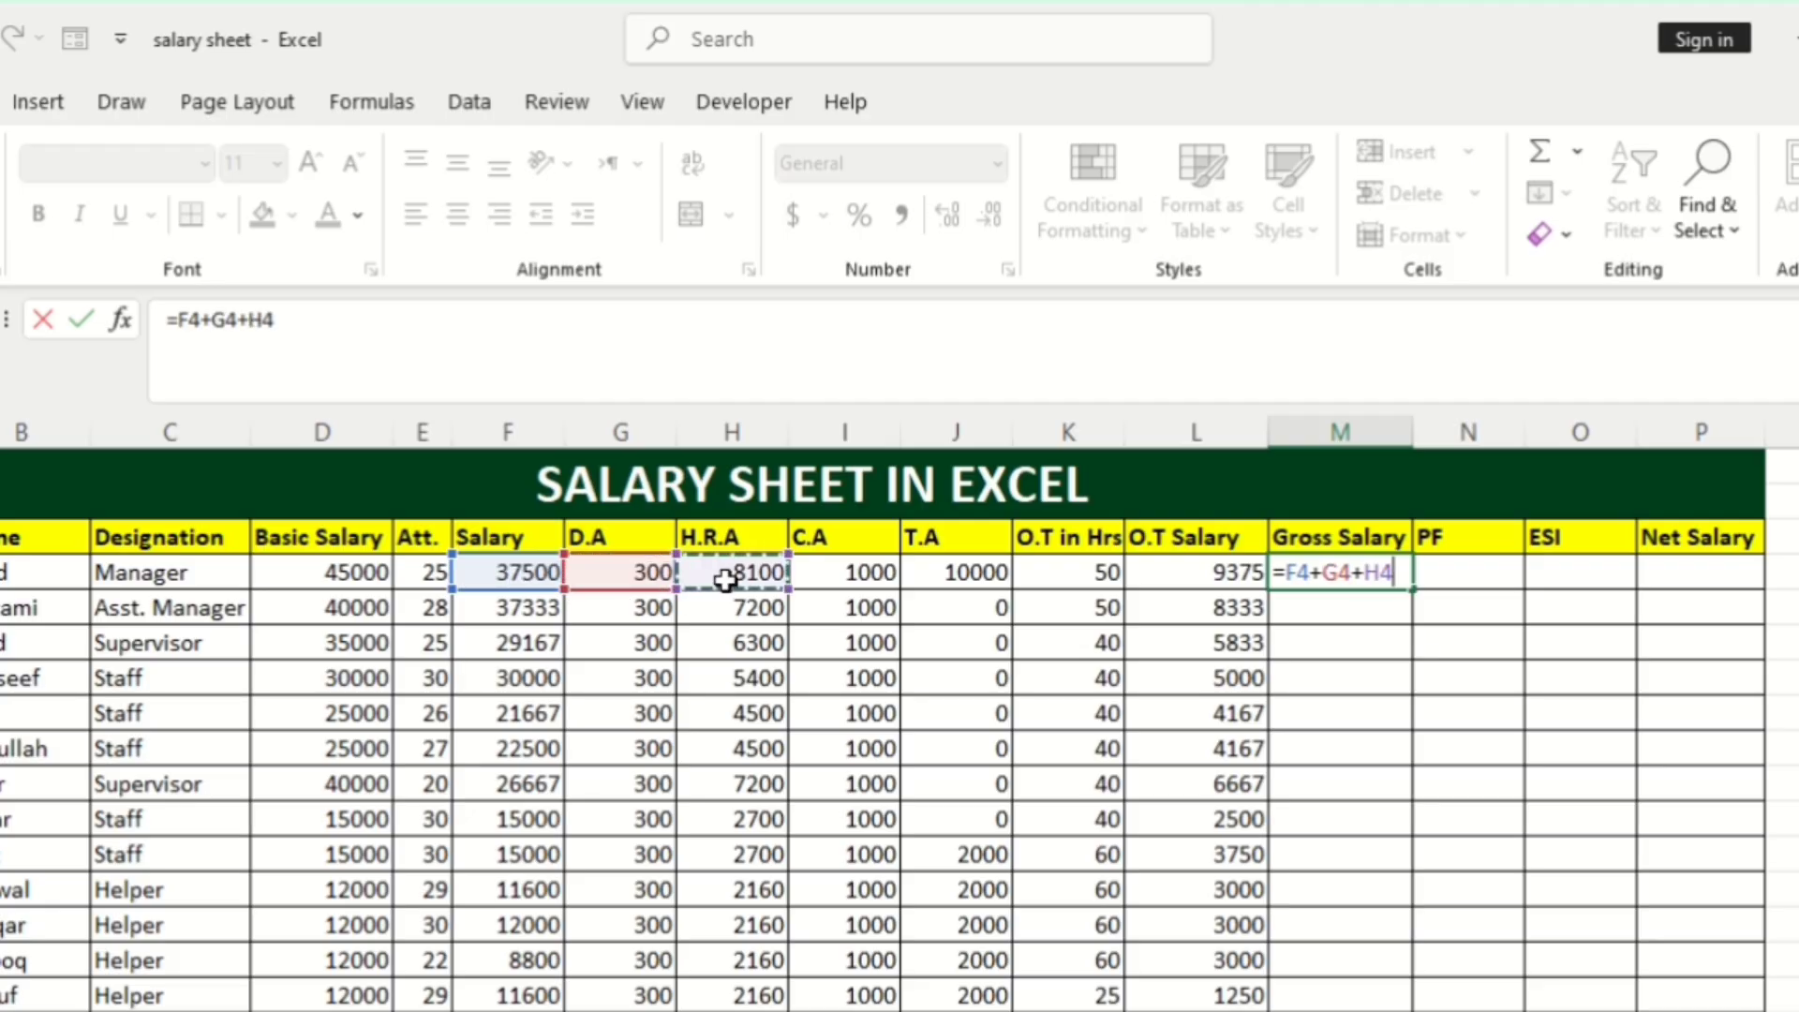
text(+)
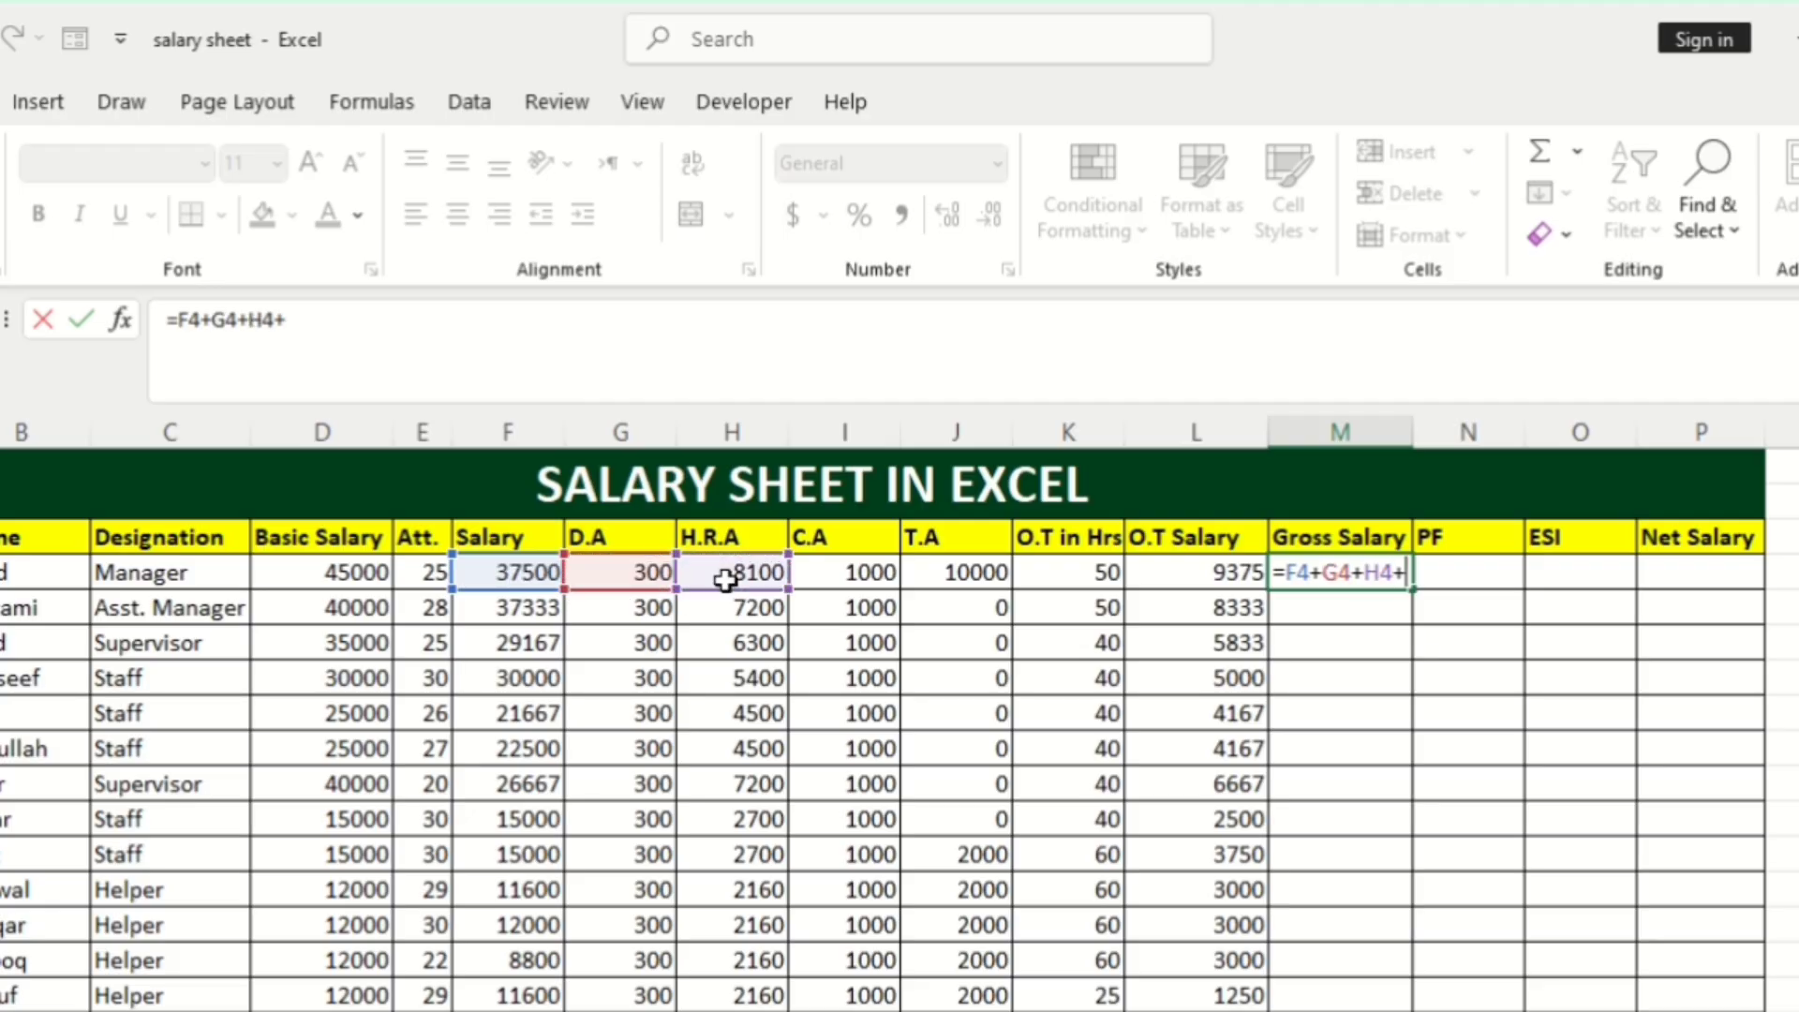
click(814, 576)
text(+)
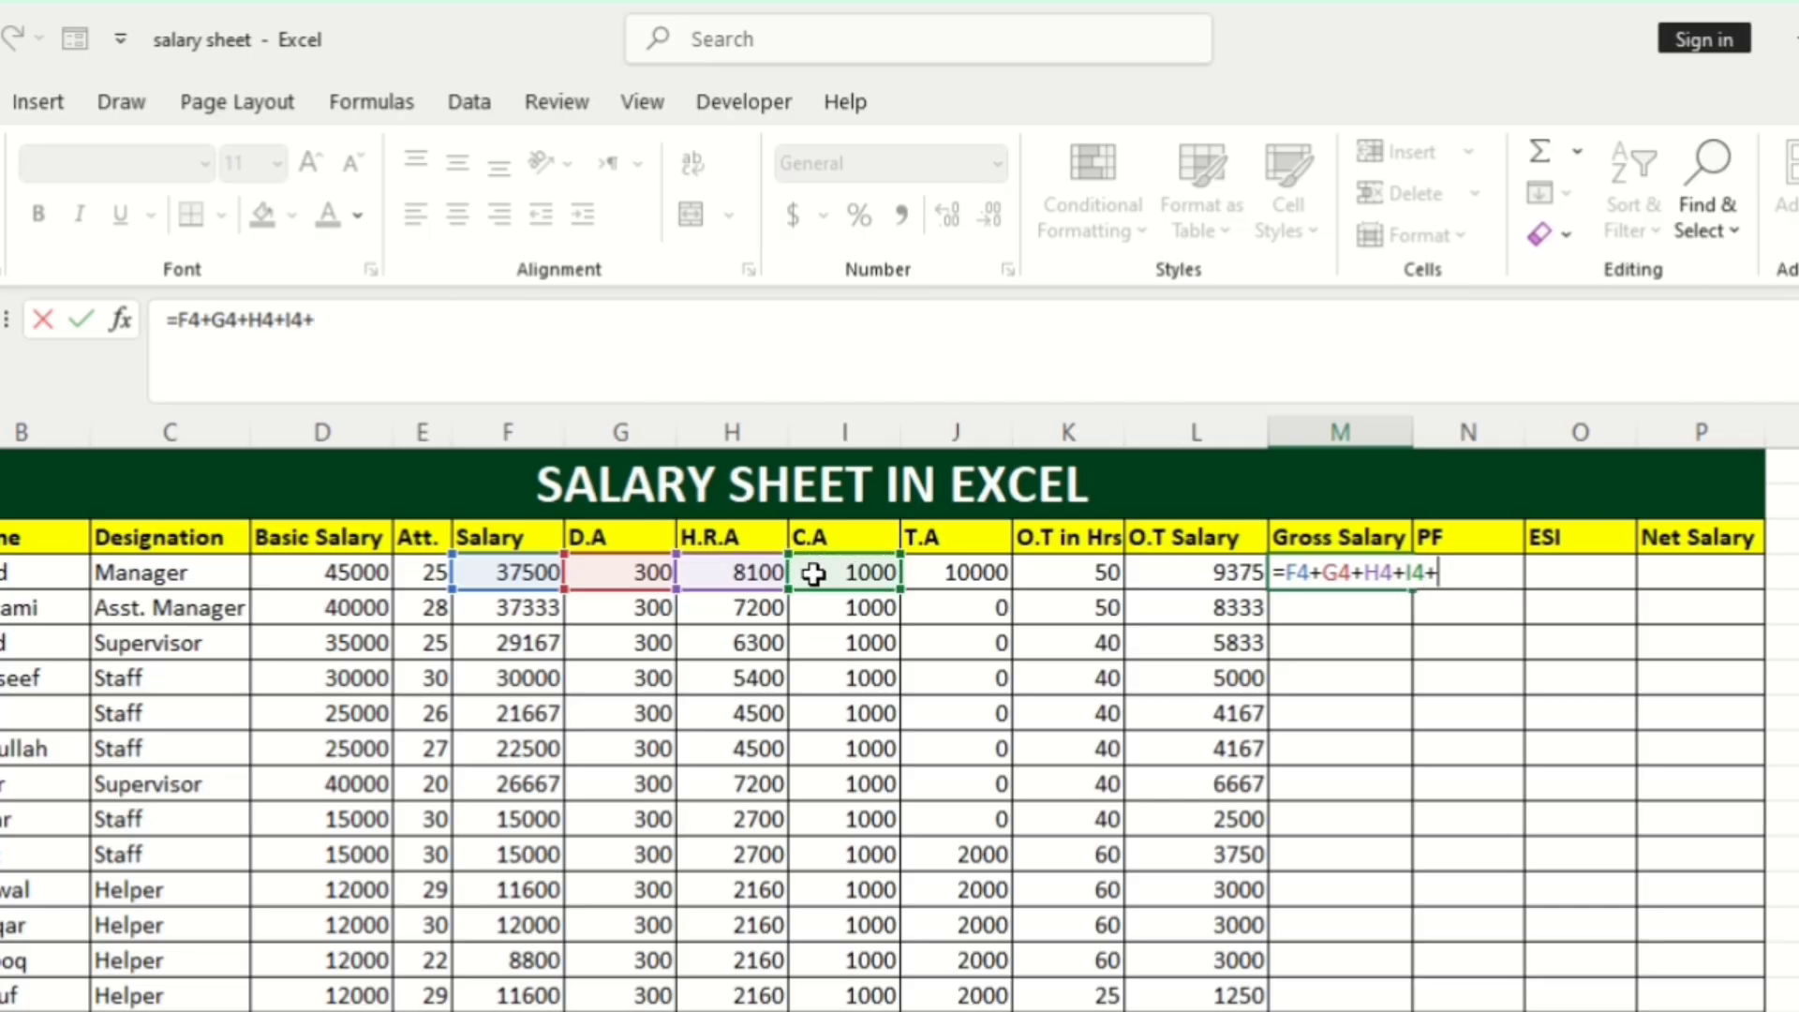
click(950, 583)
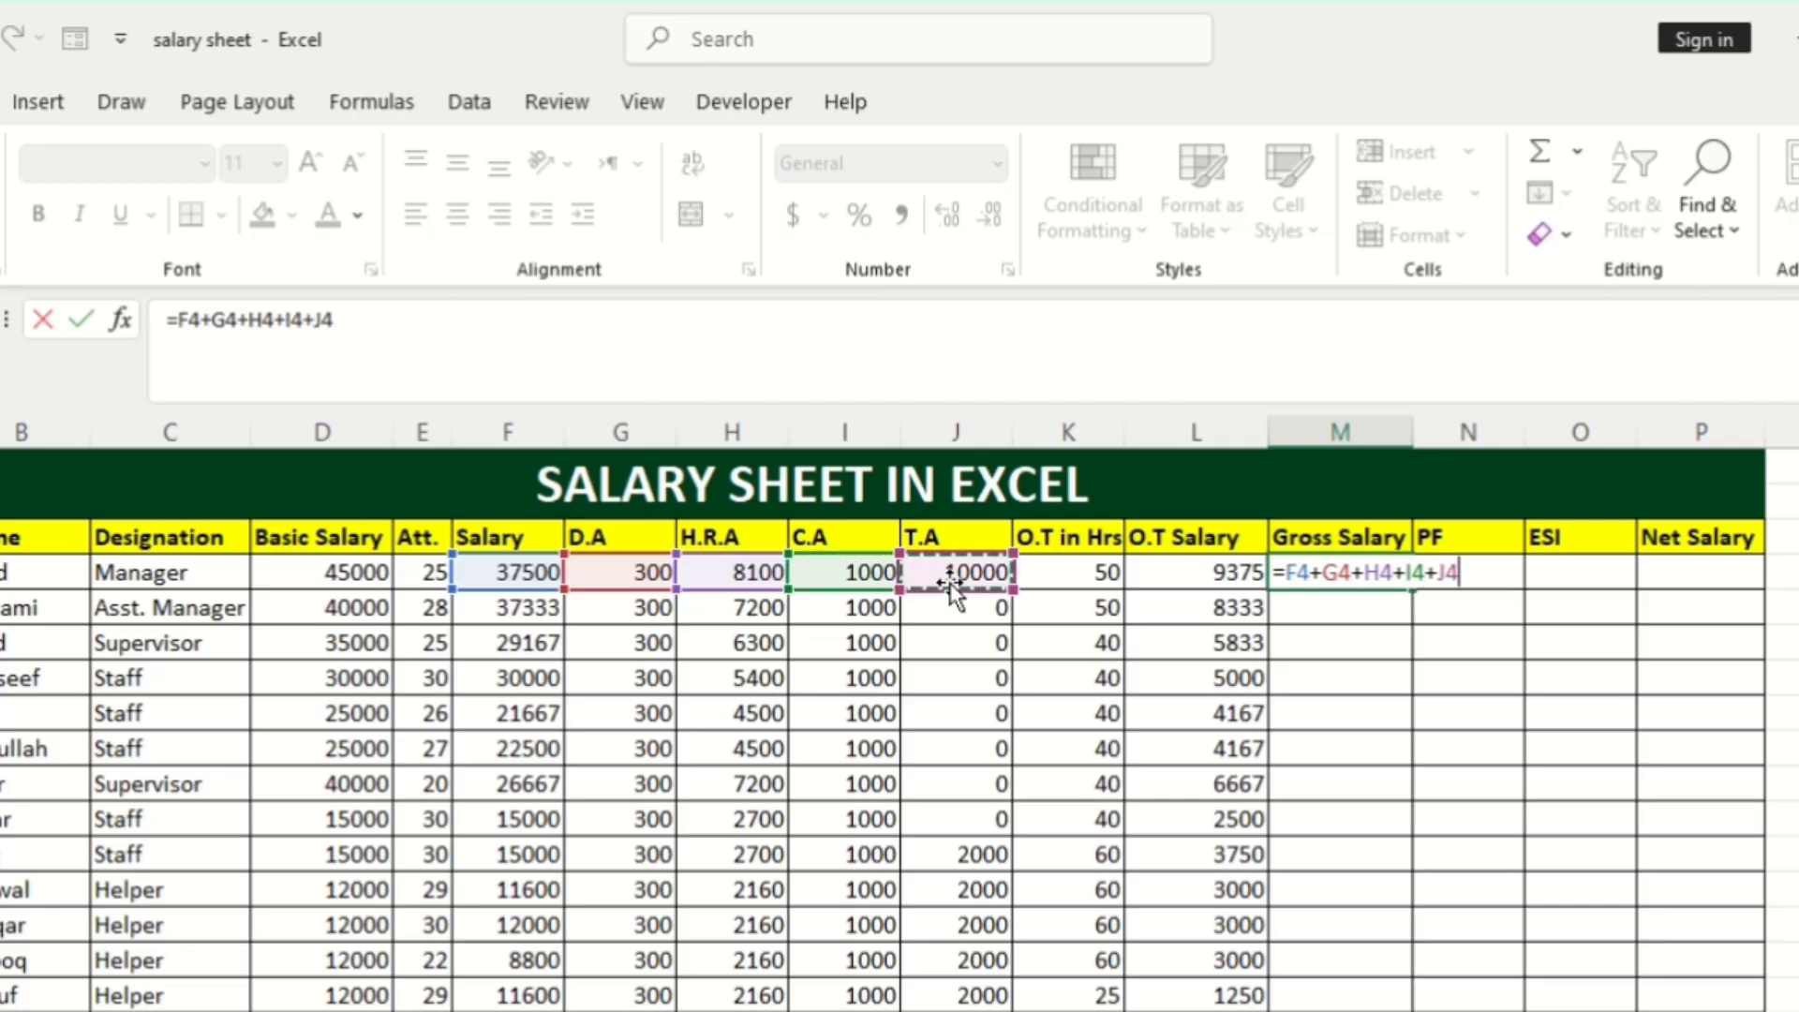
text(+)
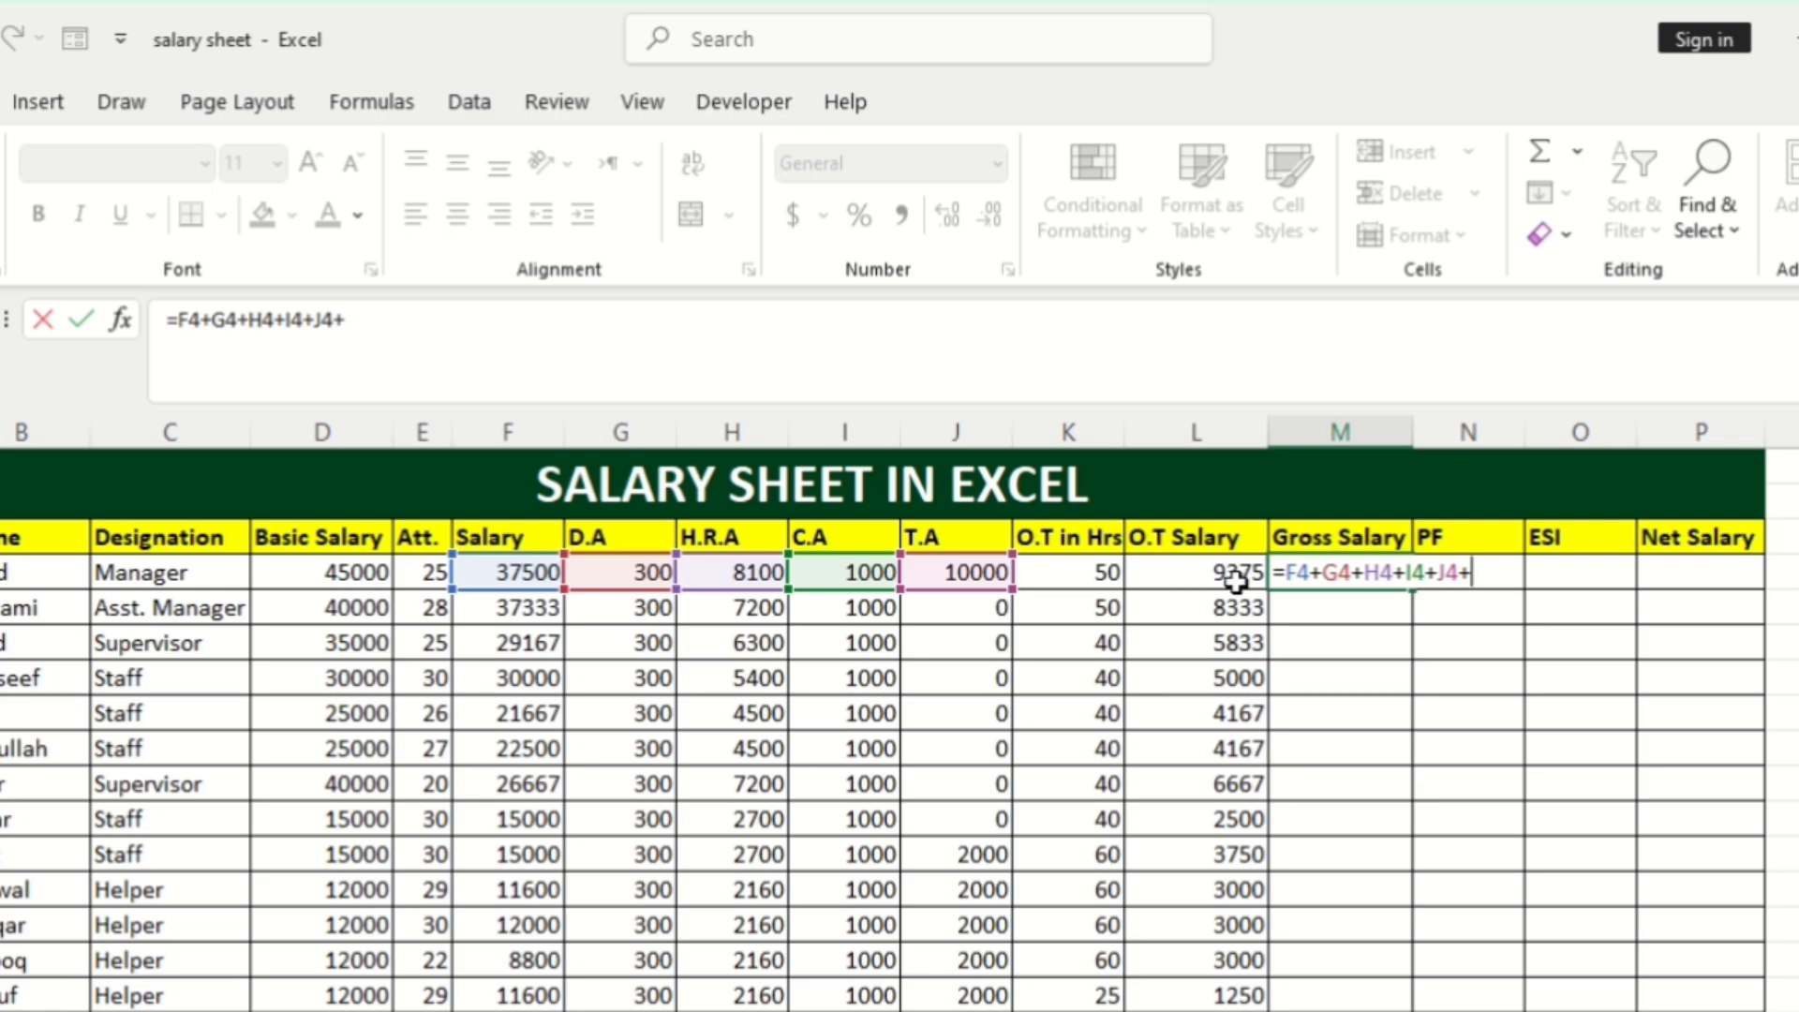
click(1194, 570)
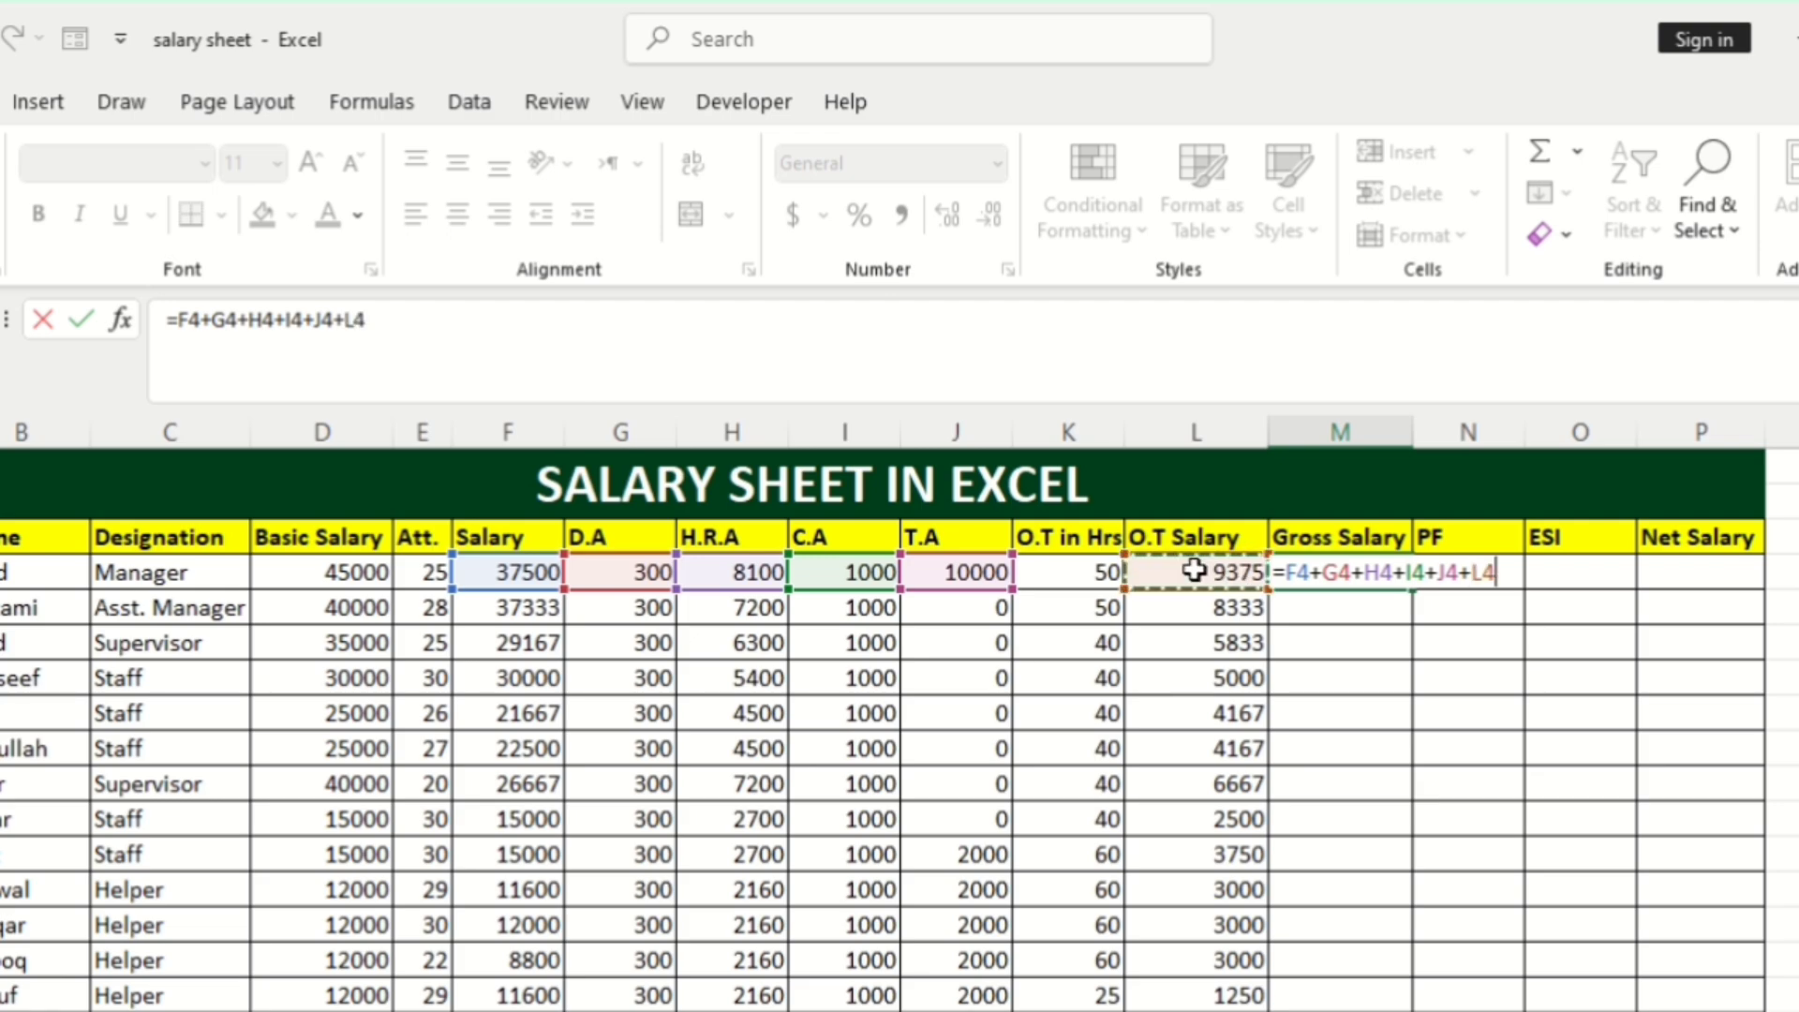
key(Return)
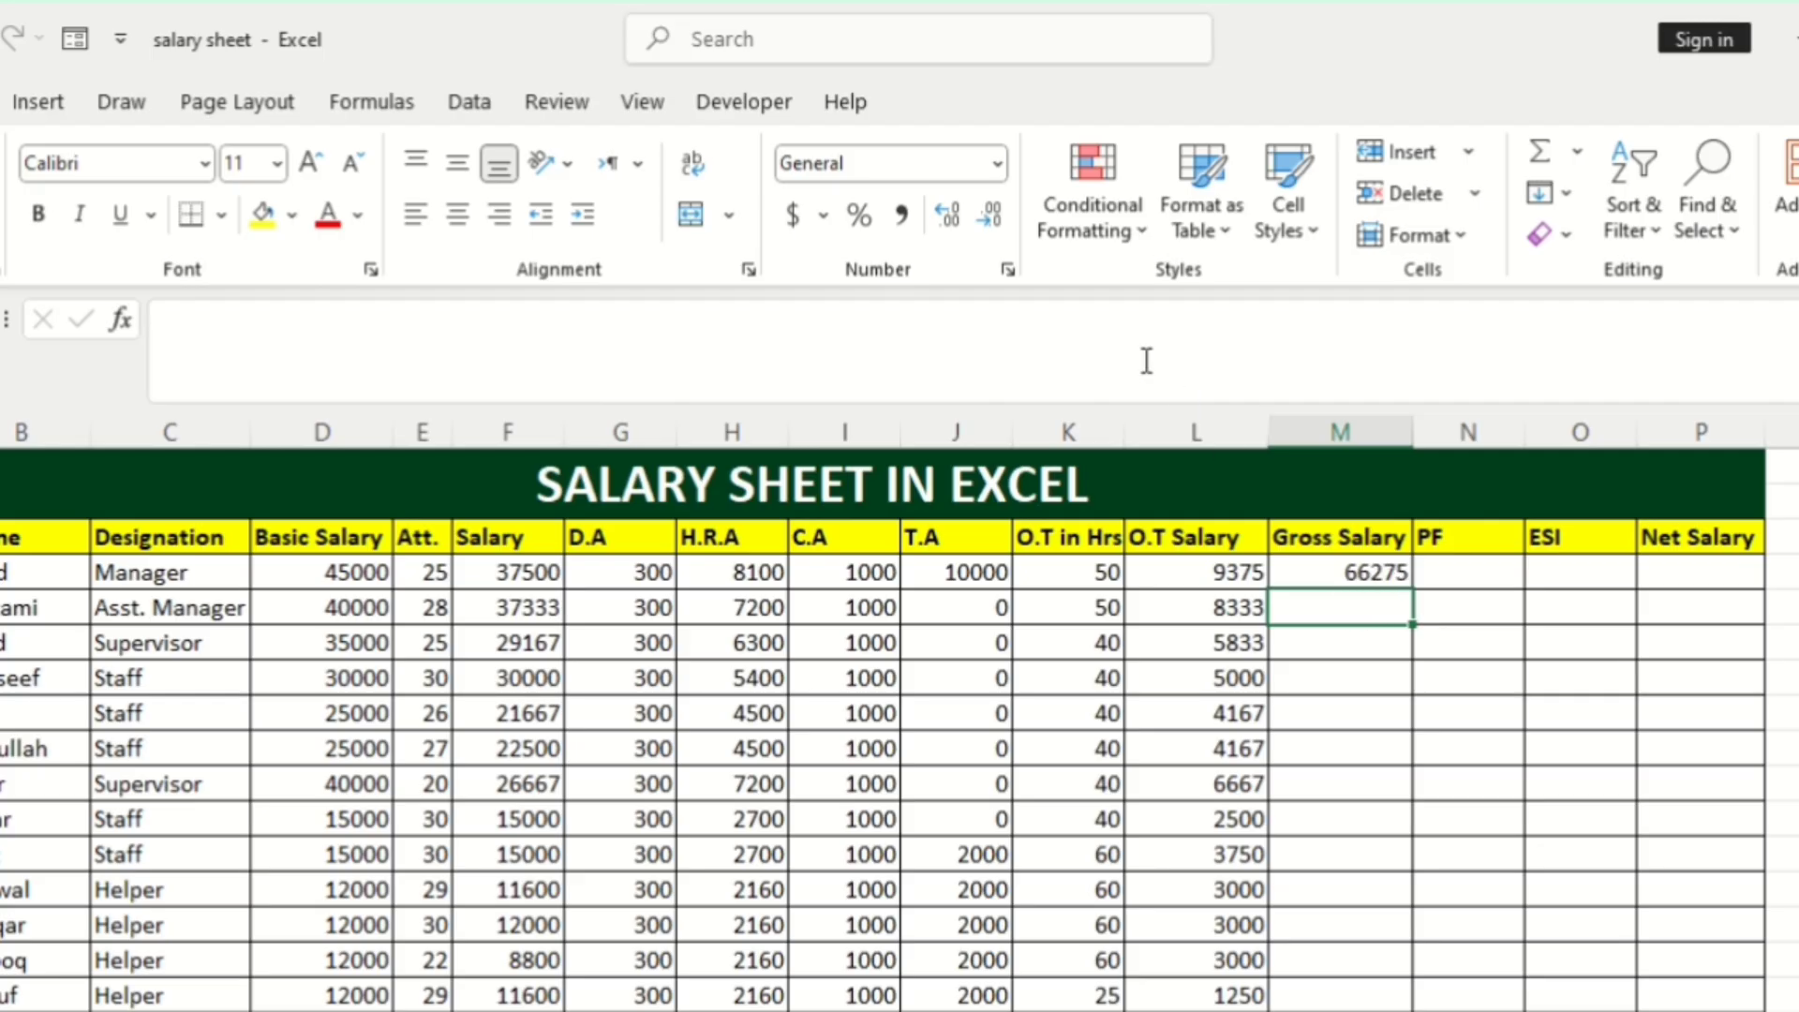
click(1382, 579)
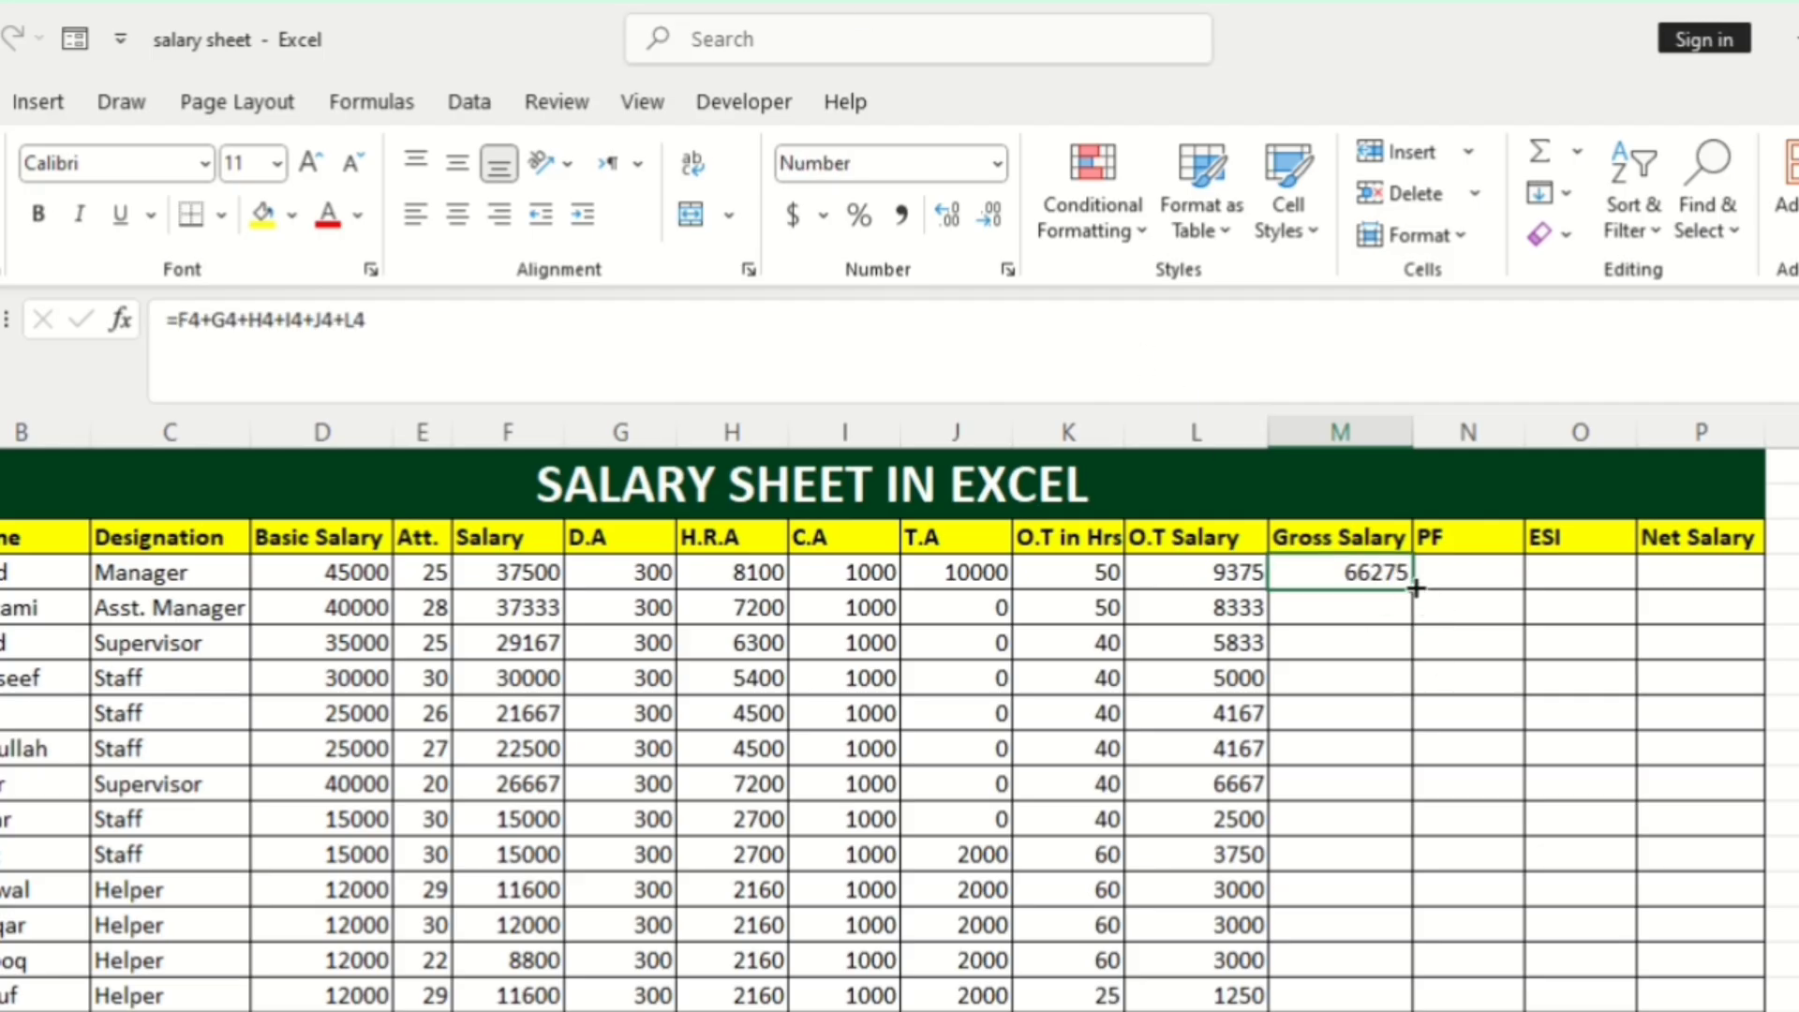
double_click(1415, 588)
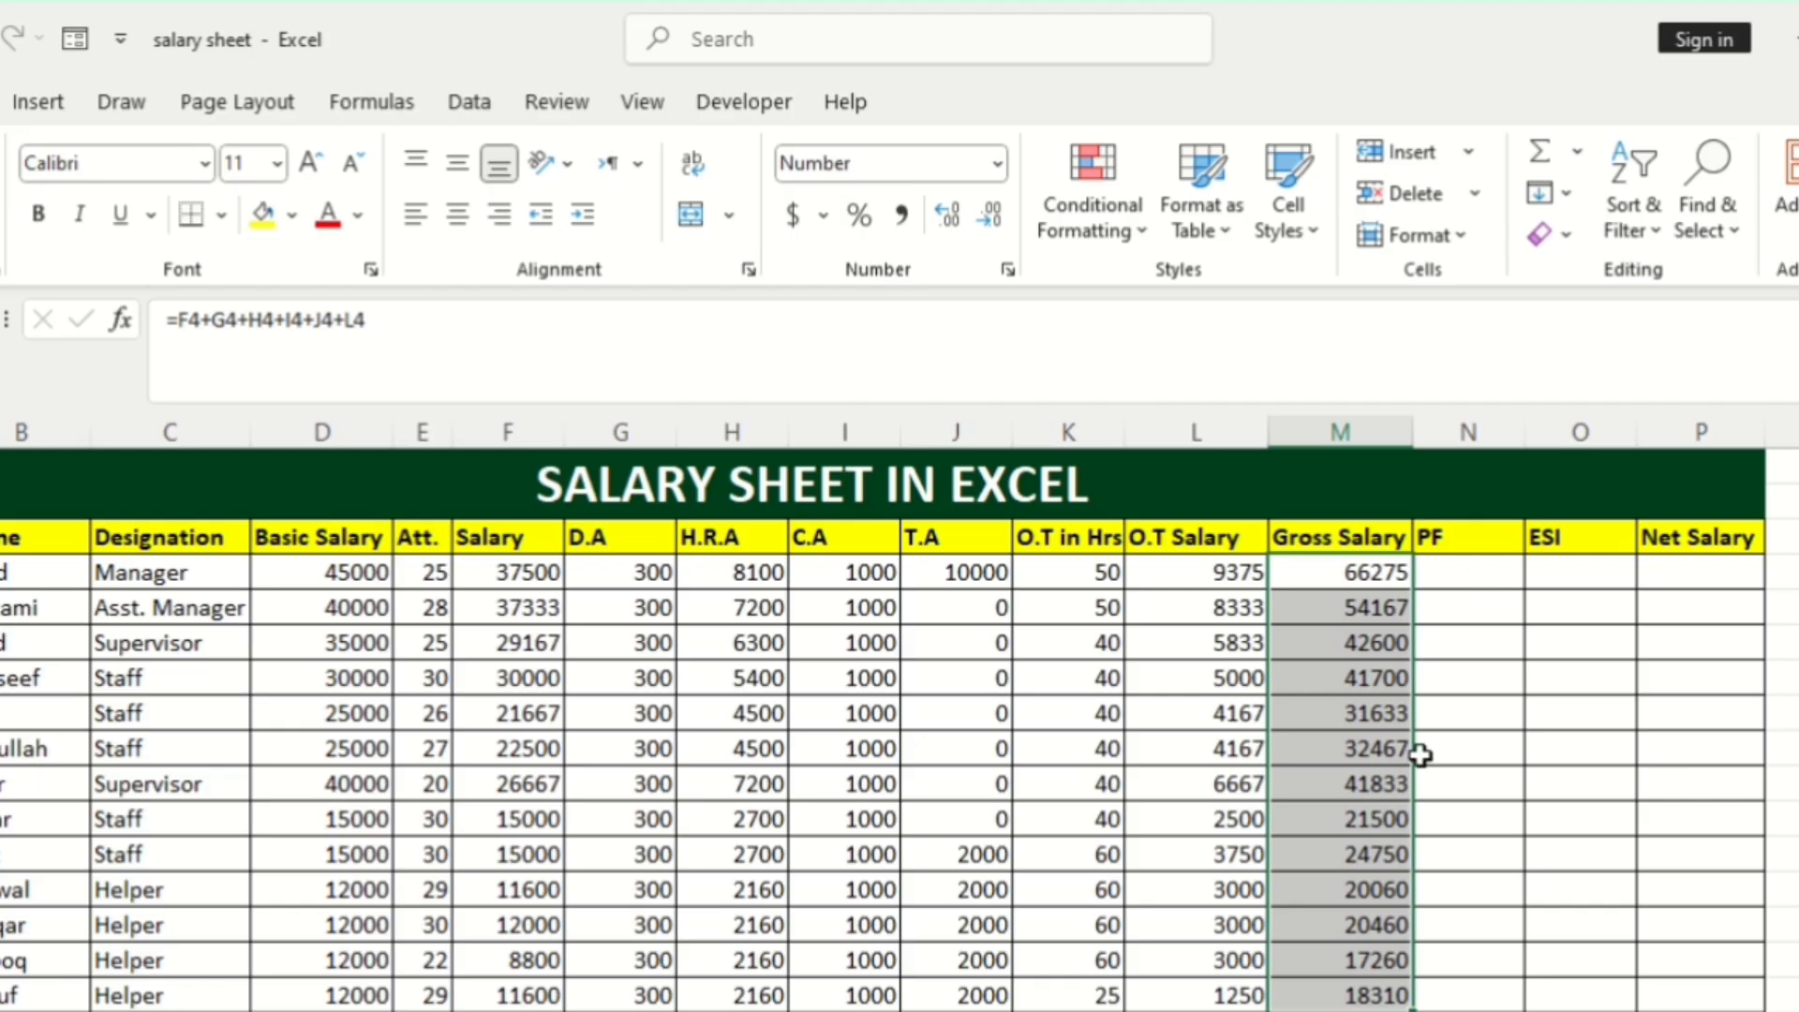
Calculate the first employee's PF in N4 as 12% of salary with the formula =F4*12% and fill it down the PF column.
click(1459, 572)
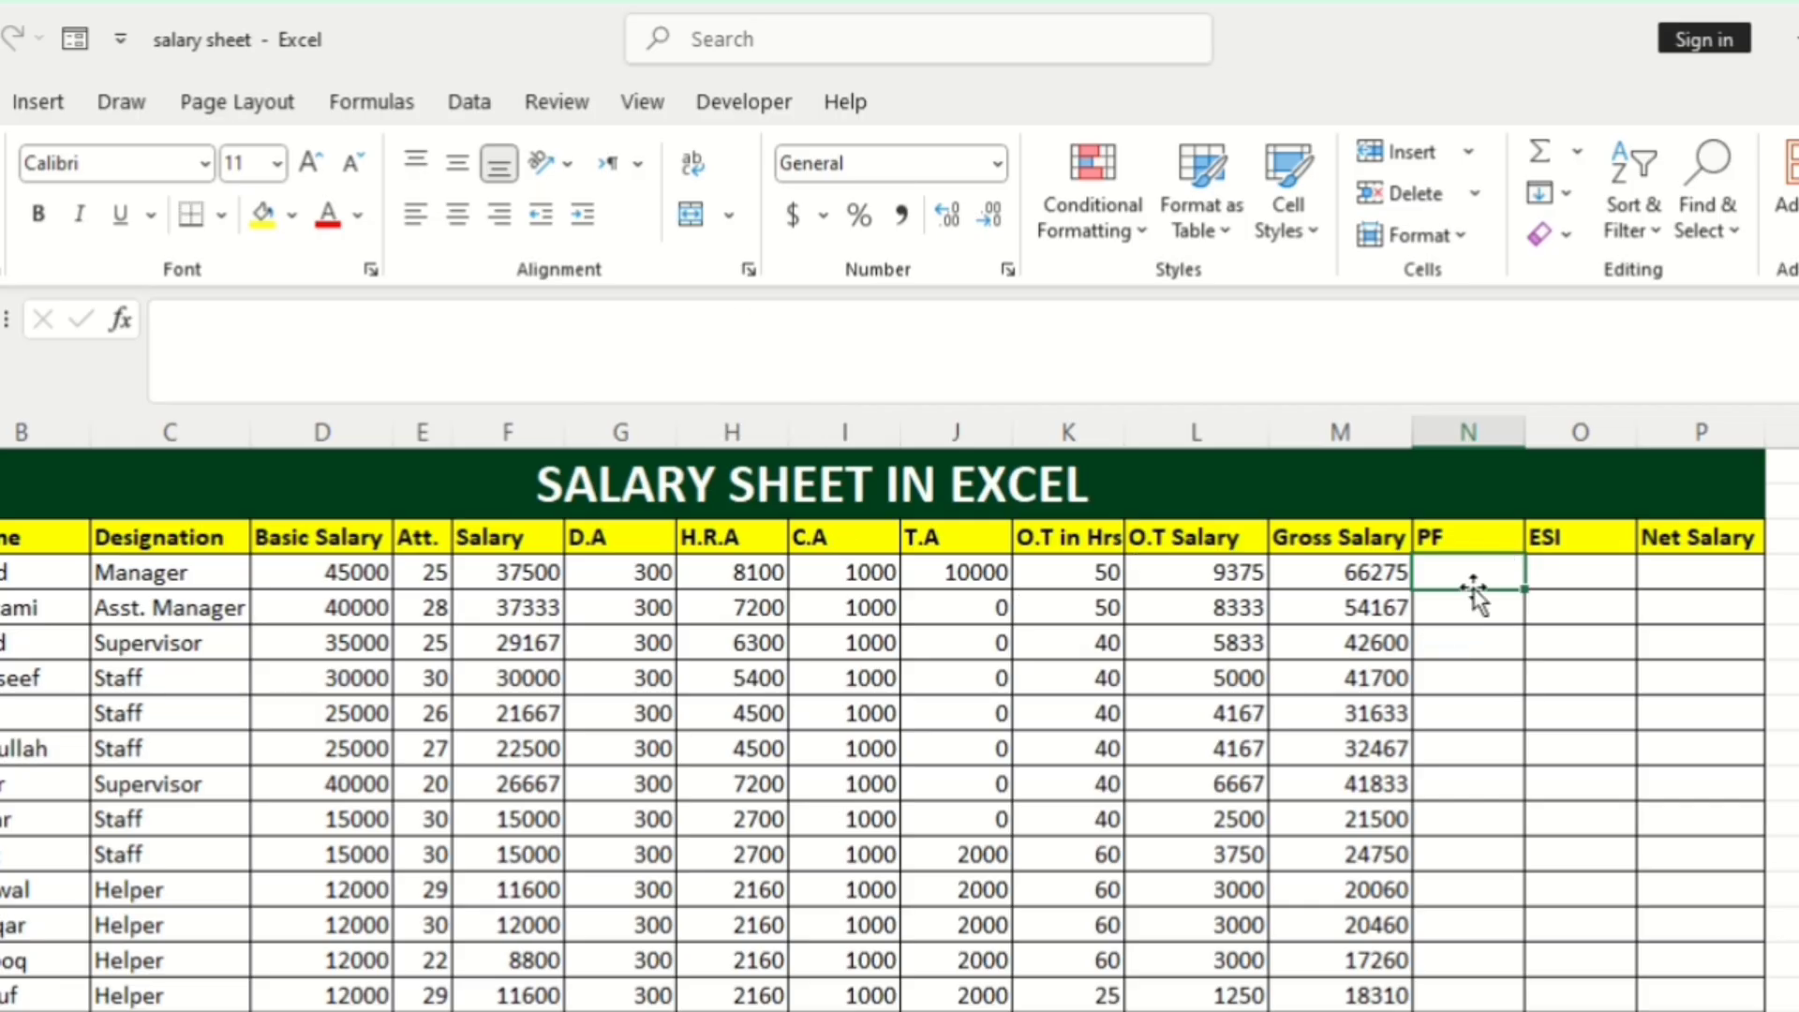
text(=)
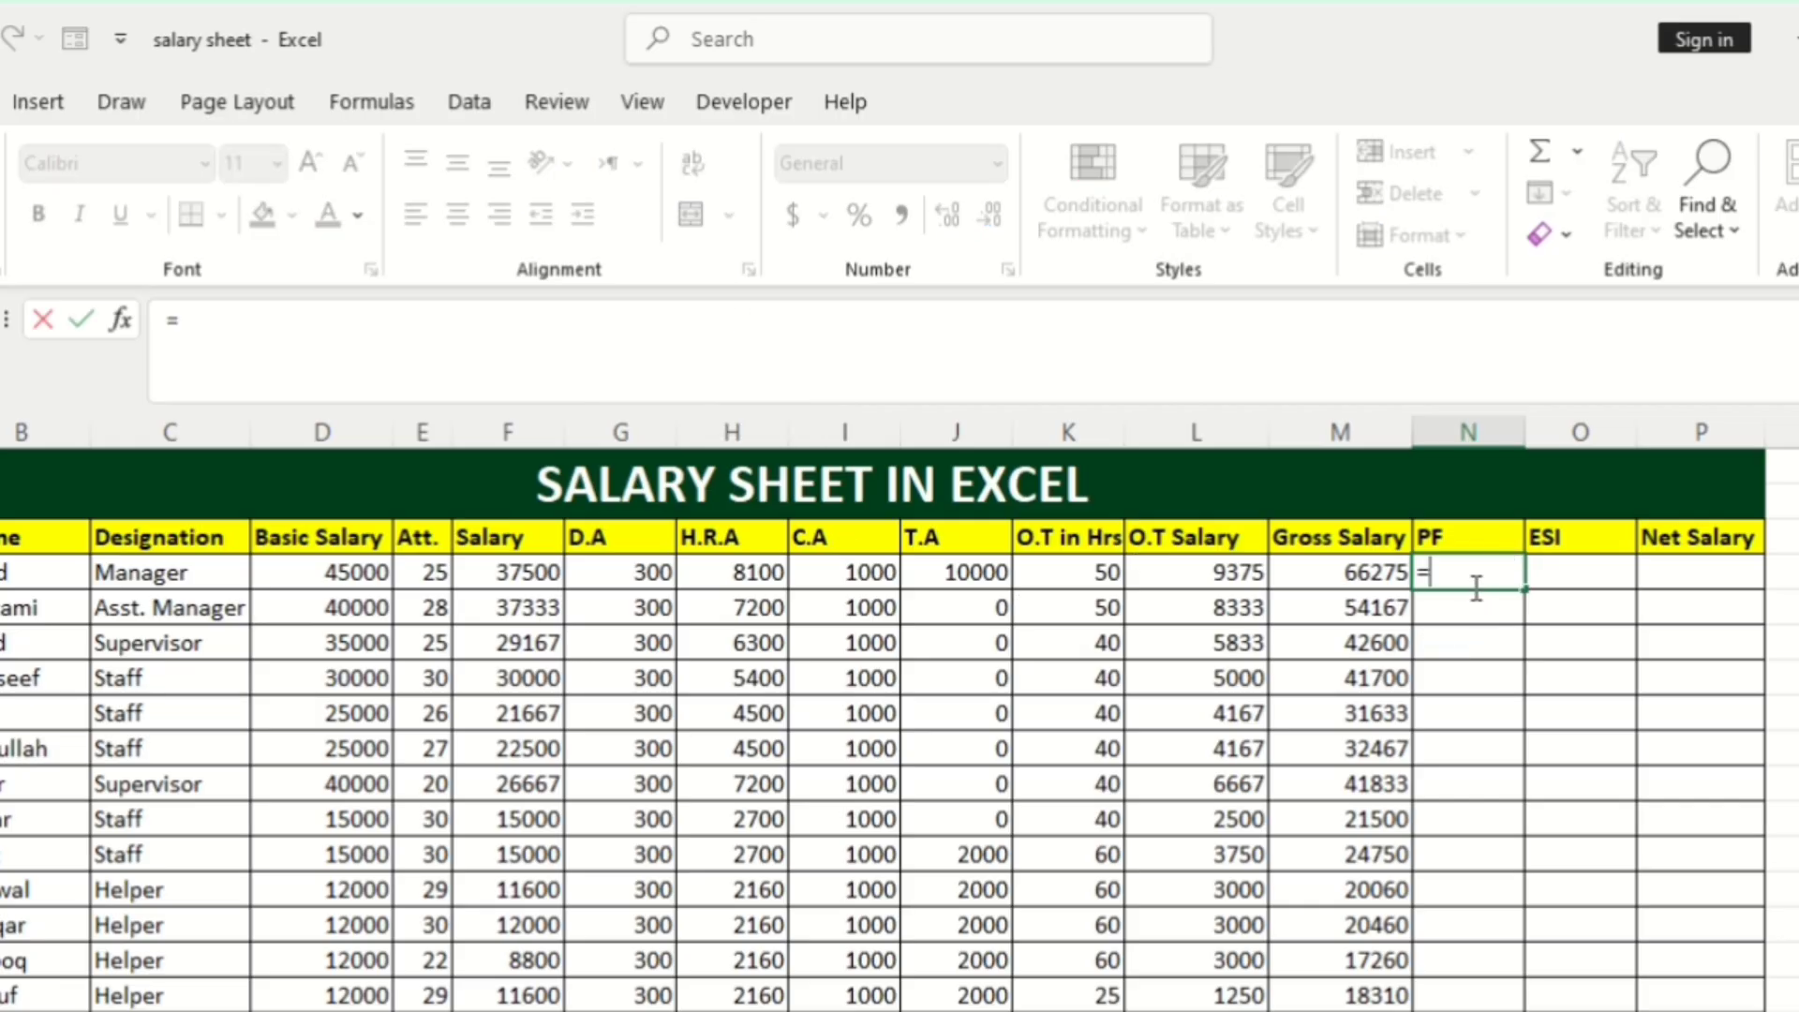
click(484, 574)
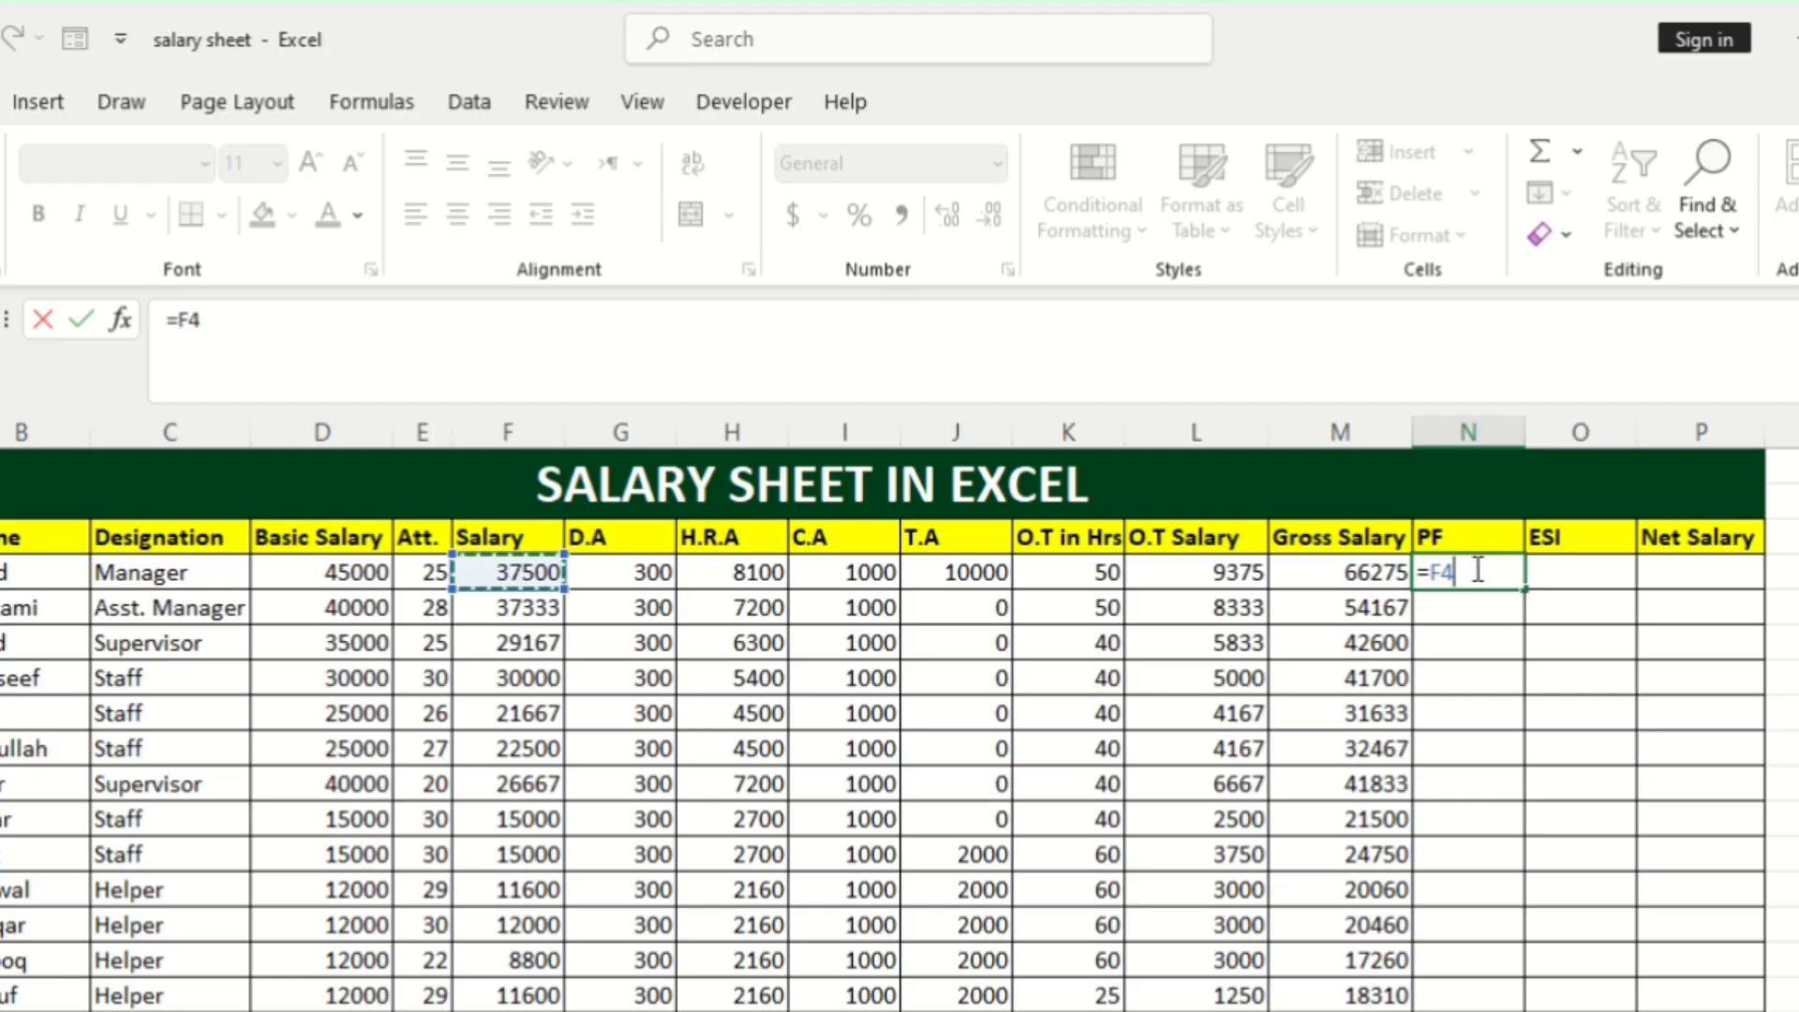
text(*12/1)
text(00)
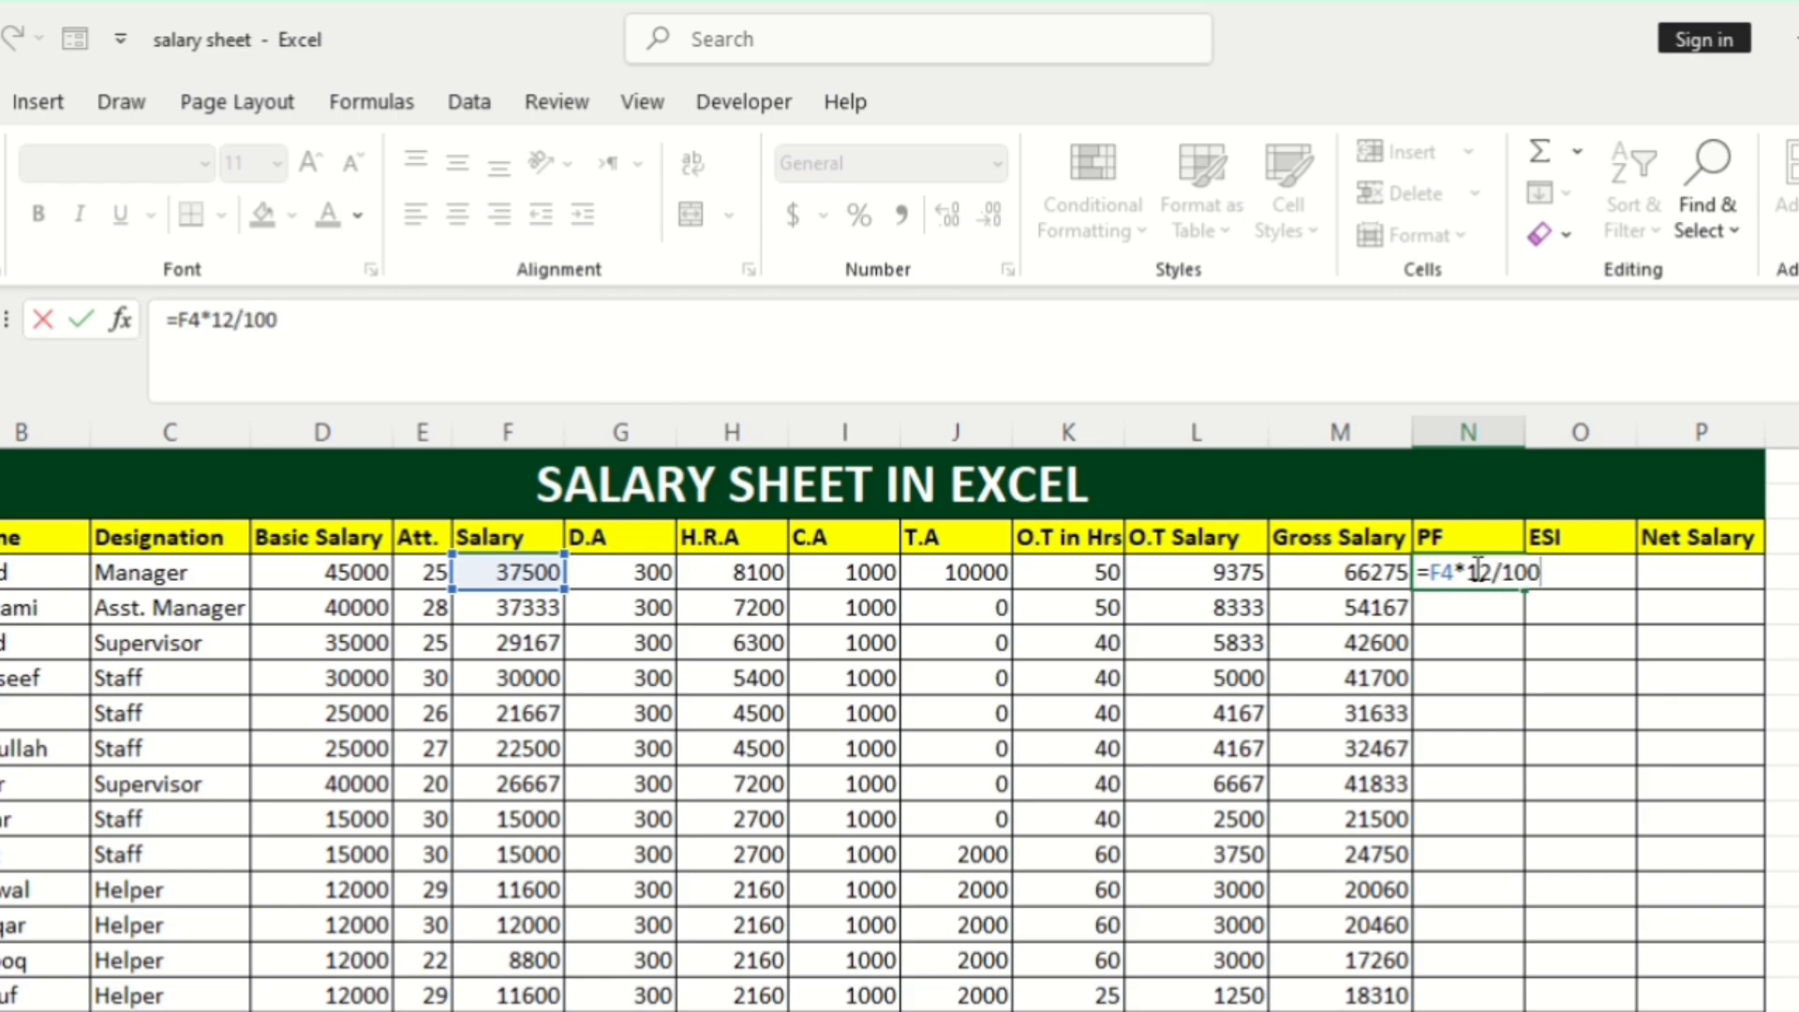
key(BackSpace)
key(BackSpace)
key(BackSpace)
key(BackSpace)
key(BackSpace)
text(2%)
key(Return)
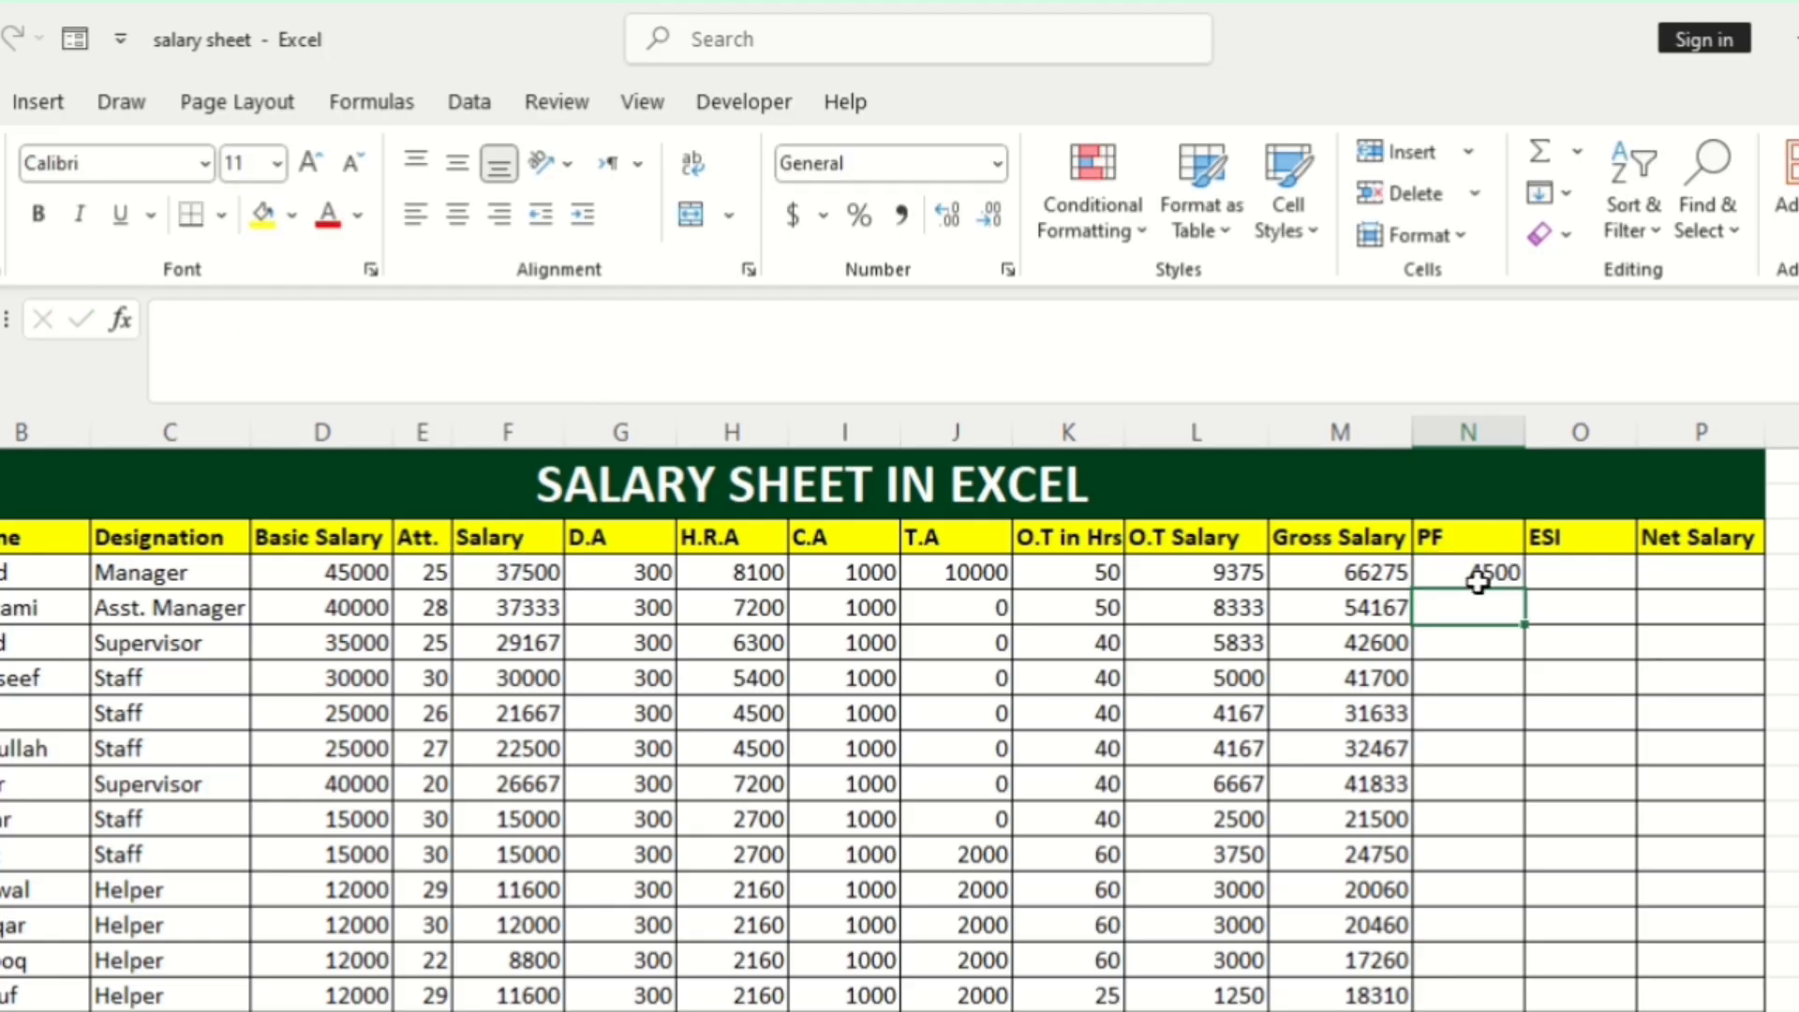
click(1508, 579)
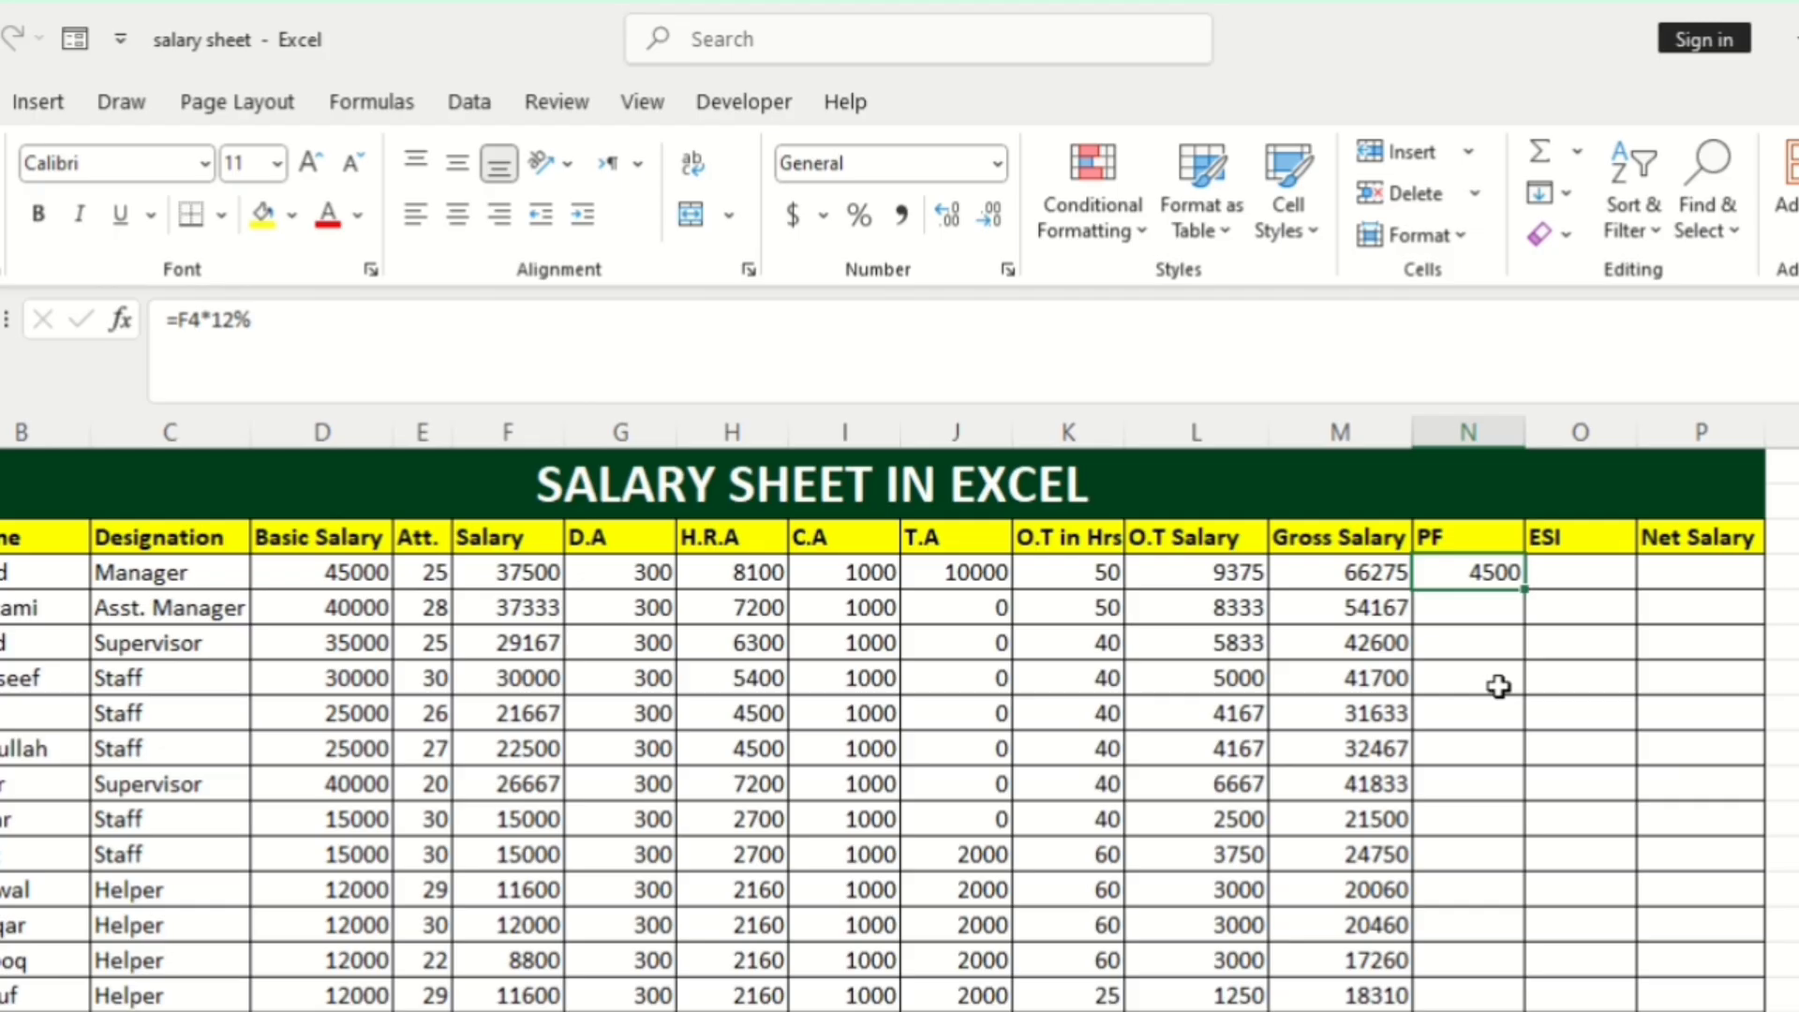
double_click(1527, 591)
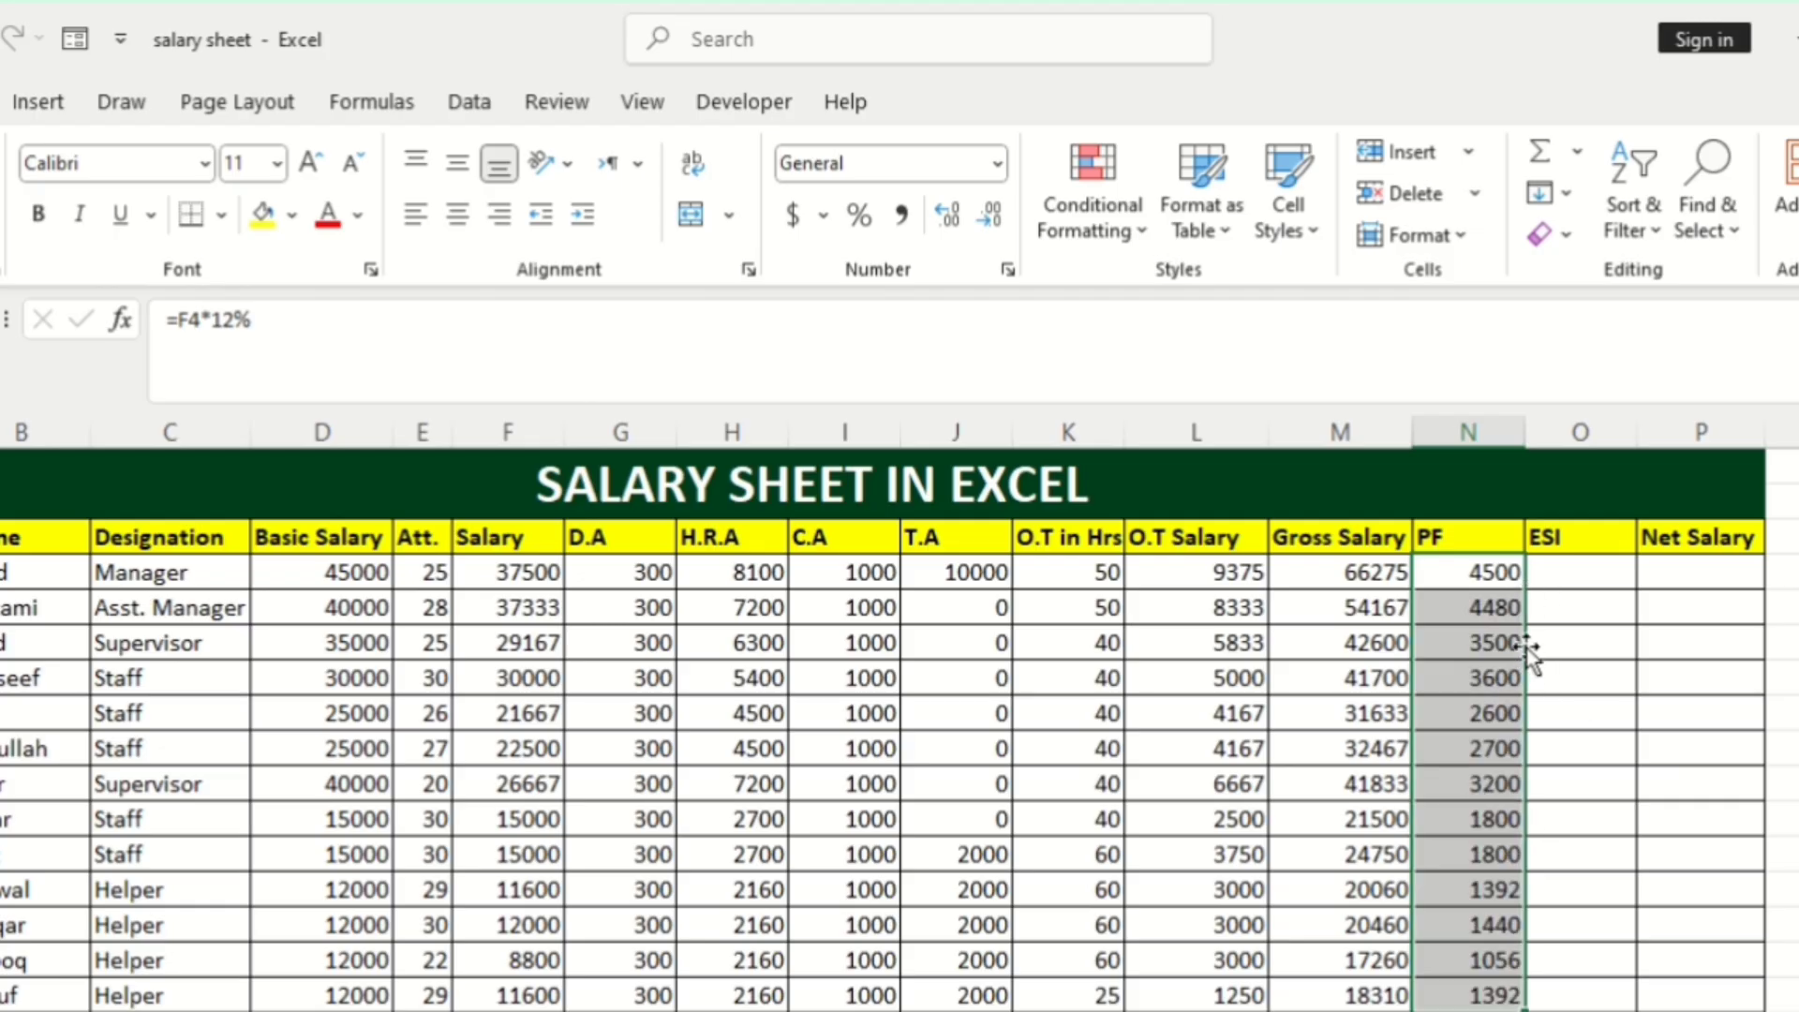
click(1557, 574)
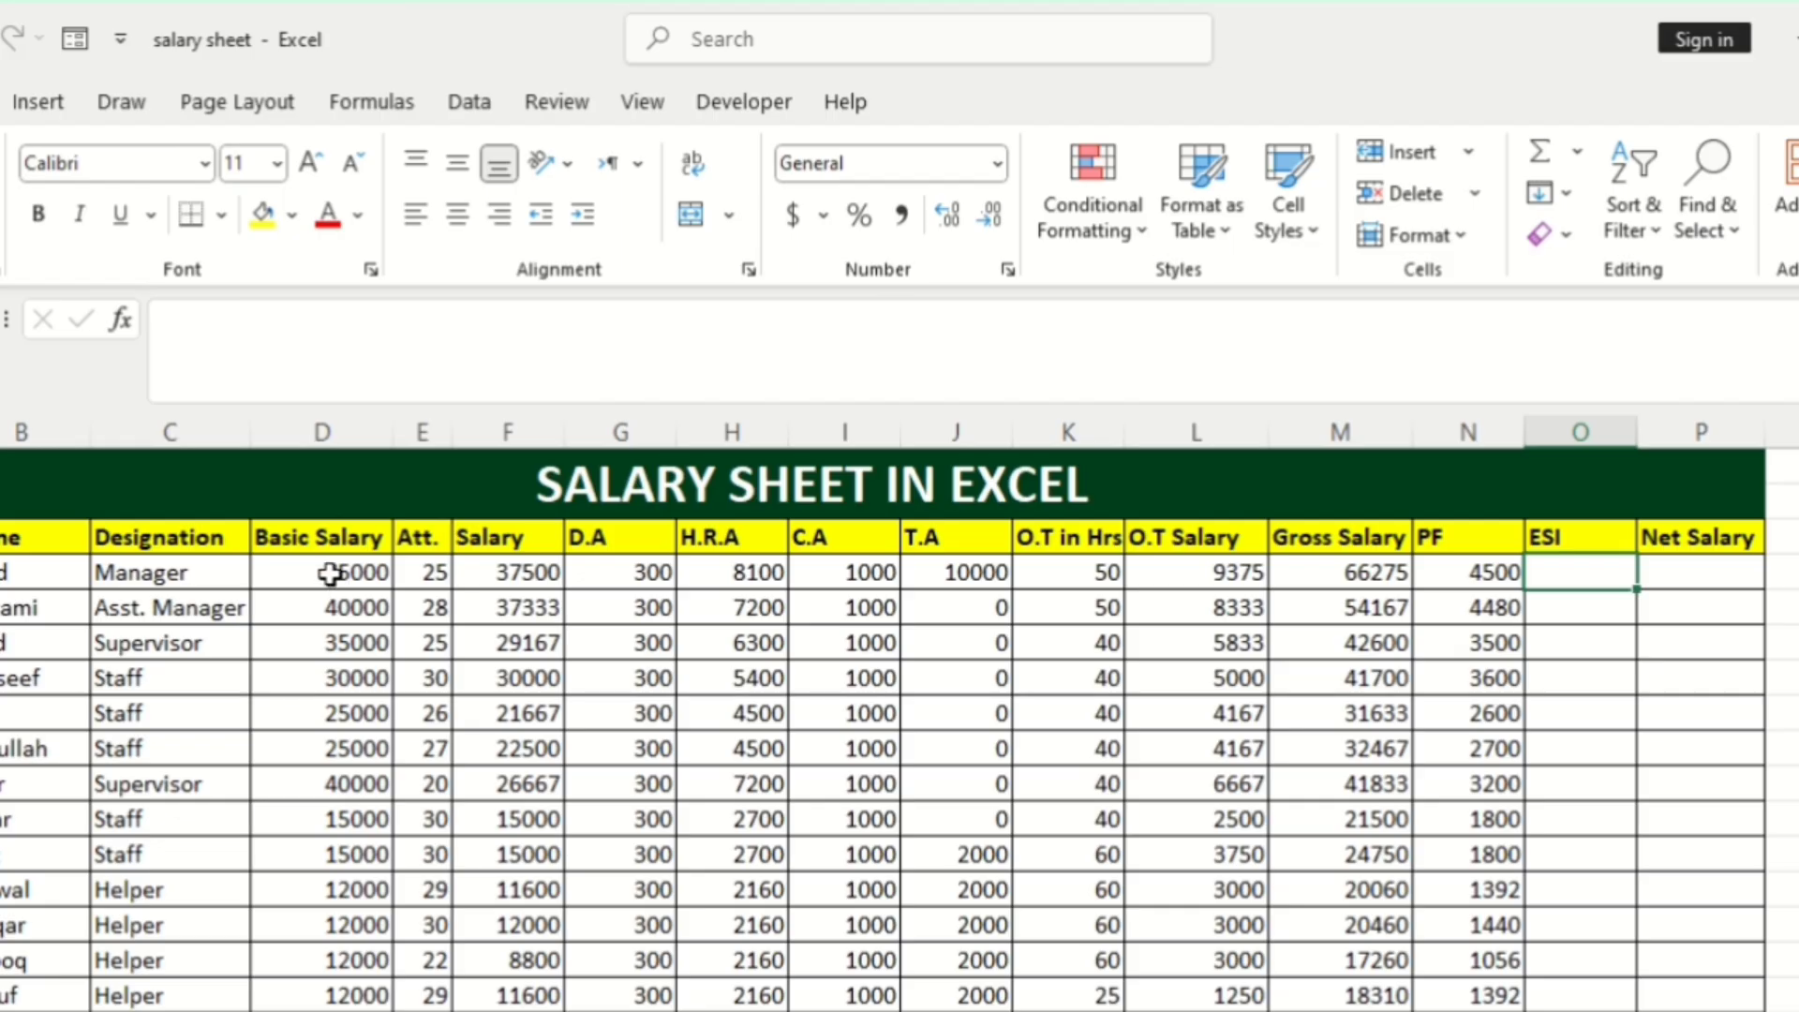
drag(330, 572, 325, 781)
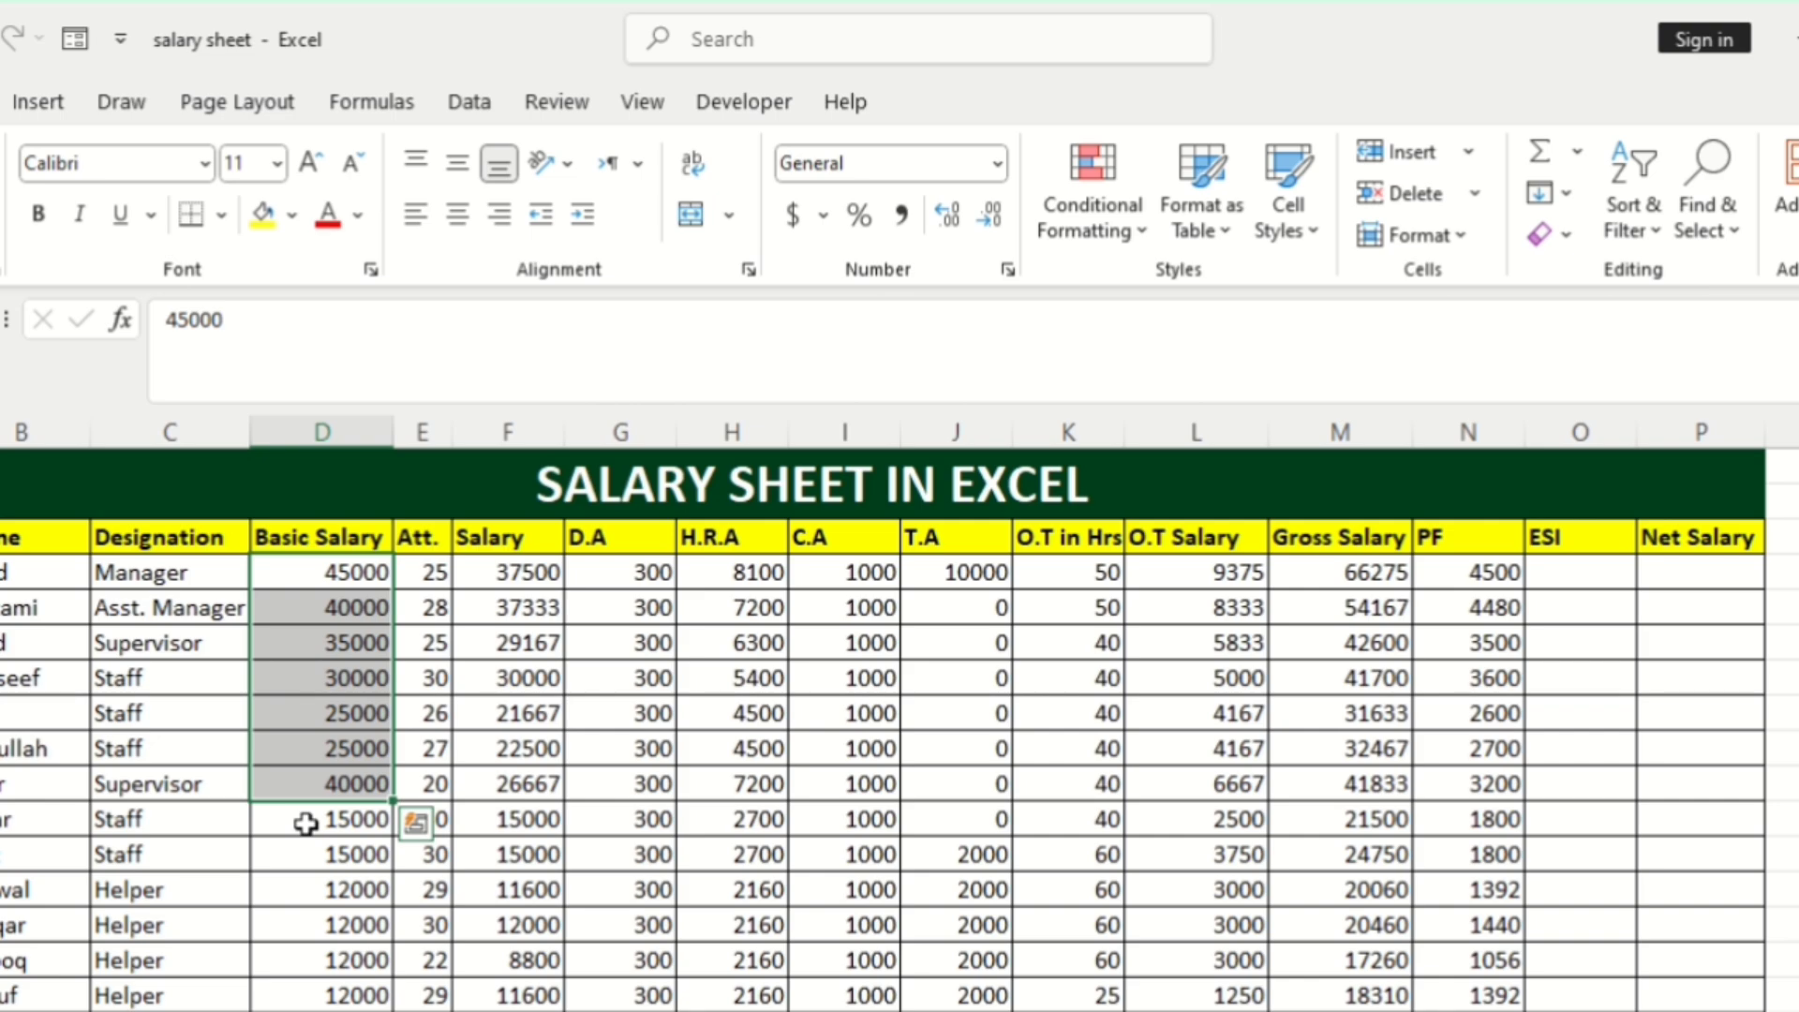
click(307, 822)
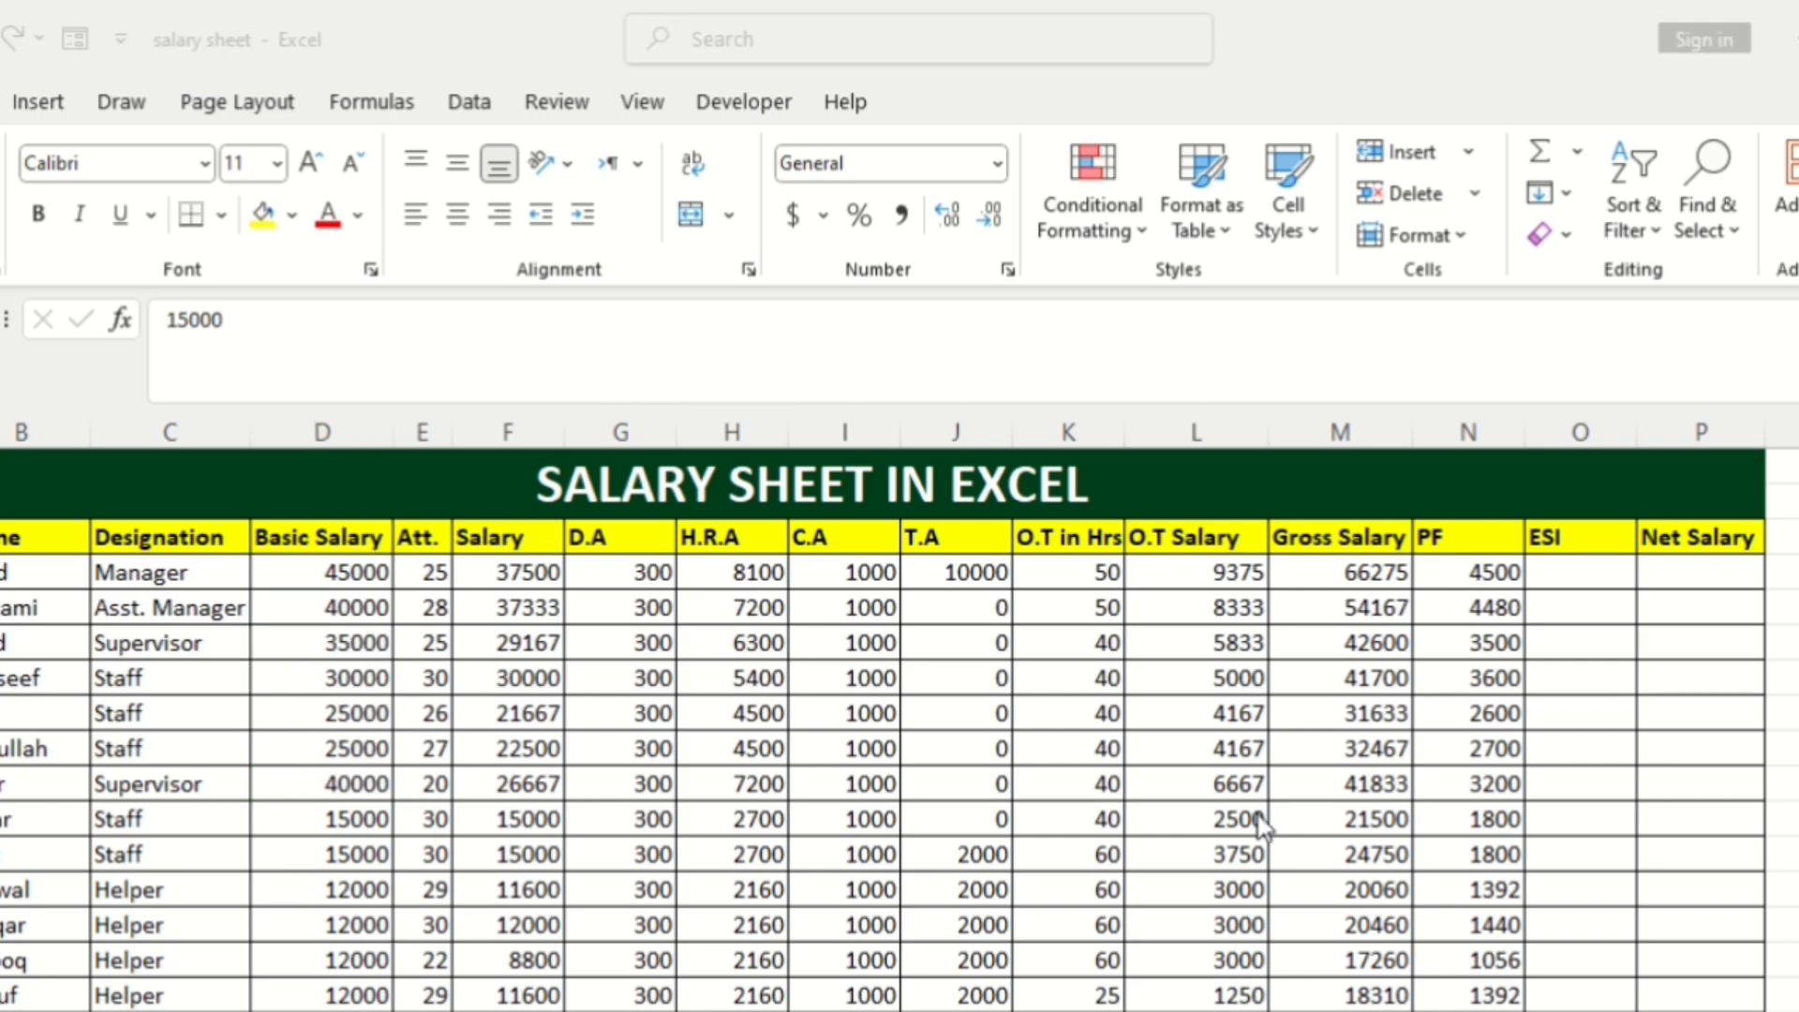
Begin the first employee's ESI formula in O4 with an IF testing D4<21000 and returning D4*0.75% when true.
click(1597, 578)
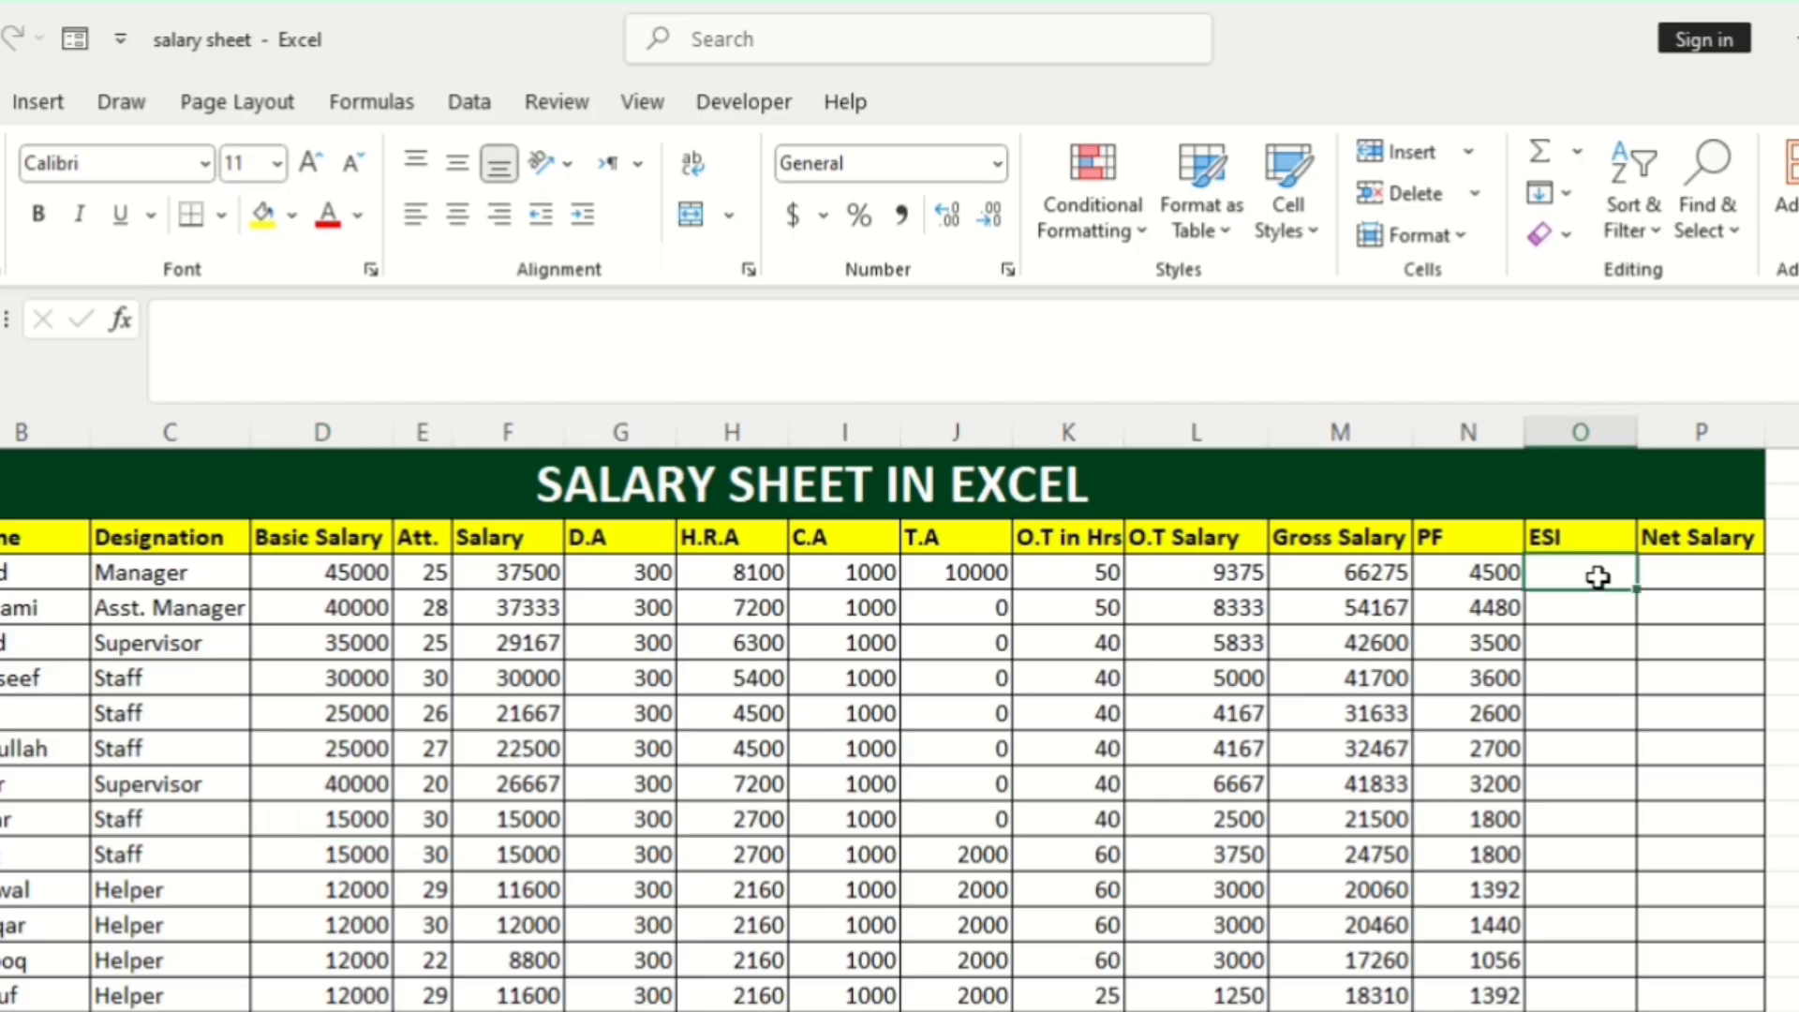
text(=)
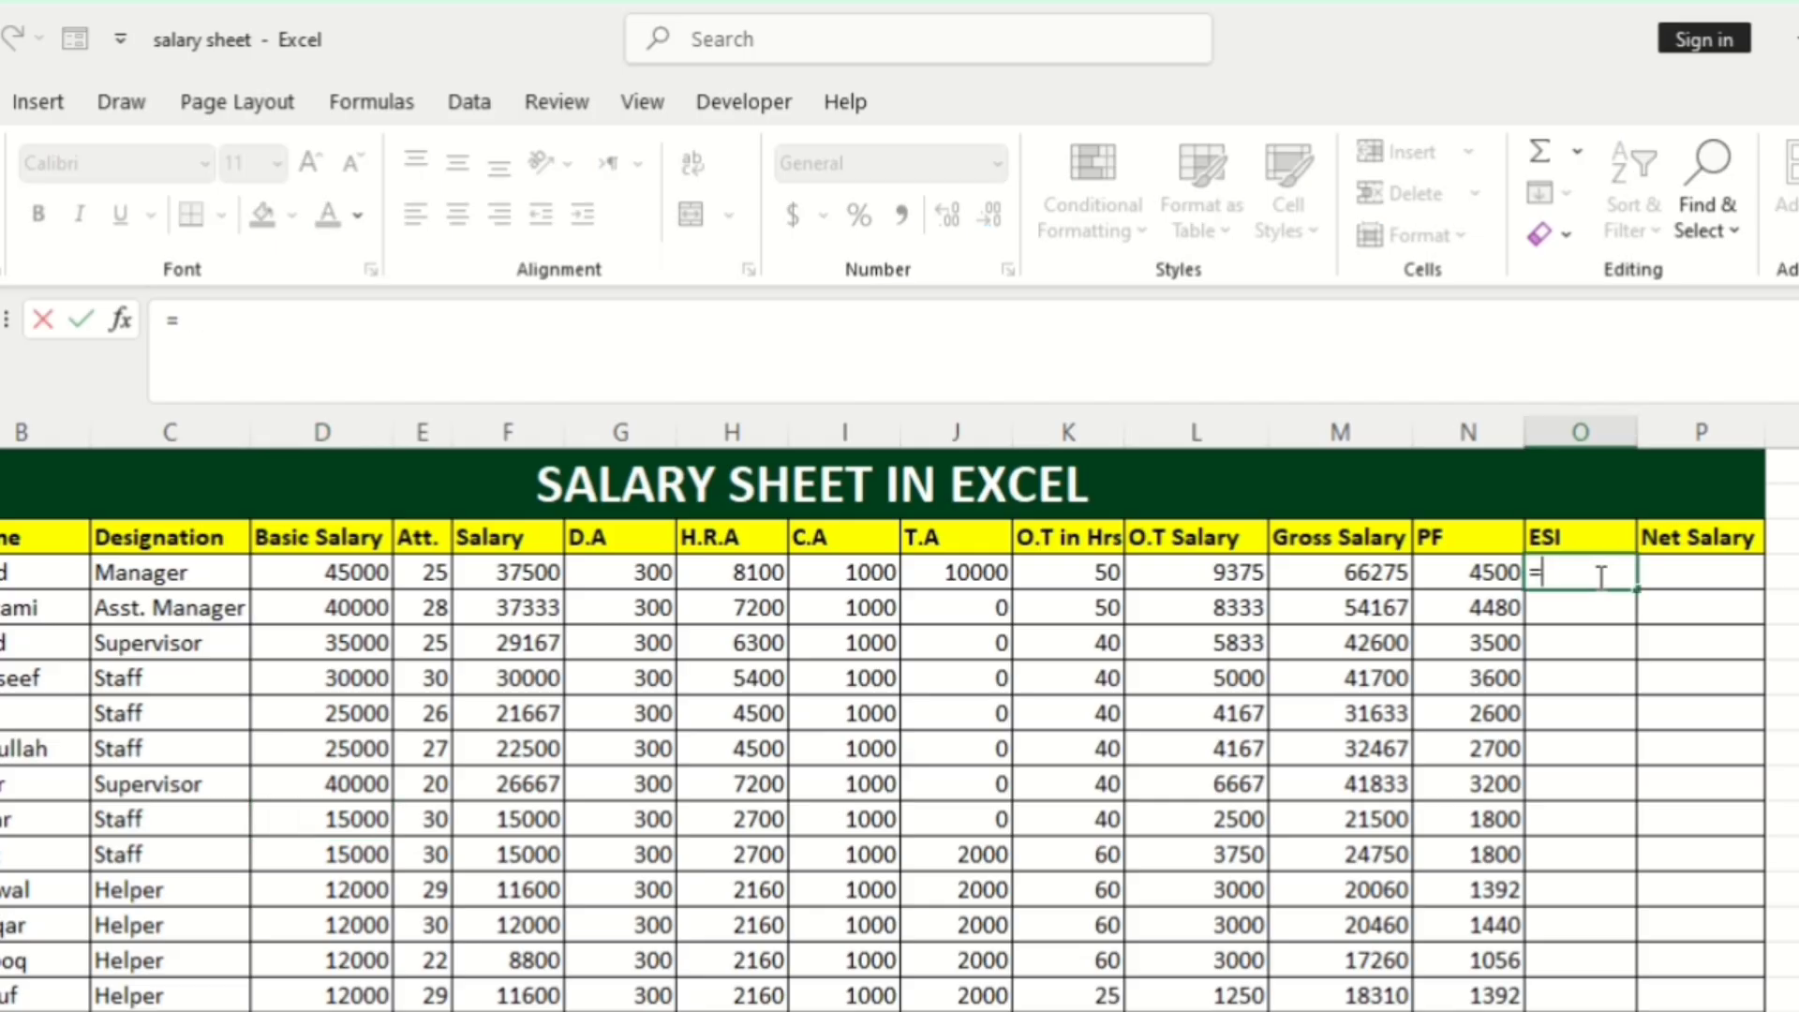
text(if)
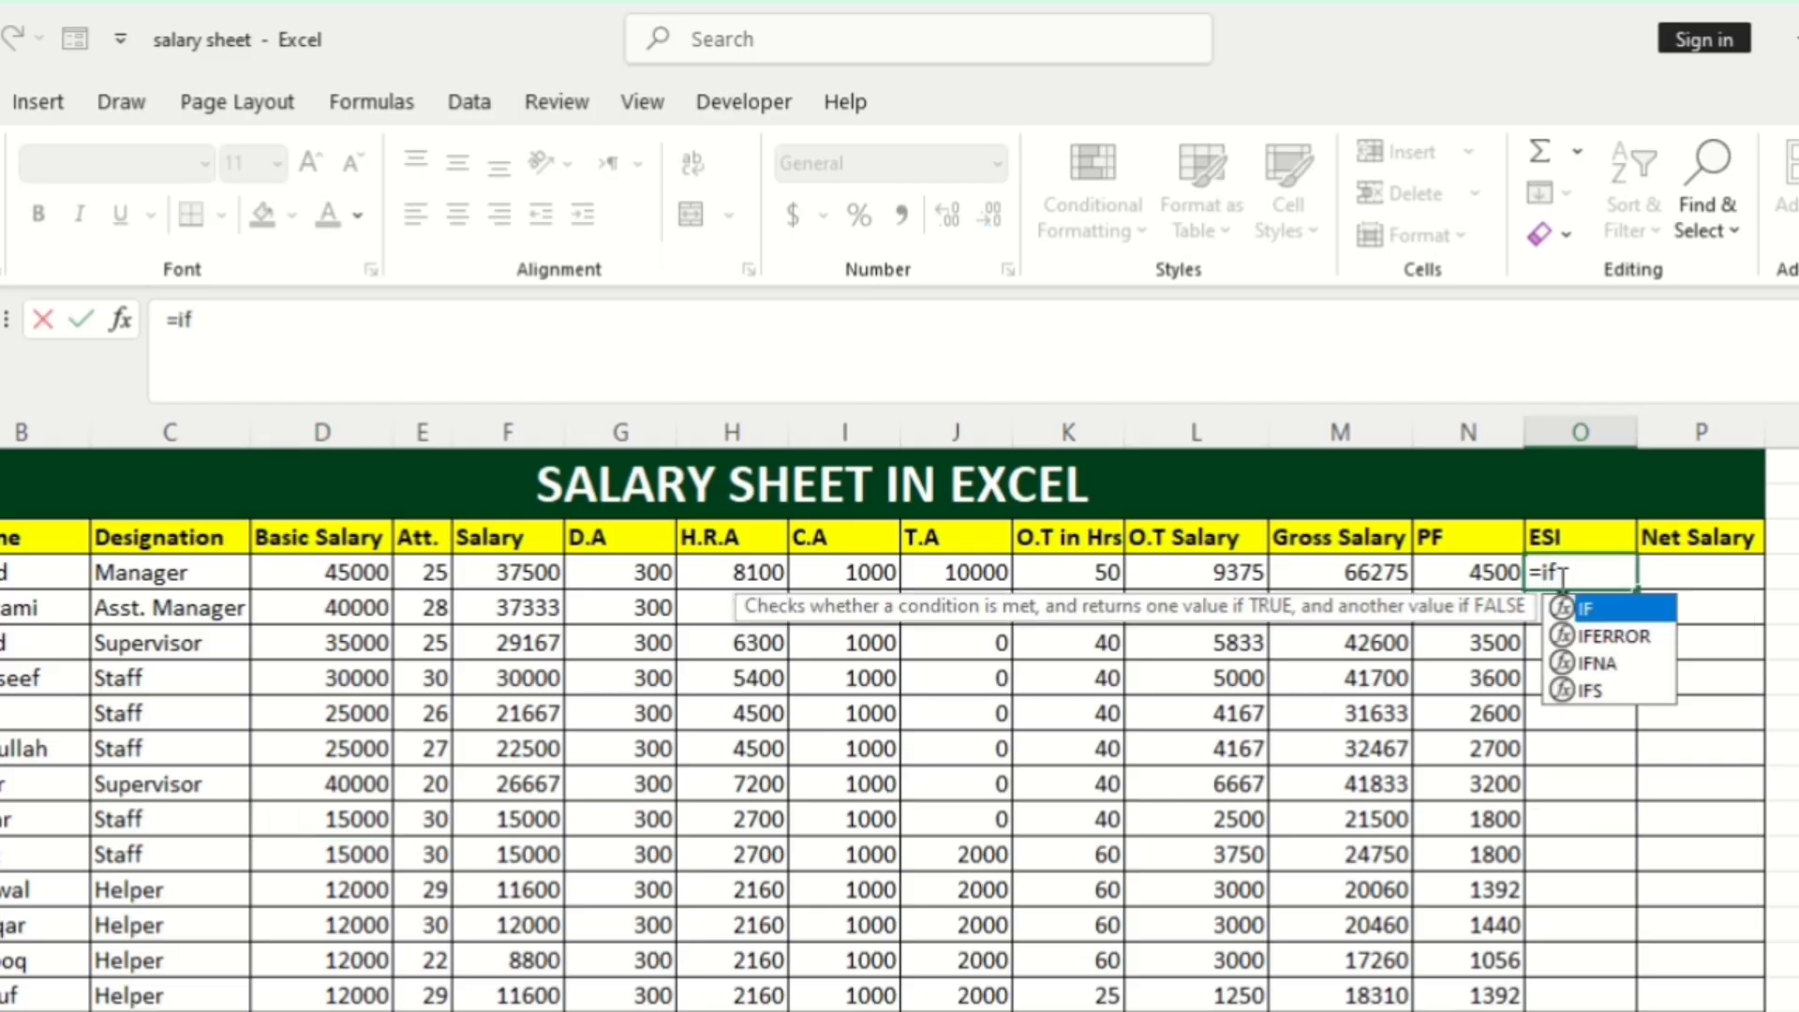
key(Tab)
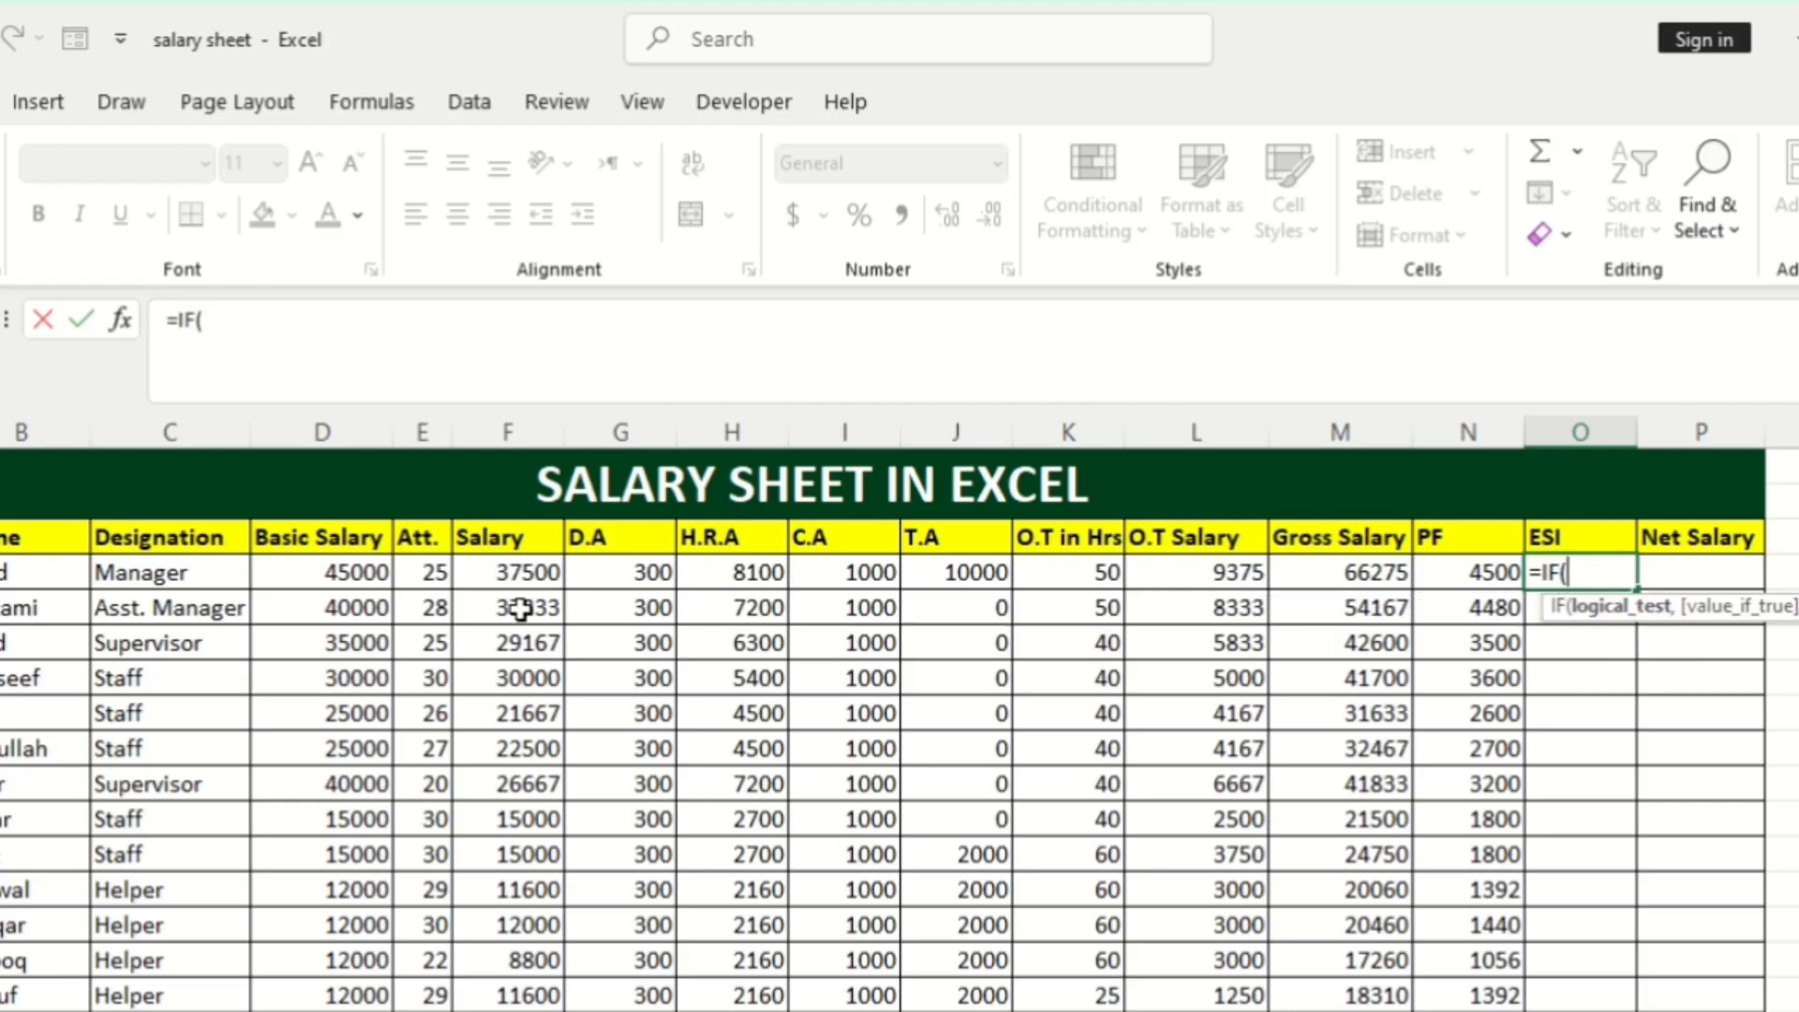
click(337, 580)
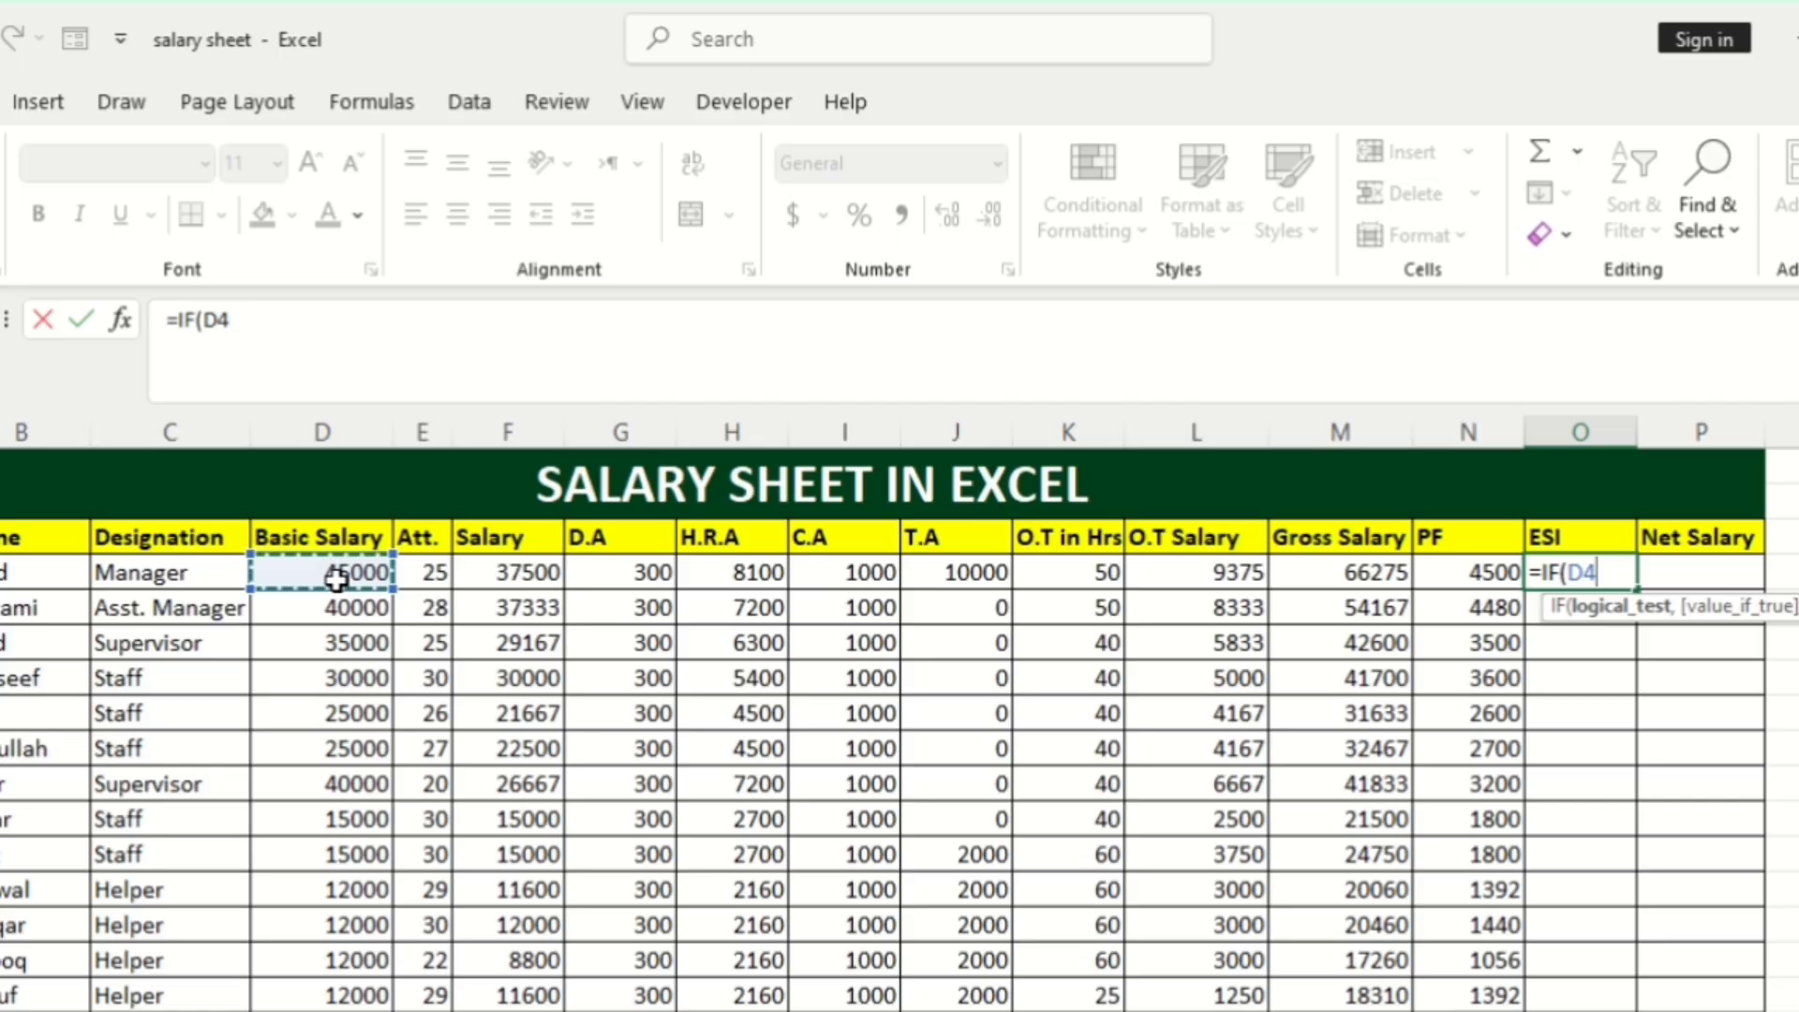
text(<2)
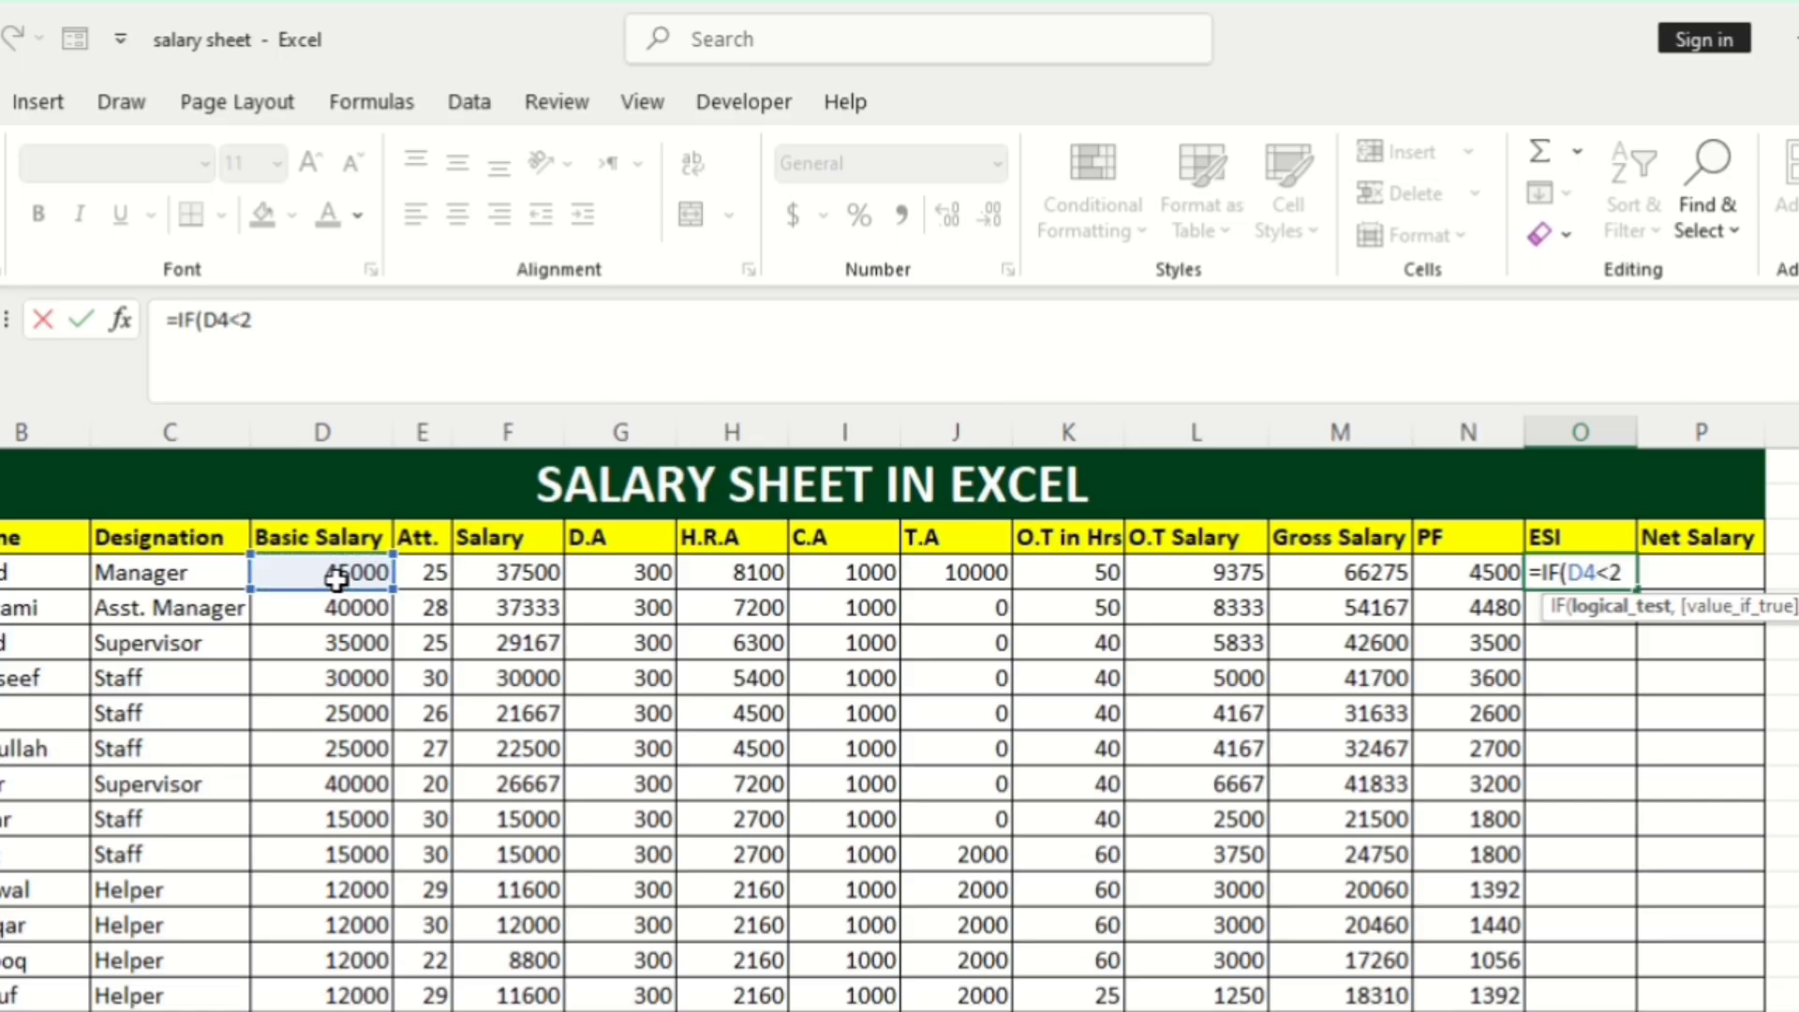
text(1000)
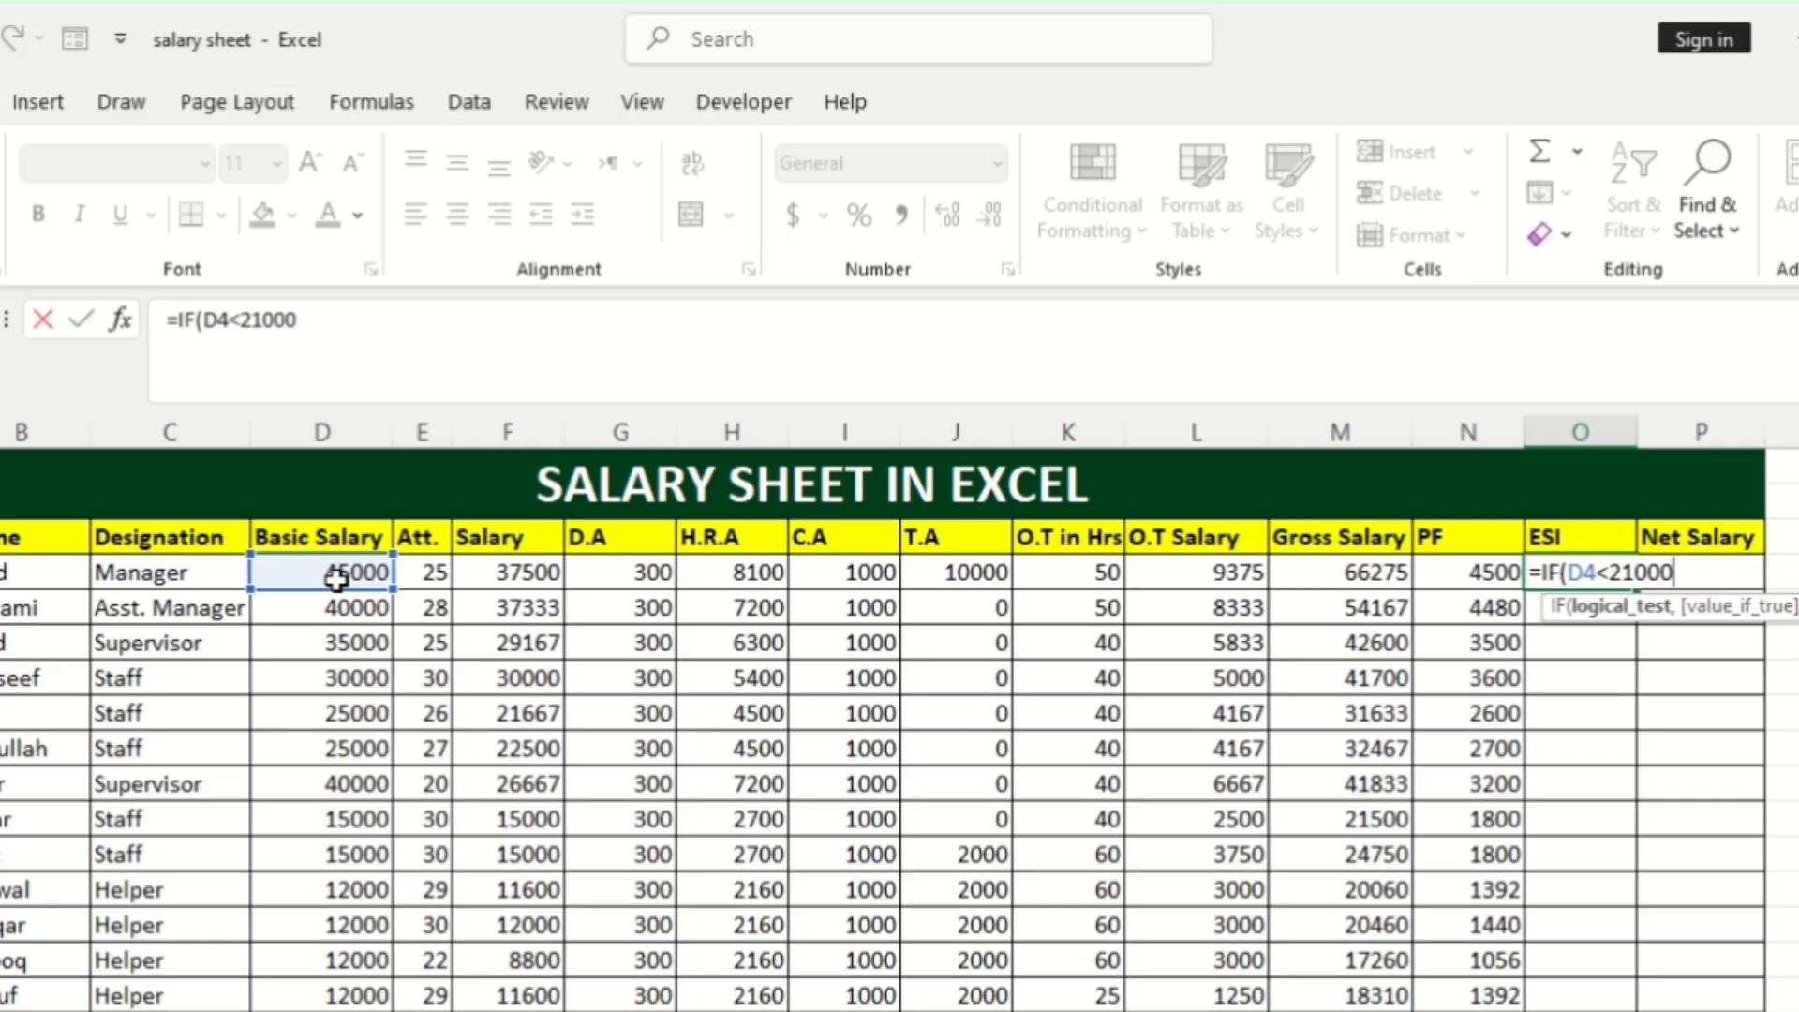
text(,)
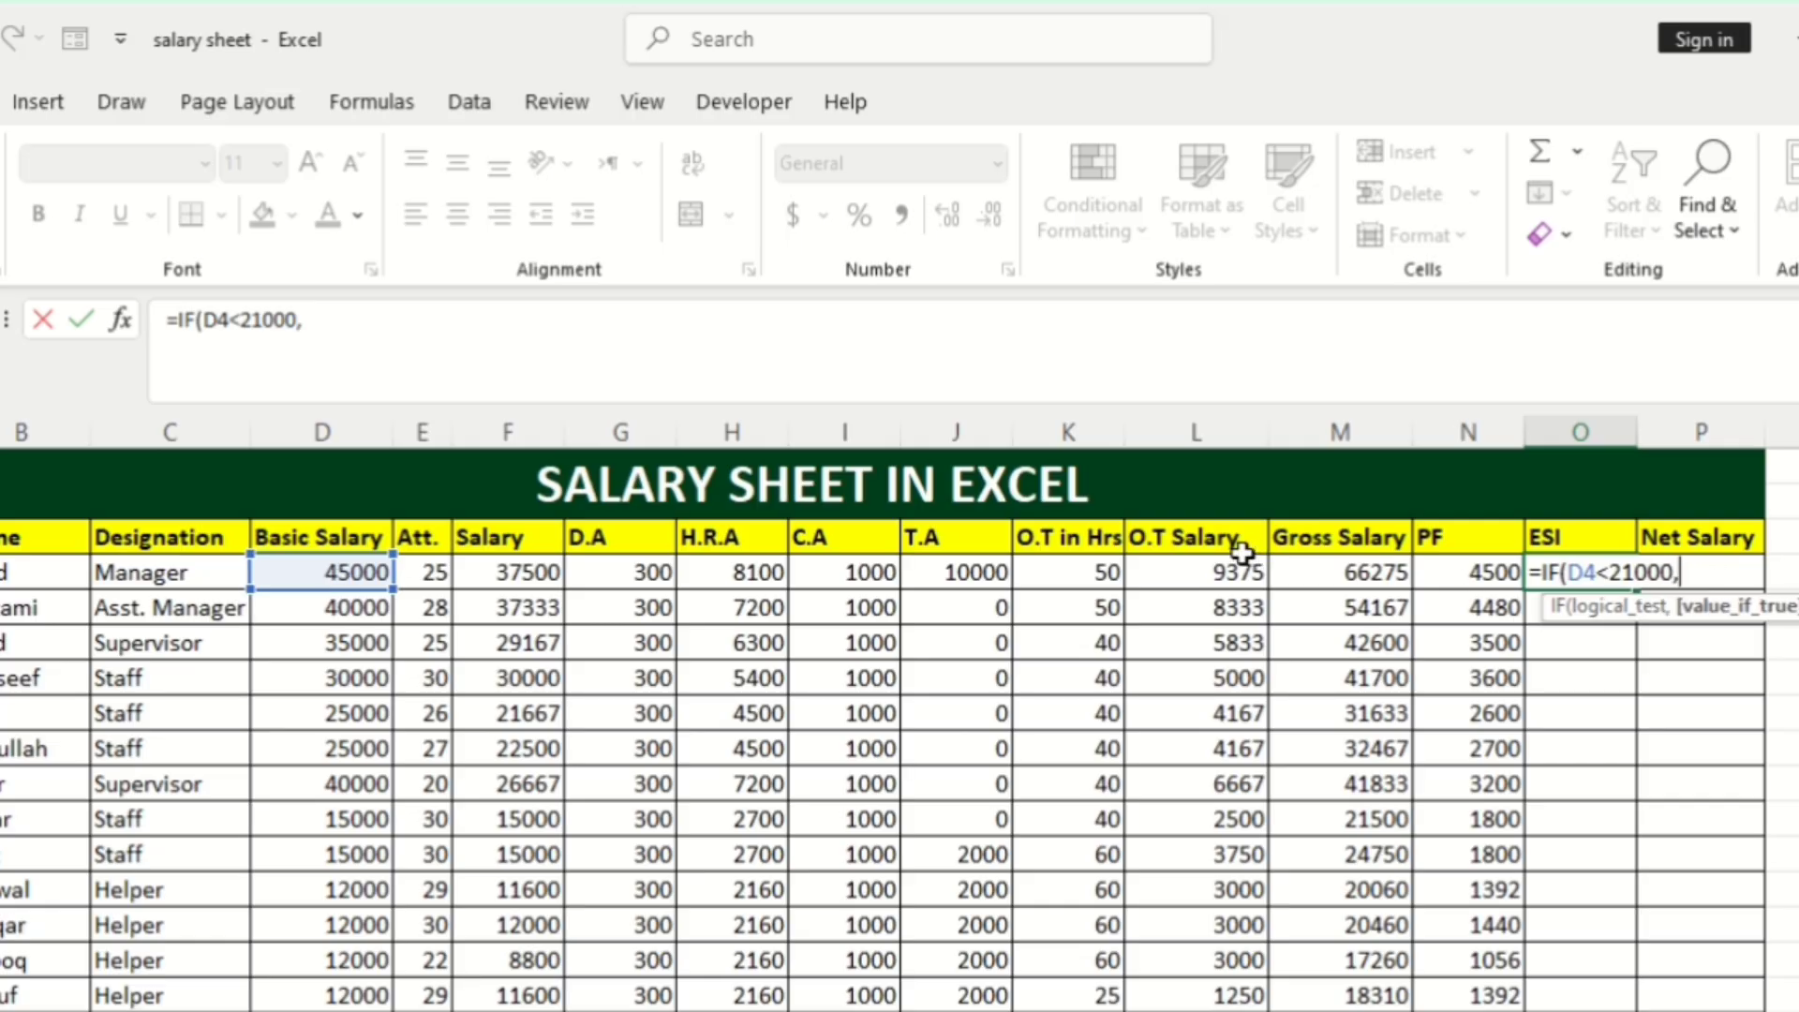
click(284, 572)
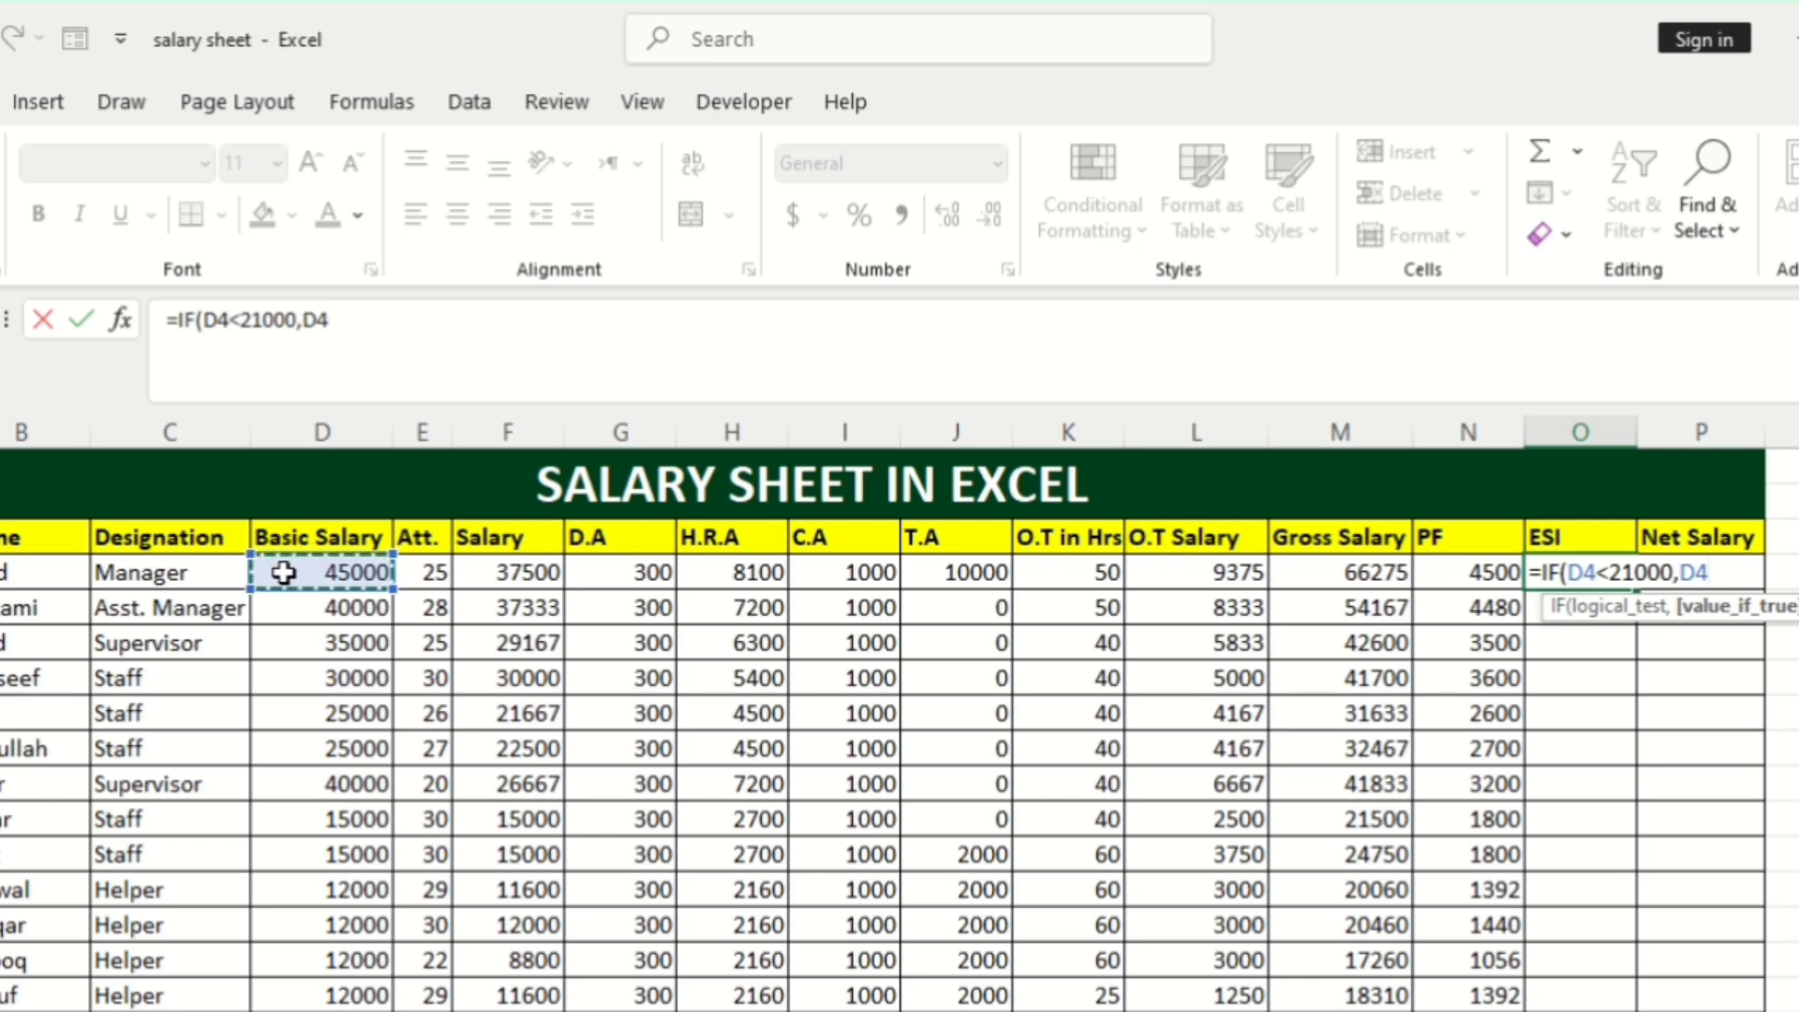
text(*0)
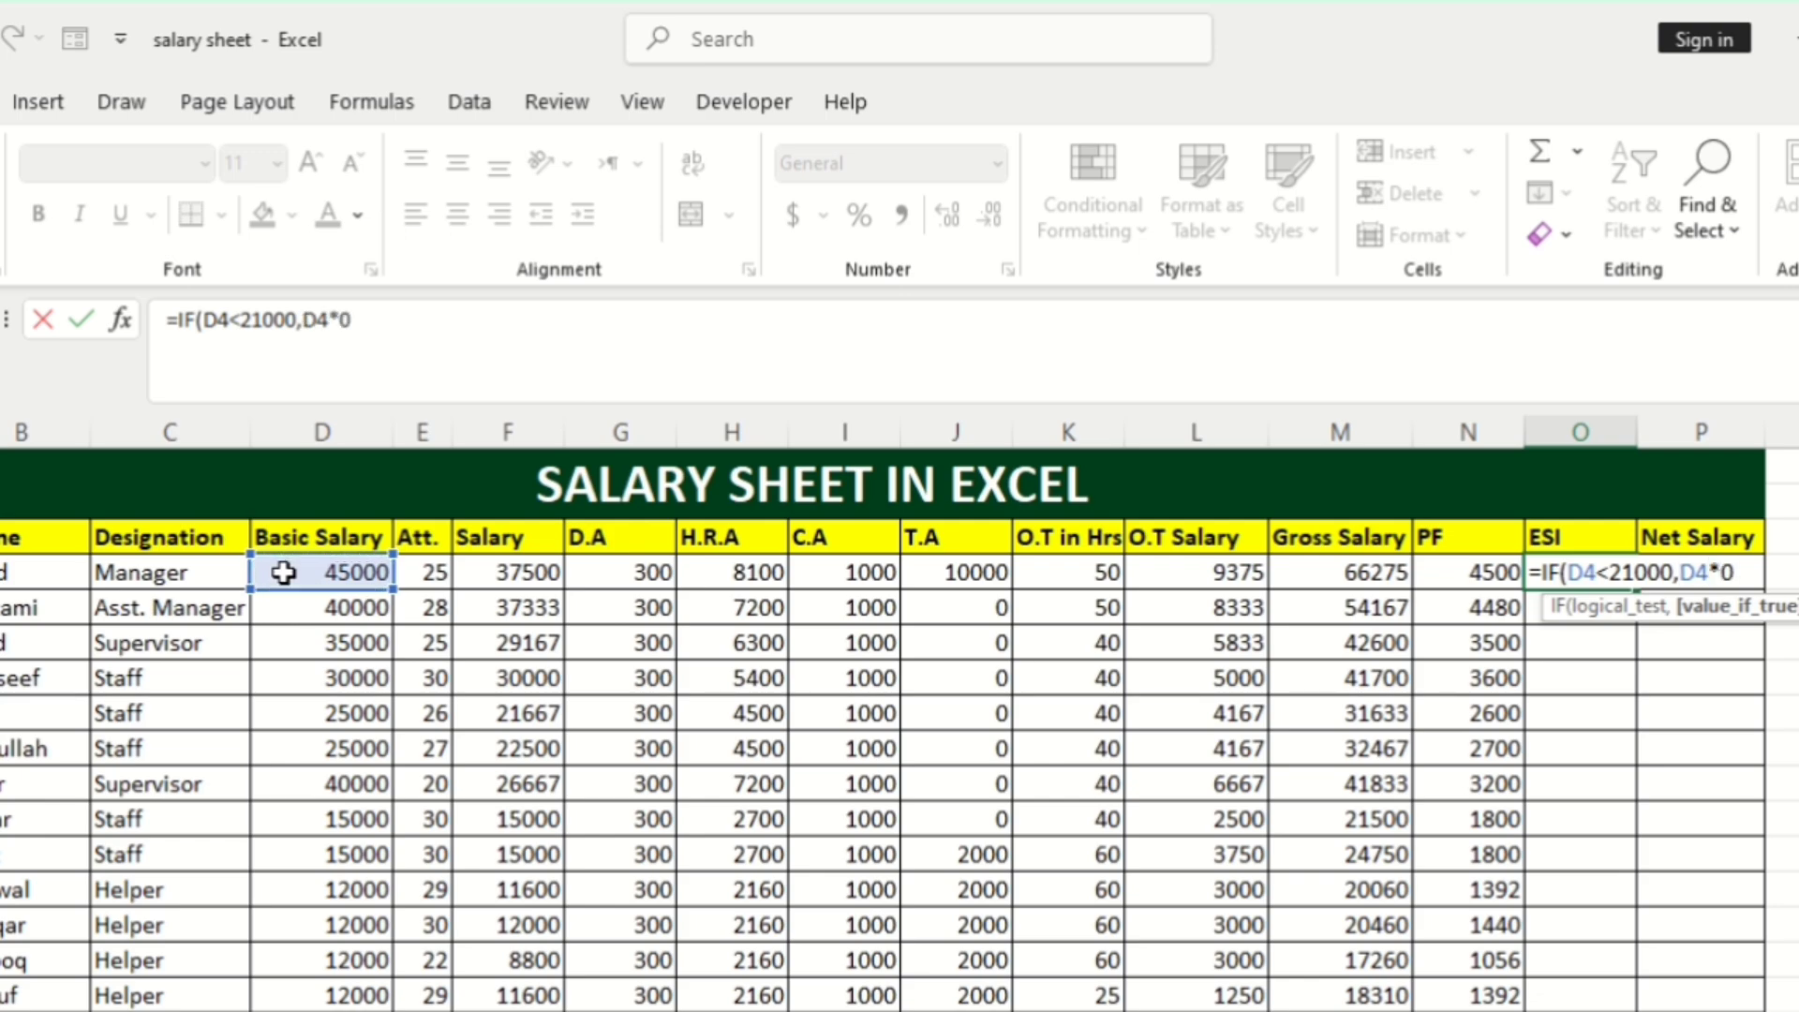
text(.75%)
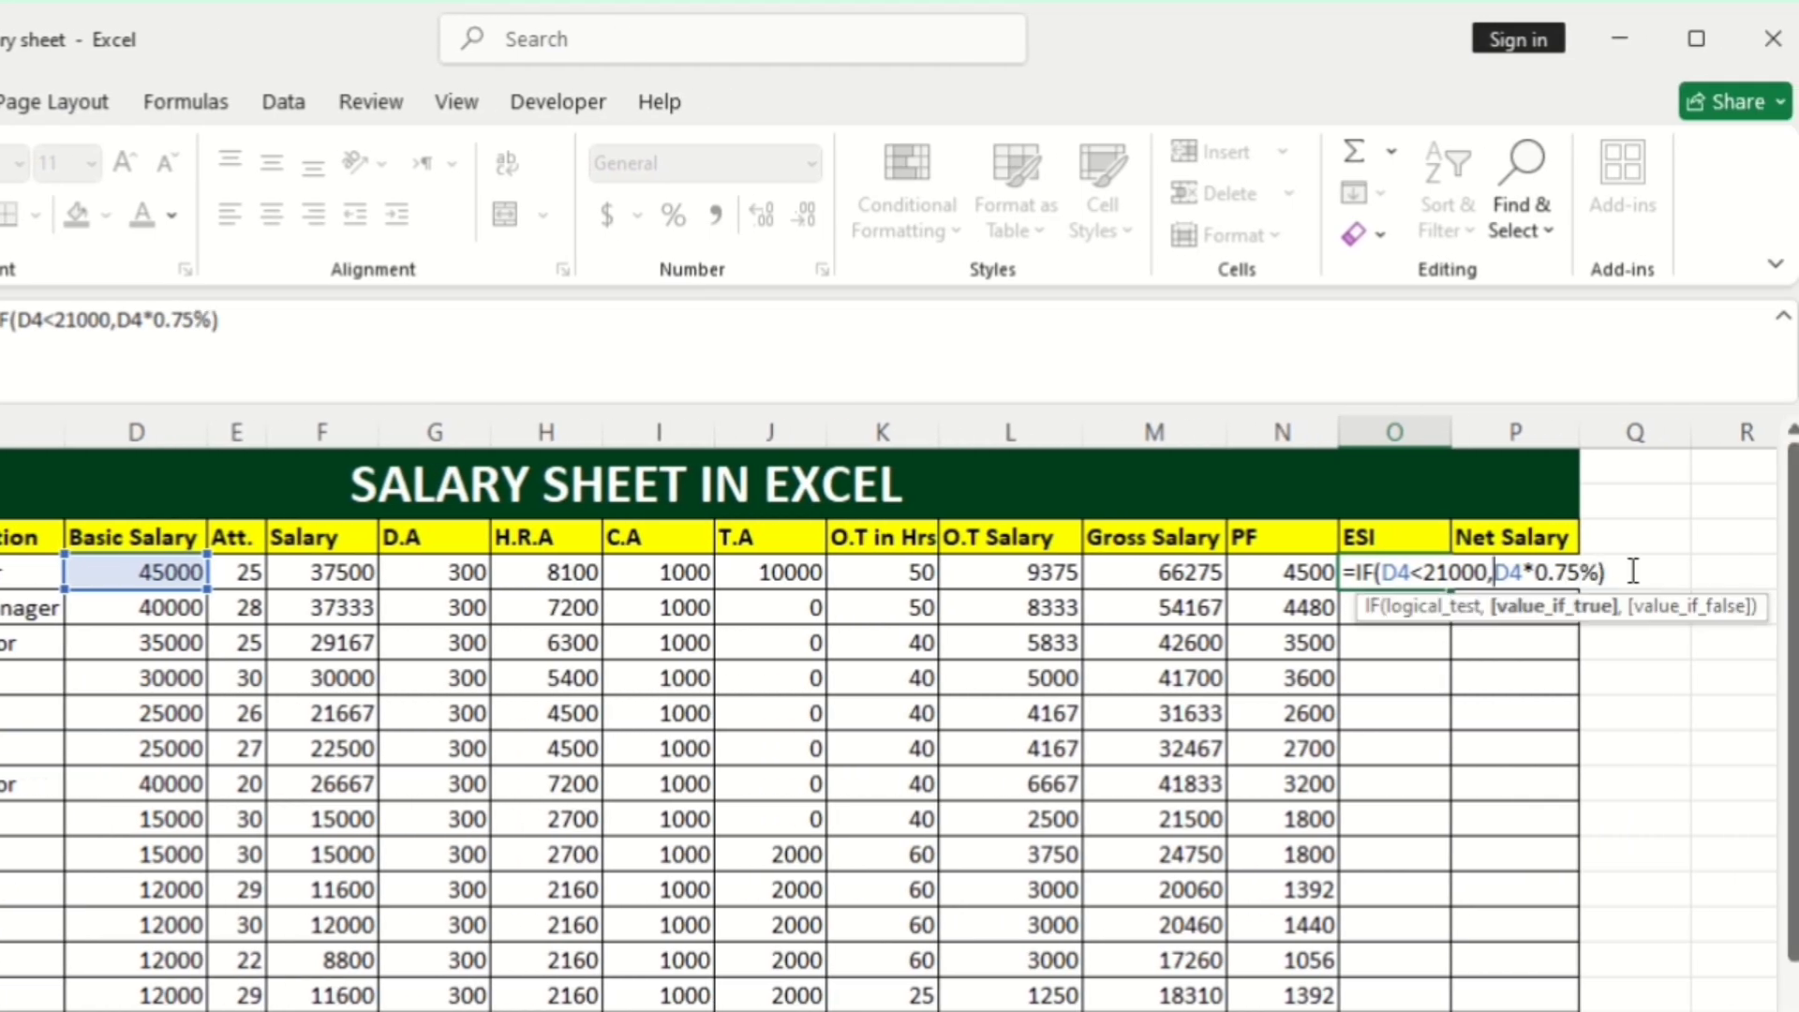
Enclose D4*0.75% in parentheses, add 0 as the false value, and complete the ESI formula as =IF(D4<21000,(D4*0.75%),0).
click(1497, 574)
text(()
key(End)
text())
key(BackSpace)
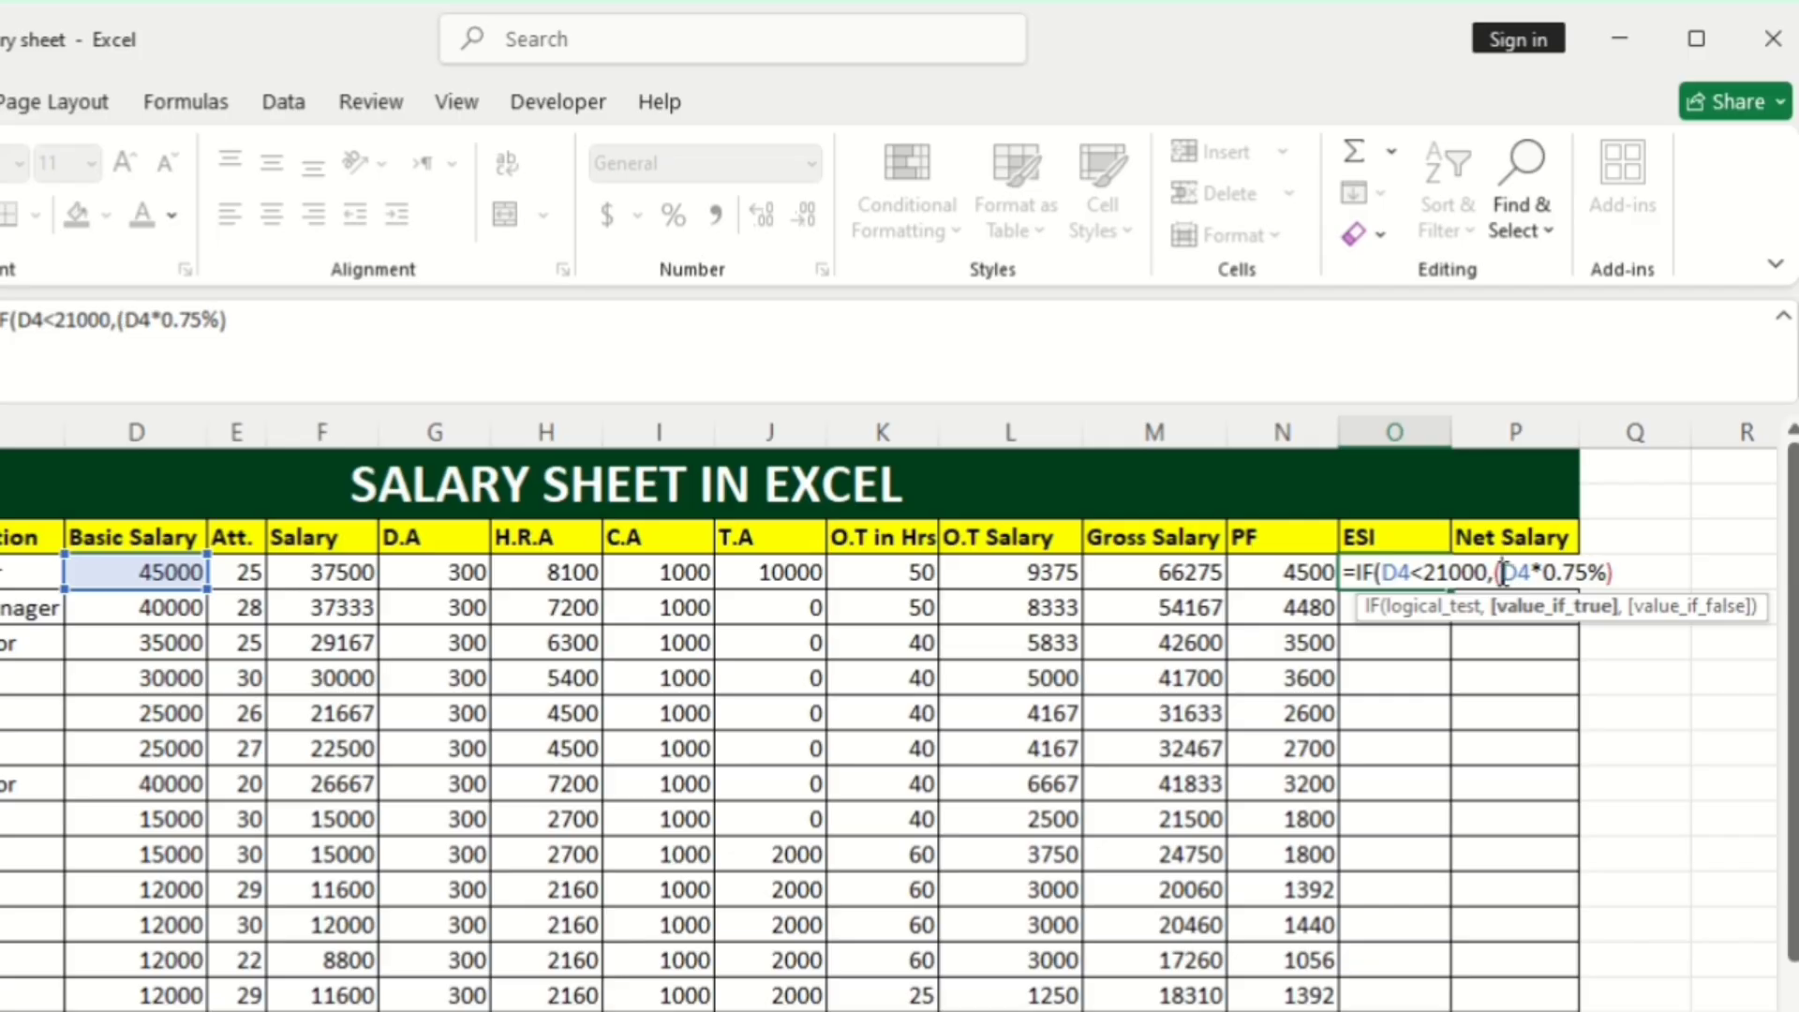
text(,)
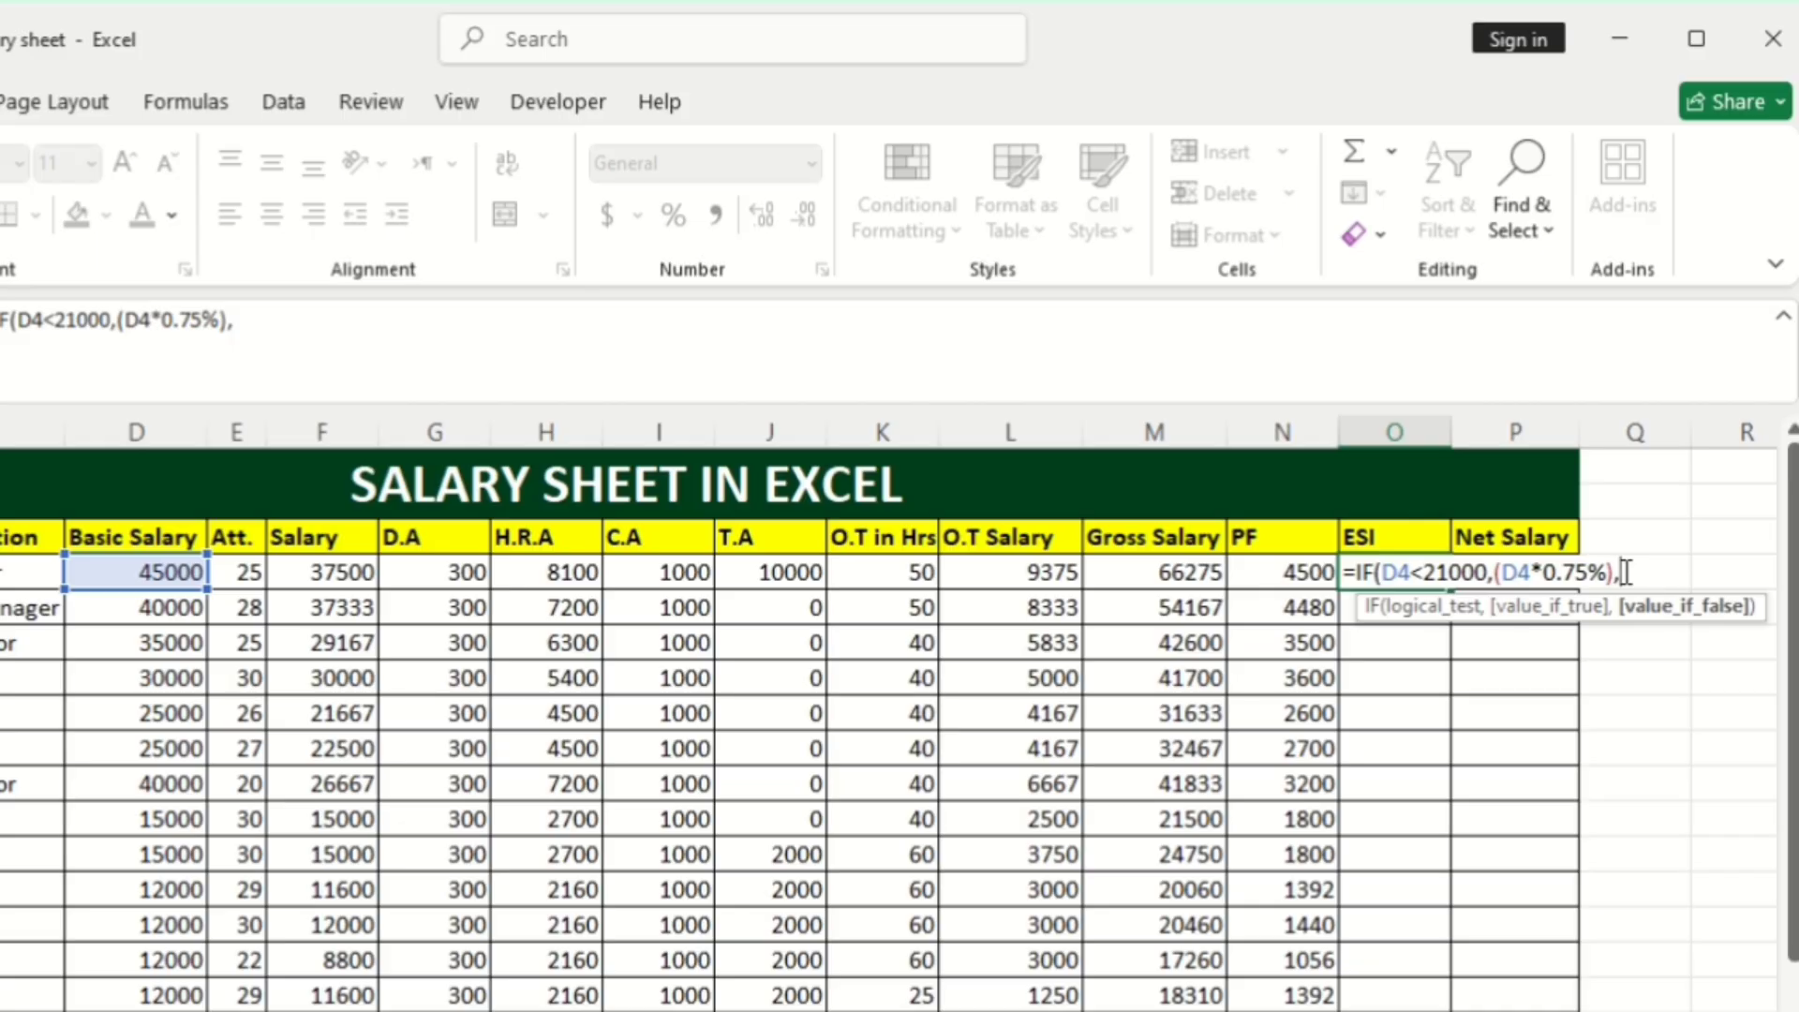
text(0)
key(Return)
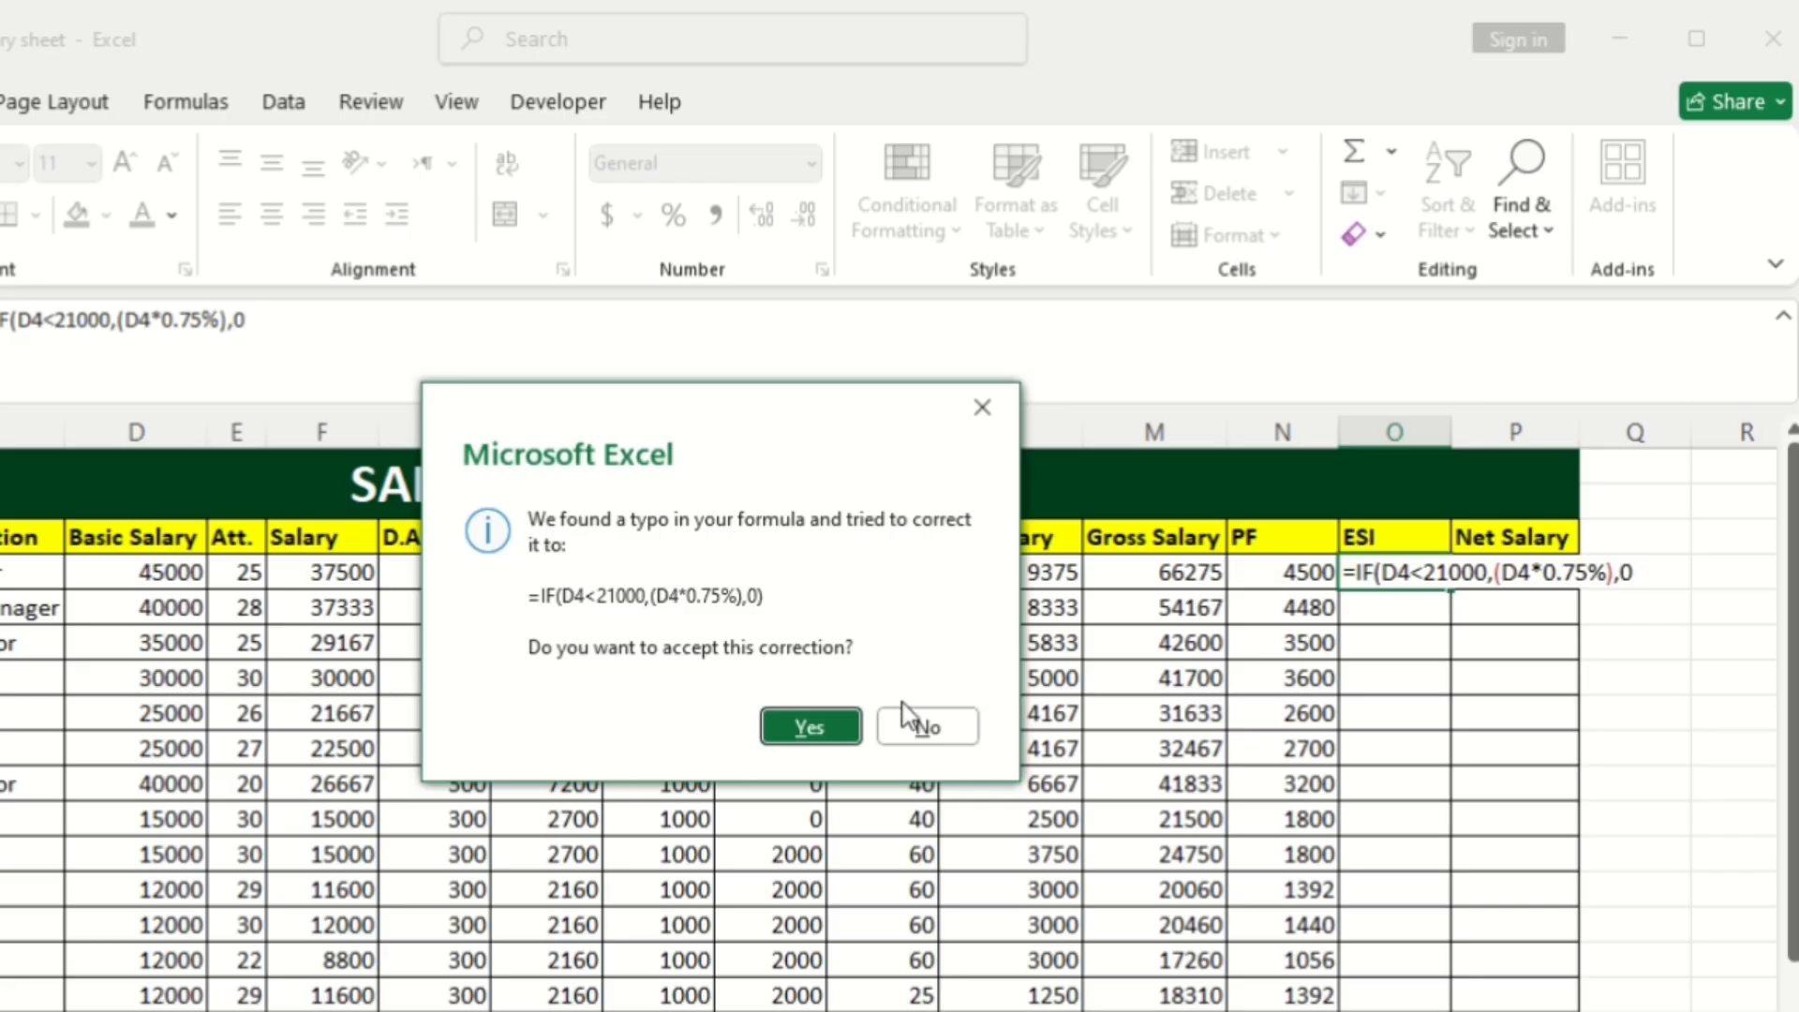
click(843, 731)
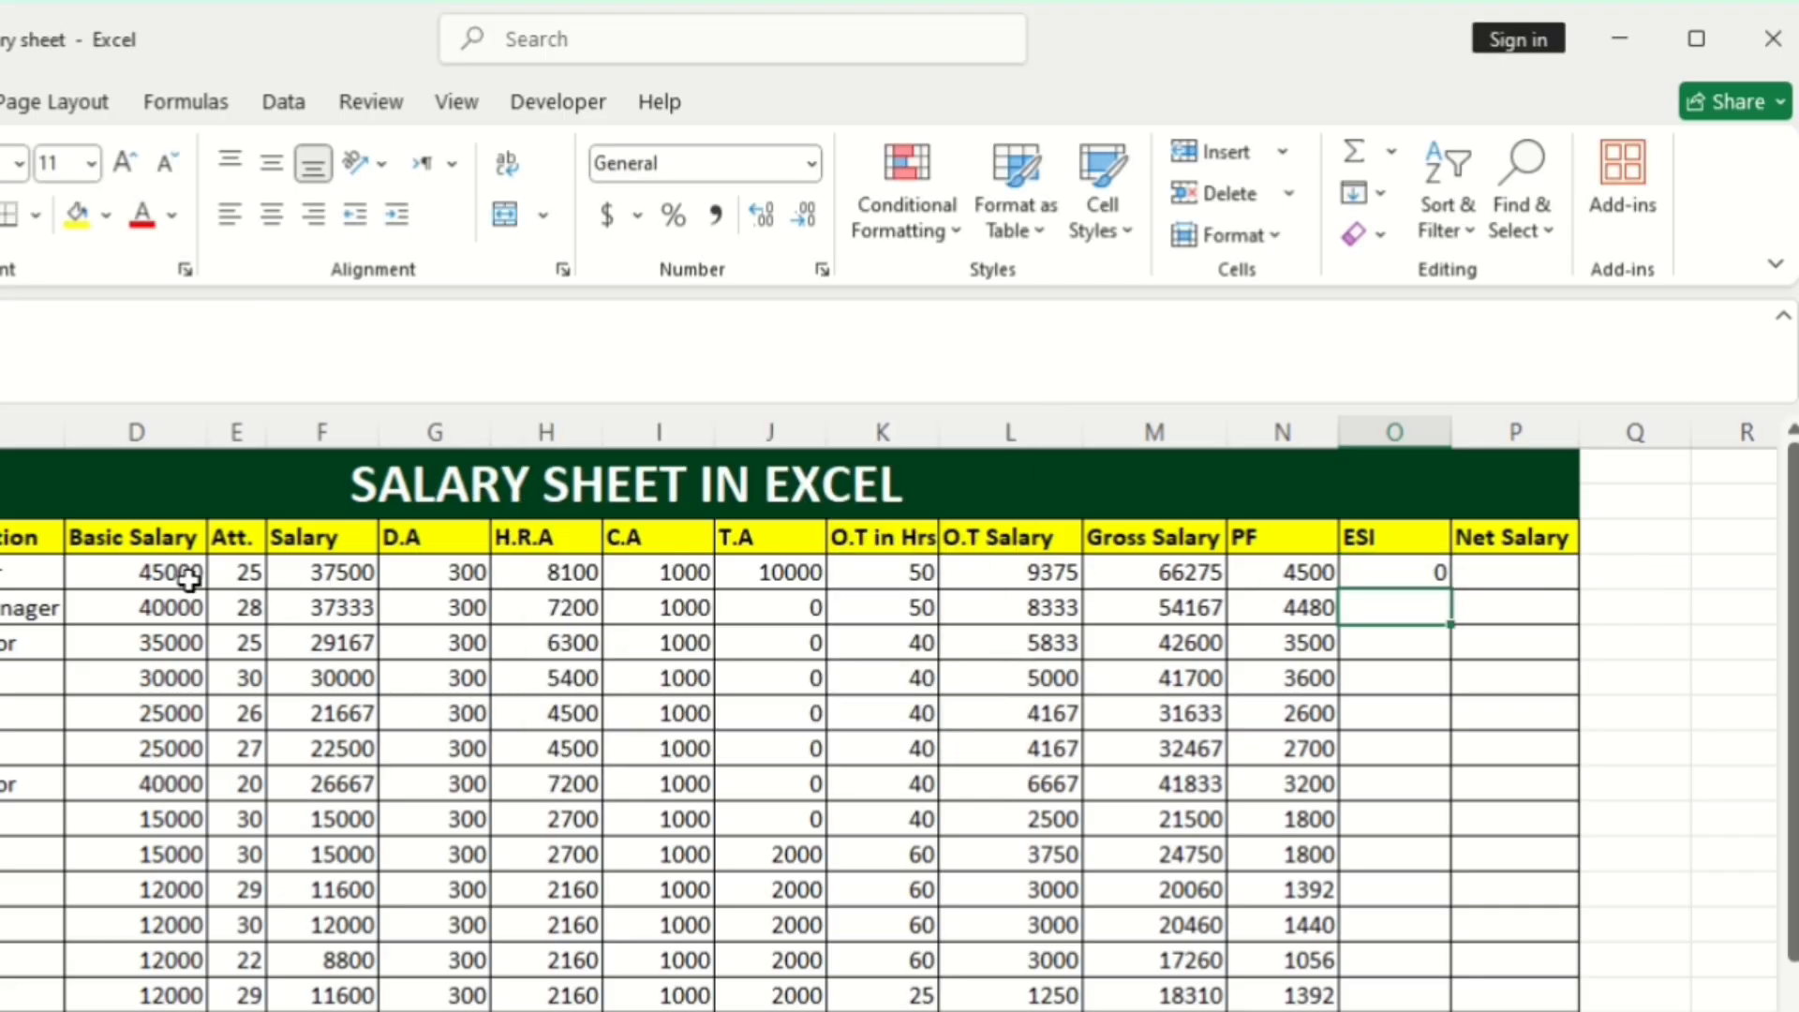
Fill the ESI formula from O4 down the ESI column and format the values to show no decimals.
click(1441, 574)
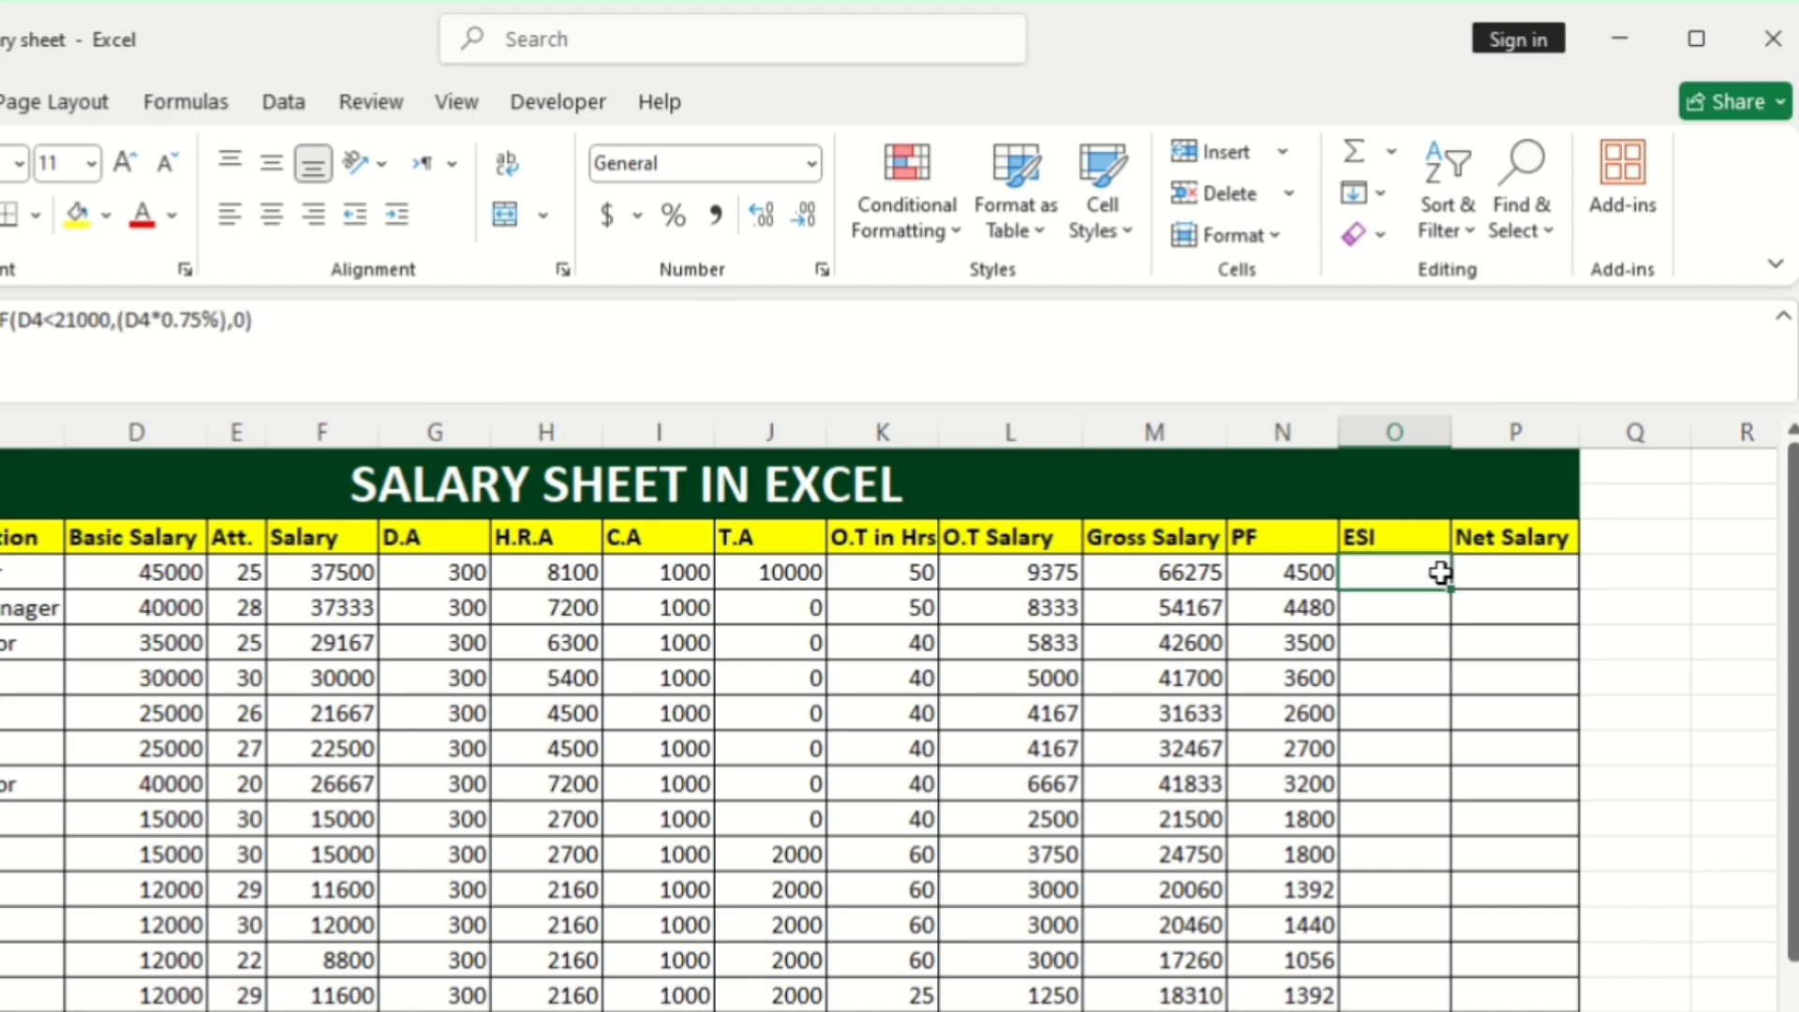
double_click(1450, 593)
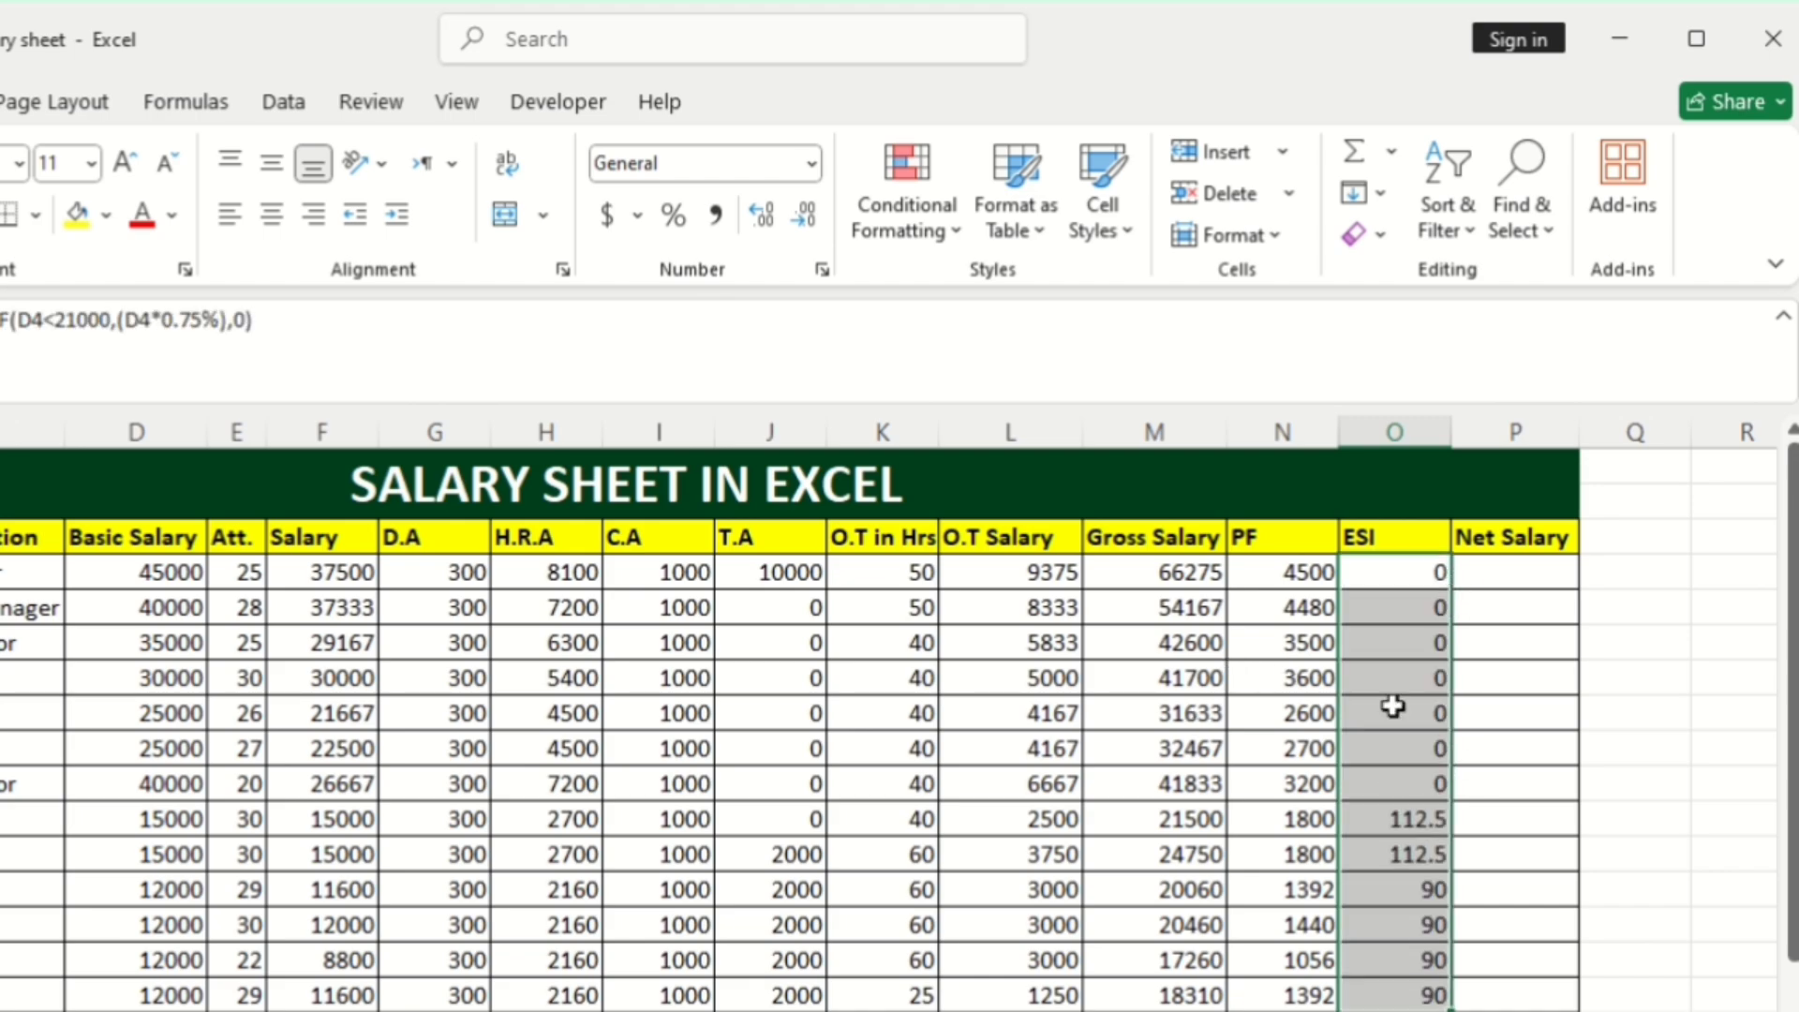
click(1400, 609)
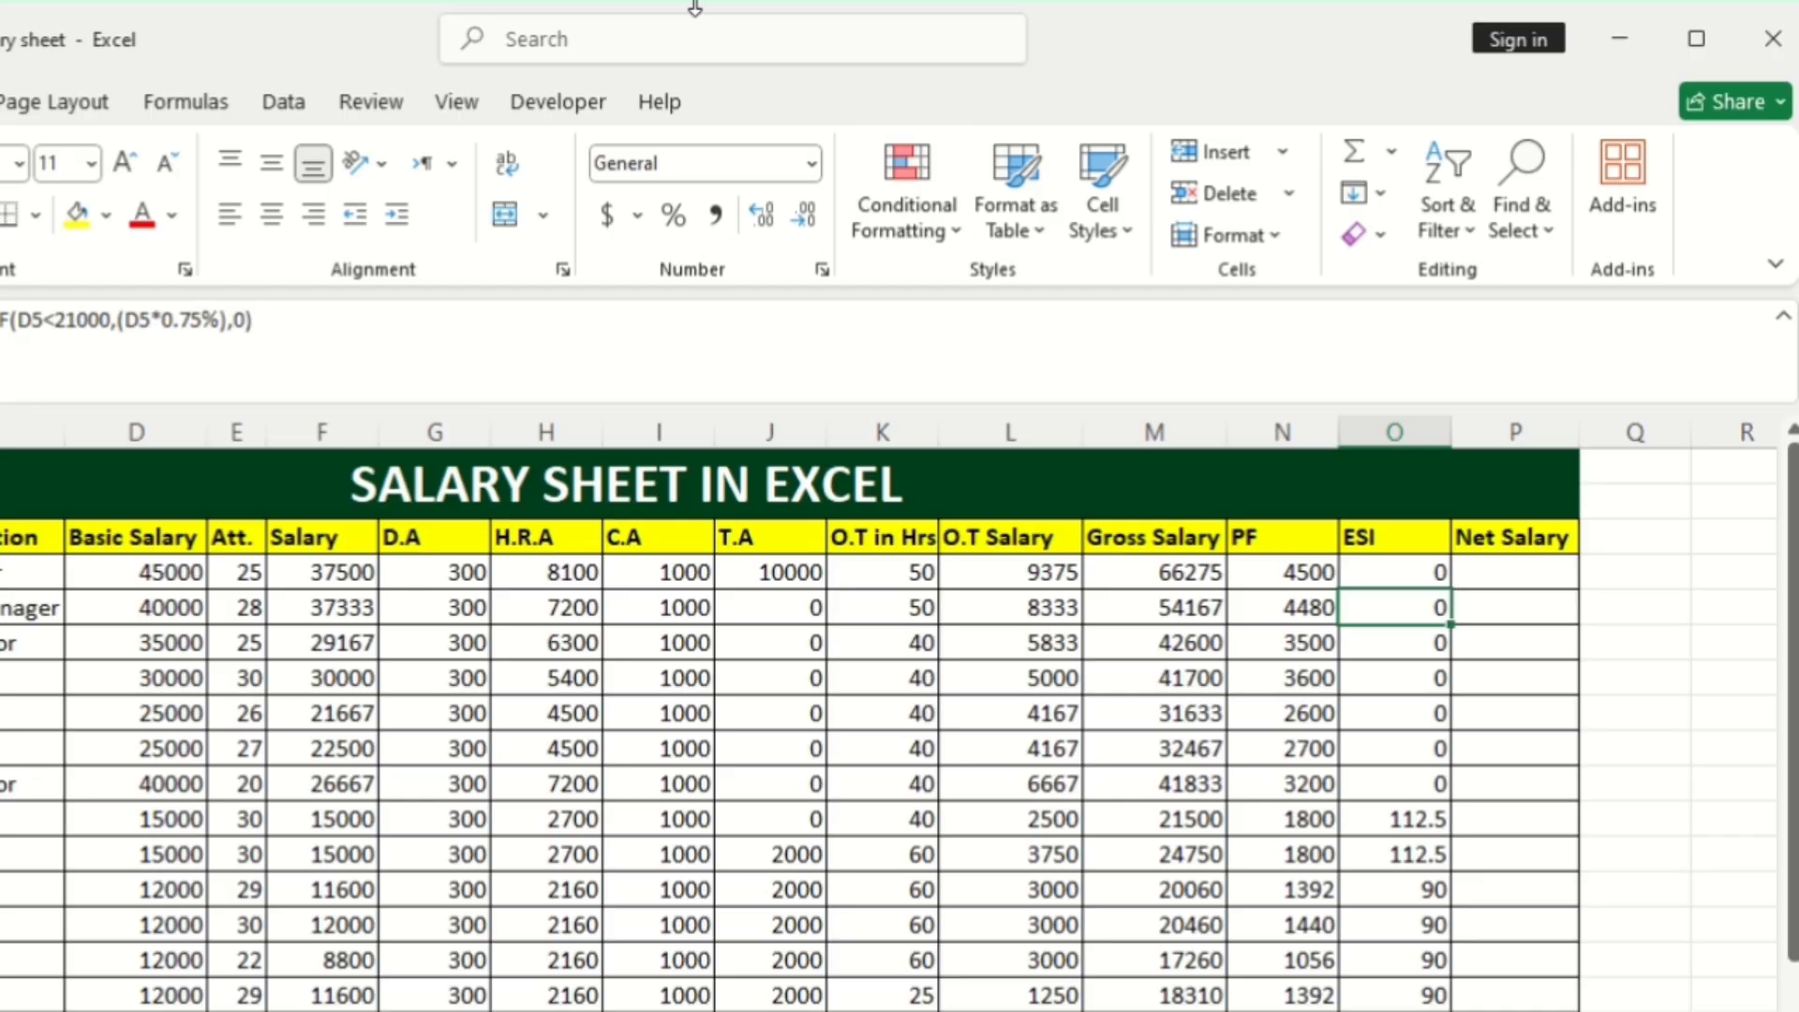
drag(1405, 571, 1448, 997)
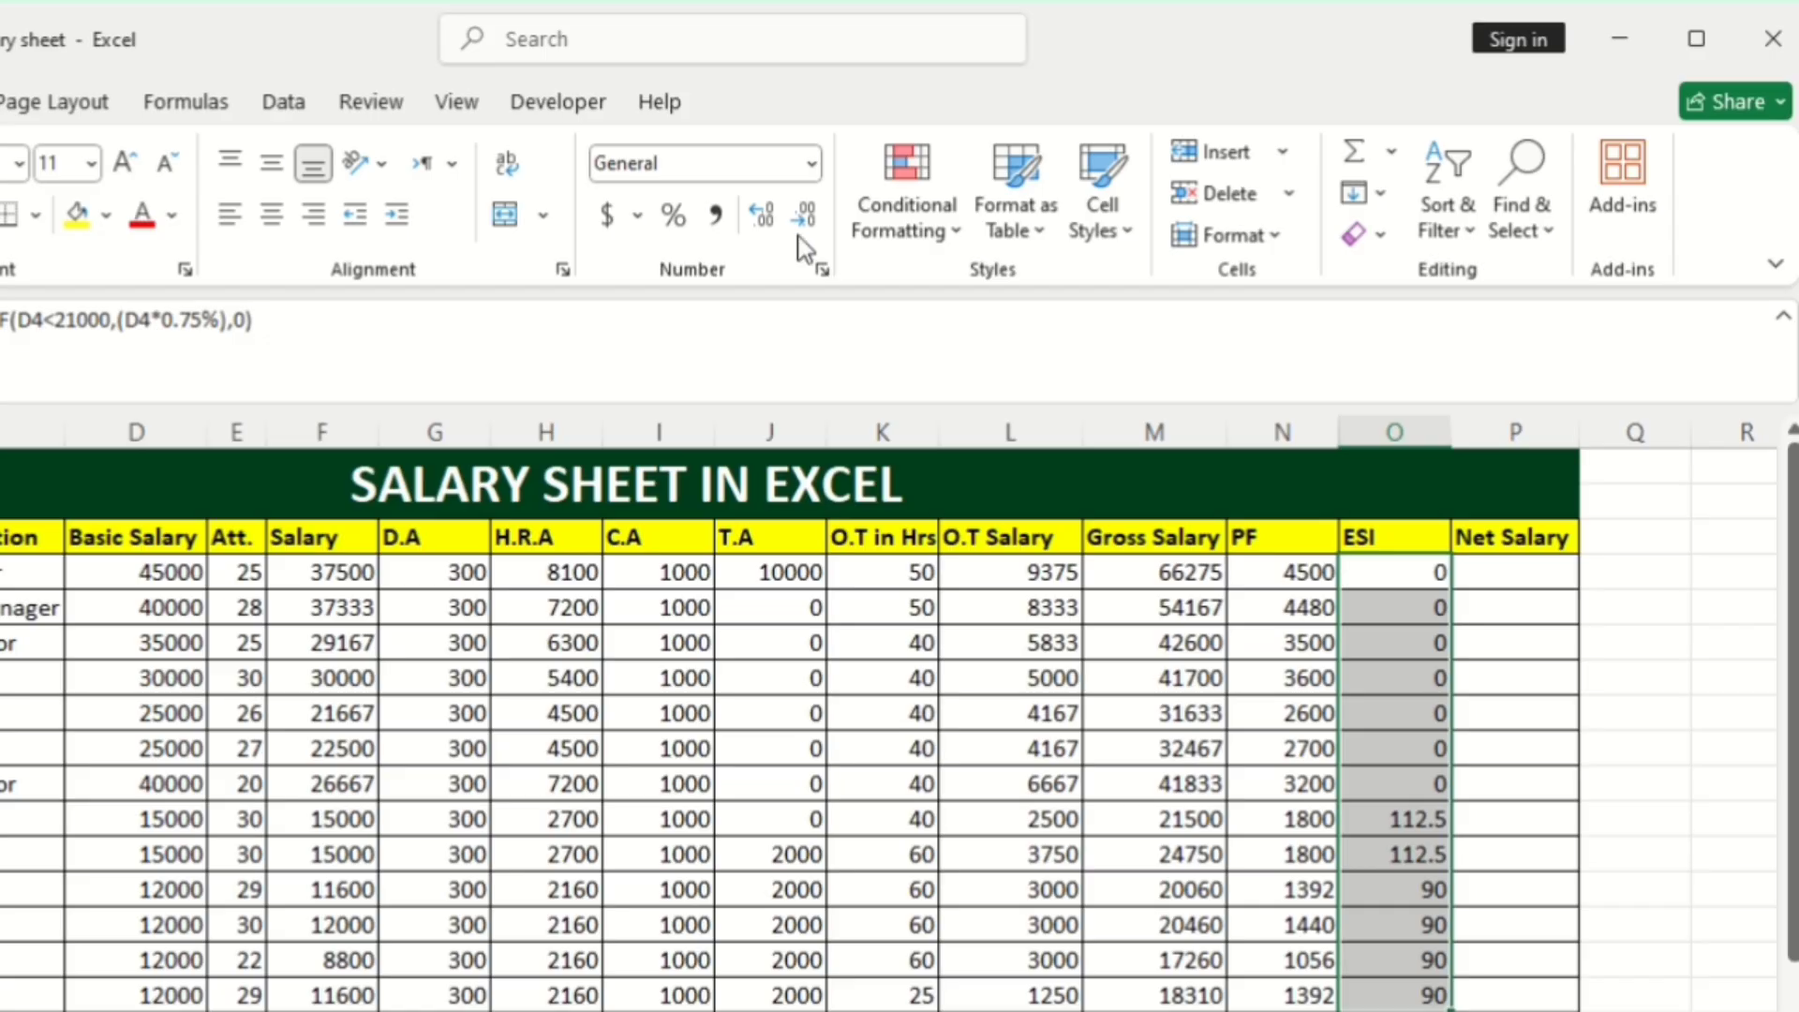
click(801, 221)
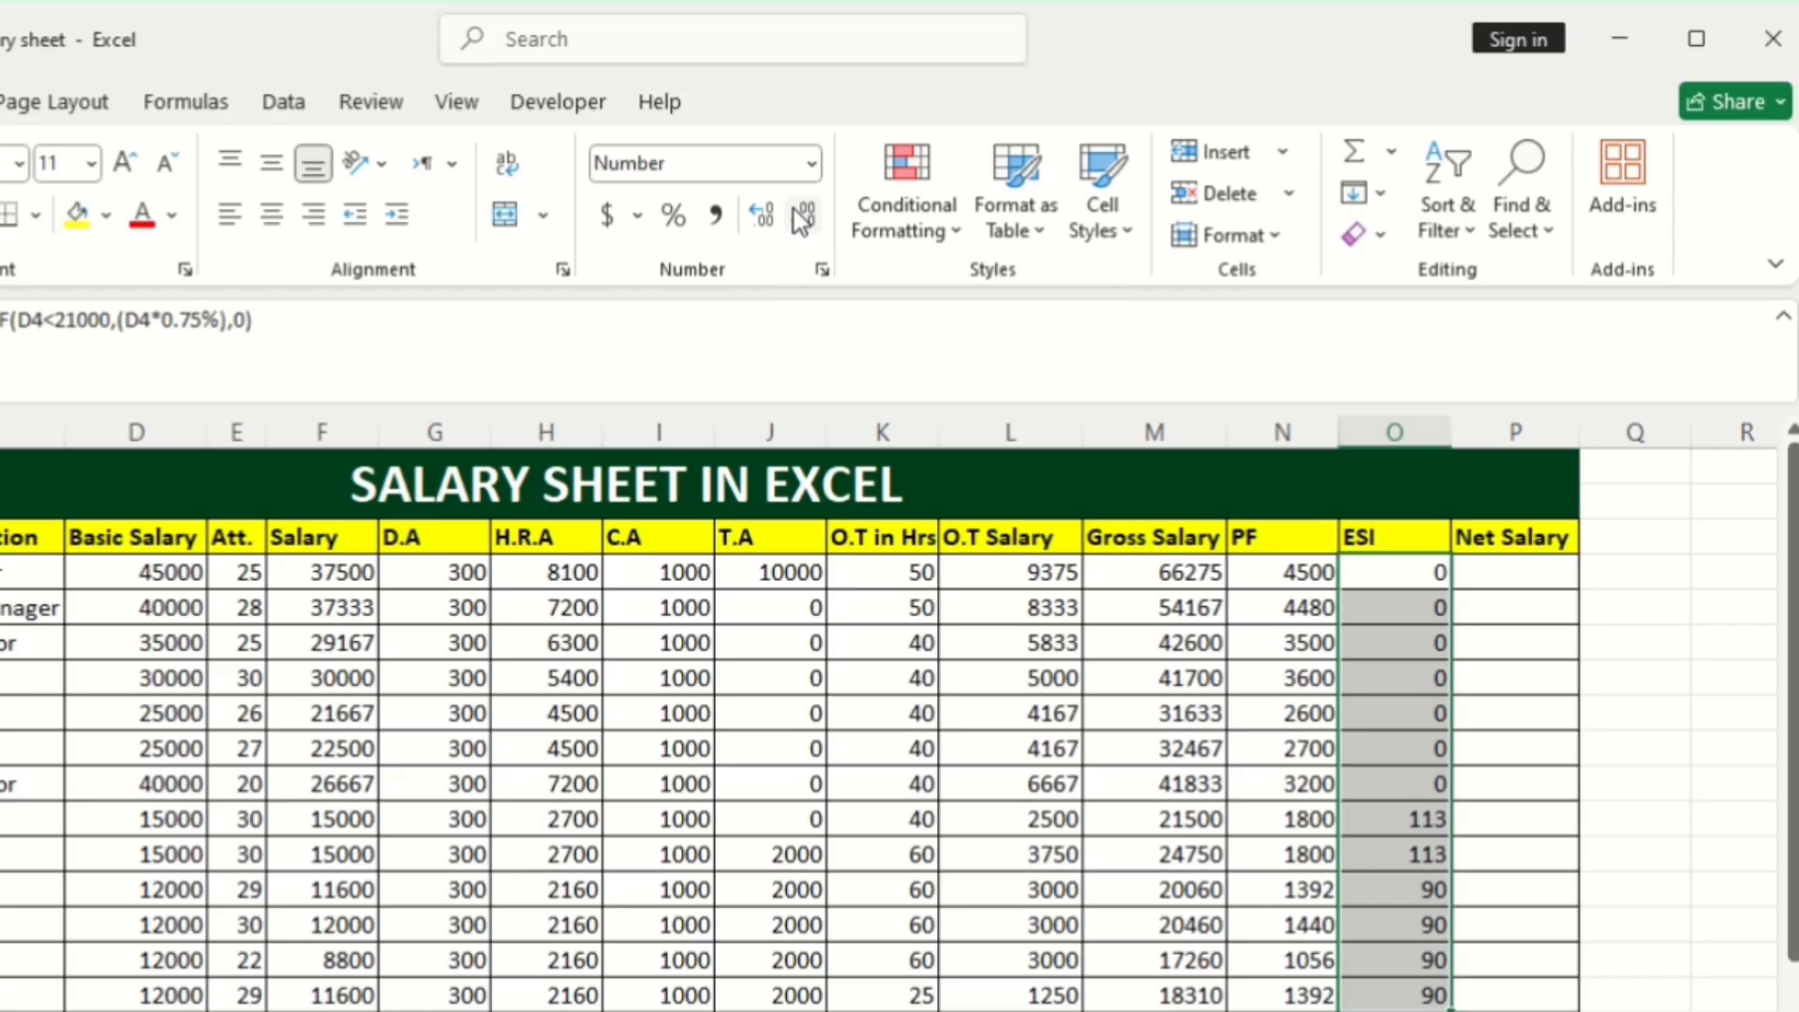
click(1395, 647)
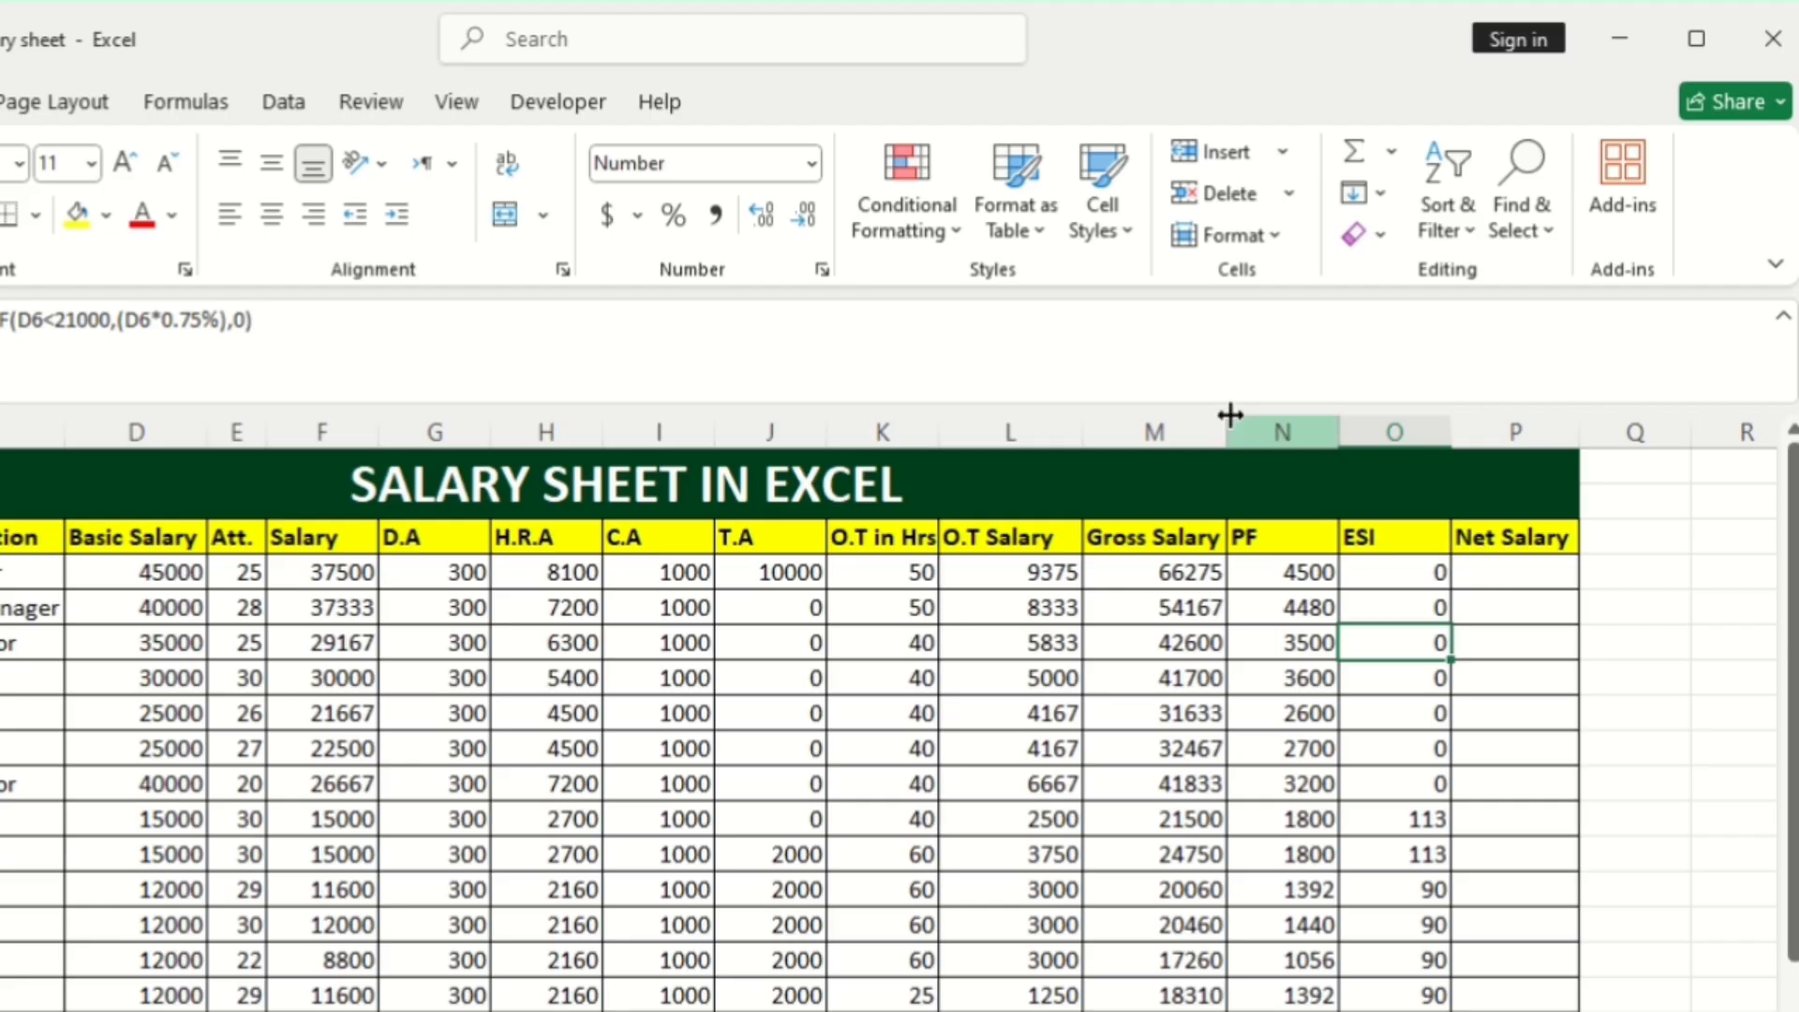
Calculate the first employee's net salary in P4 with the formula =M4-N4-O4 and fill it down the Net Salary column.
click(1473, 569)
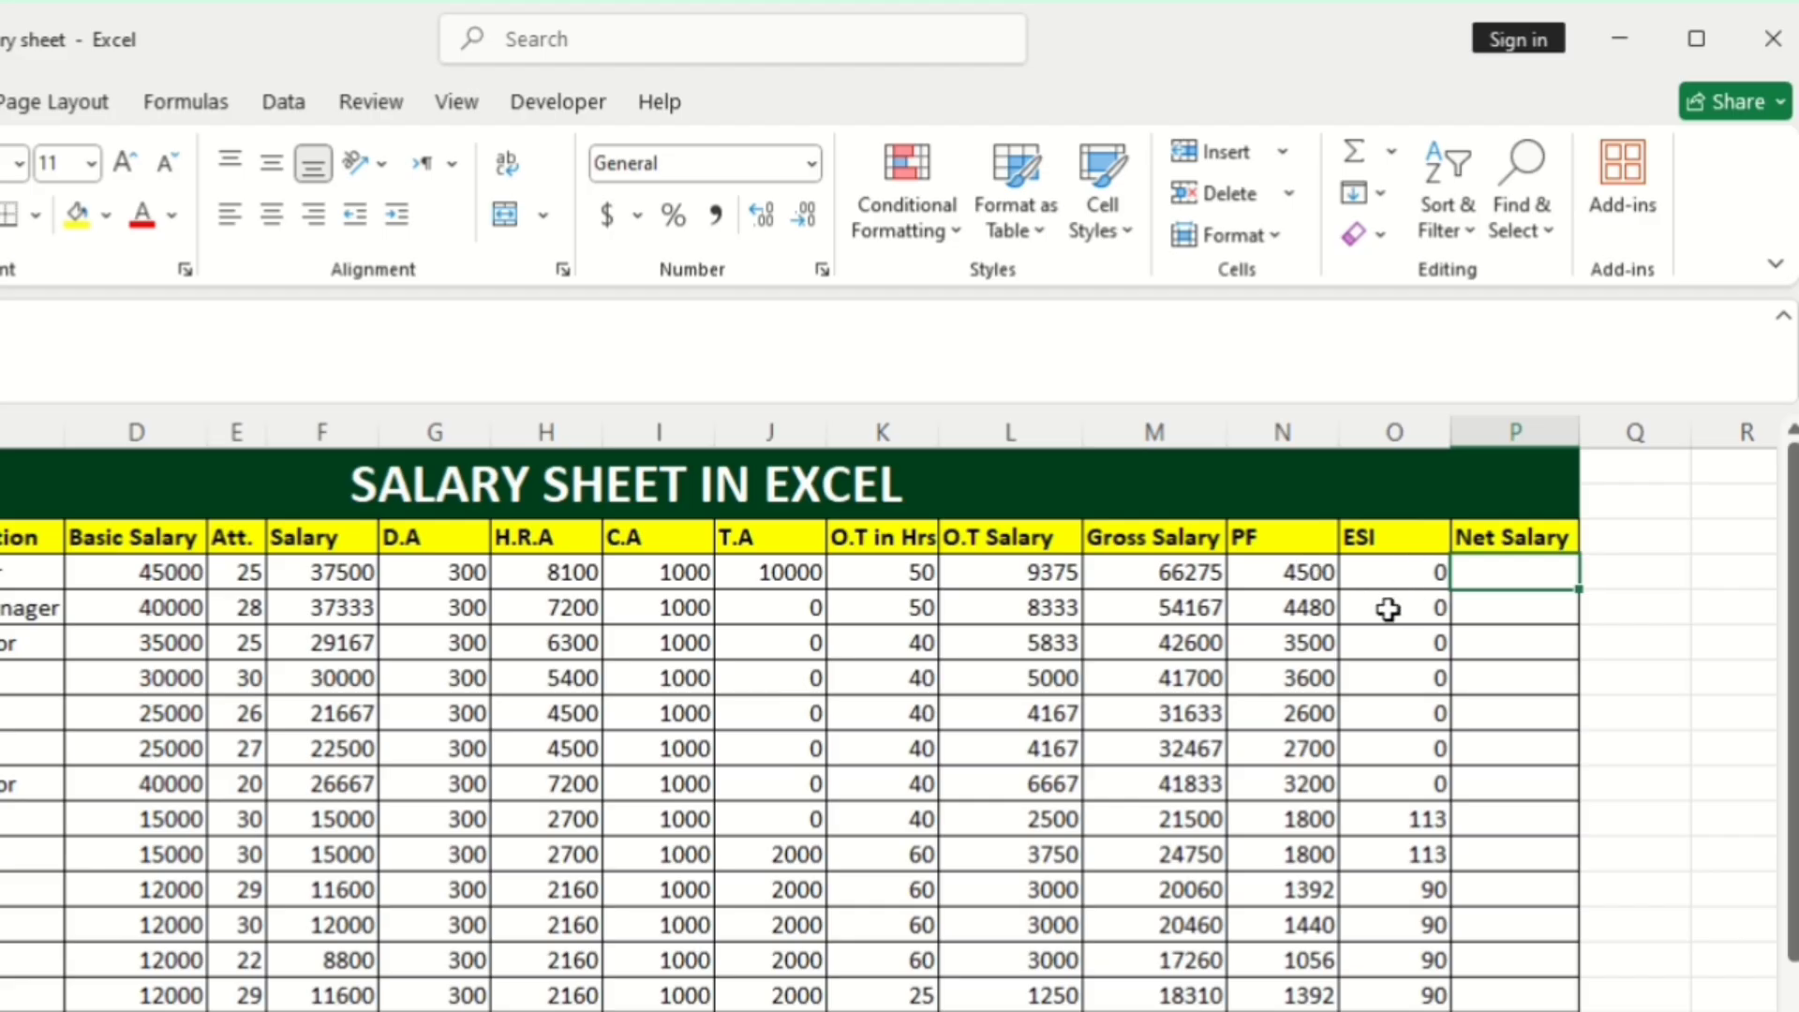
text(=)
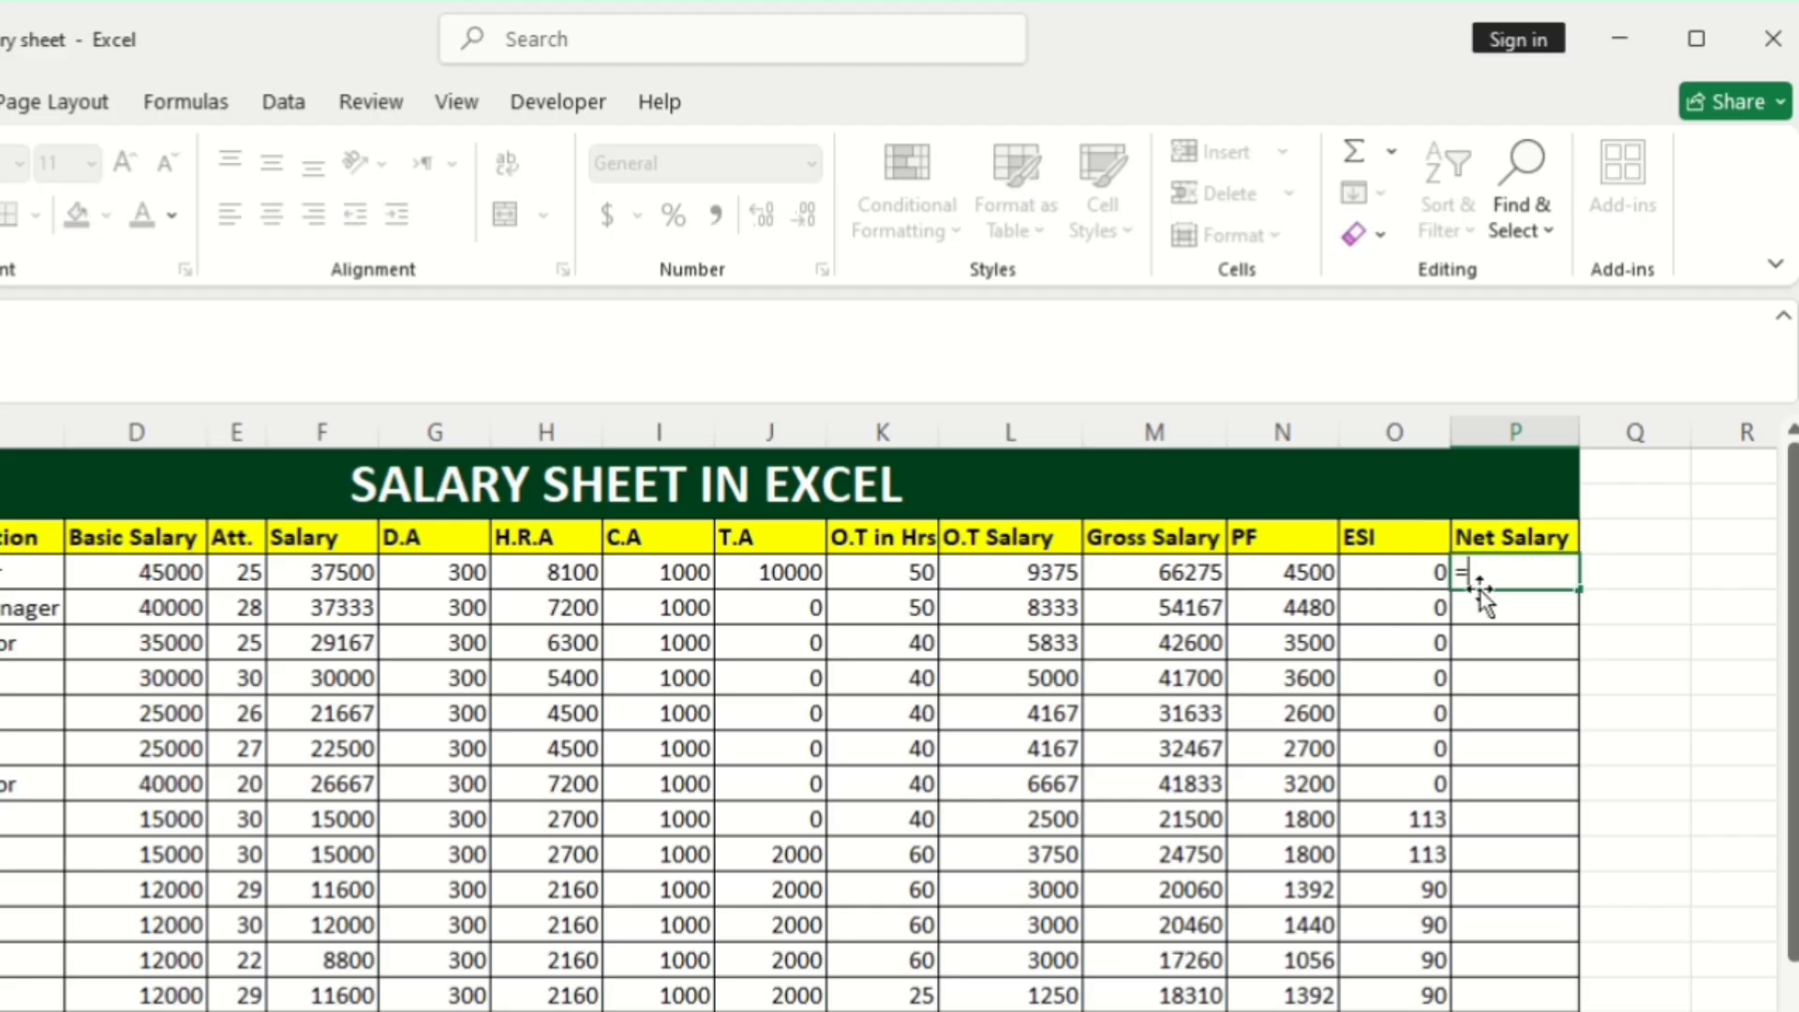
click(1188, 578)
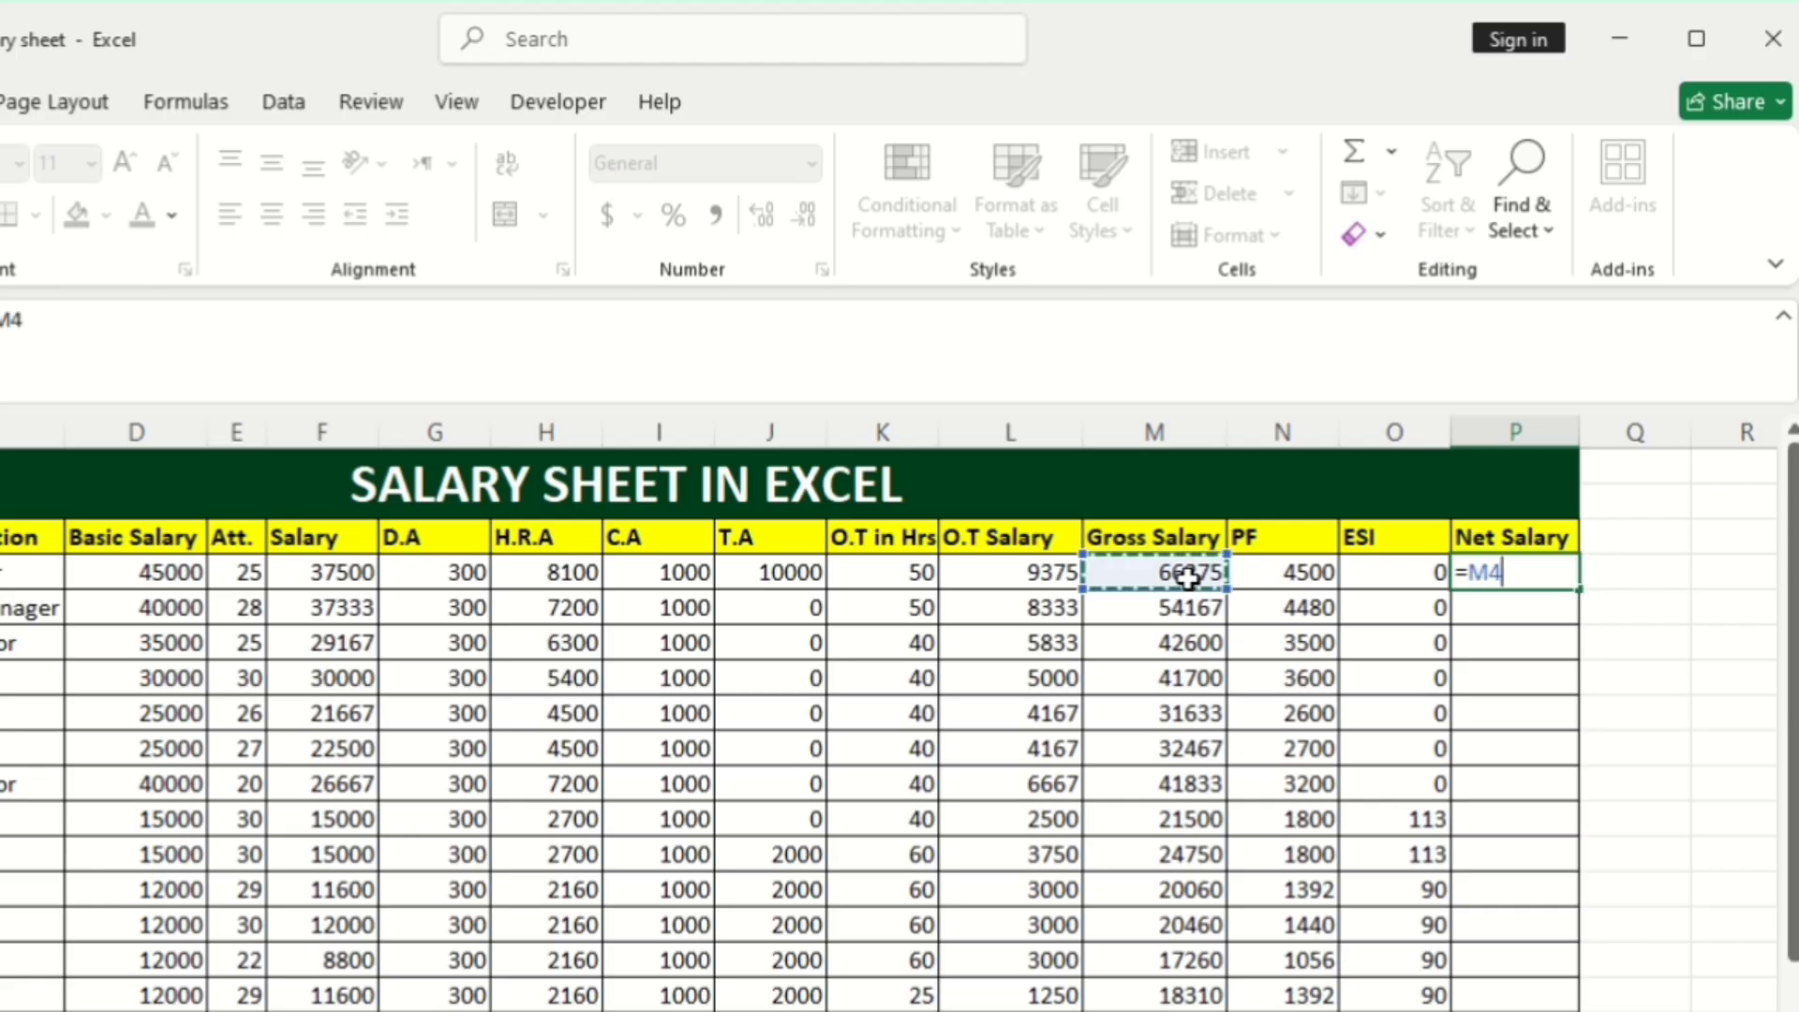
text(-)
click(1276, 570)
text(-)
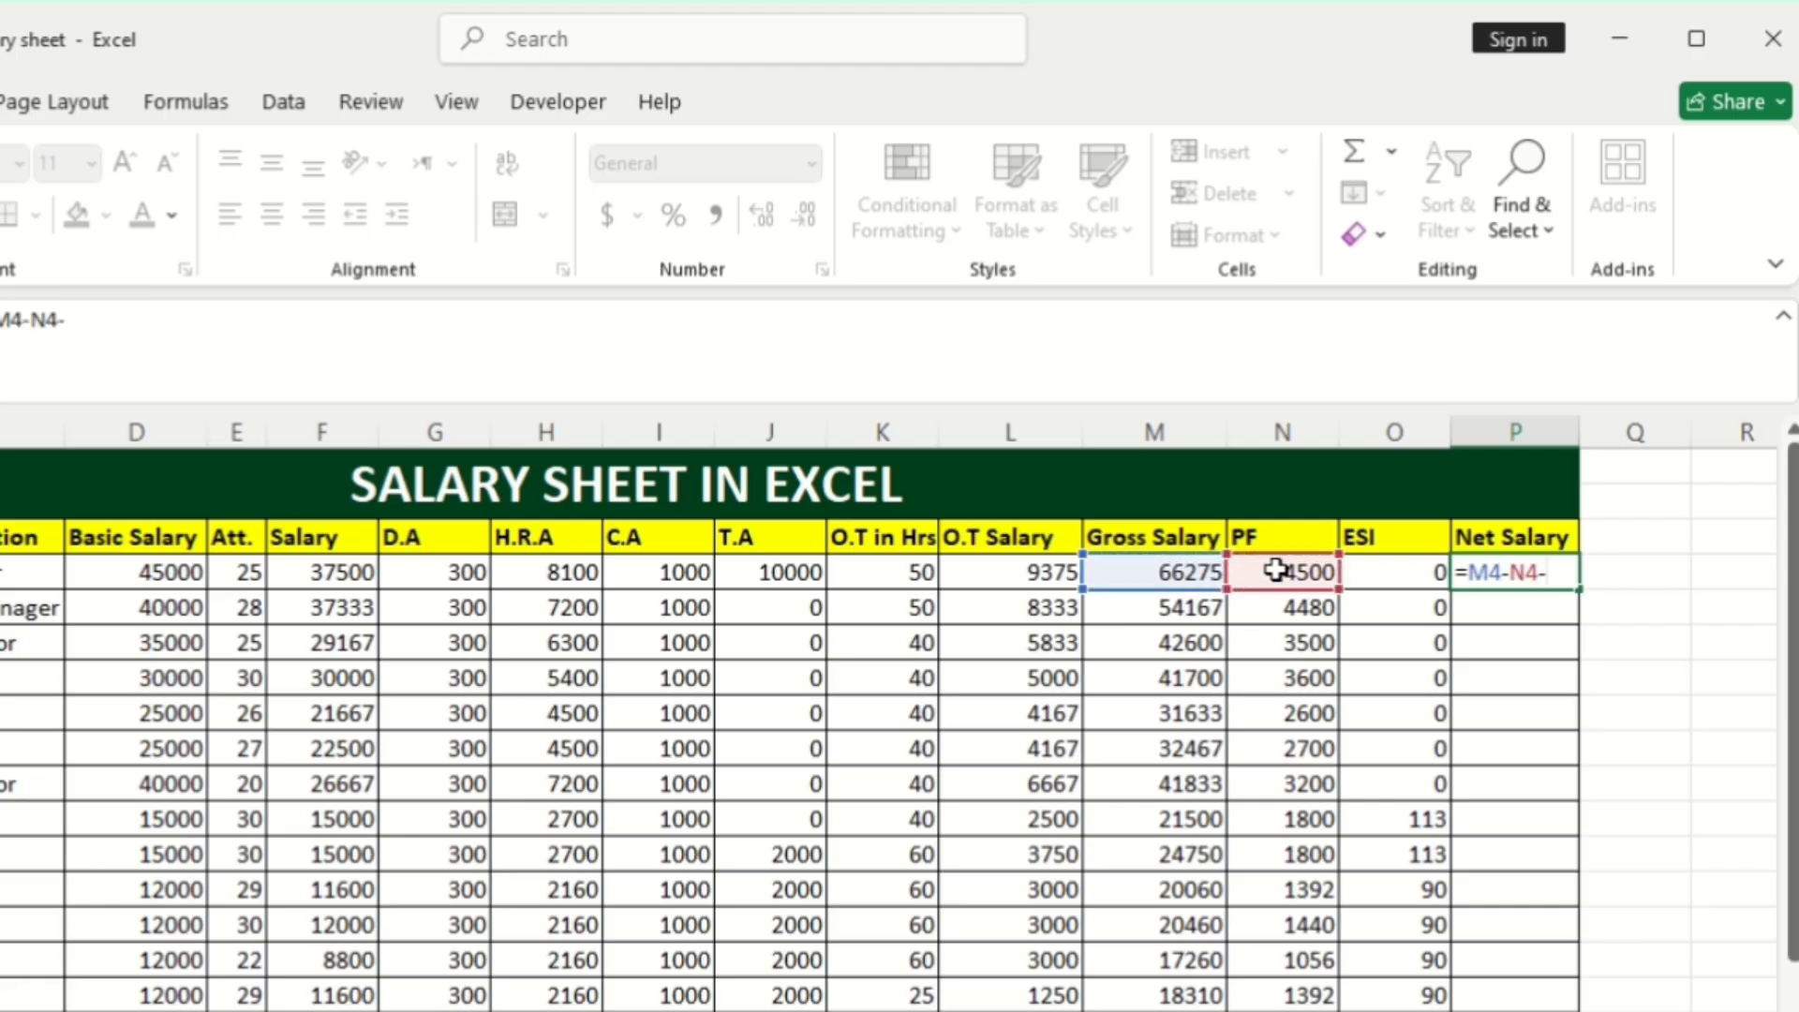
click(1370, 571)
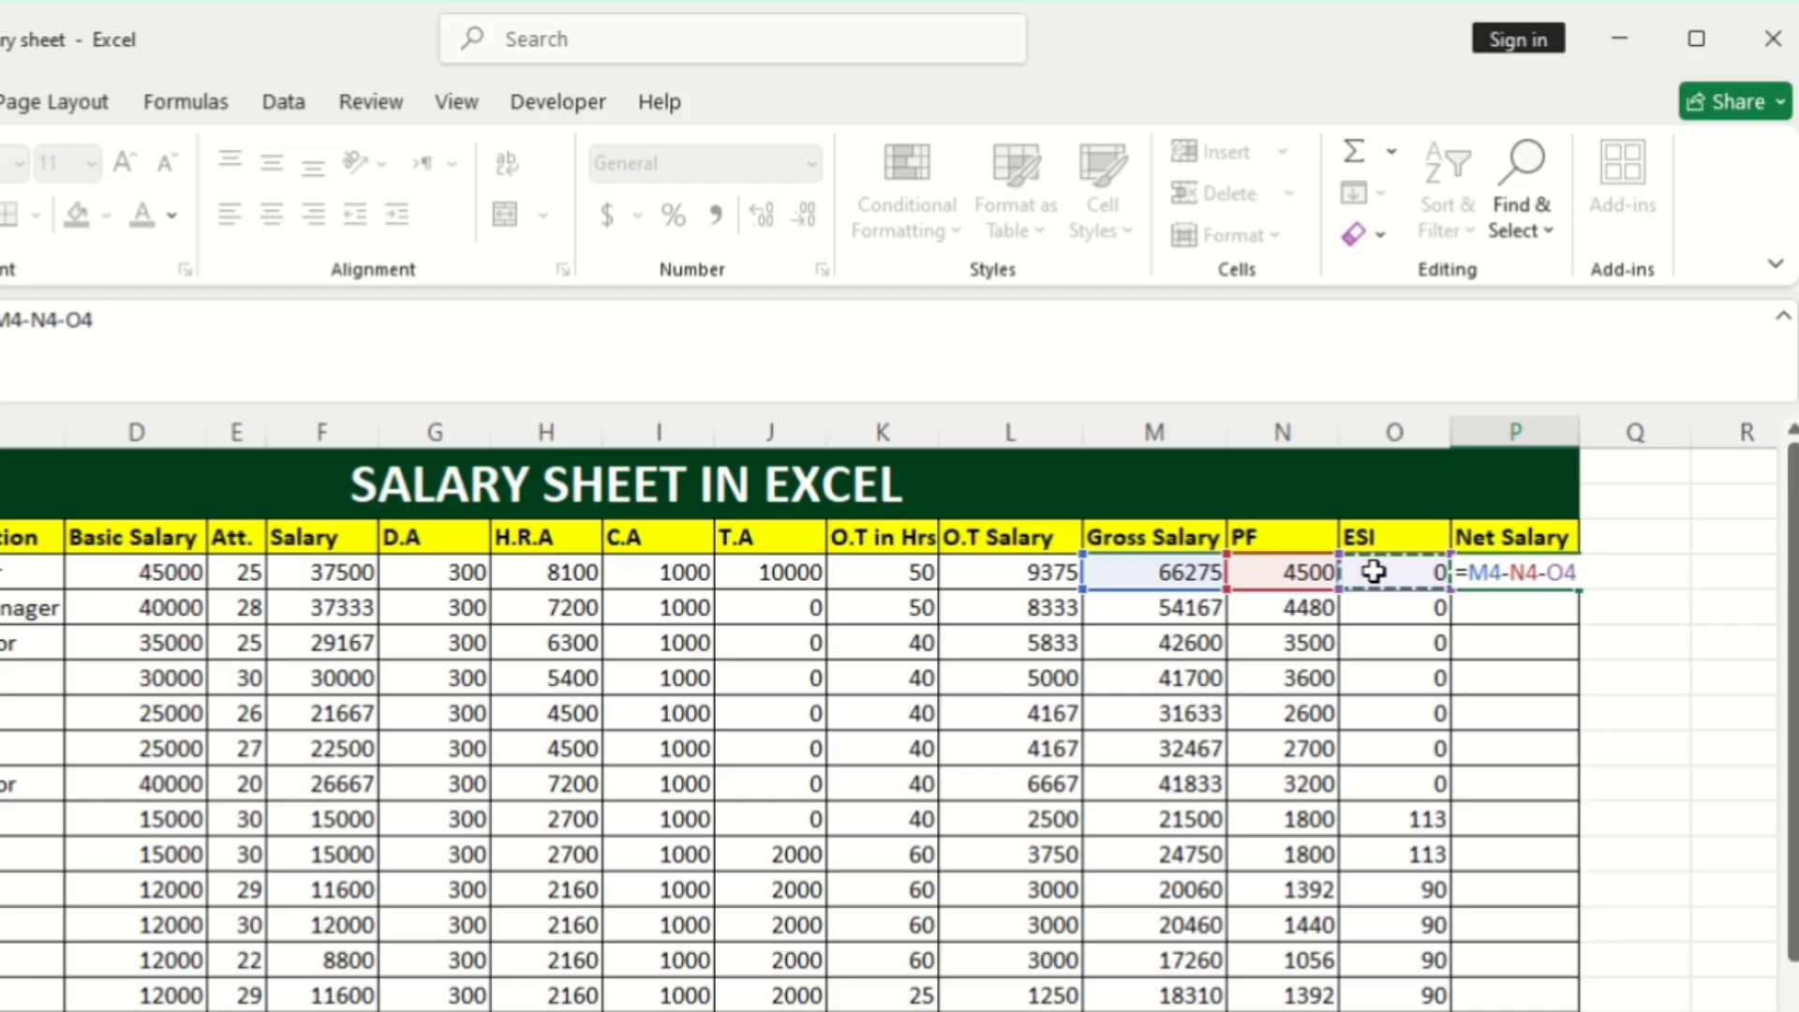
key(Return)
click(1538, 576)
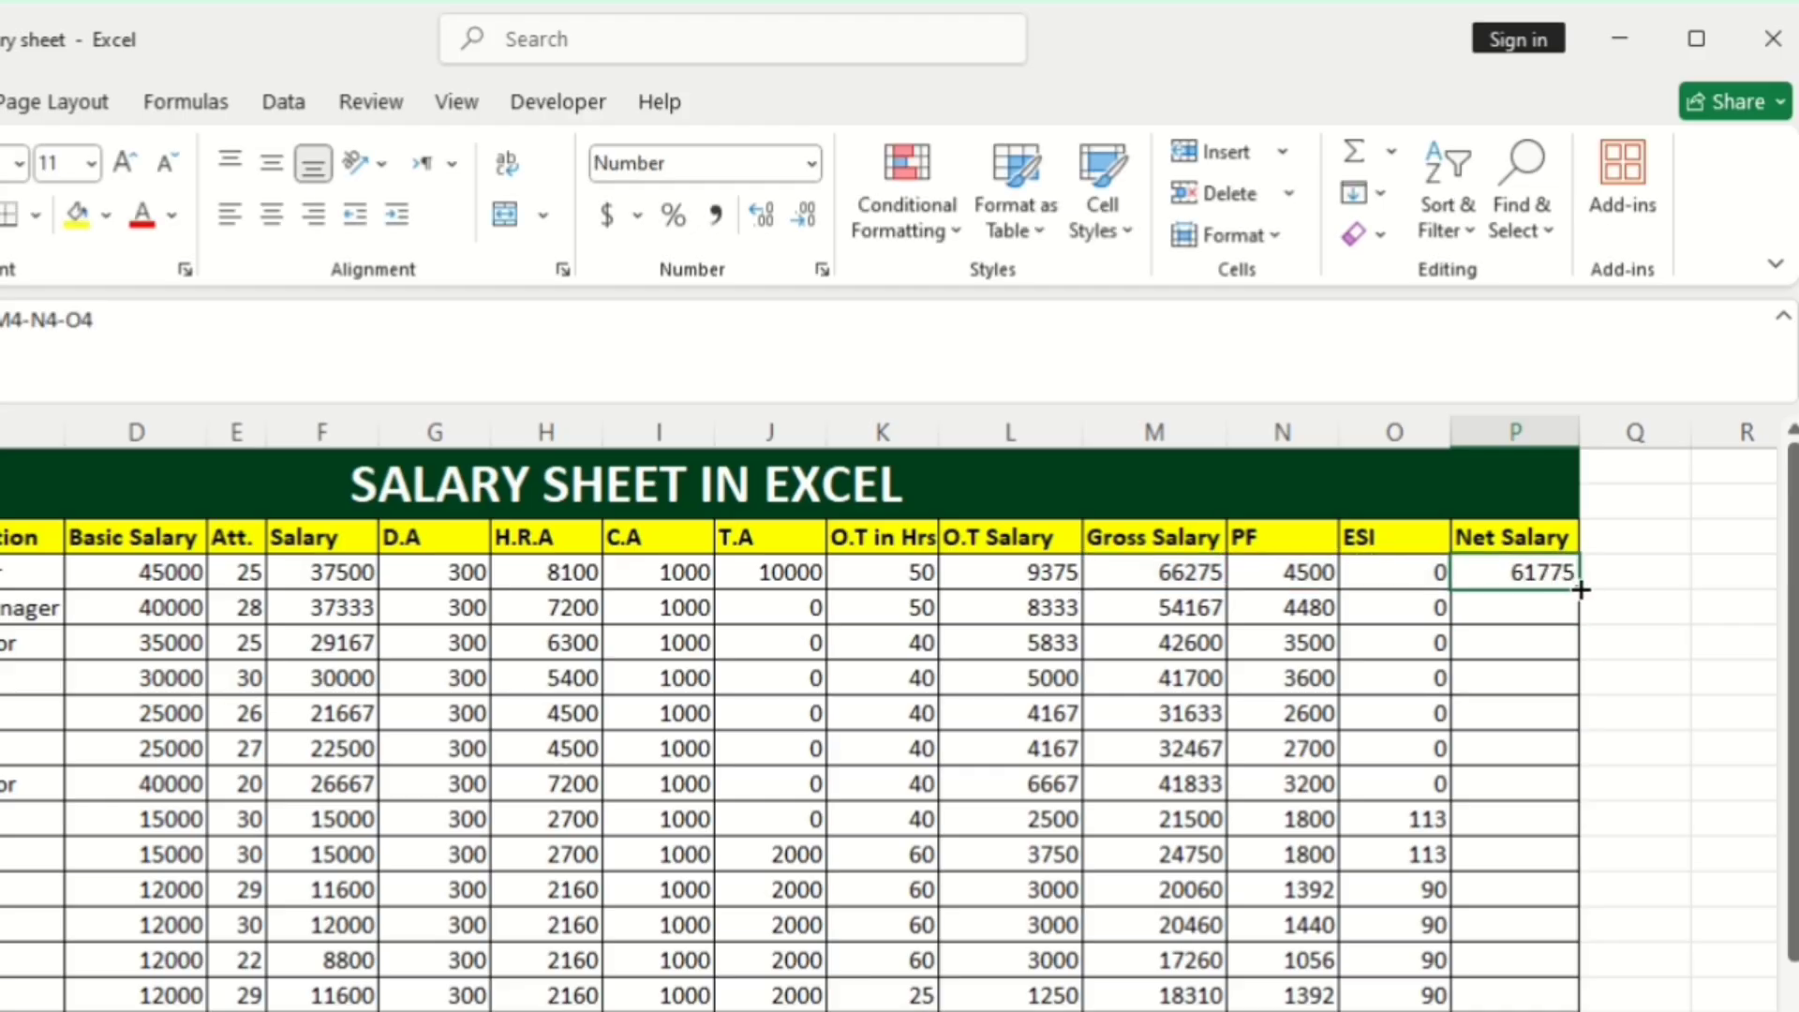
double_click(1580, 585)
click(1515, 748)
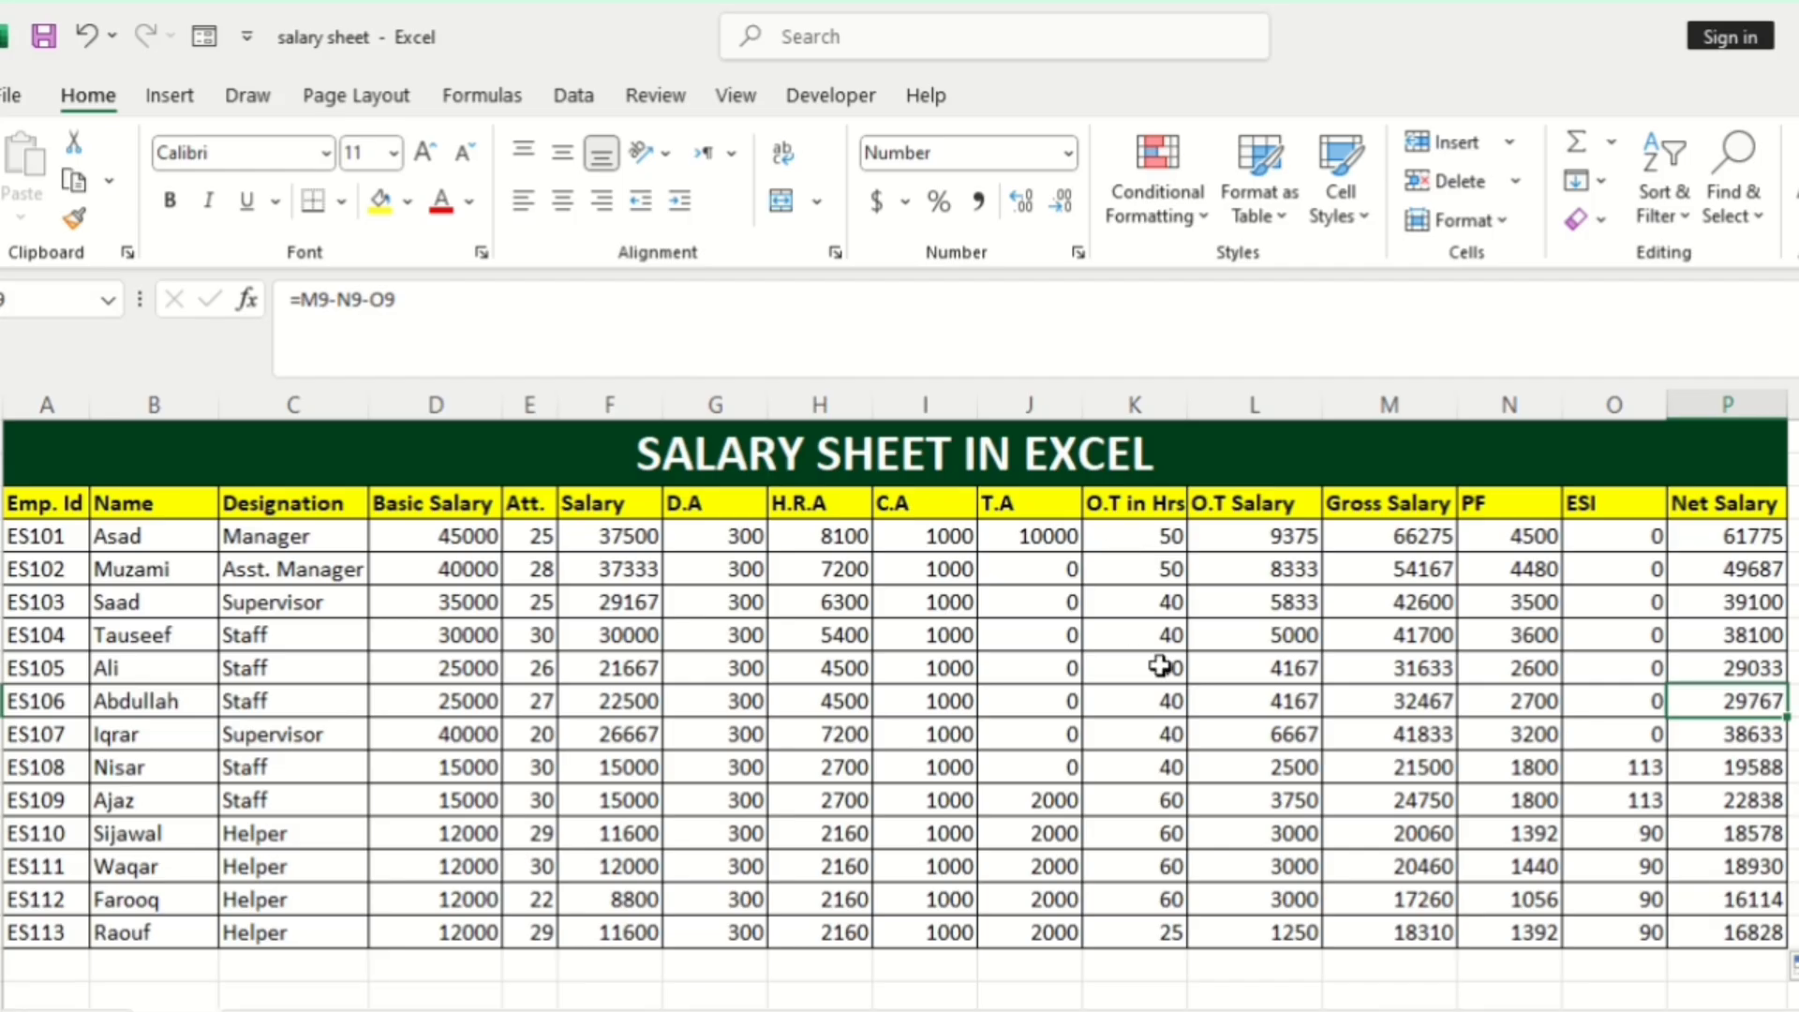
Apply the custom number format #"HRS" to the overtime hours of all employees in the O.T in Hrs column.
drag(1136, 541, 1165, 927)
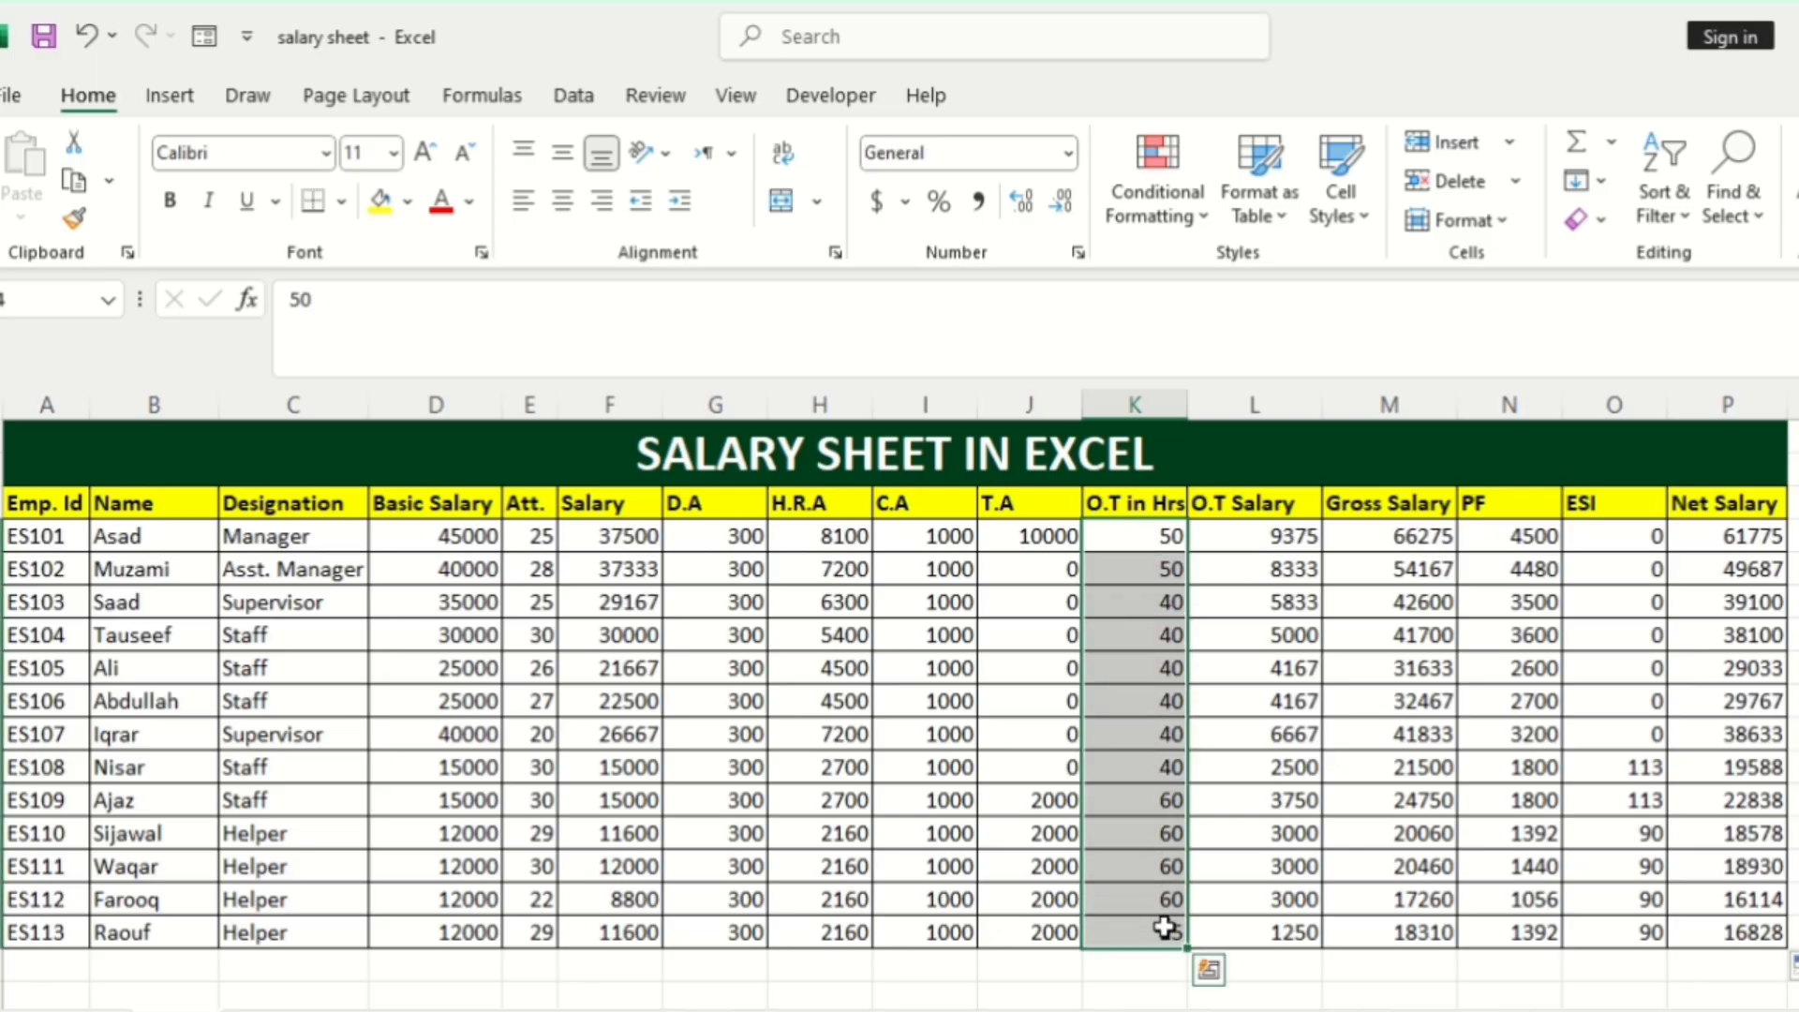
click(1079, 255)
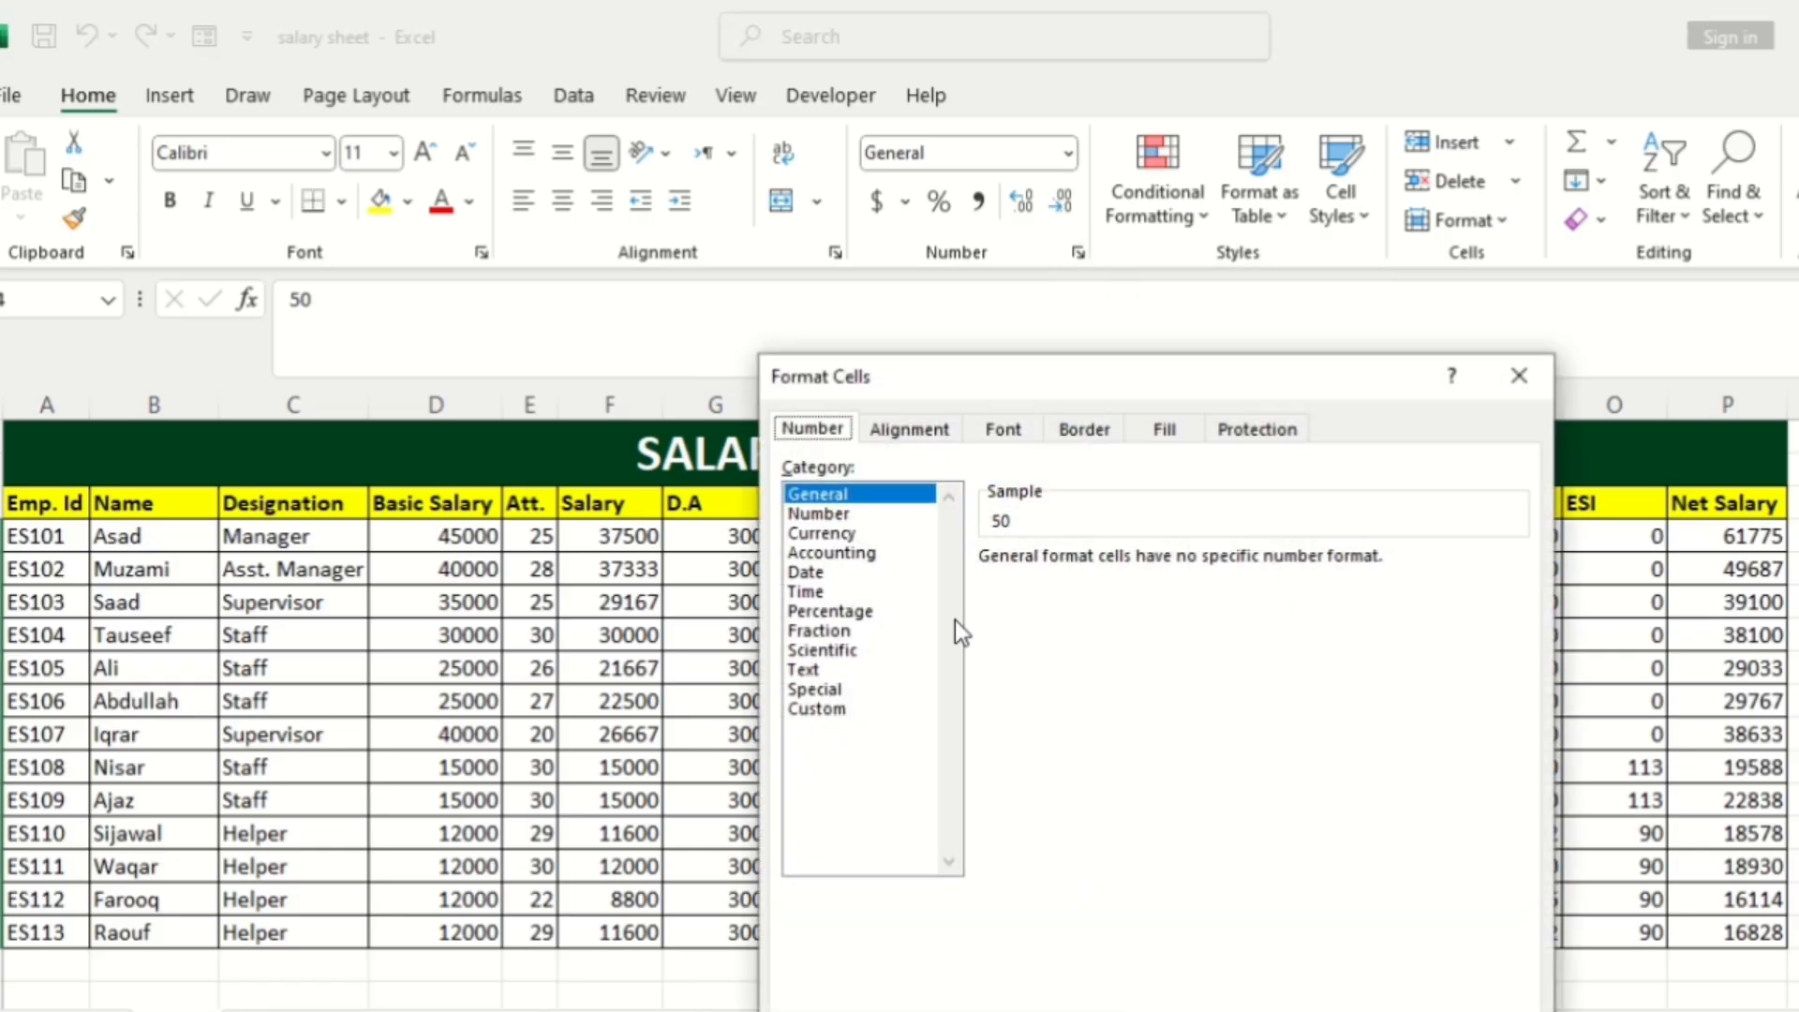
click(817, 709)
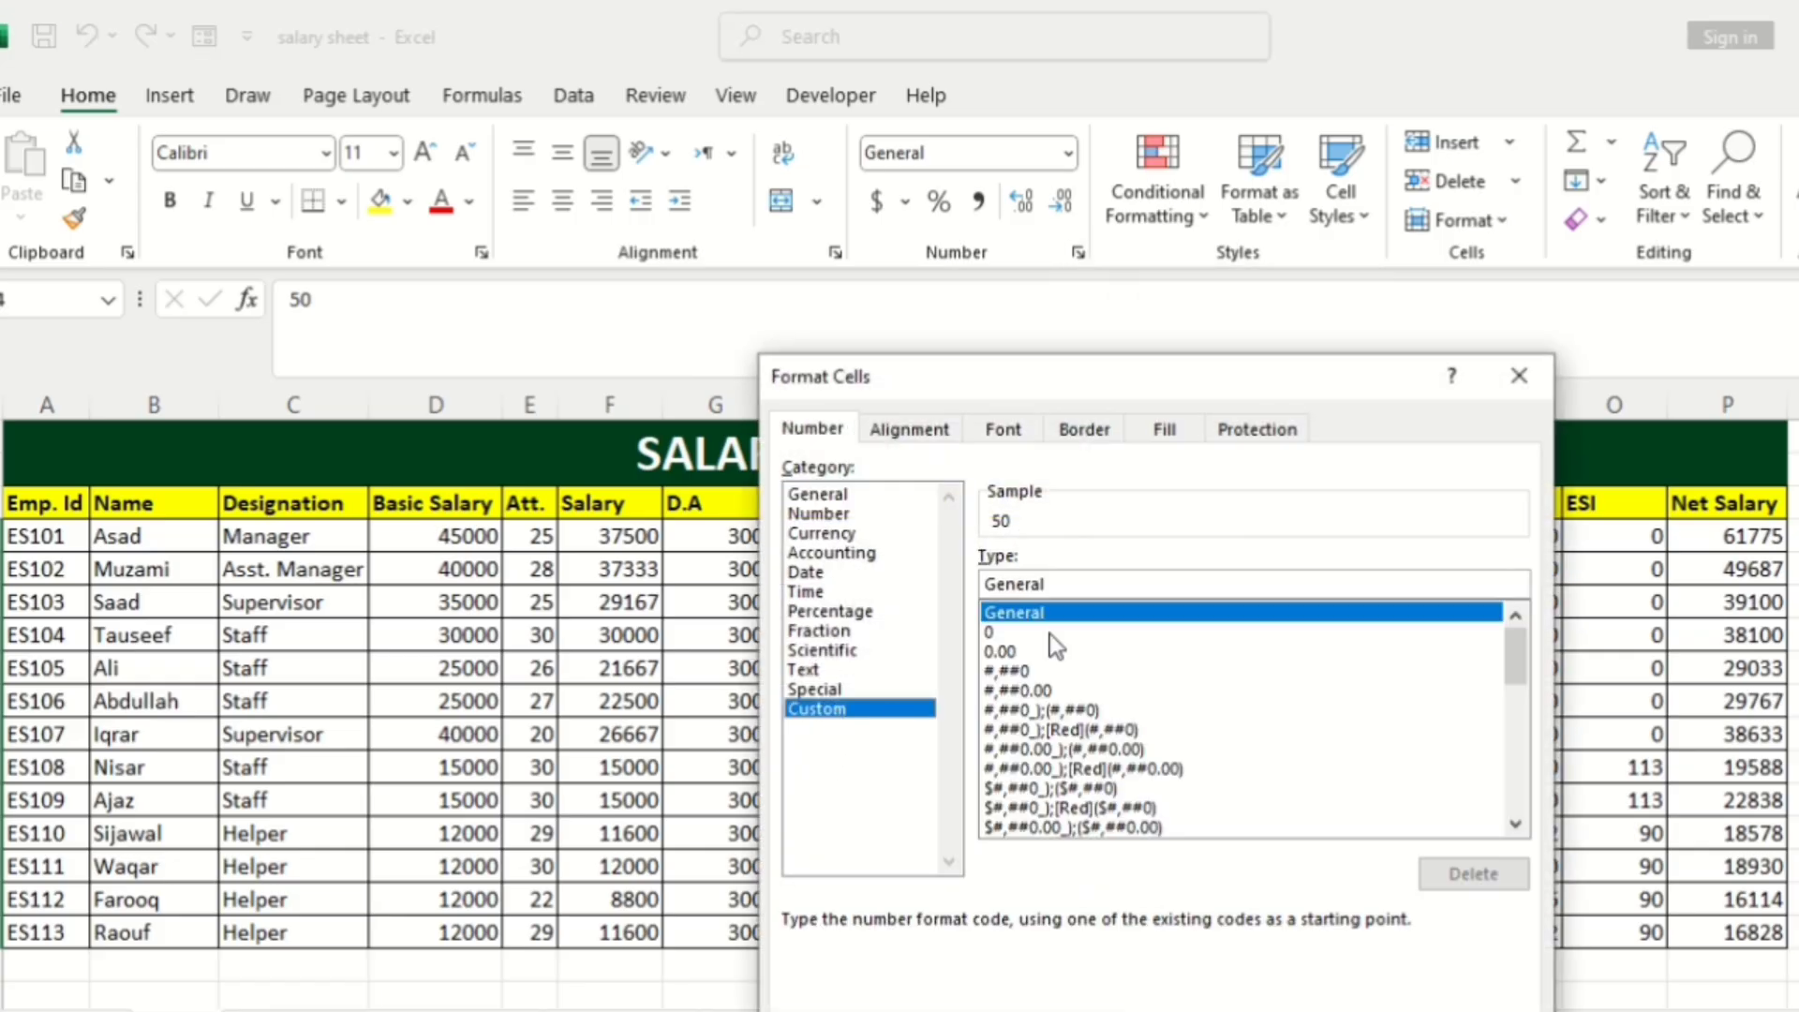
click(1073, 588)
key(BackSpace)
key(BackSpace)
key(BackSpace)
key(BackSpace)
key(BackSpace)
key(BackSpace)
key(BackSpace)
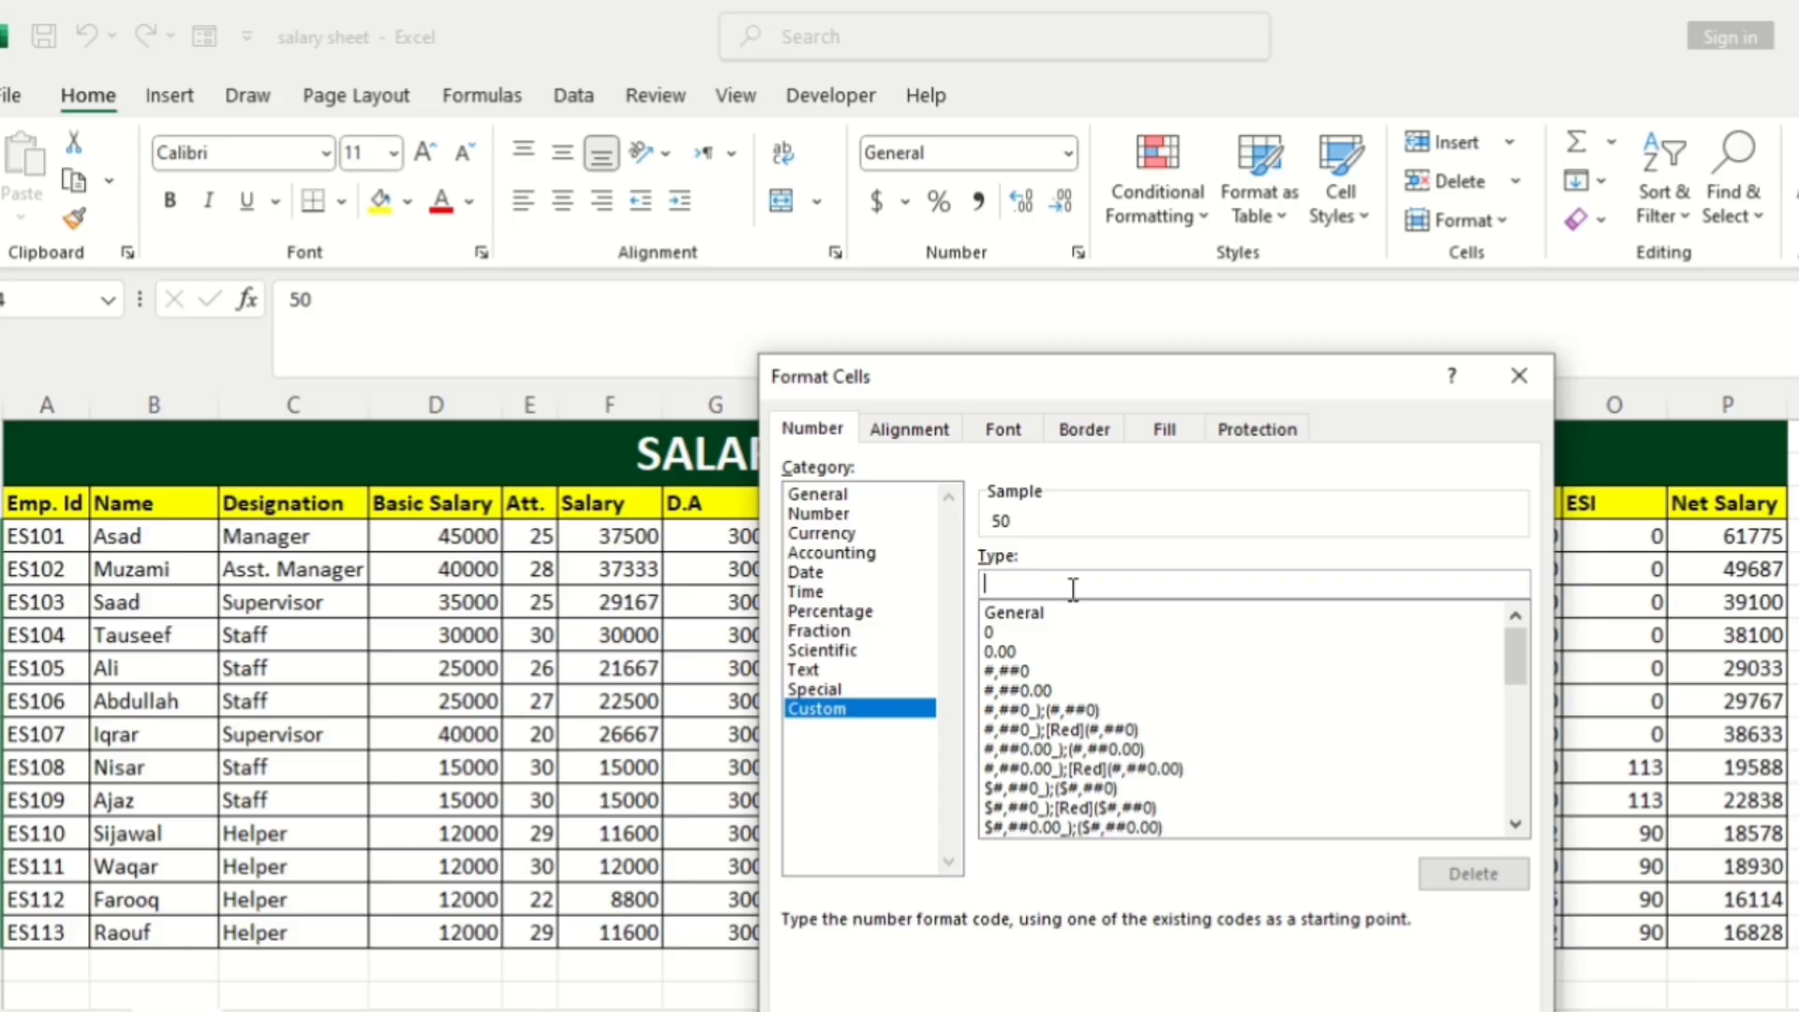
text(#"HRS")
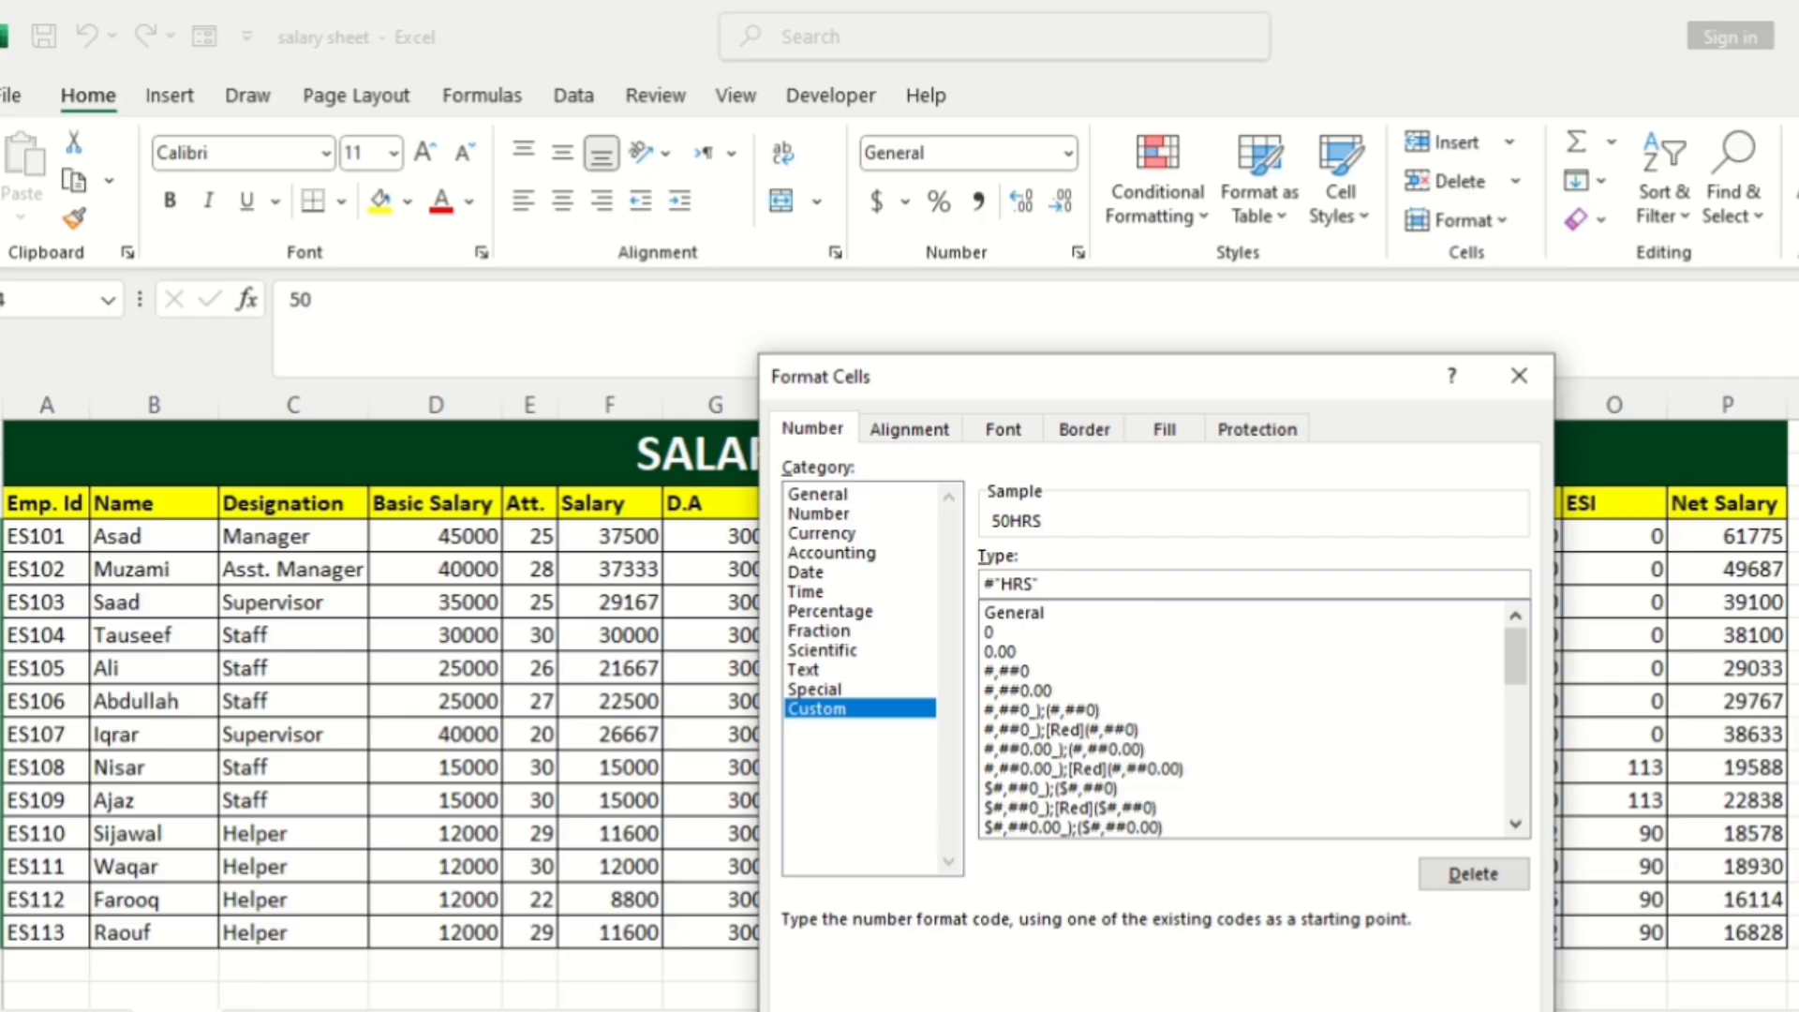
click(1358, 1011)
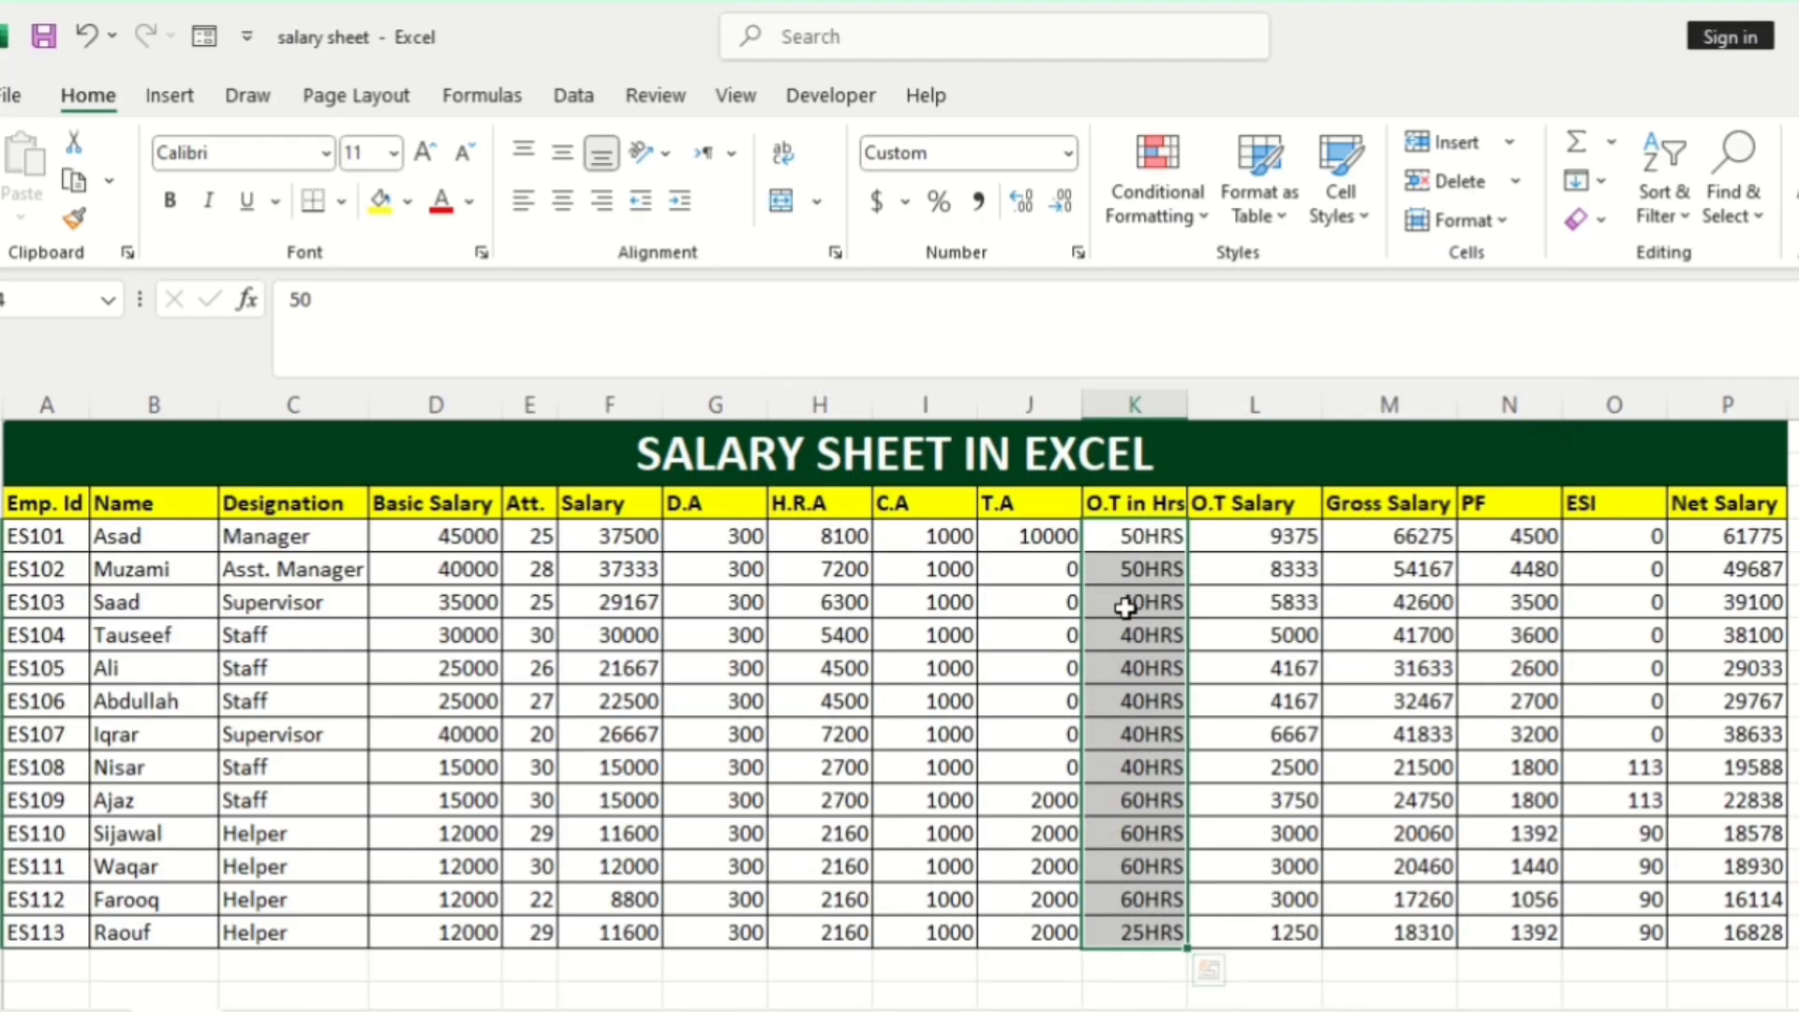
click(1132, 545)
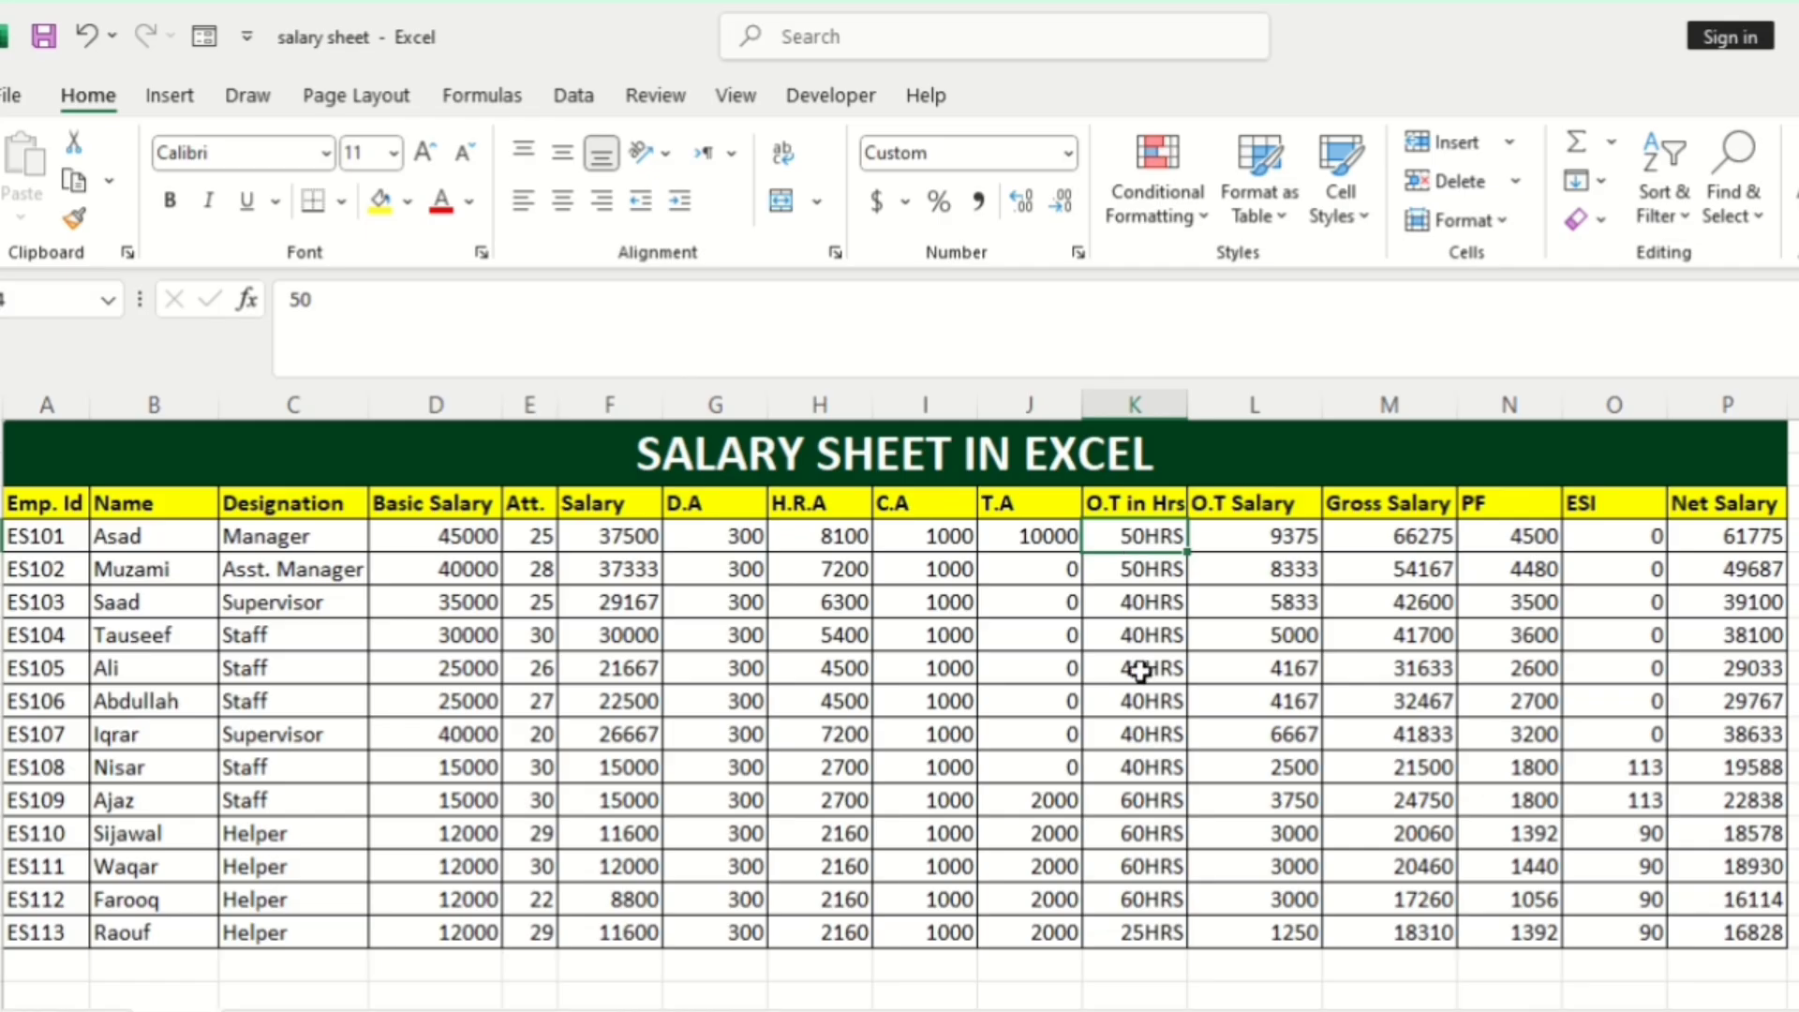
Format all employees' Basic Salary values with thousands separators and no decimal places.
click(454, 533)
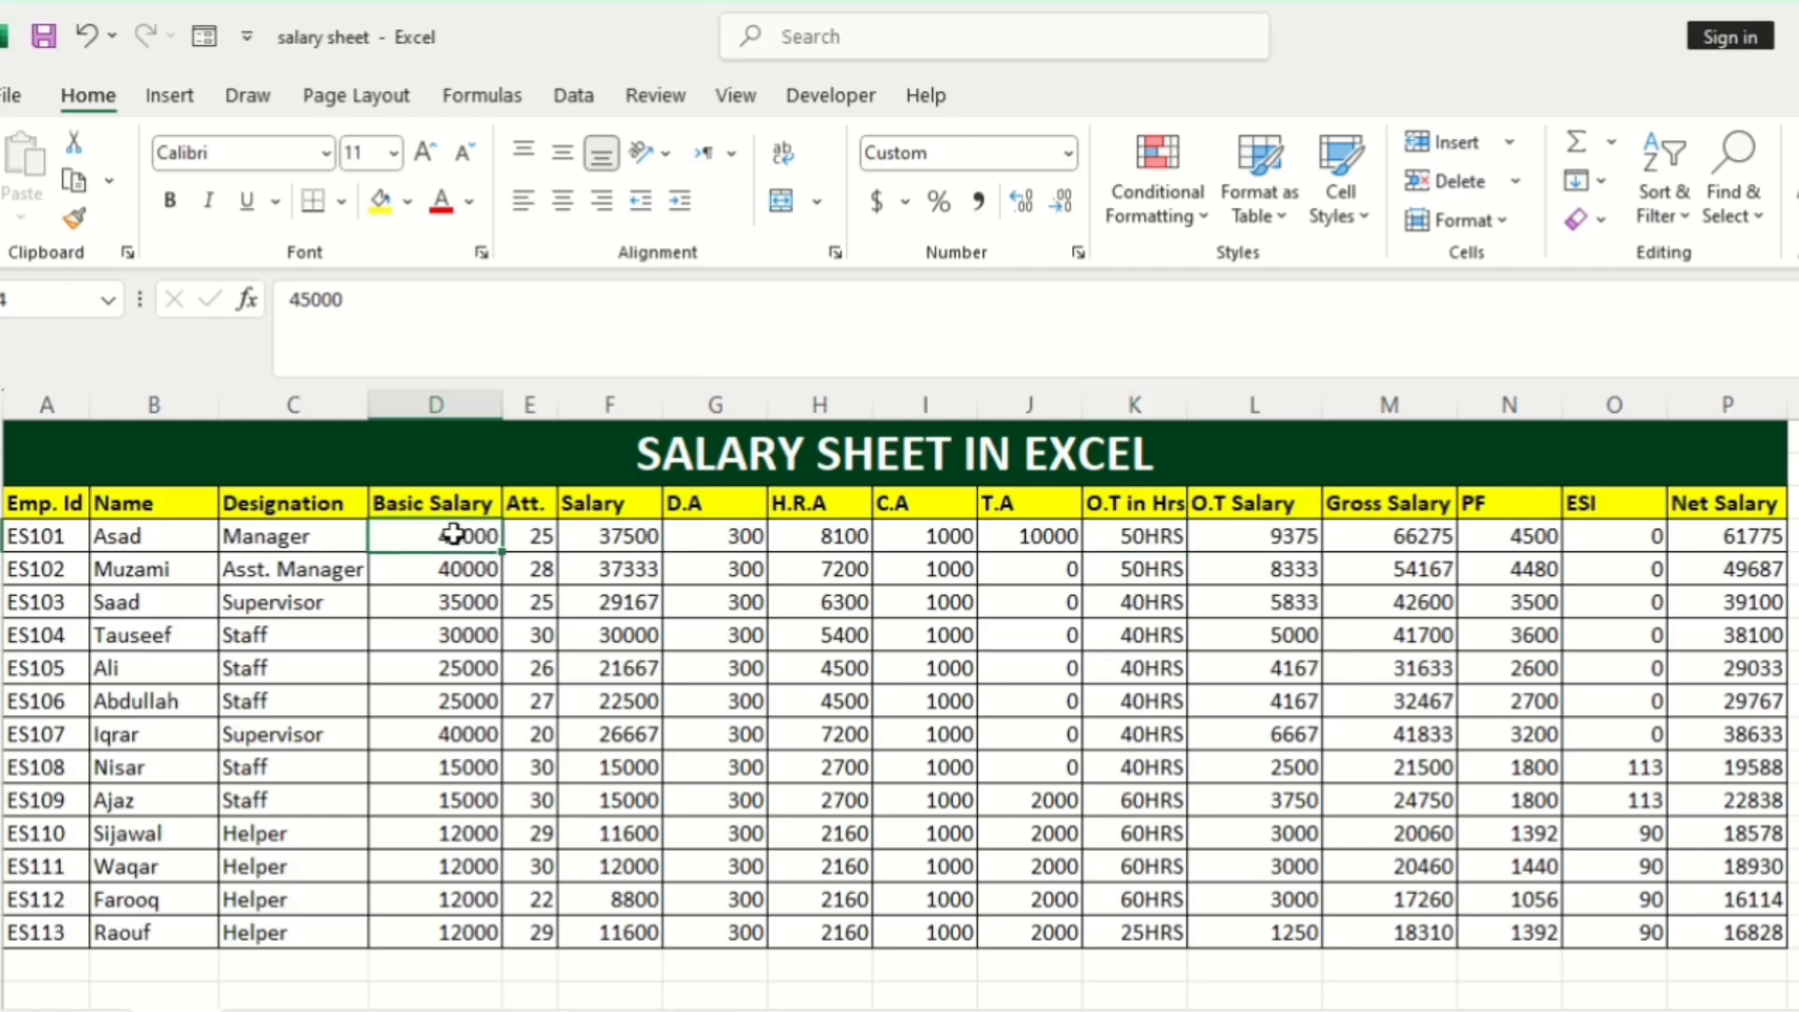
drag(462, 538, 461, 932)
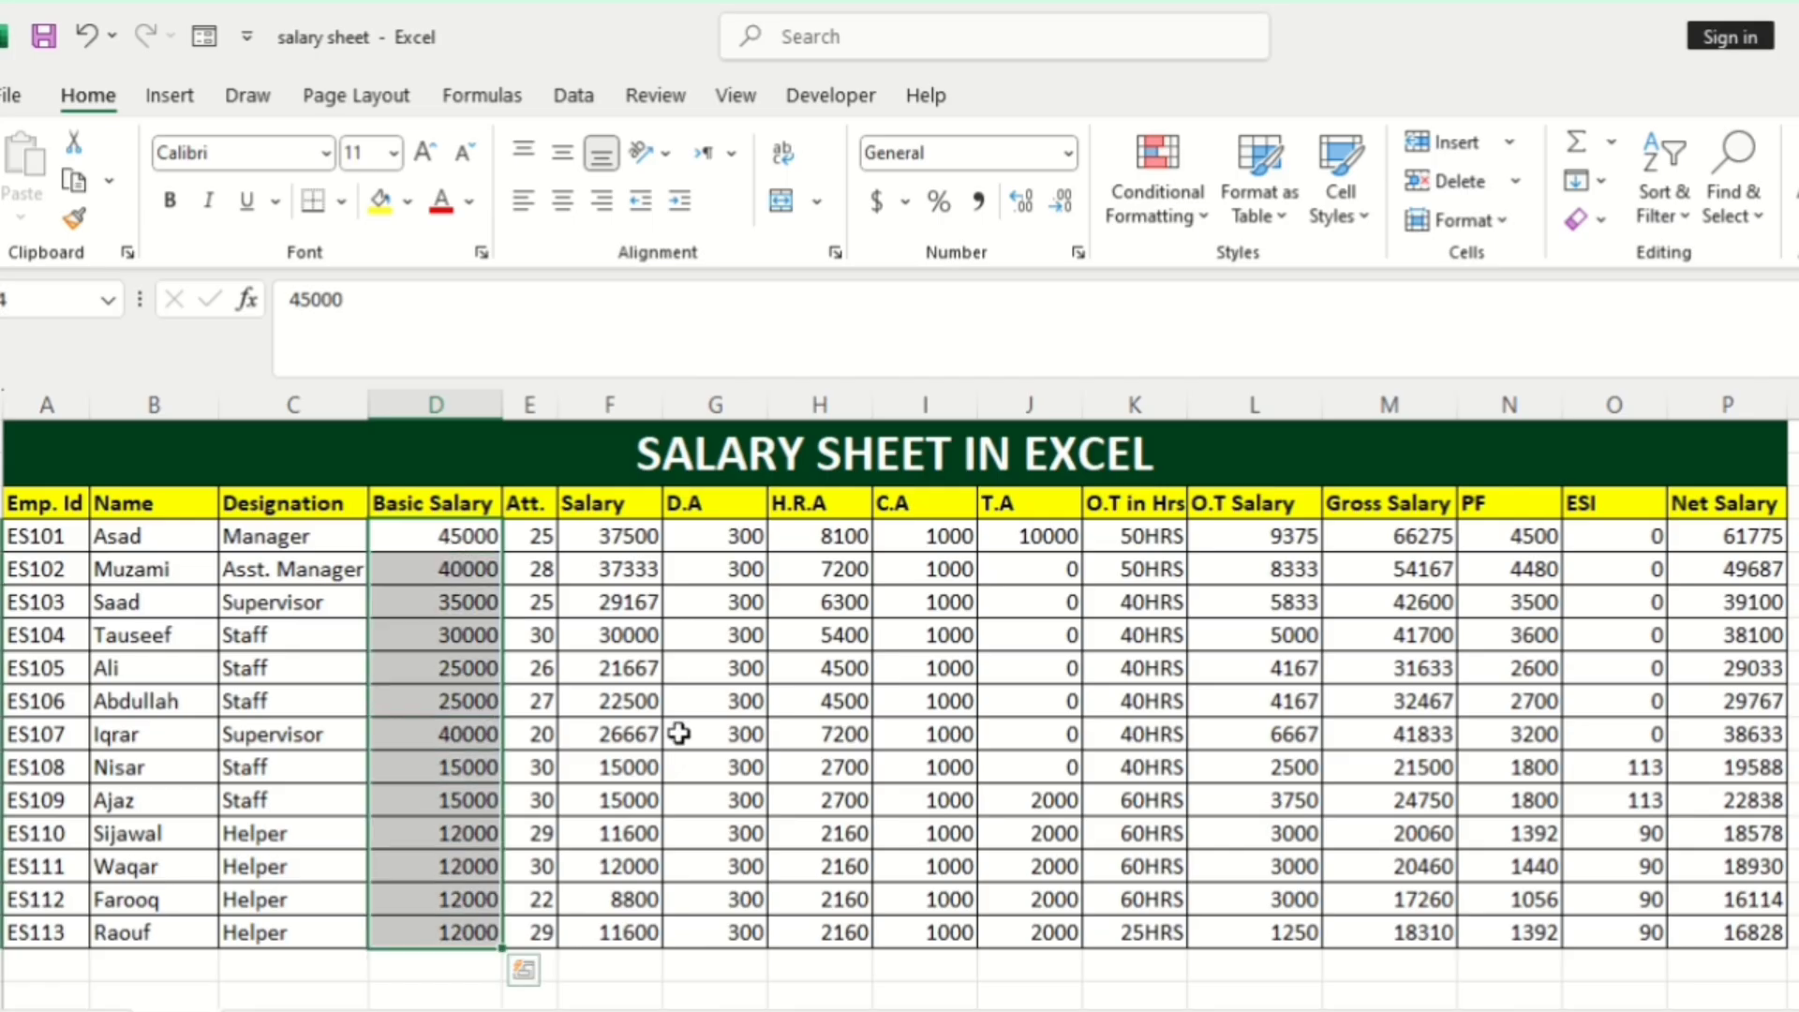
click(978, 202)
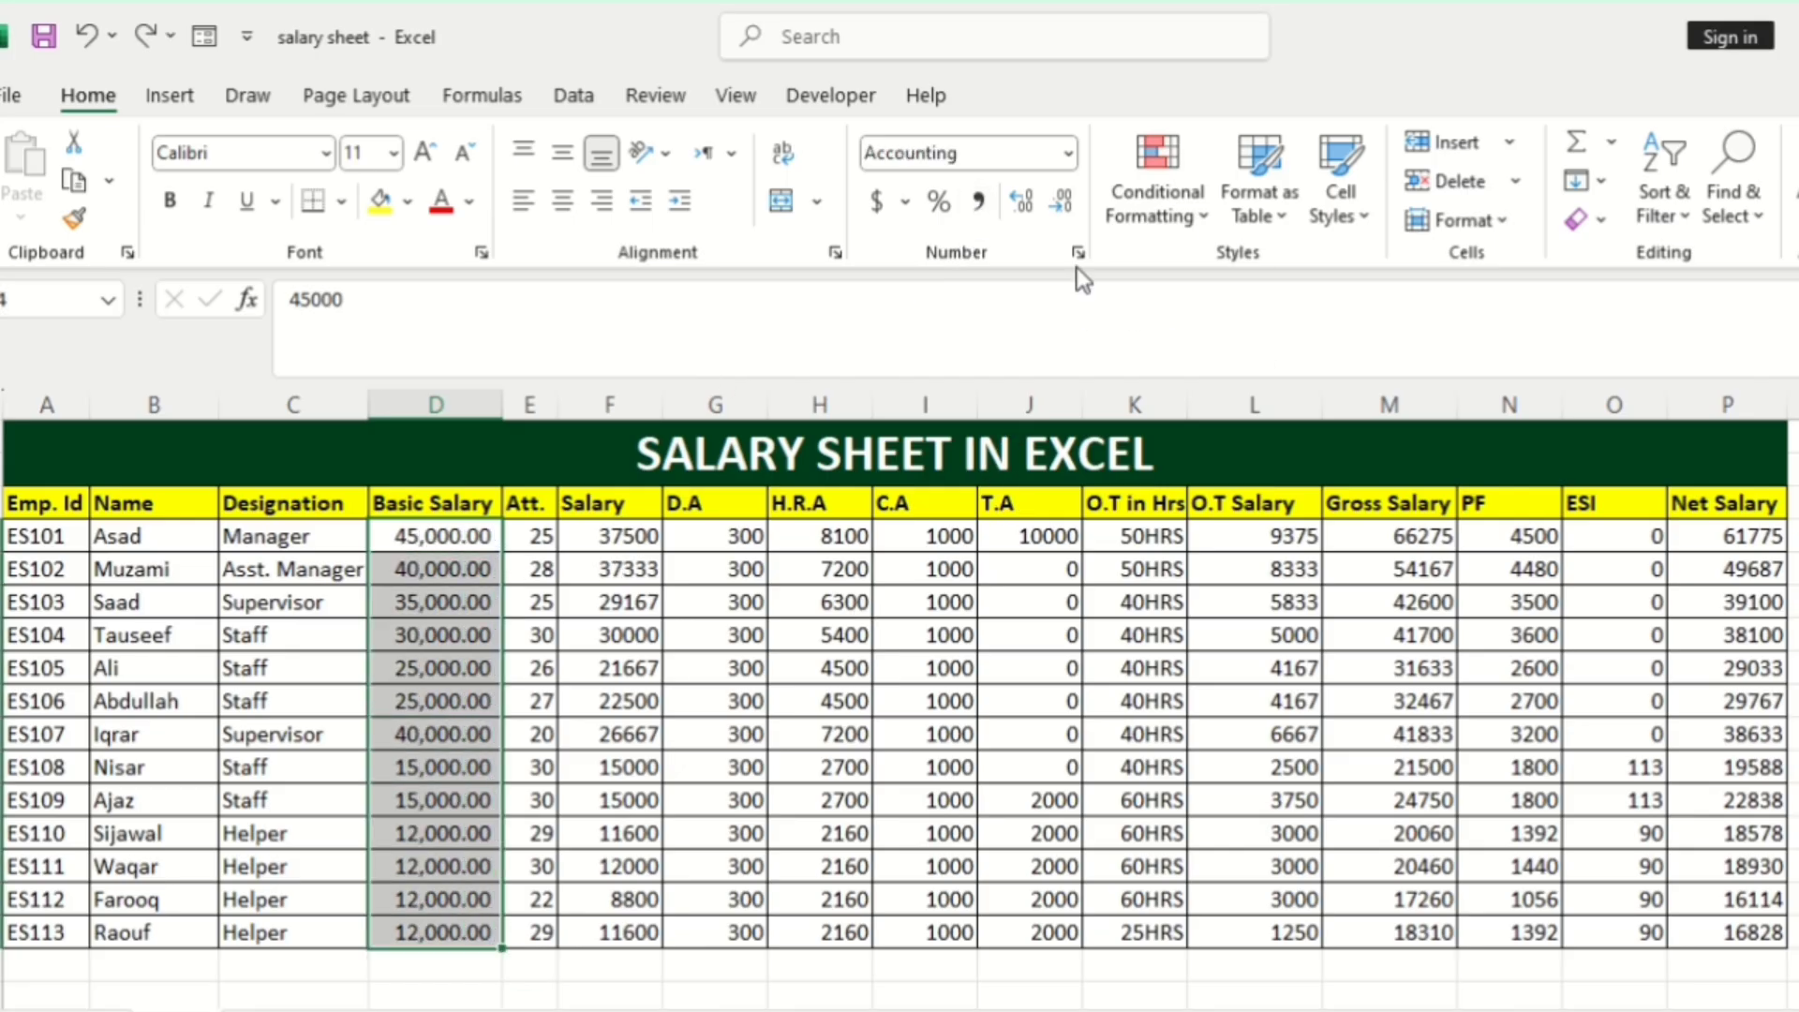
click(1063, 202)
click(1063, 202)
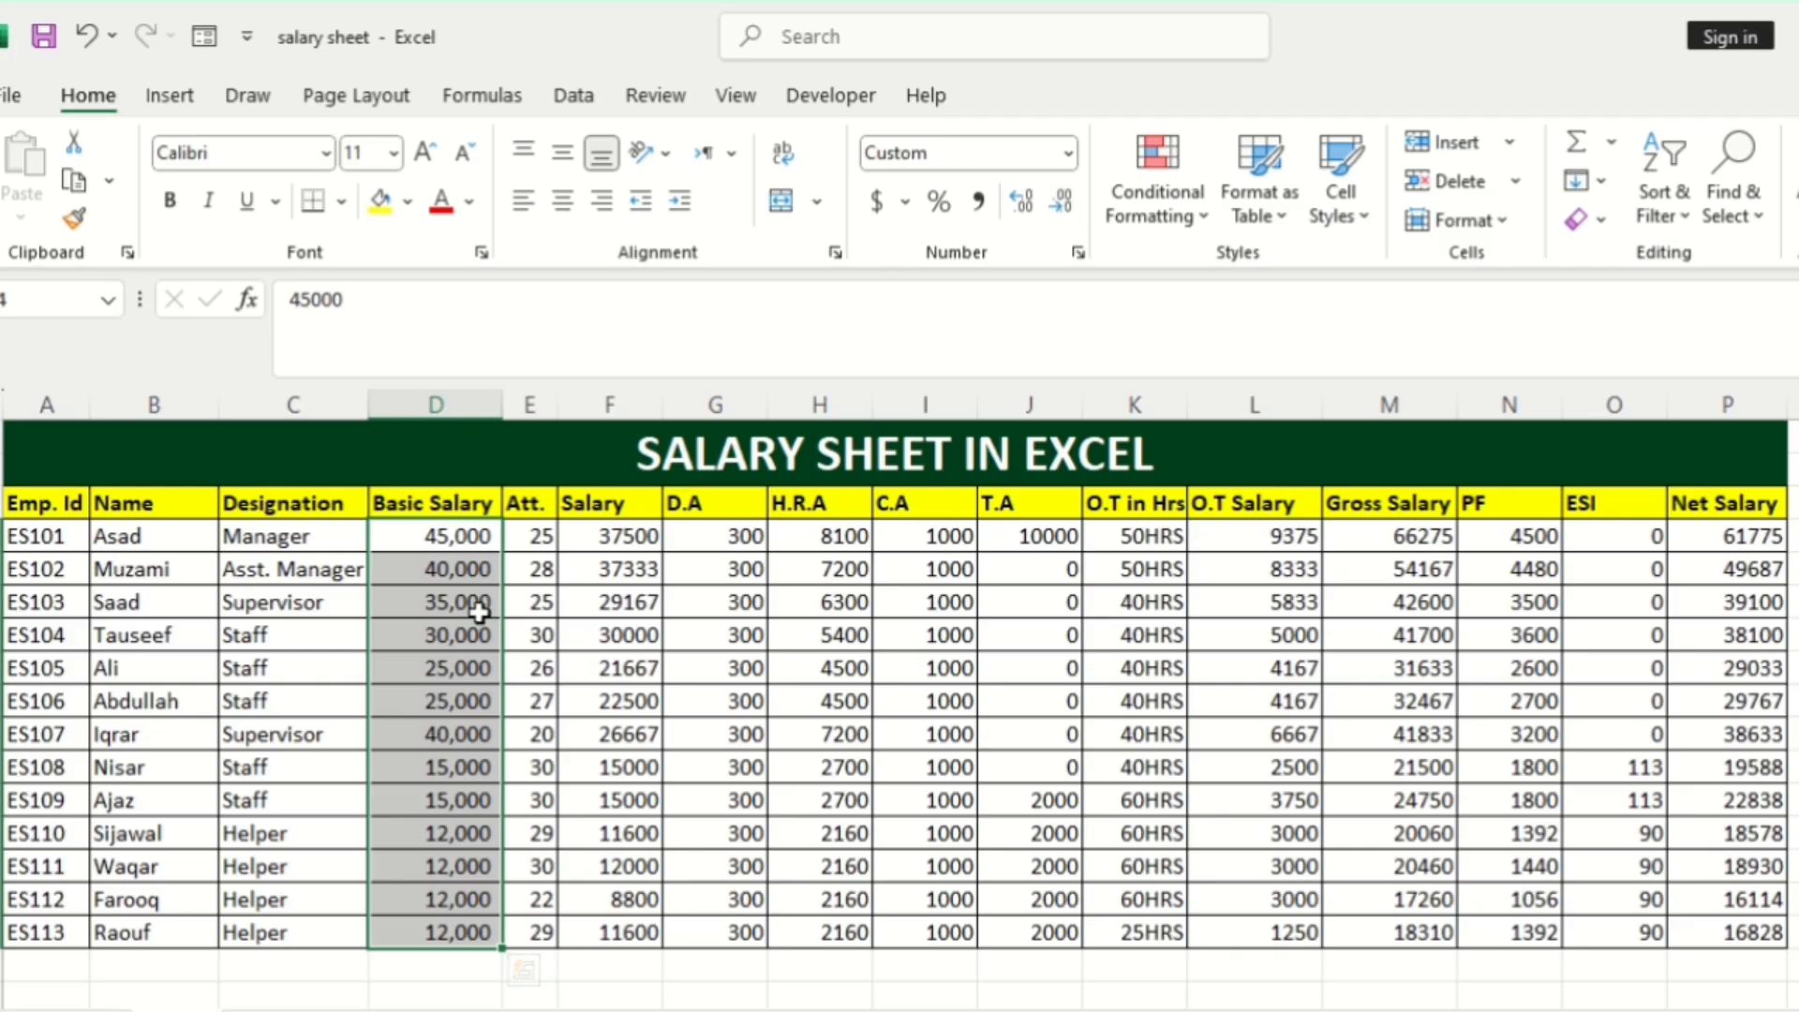
Copy the Basic Salary number formatting onto the O.T Salary, Gross Salary and PF values of all employees with Format Painter.
click(415, 535)
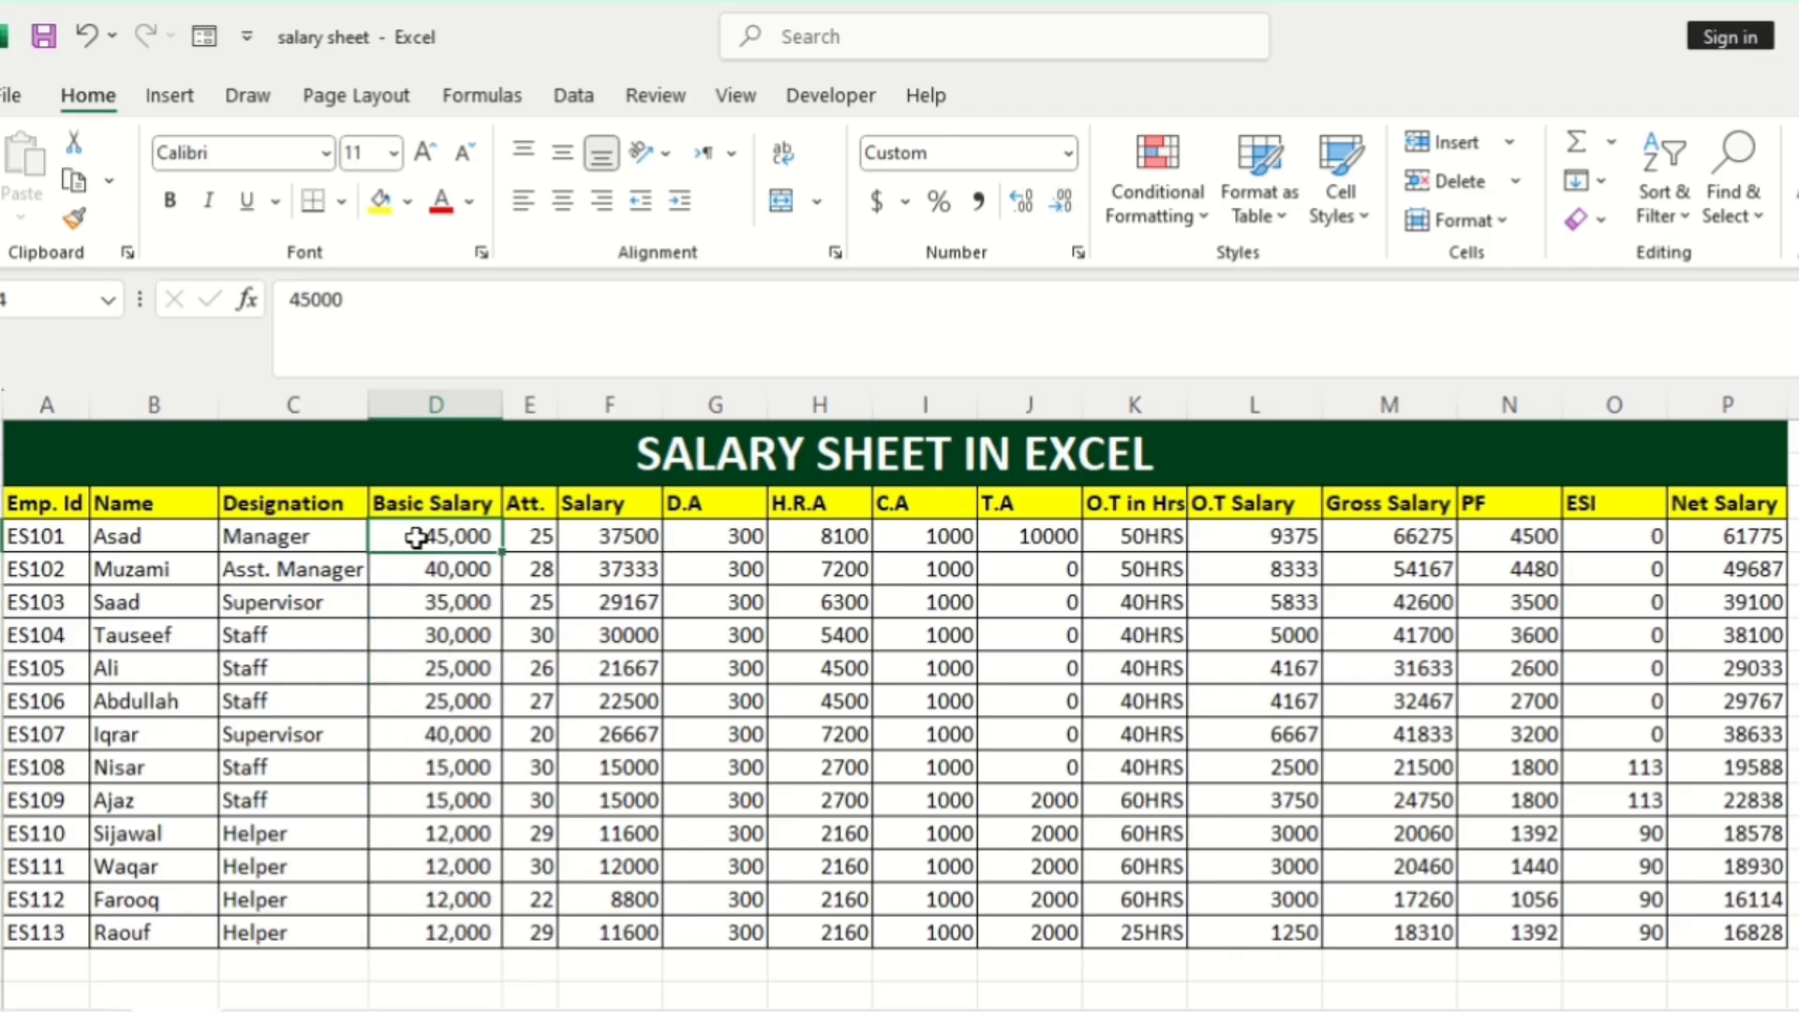
key(ctrl+shift+Down)
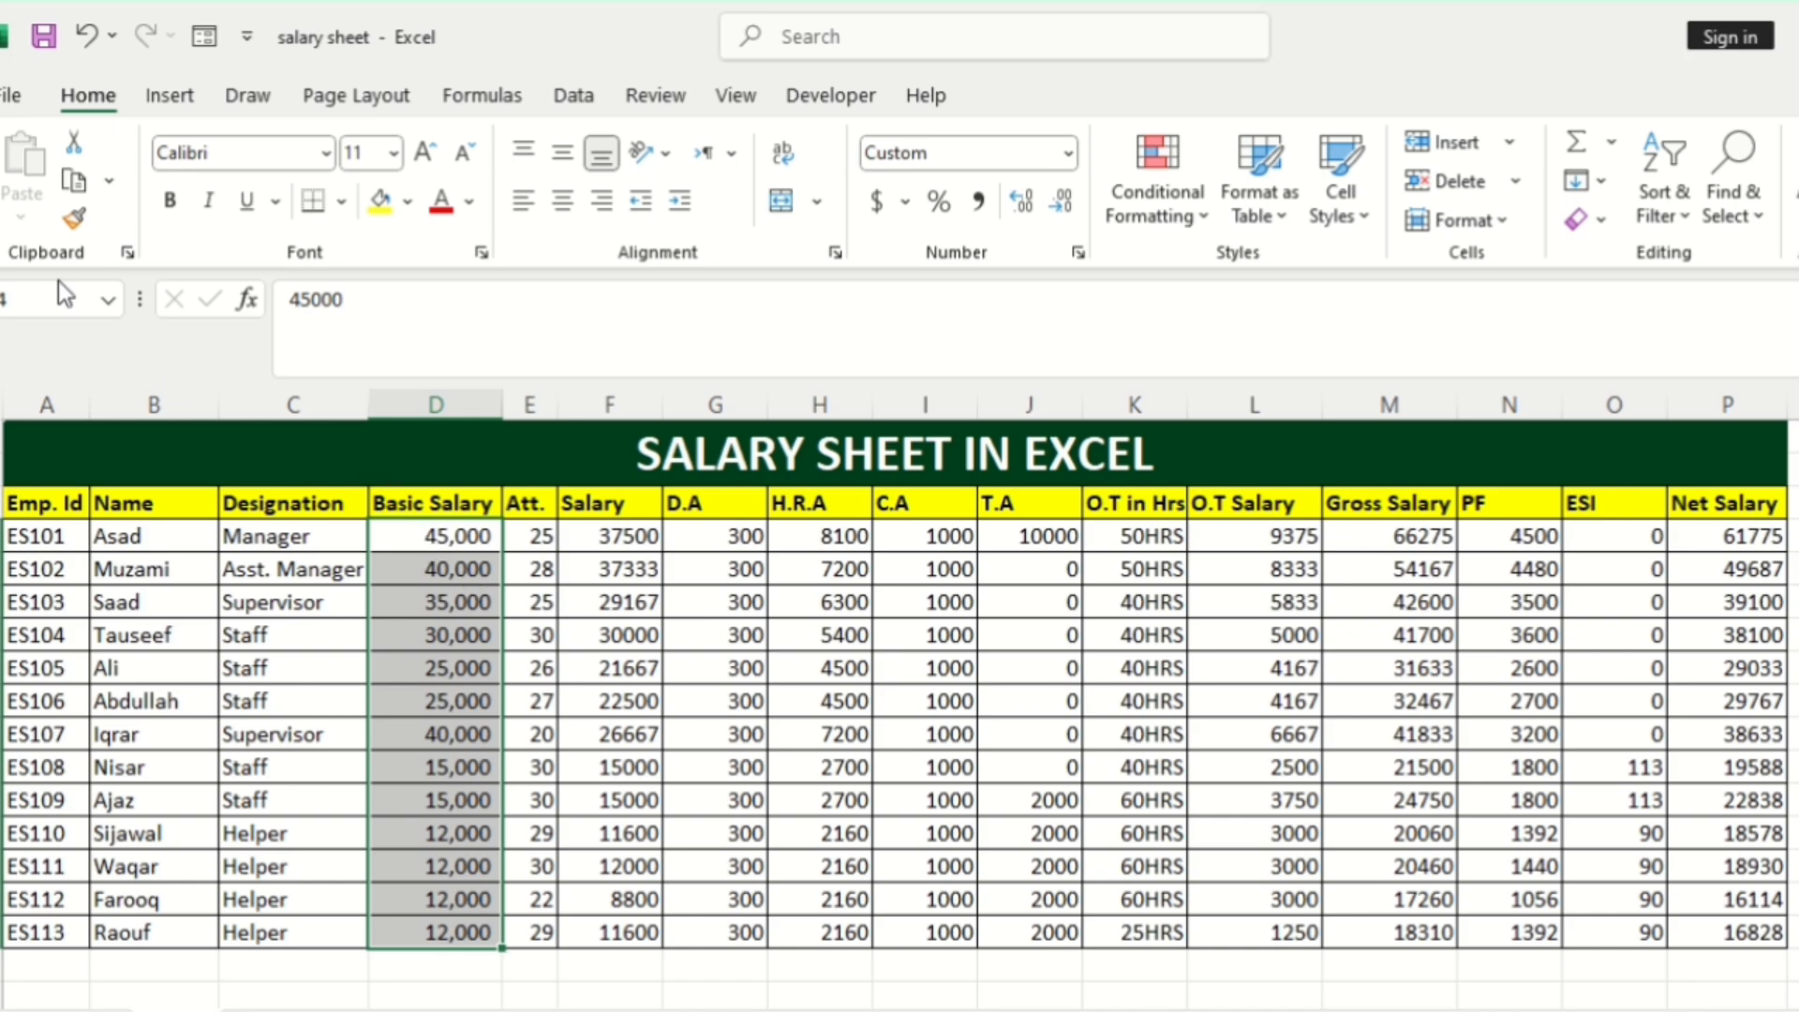
click(72, 223)
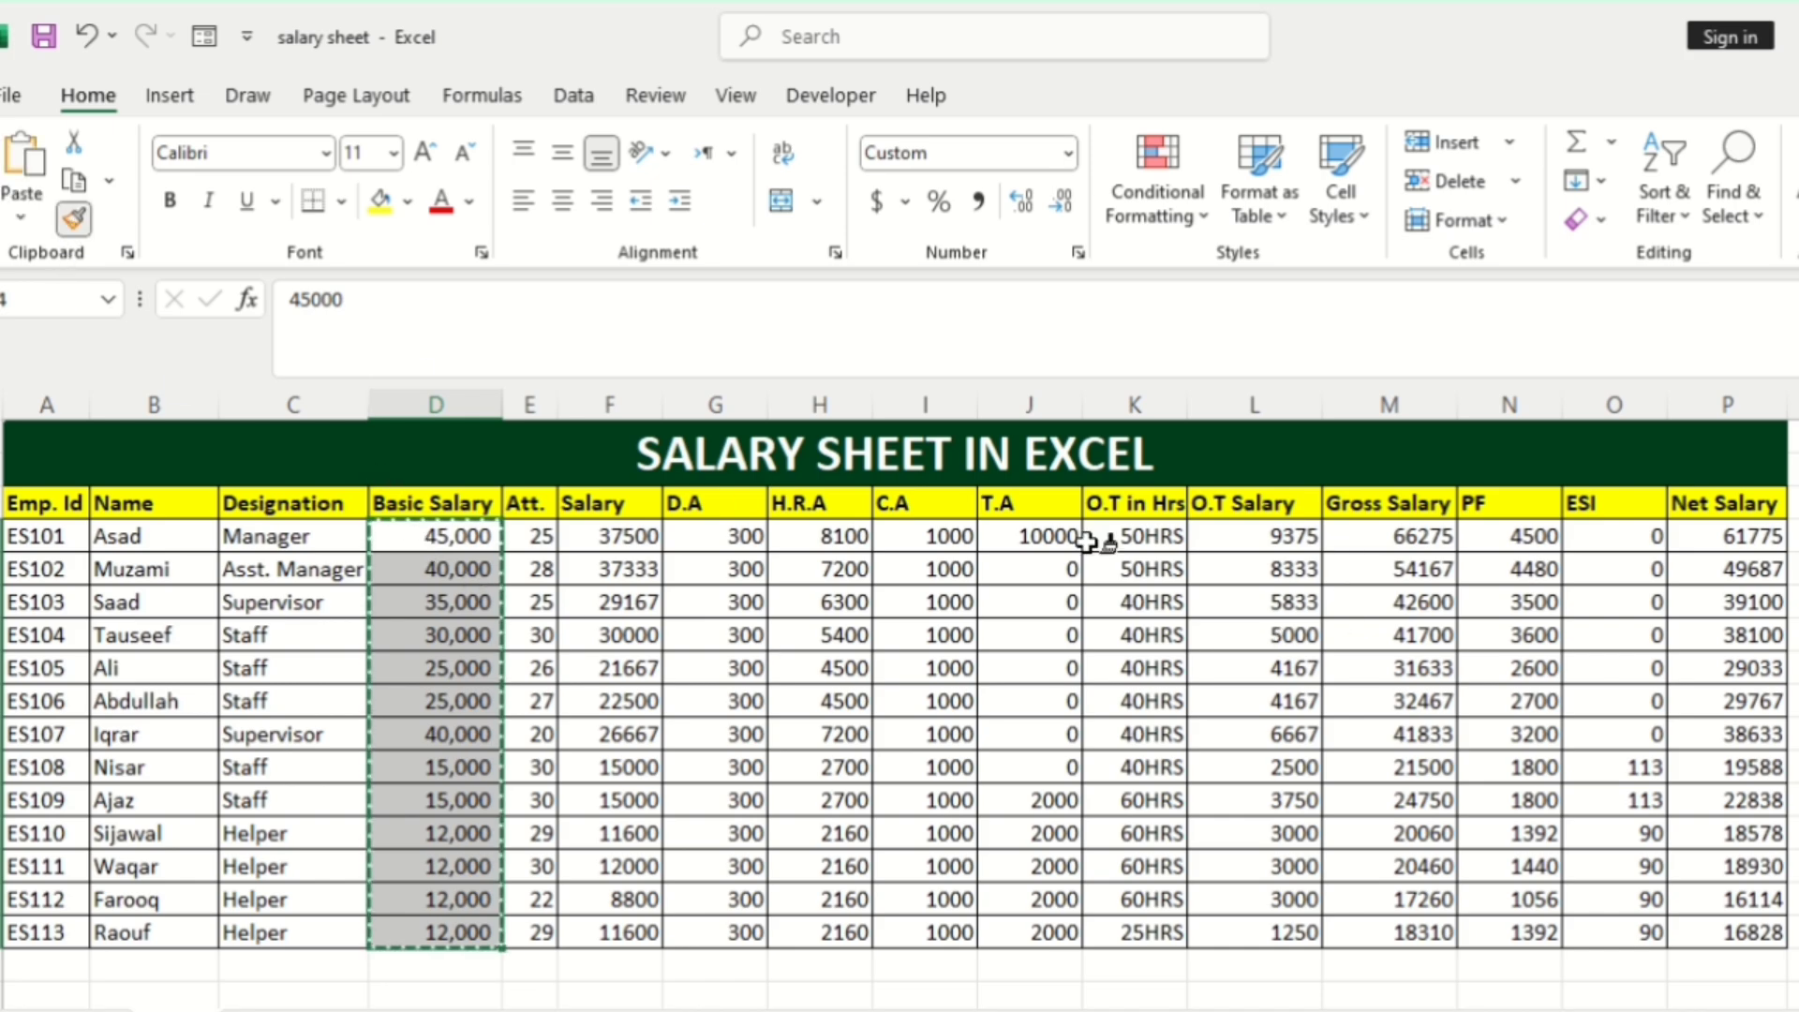
mouse_move(1223, 530)
mouse_down()
mouse_move(1474, 614)
mouse_move(1509, 799)
mouse_move(1509, 932)
mouse_up()
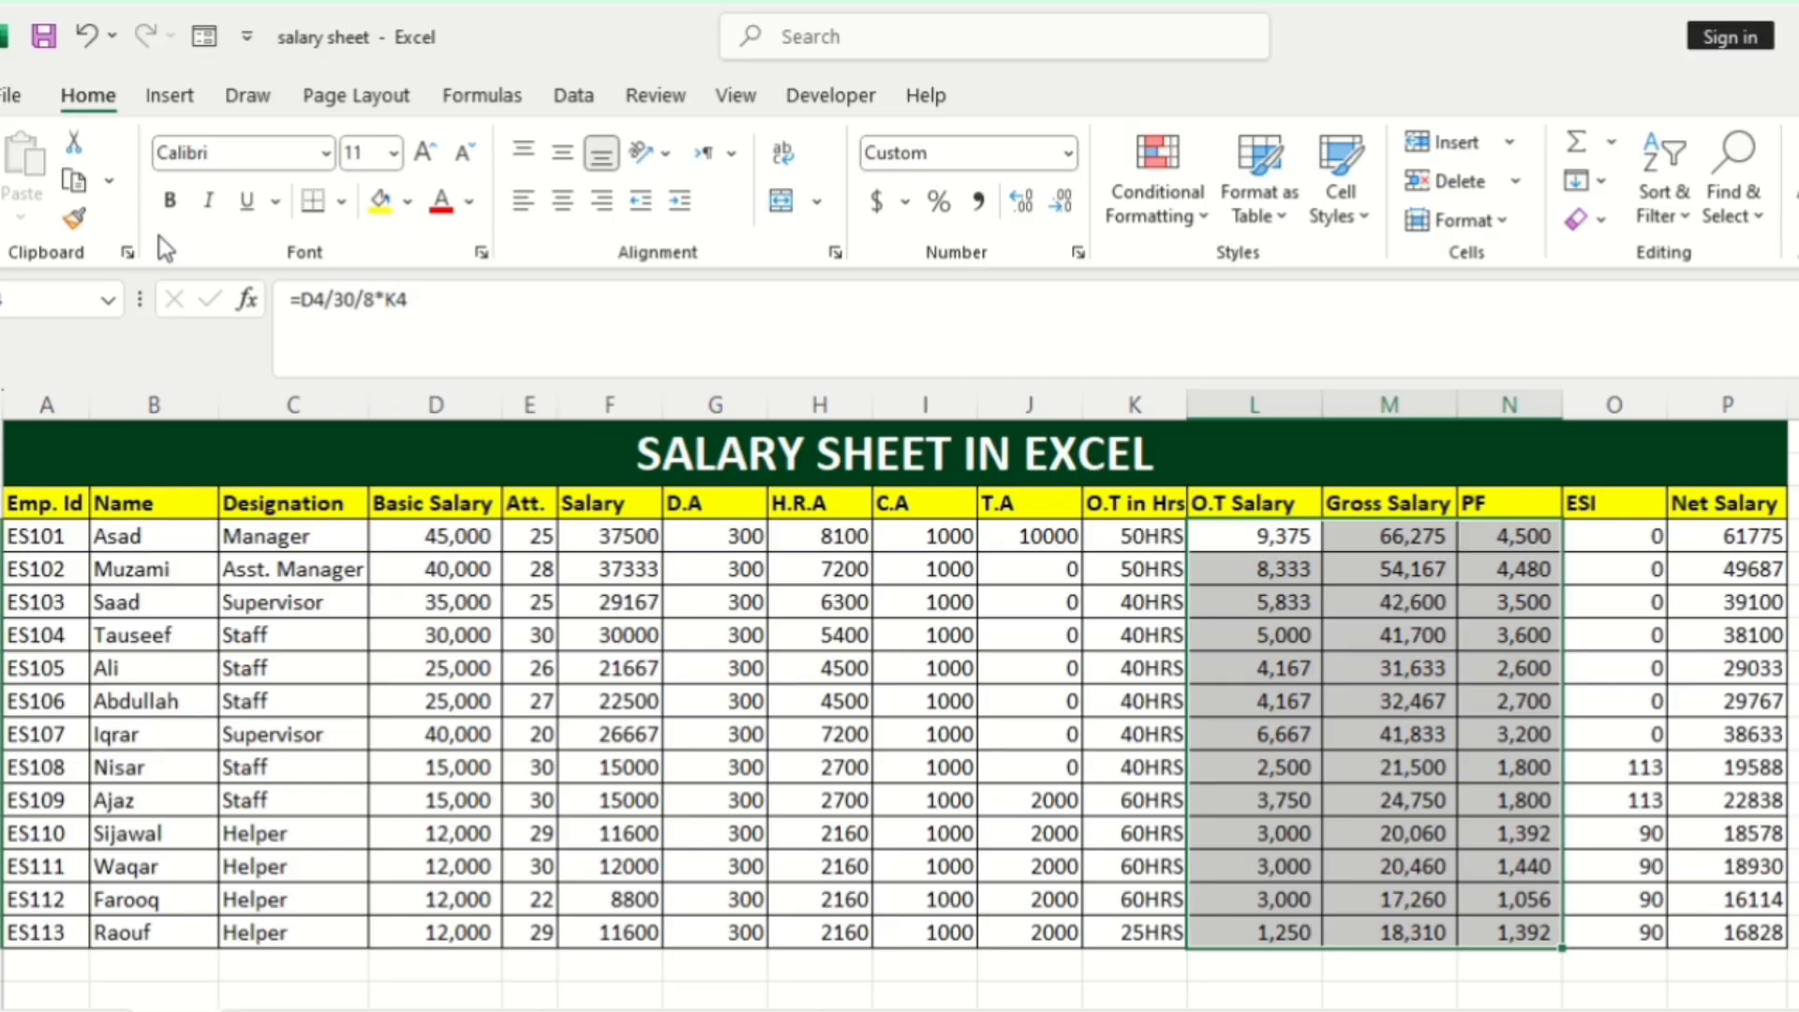
Copy the same thousands-separator formatting onto all employees' values in the Net Salary and Salary columns with Format Painter.
click(74, 220)
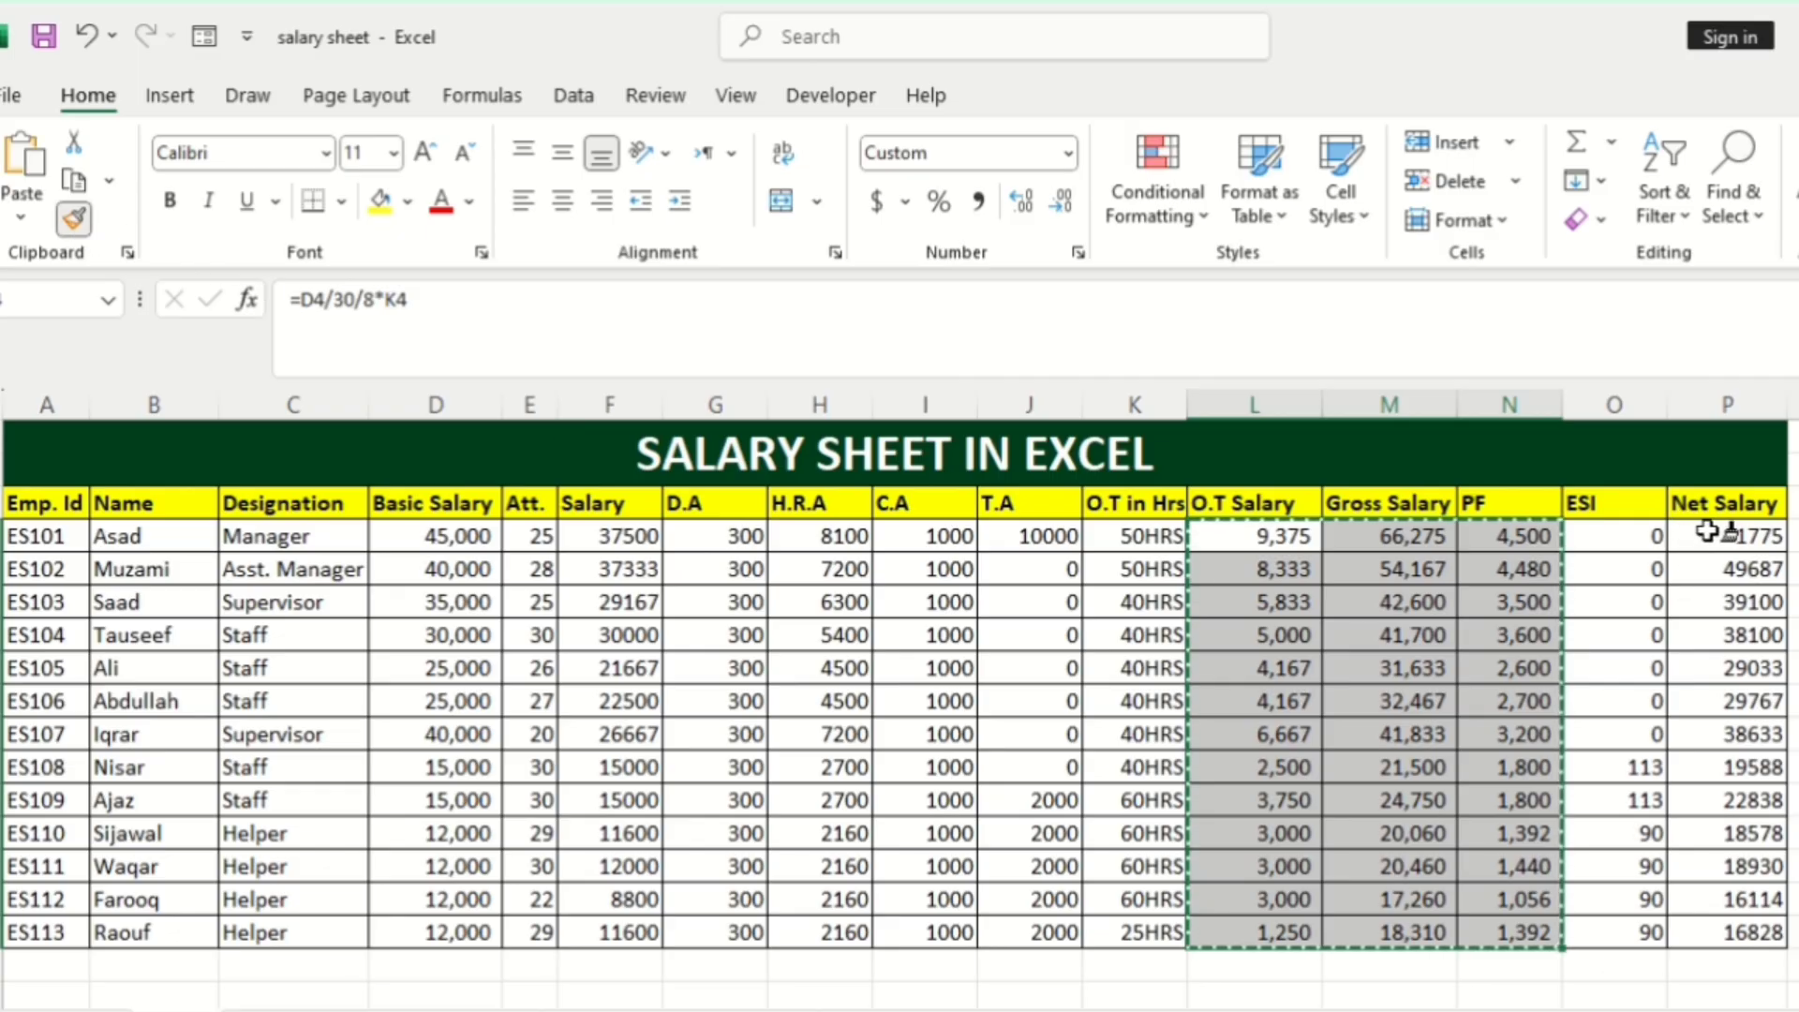
drag(1715, 524, 1727, 932)
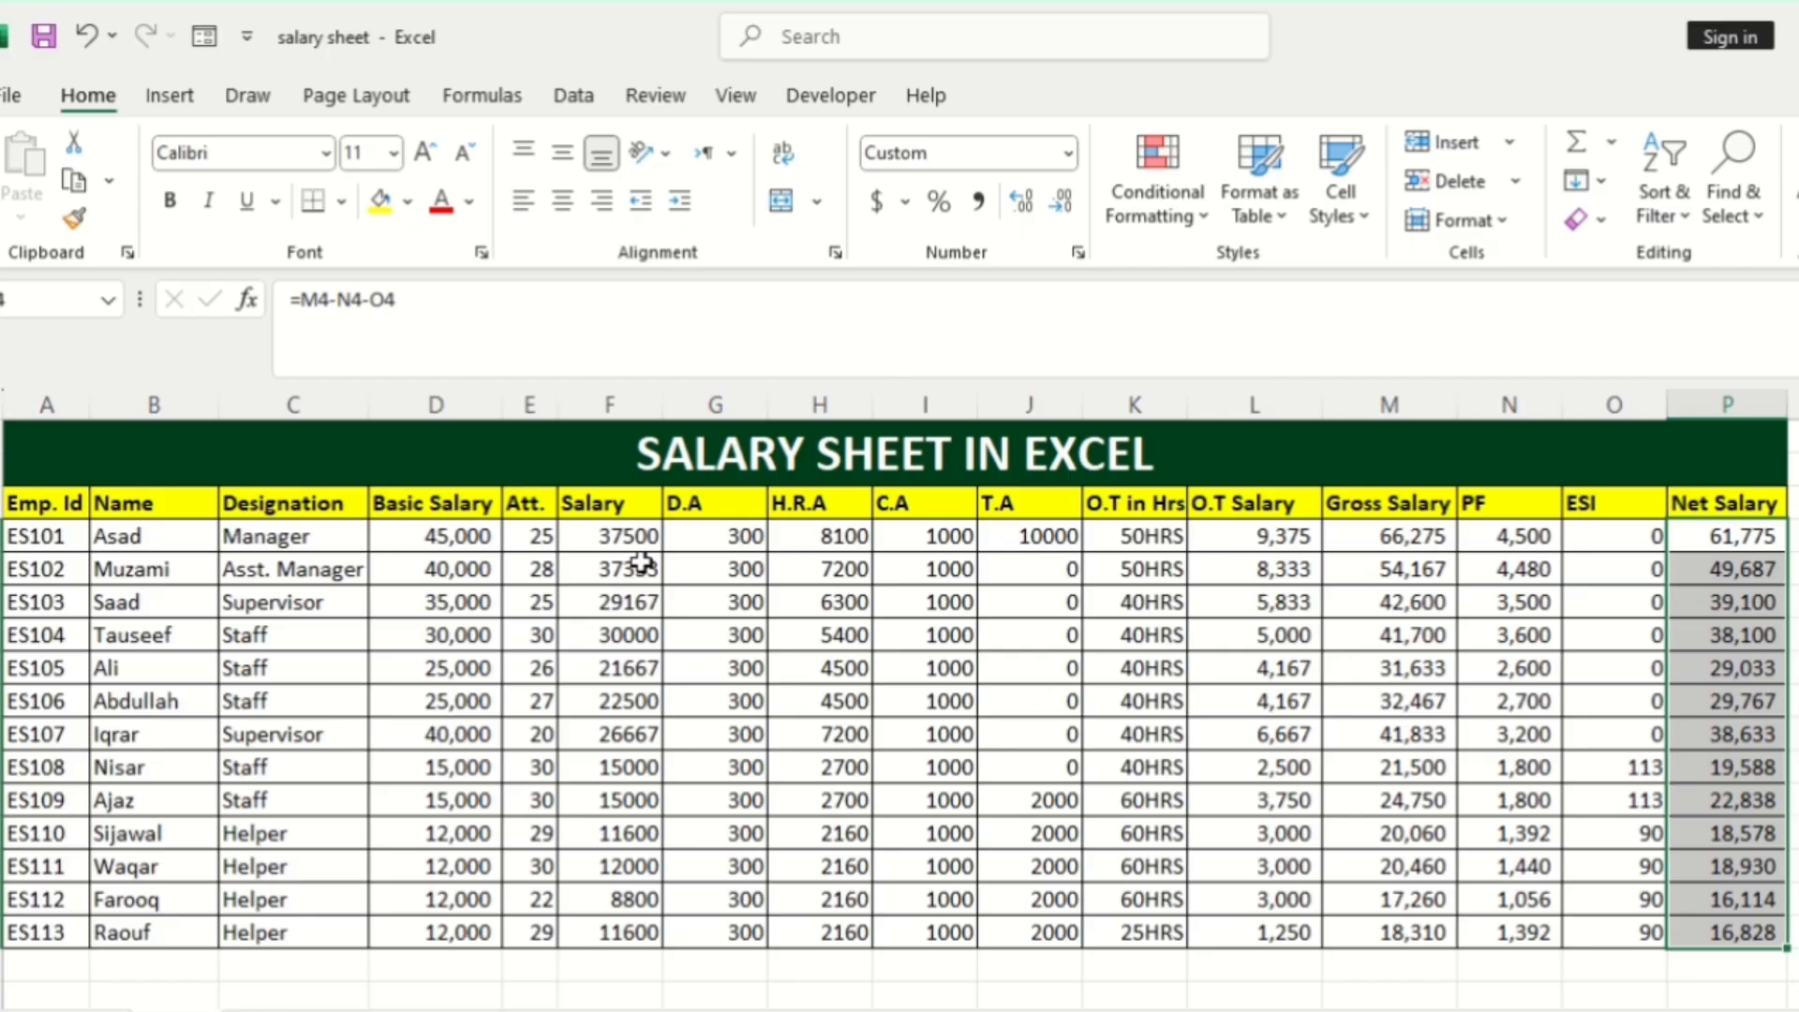
click(73, 219)
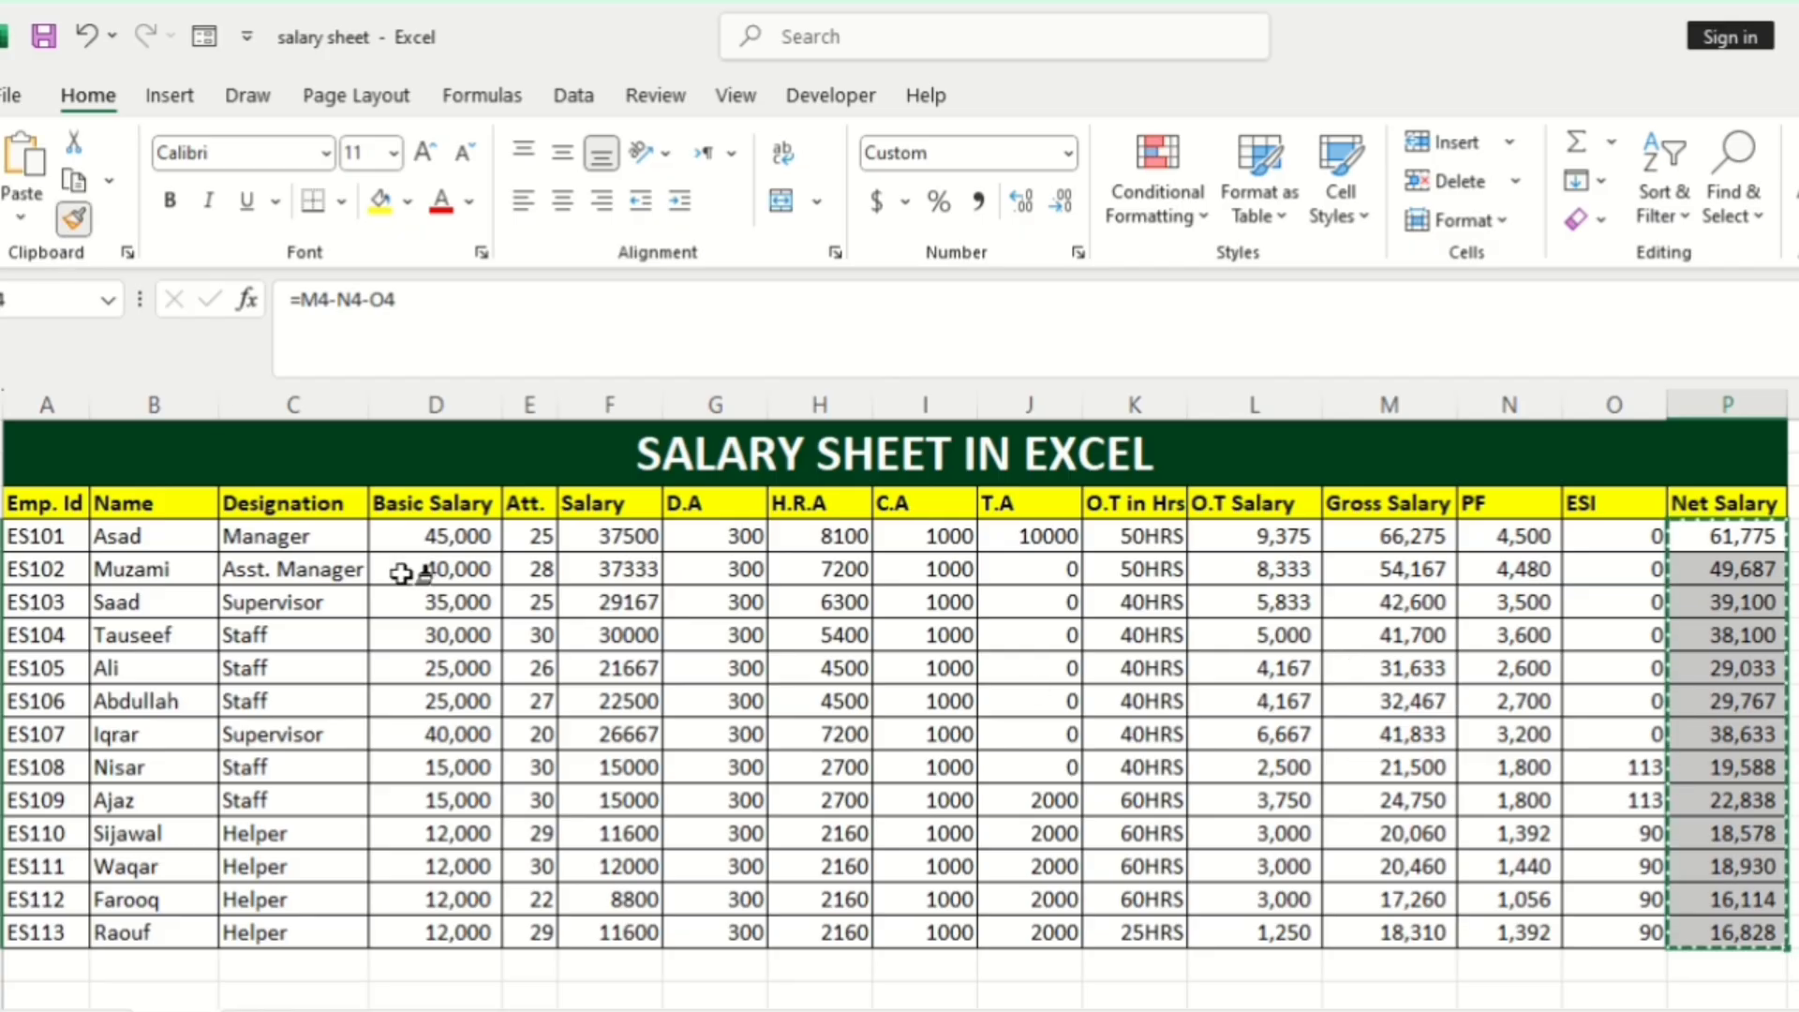
drag(607, 534, 609, 932)
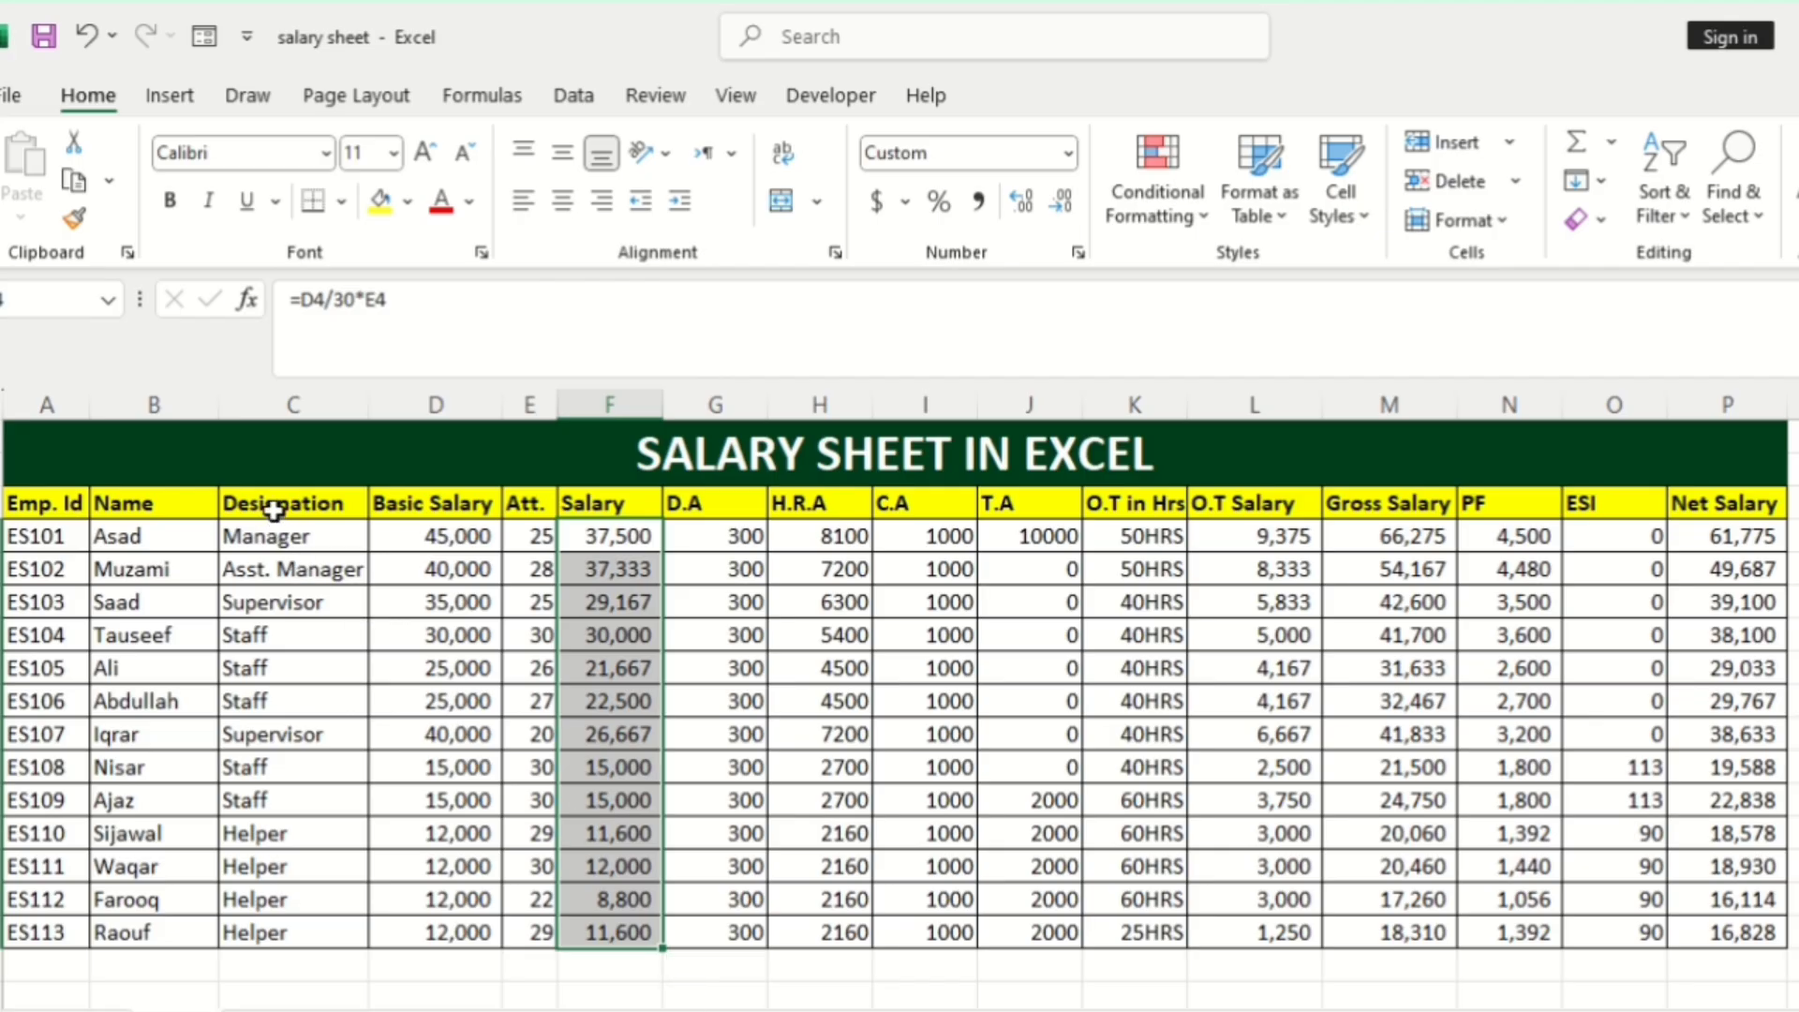
click(404, 472)
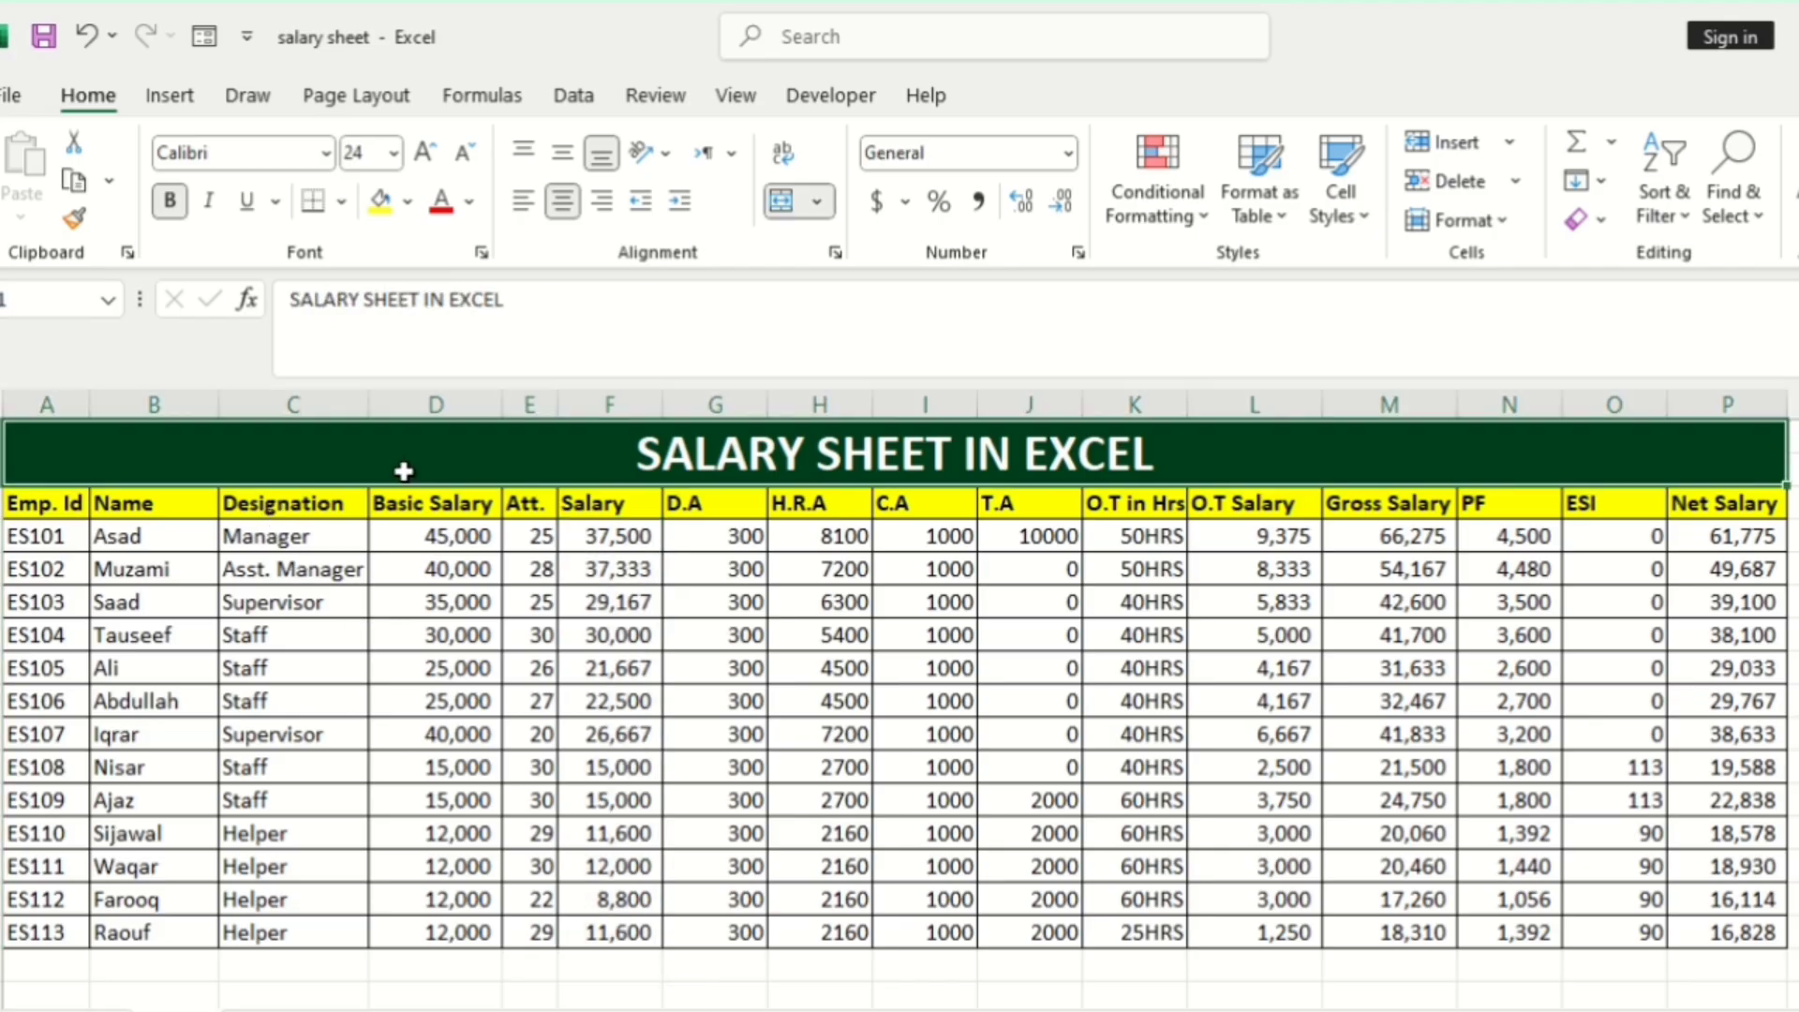